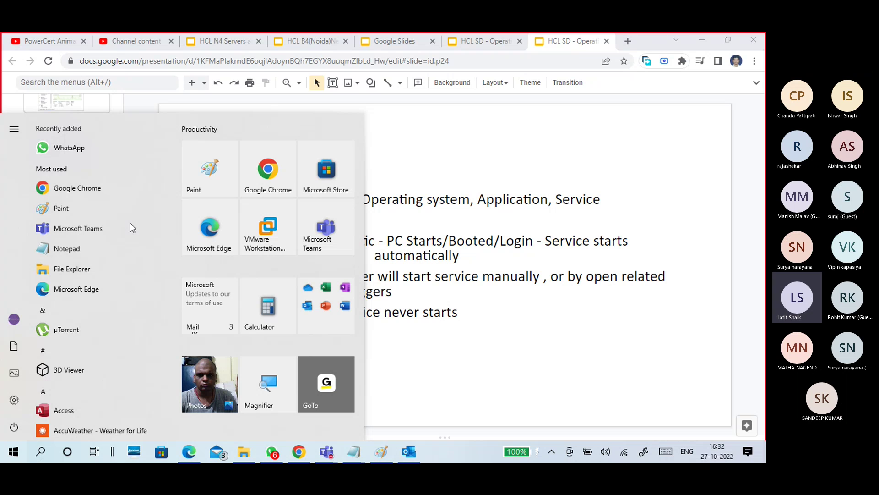
type("SE")
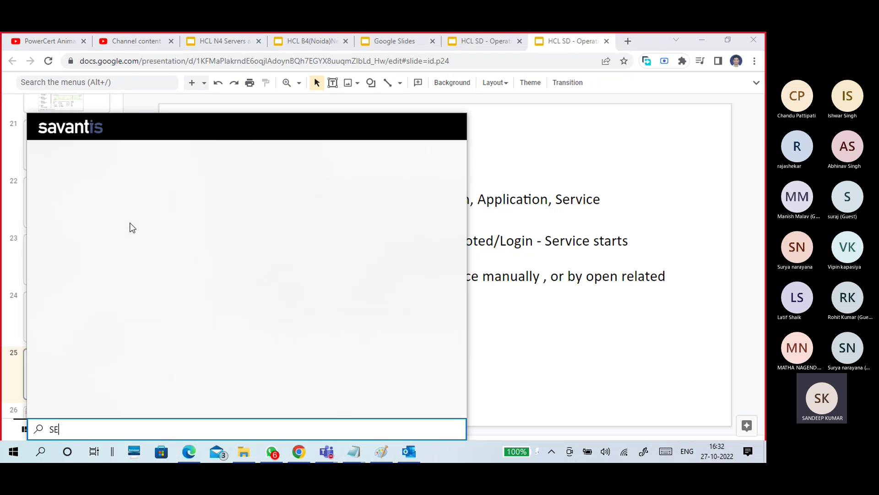
type("R")
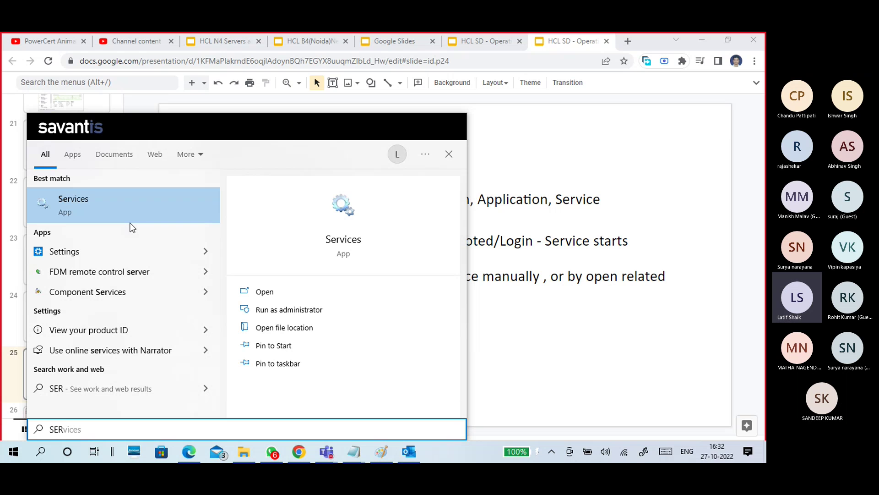
key("BackSpace")
key("BackSpace")
key("BackSpace")
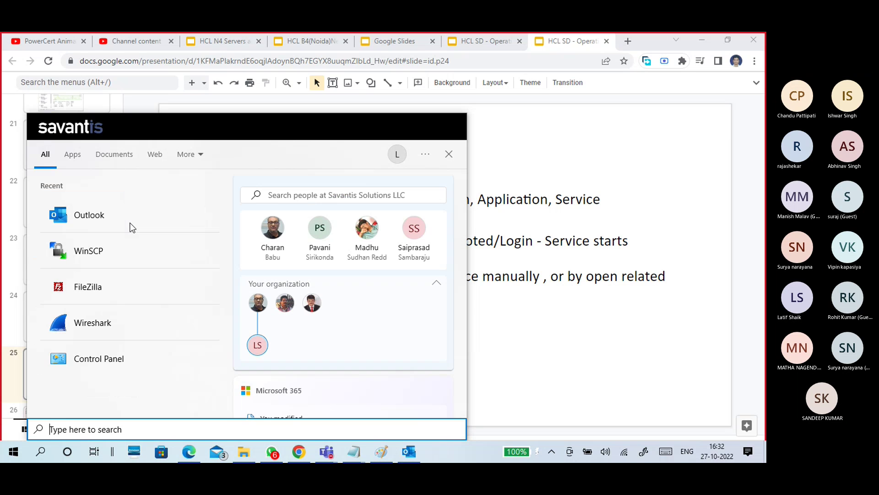
Run services.msc to open the Services console and minimize the File Explorer window covering it
key("super+r")
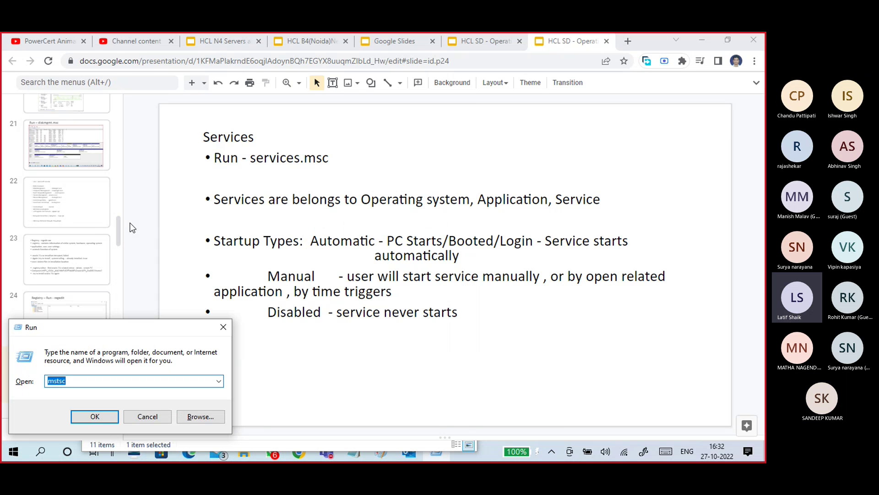
type("SERV")
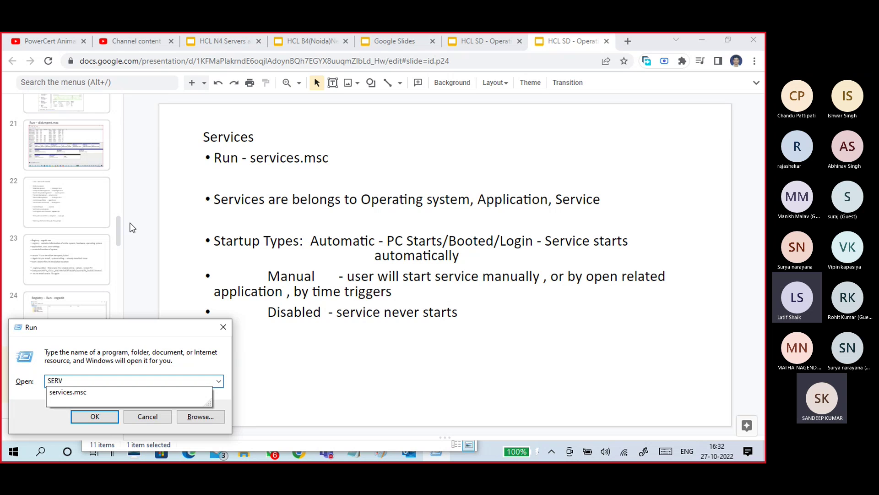
key("Down")
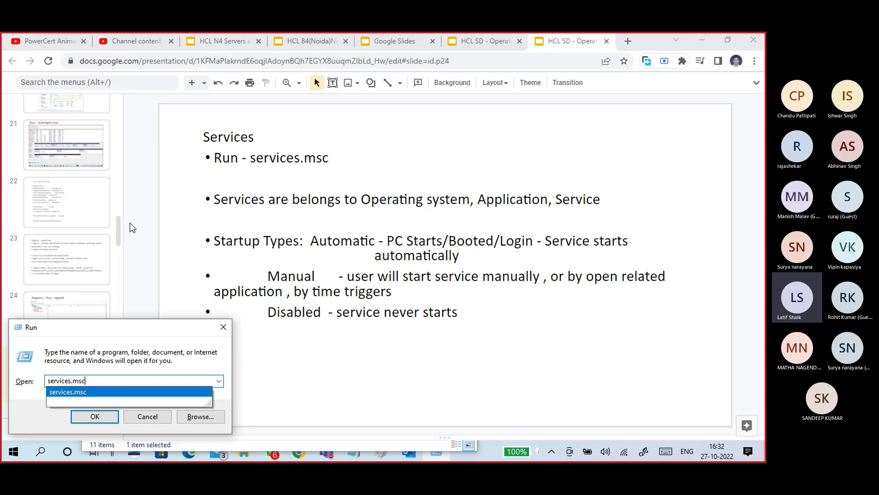
key("Return")
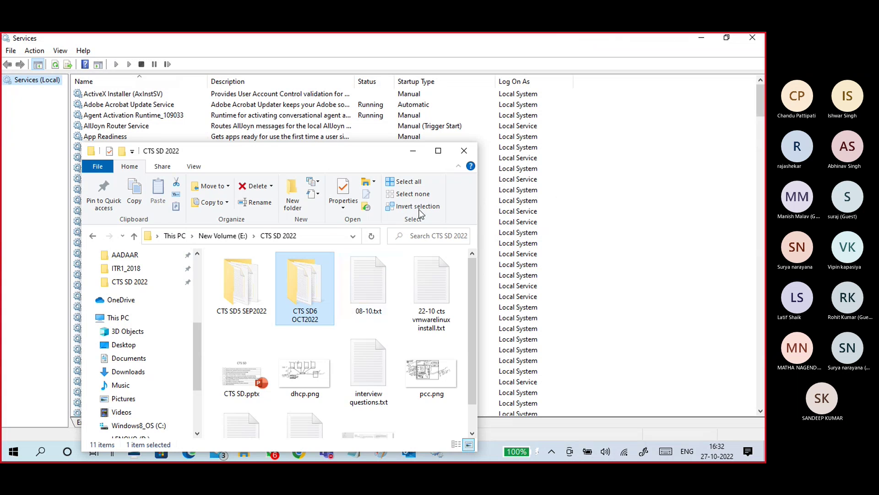
left_click(415, 151)
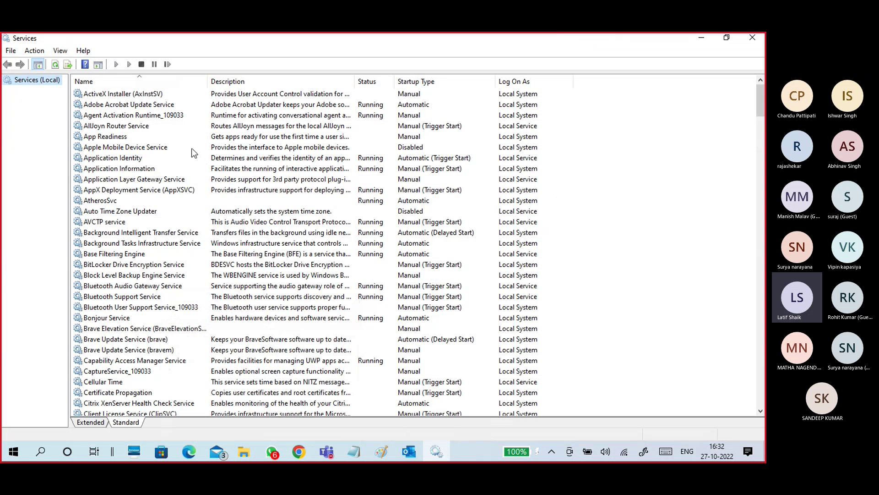
Examine the status and startup type of the first services in the list, including Adobe Acrobat Update Service, App Readiness and Apple Mobile Device Service
left_click(167, 191)
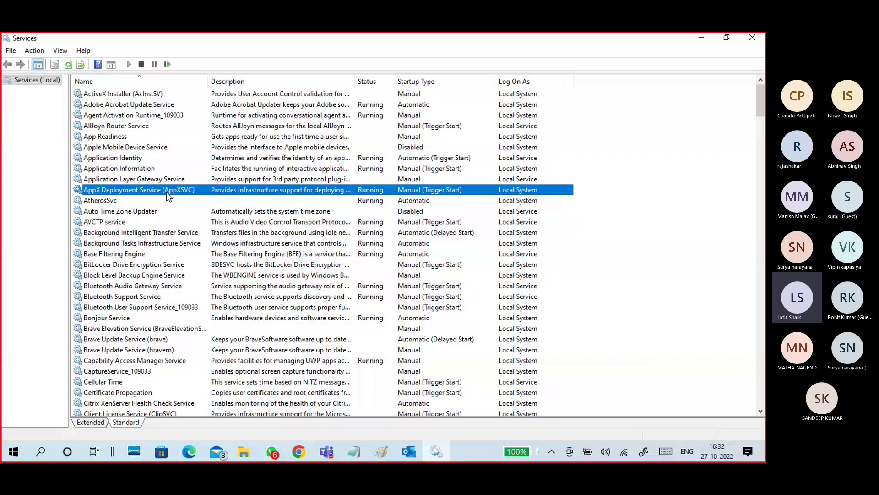
left_click(400, 105)
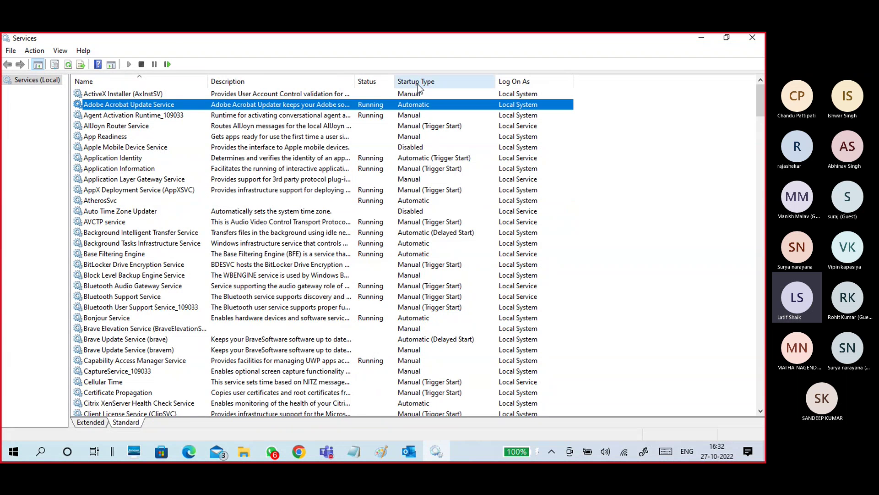
left_click(412, 117)
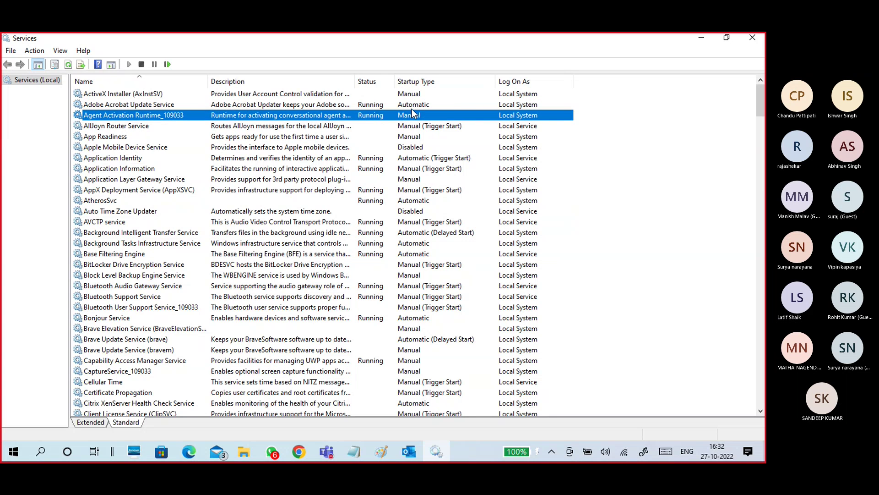
left_click(411, 108)
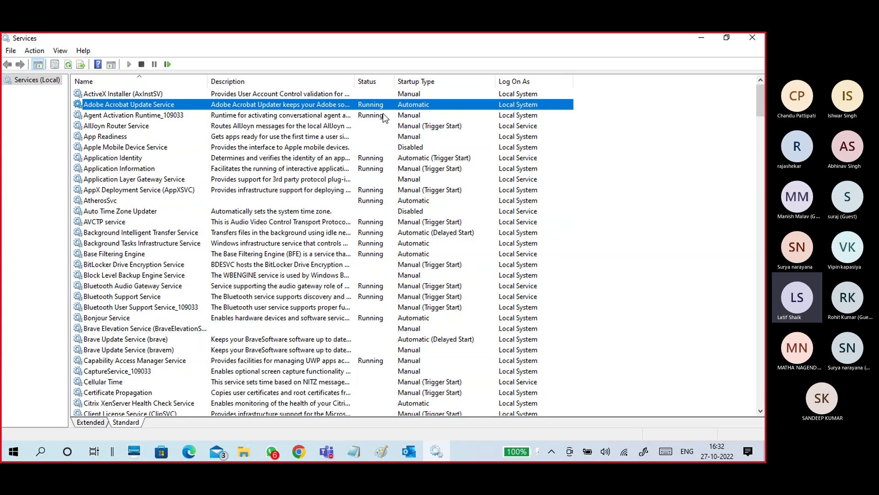
left_click(406, 119)
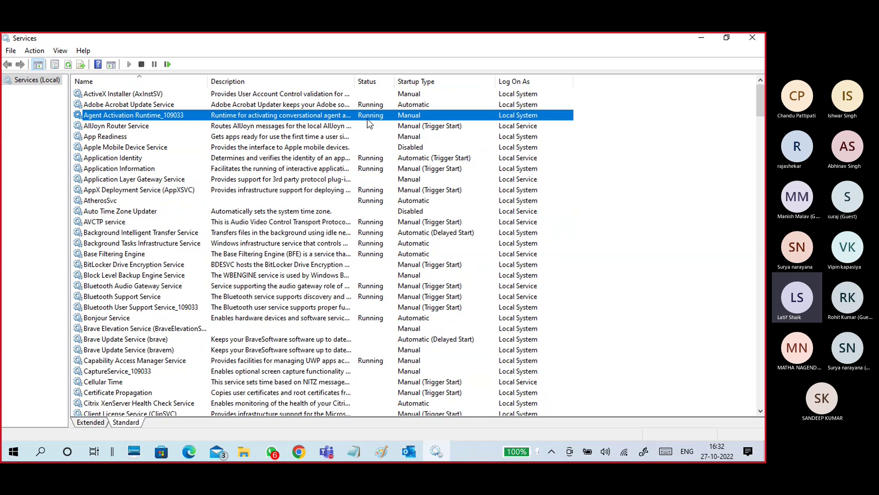
left_click(405, 124)
left_click(405, 136)
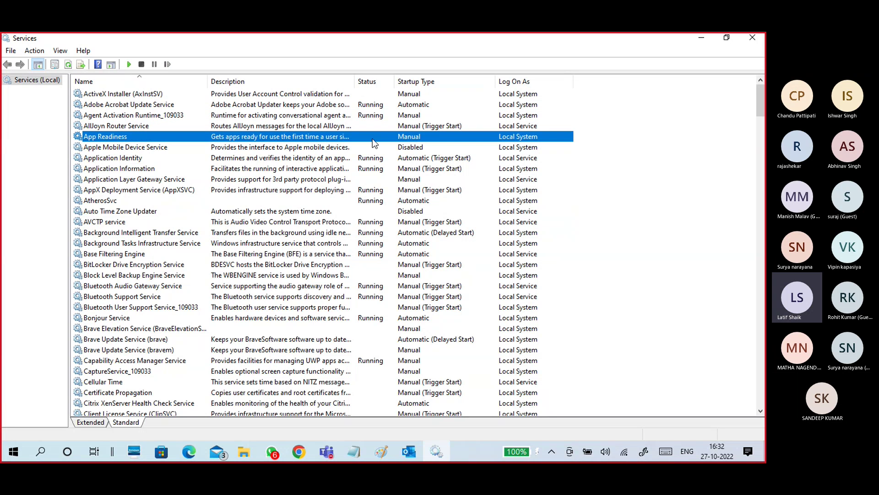
left_click(387, 149)
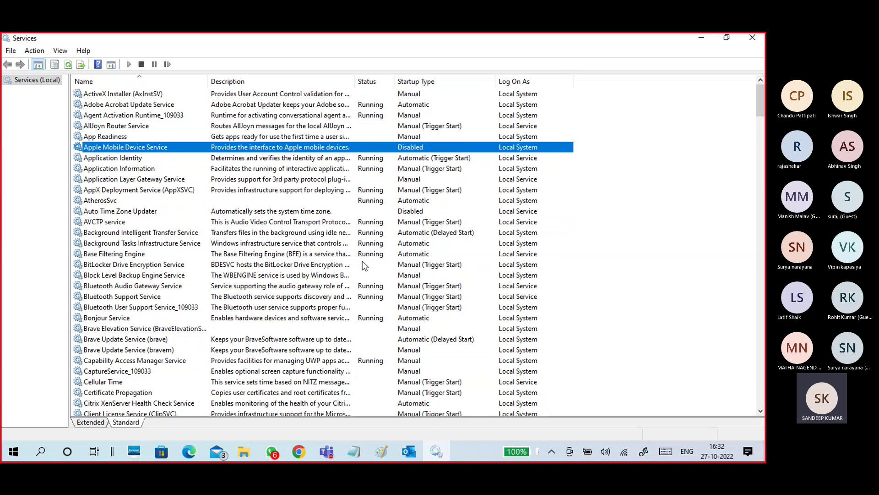
Open the properties of the Application Identity service and examine its service name, display name and description
double_click(131, 160)
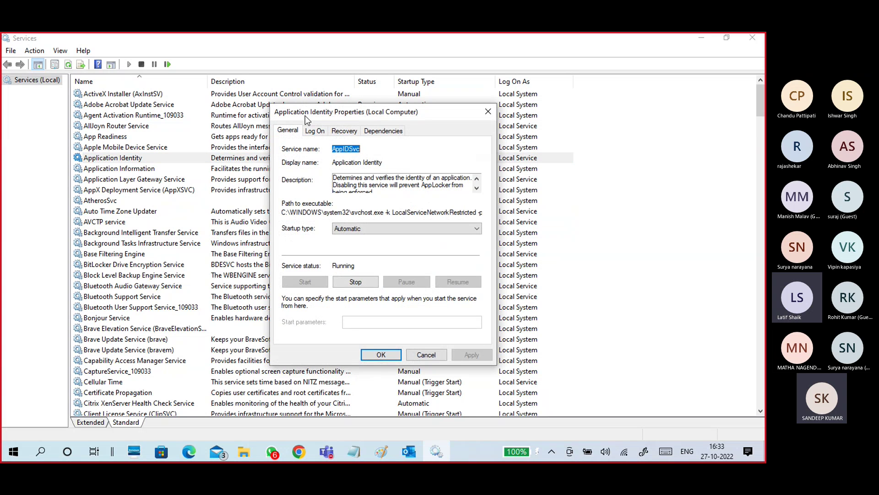
left_click_drag(305, 115, 317, 93)
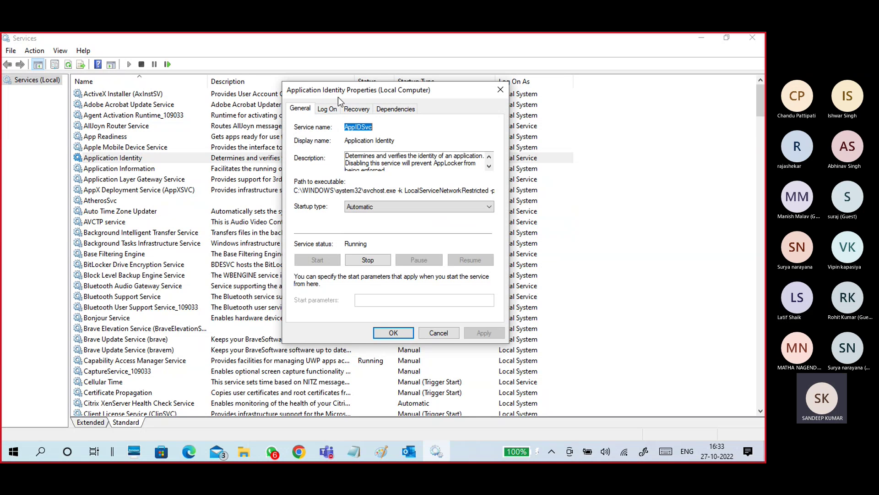
left_click_drag(394, 140, 342, 127)
left_click_drag(394, 141, 344, 140)
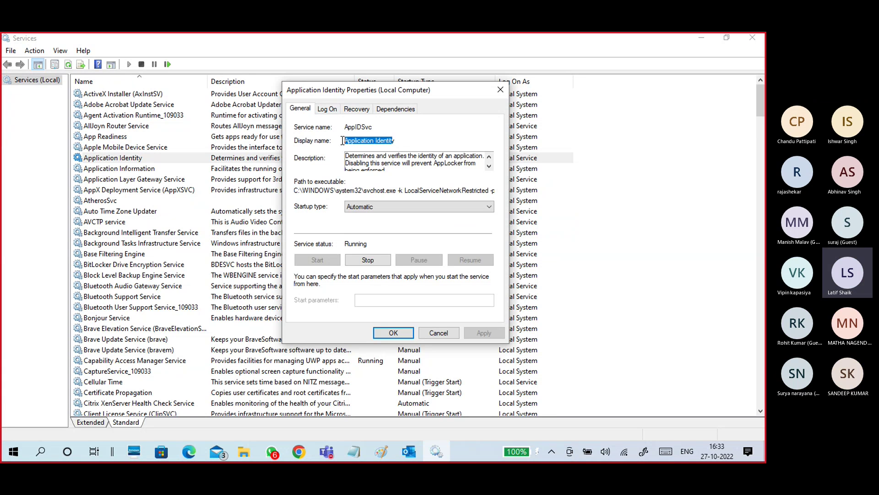
left_click_drag(386, 170, 333, 147)
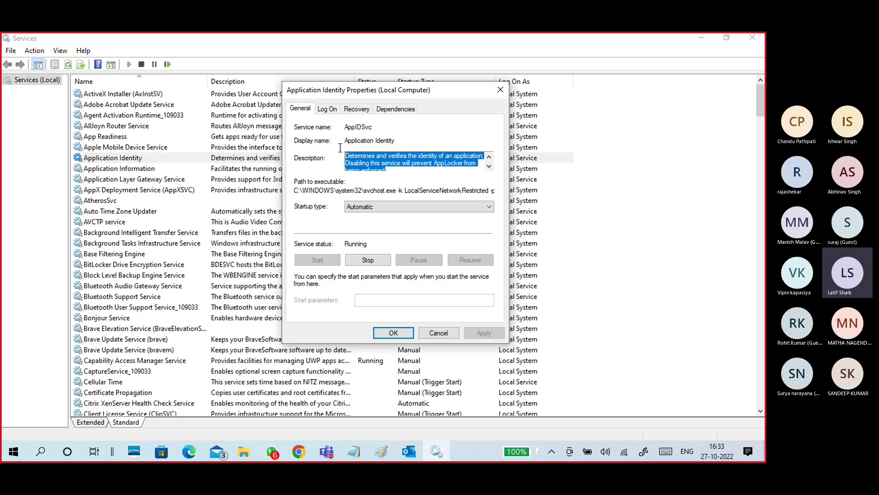
left_click(397, 168)
left_click_drag(431, 159, 464, 156)
left_click(431, 166)
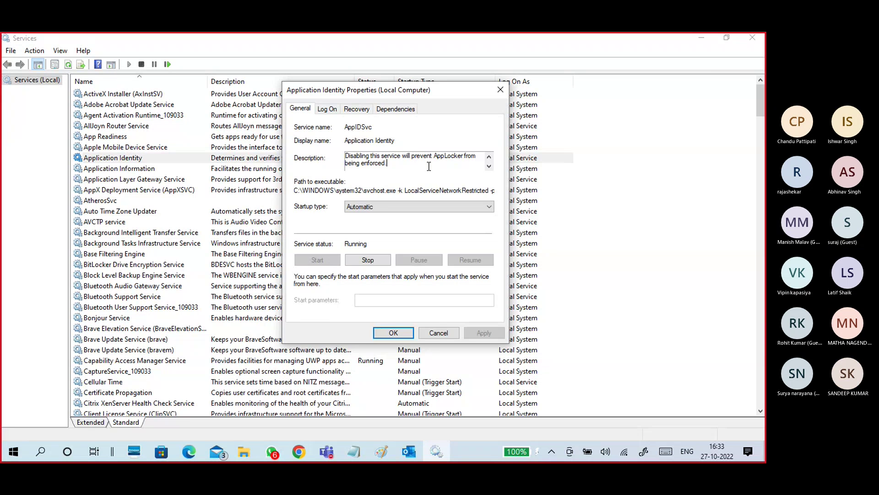
Switch to the Teams meeting and mute all other participants
left_click(326, 450)
left_click(314, 383)
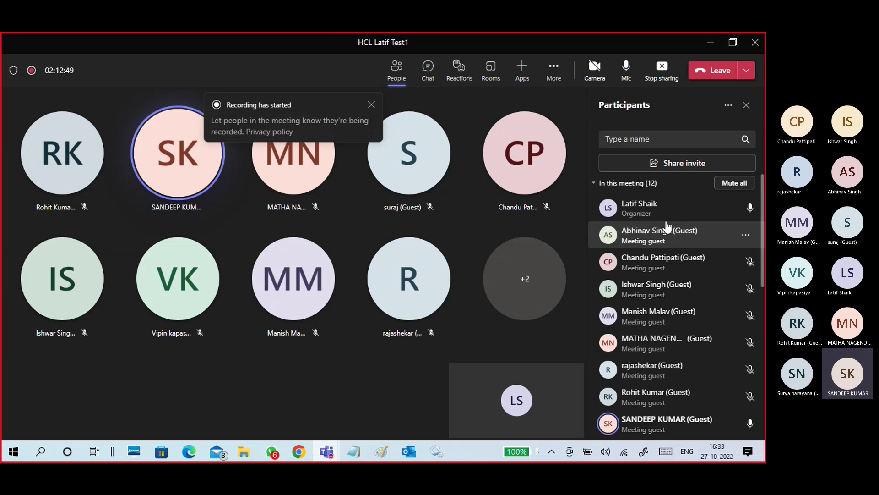
left_click(727, 185)
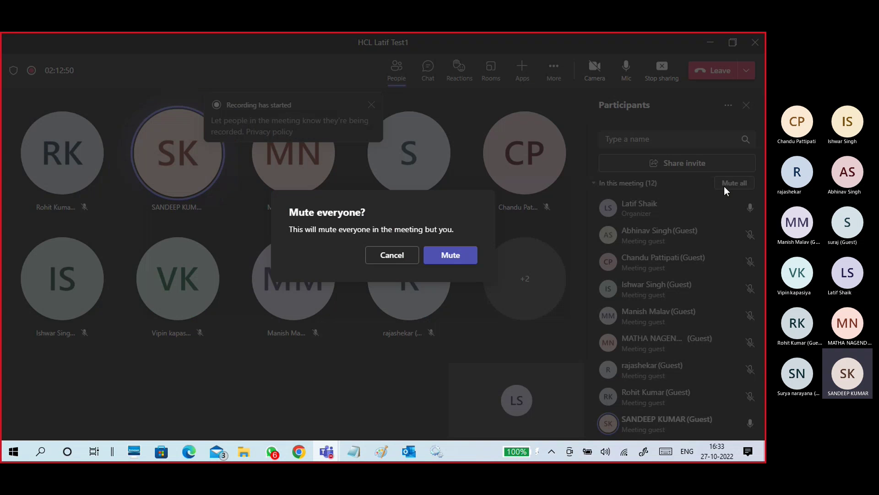
left_click(466, 255)
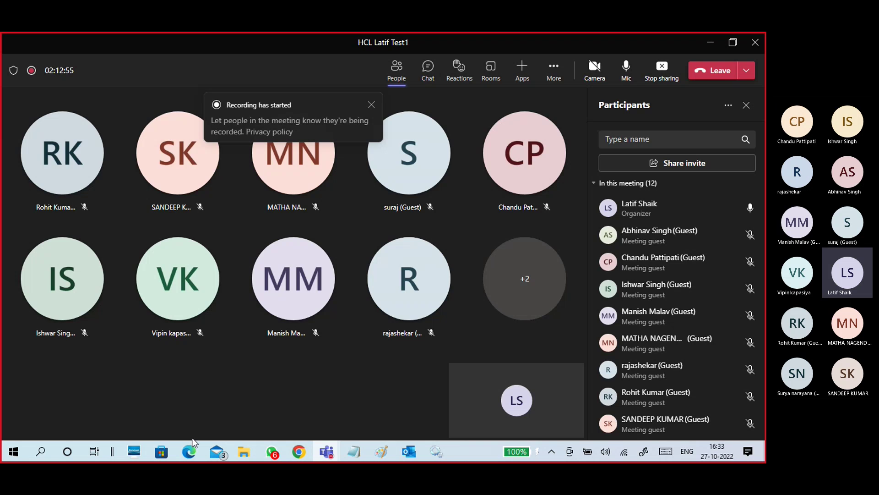
Switch to the HCL Noida Batch 7 attendance workbook in Edge, enter P in cell O21, and minimize the browser
left_click(189, 449)
scroll(255, 337, "down", 1)
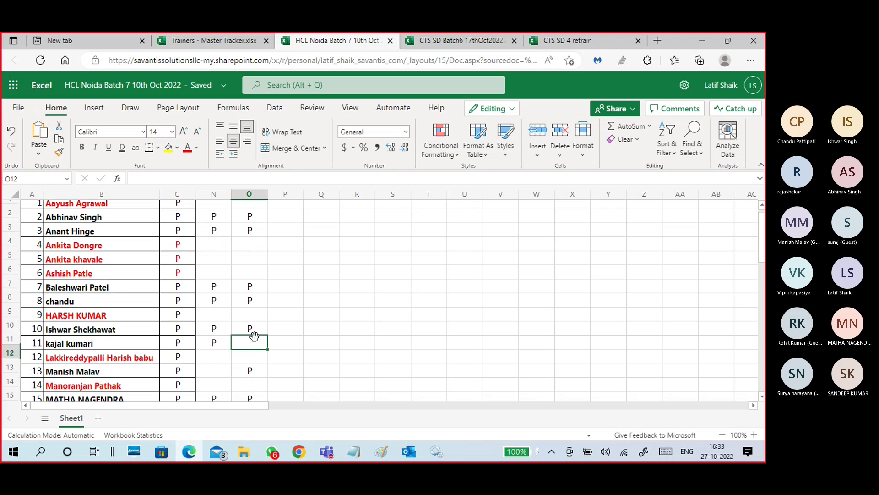
scroll(255, 338, "down", 2)
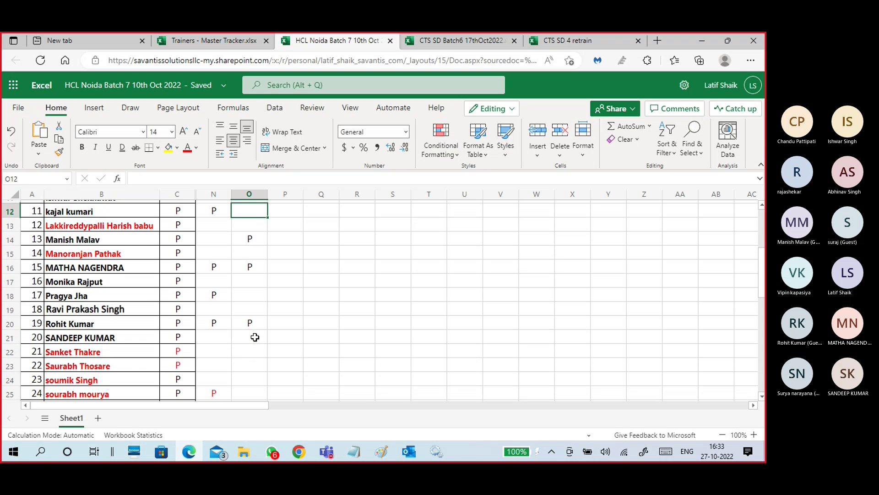
left_click(255, 337)
type("P")
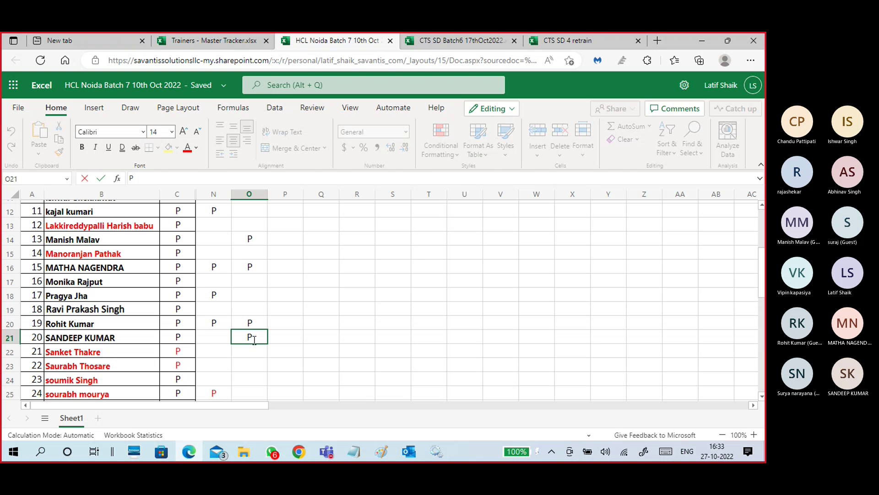
left_click(697, 47)
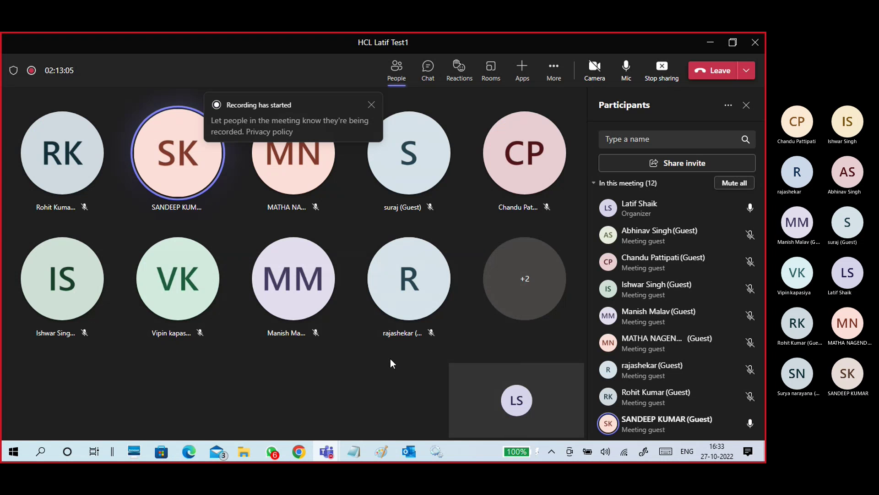
Look through the Teams meeting's participant list and return to the Application Identity properties
scroll(656, 303, "down", 10)
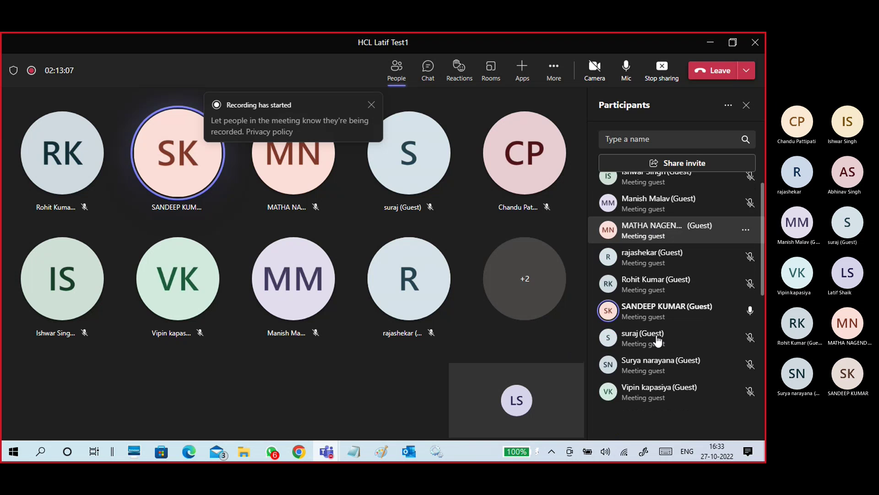
scroll(656, 303, "up", 8)
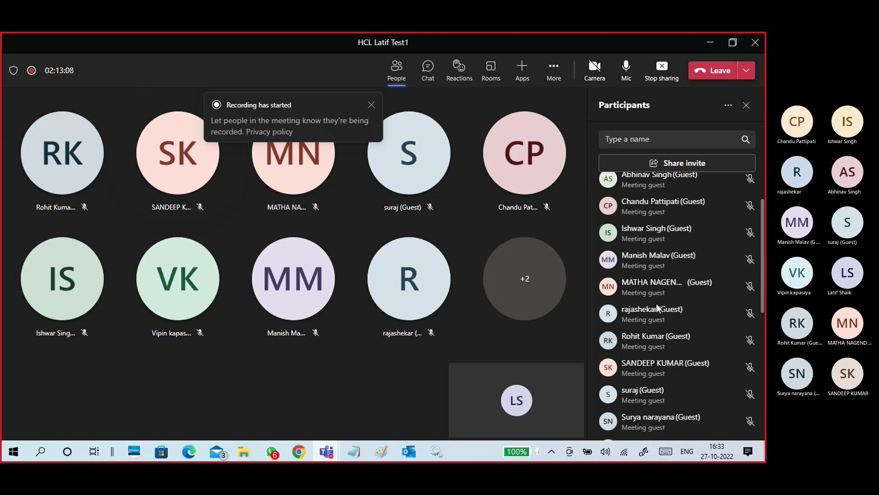
left_click(710, 41)
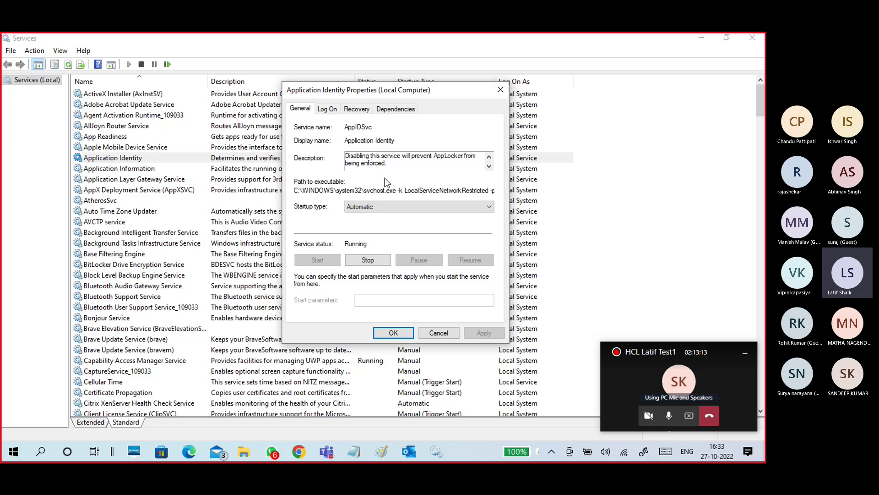
Examine the Application Identity service's description, especially what it says about disabling the service and AppLocker
left_click_drag(436, 162, 464, 161)
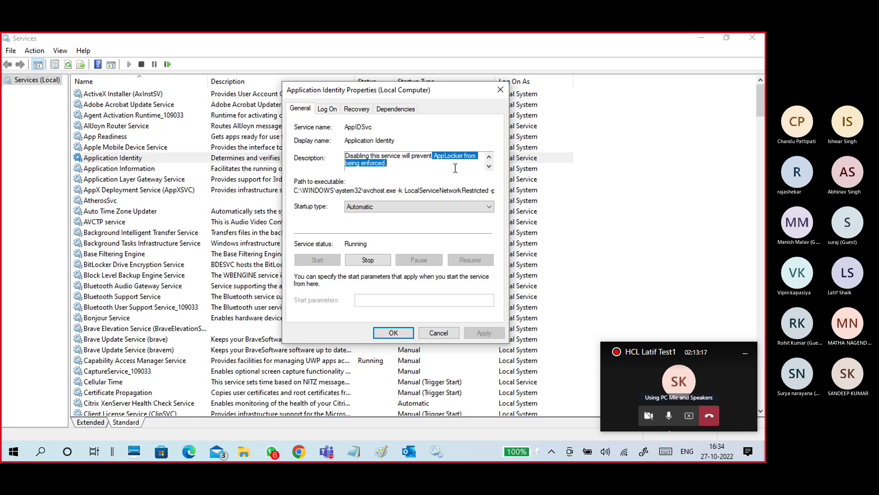
left_click(452, 170)
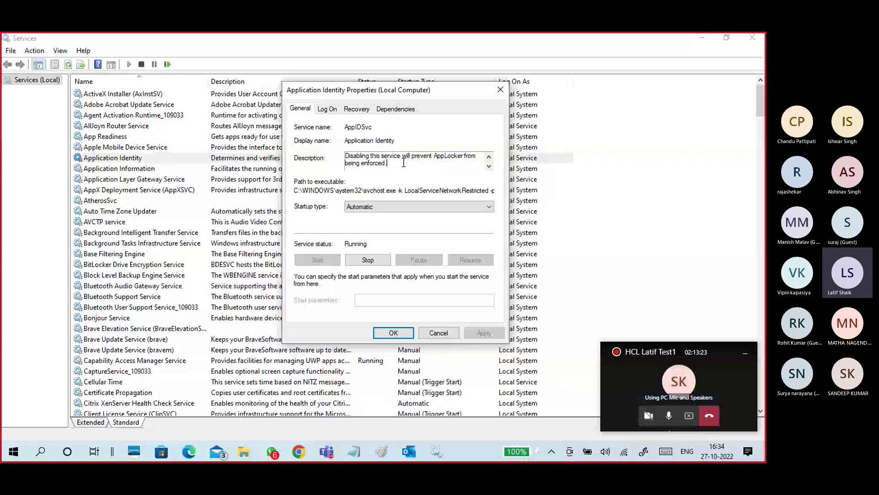
left_click_drag(432, 155, 445, 155)
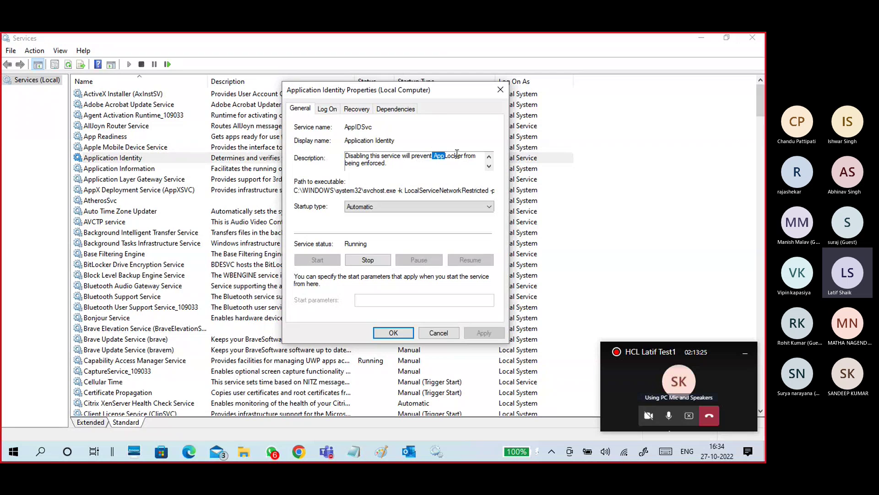
scroll(457, 156, "up", 1)
left_click(458, 168)
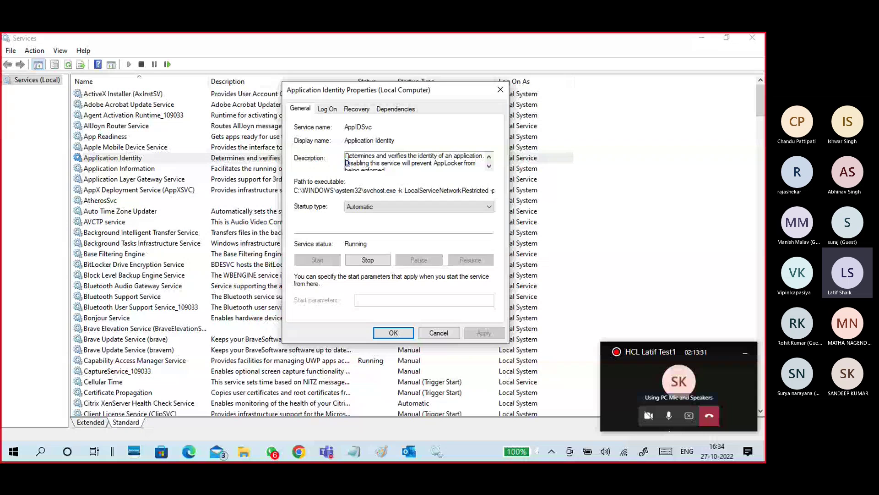
mouse_move(346, 163)
left_mouse_down()
mouse_move(458, 170)
mouse_move(335, 155)
left_mouse_up()
left_click(410, 168)
left_click(410, 170)
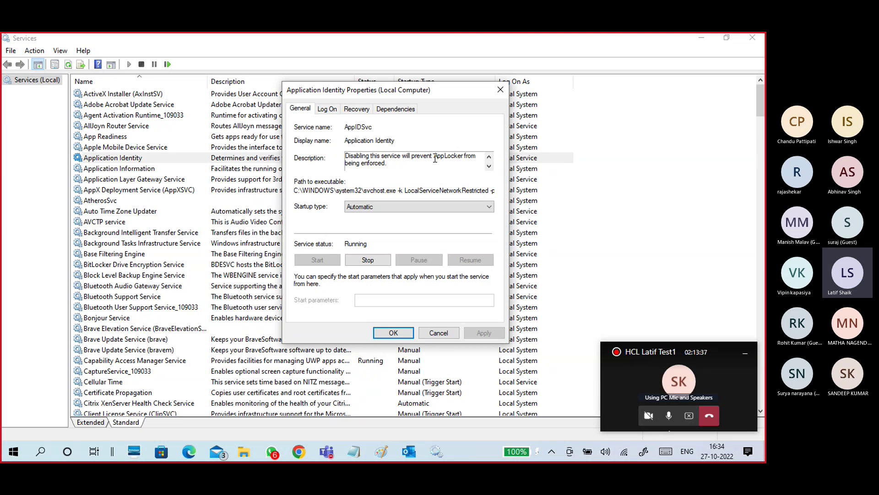
Choose Disabled as the Application Identity startup type and highlight the AppLocker wording in the service's description
left_click_drag(434, 156, 463, 157)
left_click(394, 167)
left_click(364, 210)
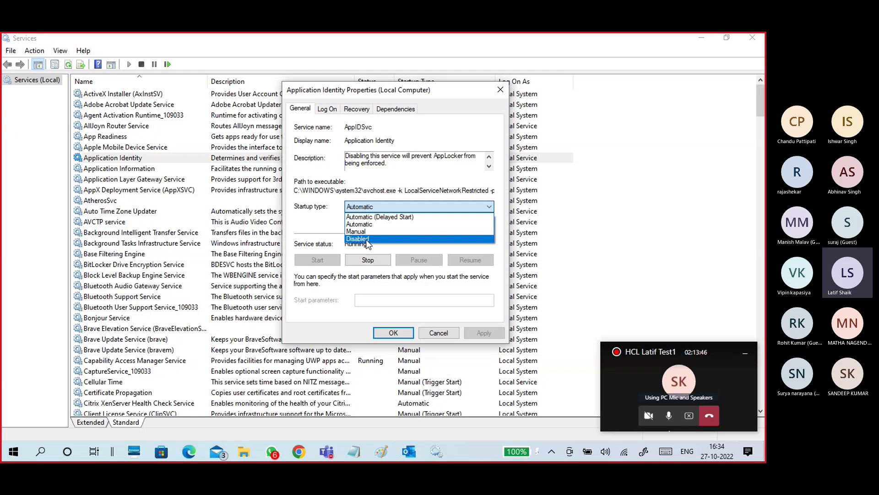
left_click(367, 239)
left_click_drag(433, 157, 415, 166)
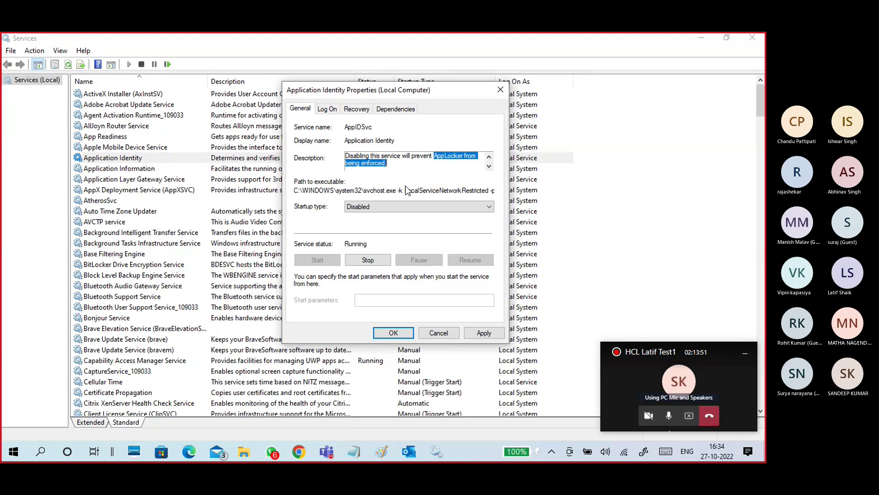
Set the Application Identity startup type to Automatic, apply it, and close the service's properties
left_click(407, 207)
left_click(387, 224)
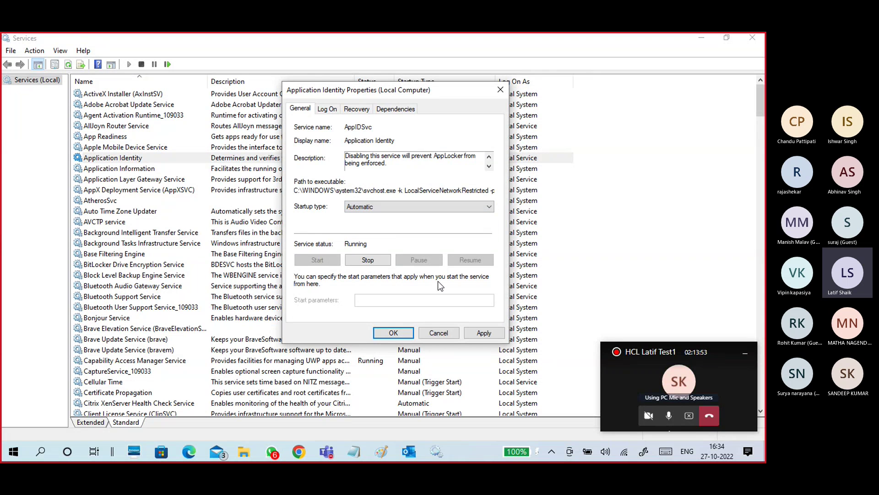
left_click(484, 333)
left_click(438, 333)
Reopen the Application Identity properties, review the startup type options and display name, and close them without saving
double_click(141, 157)
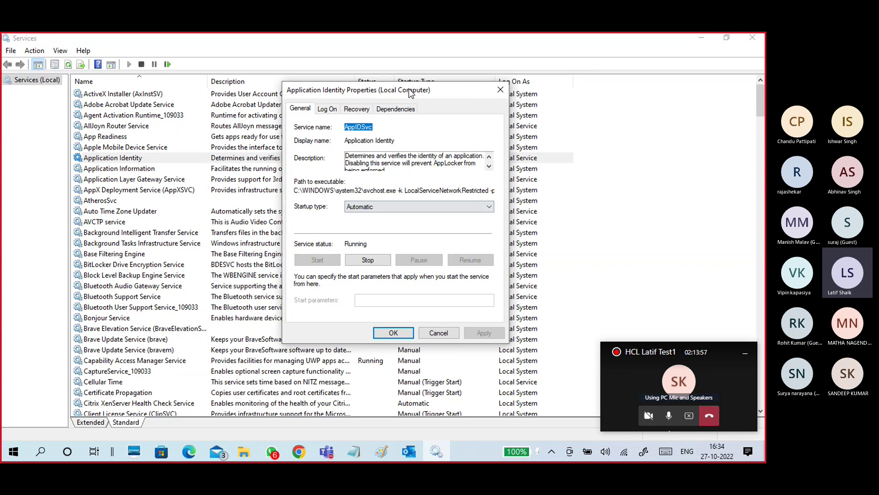
left_click_drag(411, 93, 475, 109)
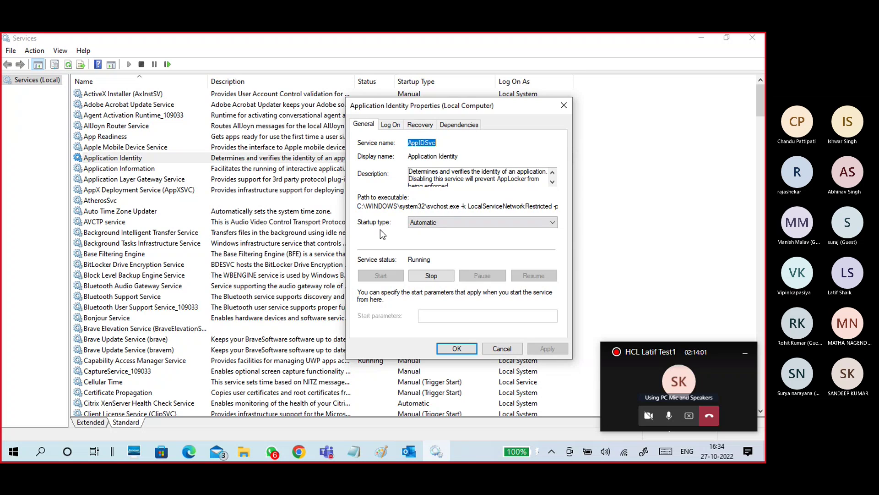
left_click(438, 224)
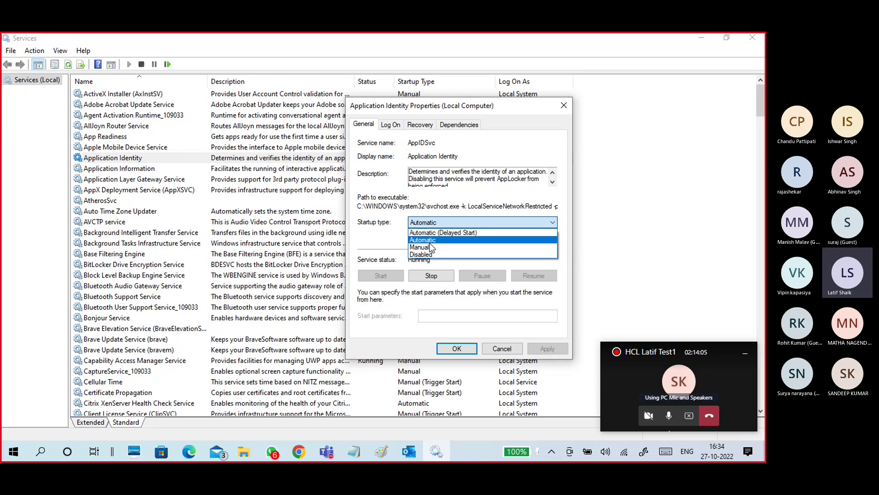
left_click(430, 242)
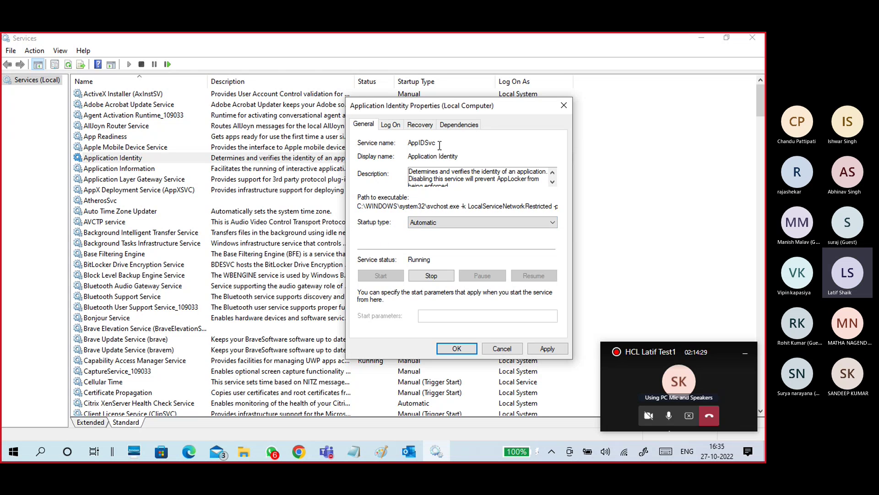
left_click_drag(409, 156, 467, 156)
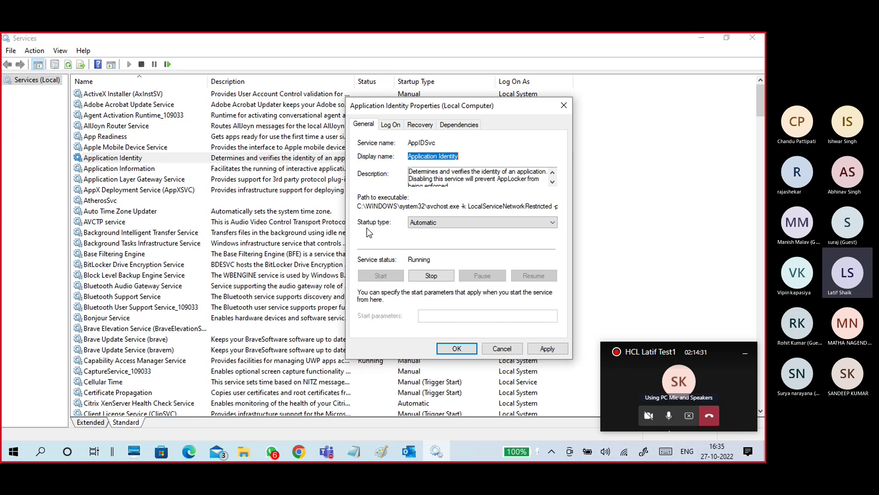
left_click(502, 349)
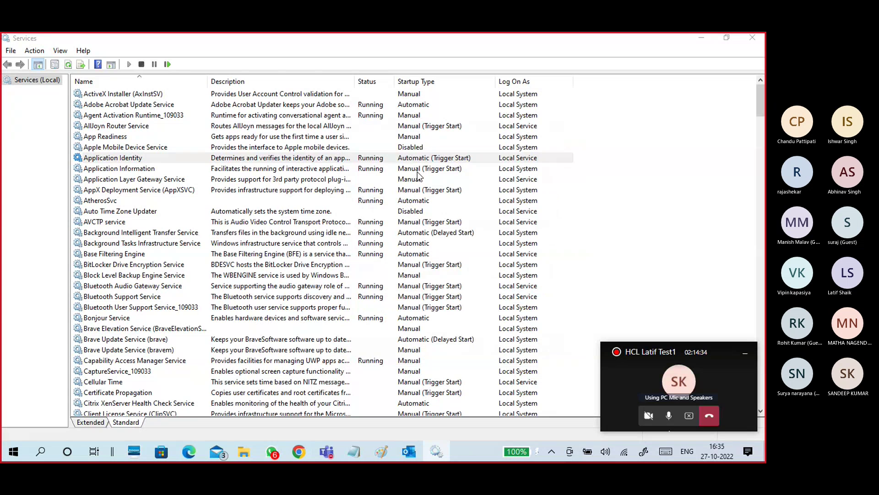
Compare the startup types of AtherosSvc, Background Intelligent Transfer Service and Background Tasks Infrastructure Service in the list
left_click(412, 201)
left_click(414, 232)
scroll(414, 232, "down", 1)
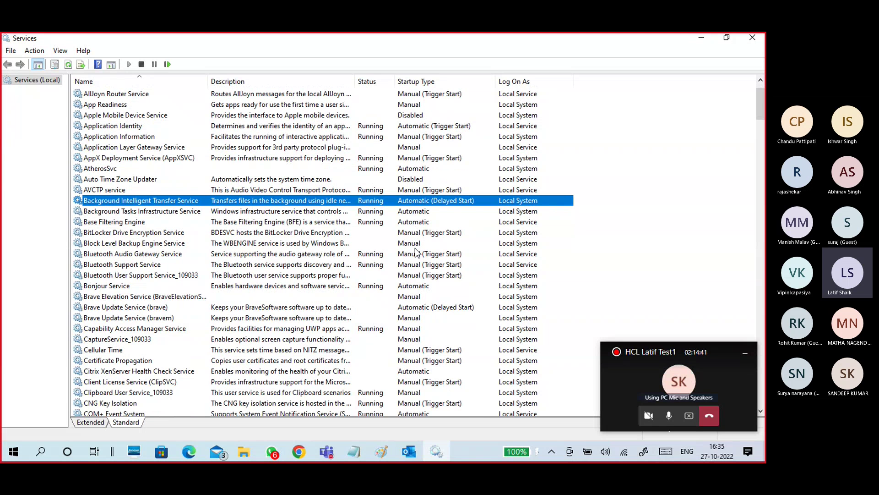
left_click(407, 212)
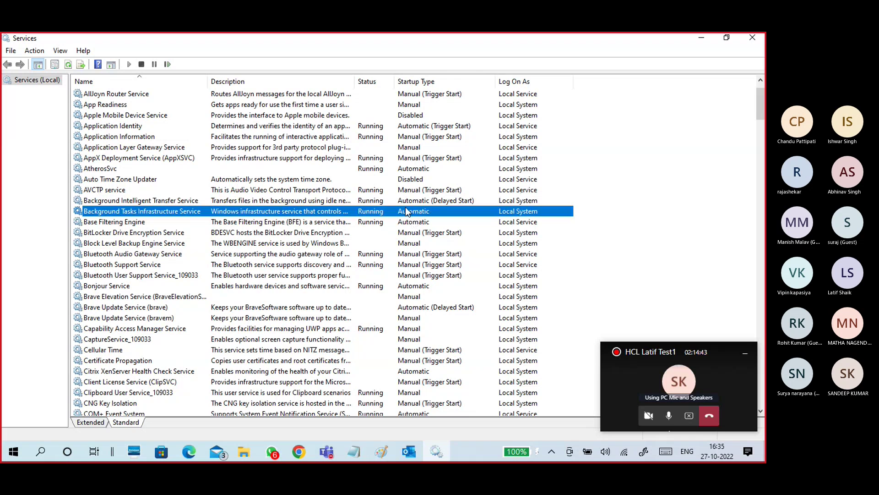
Inspect the AtherosSvc properties, highlighting the executable path and display name, and close them without changes
left_click(120, 170)
double_click(121, 171)
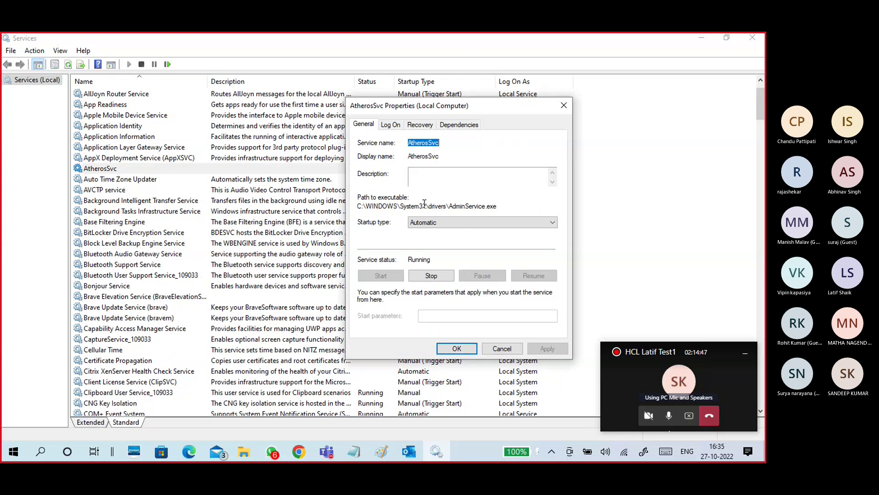
left_click_drag(422, 206, 503, 205)
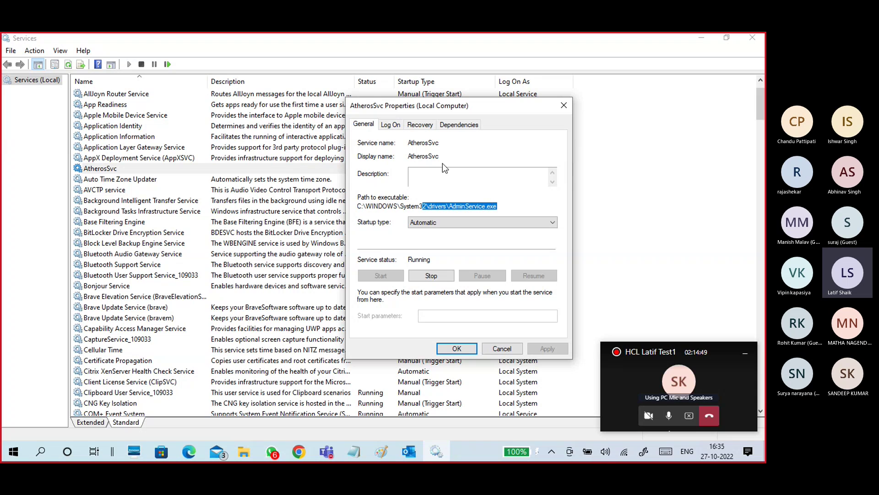
left_click_drag(442, 157, 409, 180)
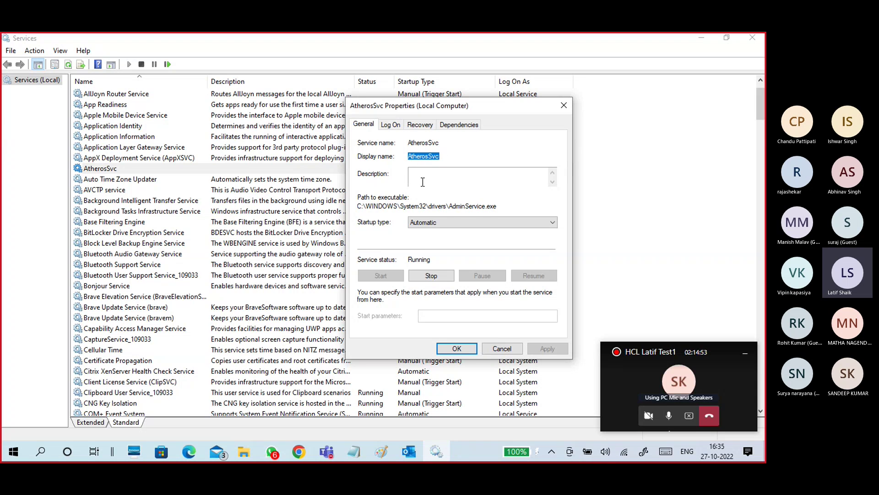
left_click(504, 349)
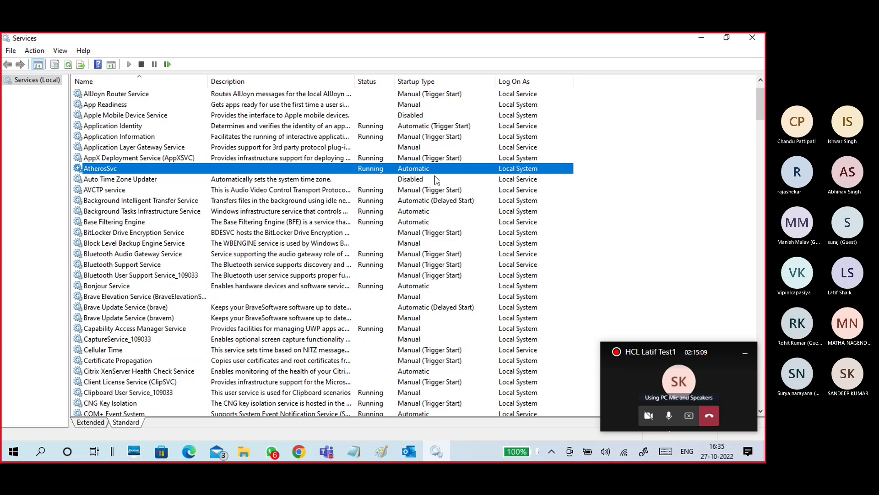
Check the startup types of Background Intelligent Transfer, Base Filtering Engine, Background Tasks Infrastructure and Bonjour Service
left_click(159, 203)
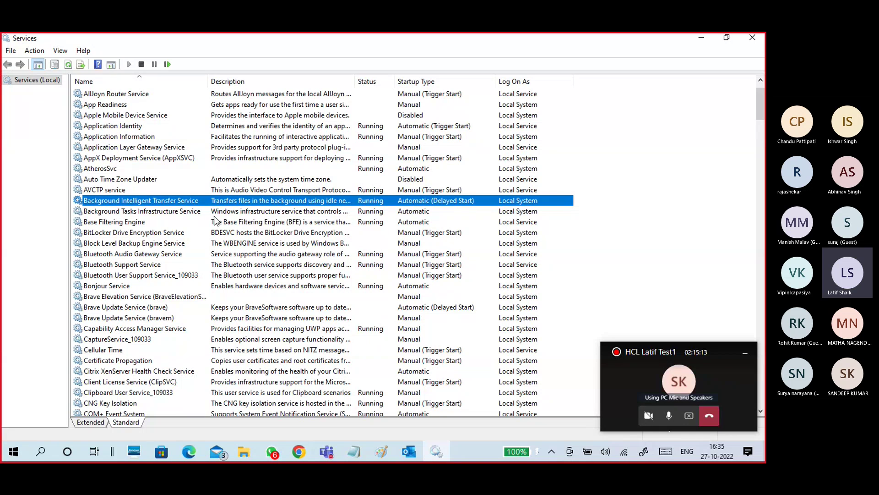
left_click(419, 225)
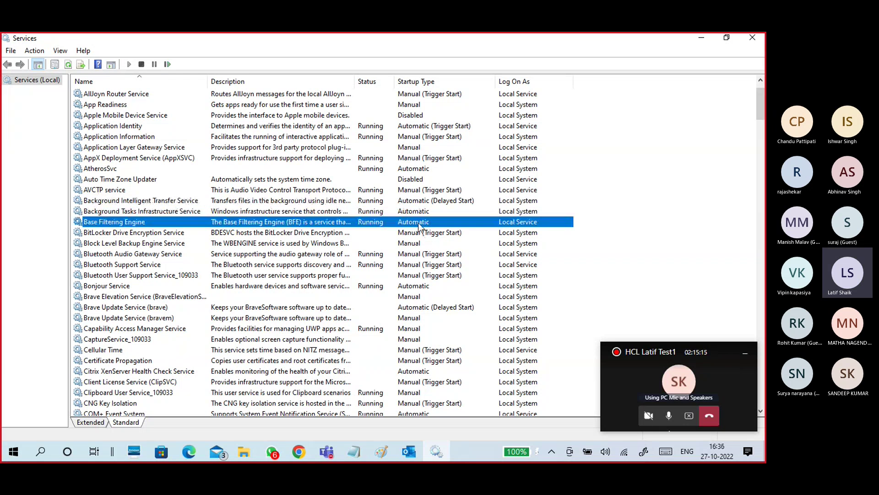
left_click(416, 210)
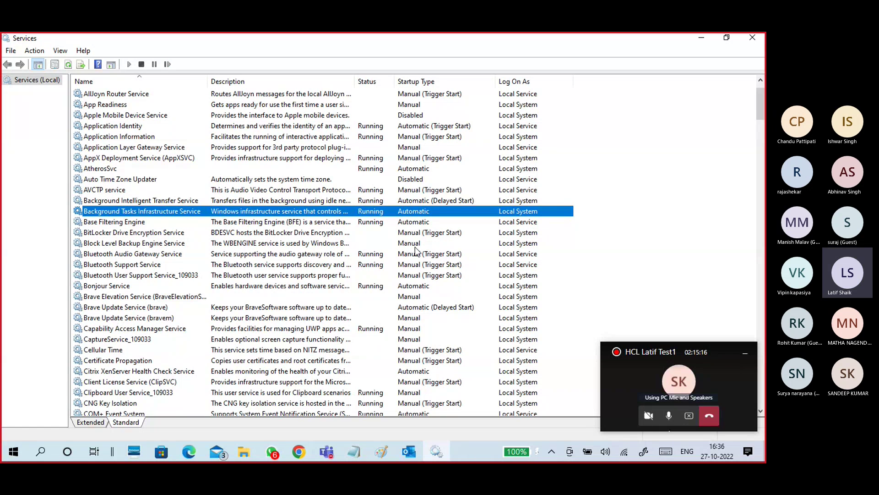
left_click(408, 287)
scroll(410, 289, "down", 2)
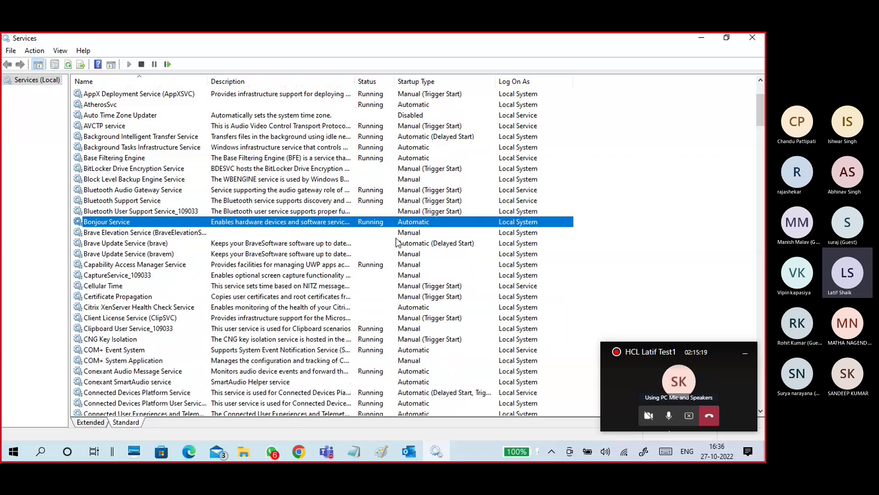
Read the full description in the Bonjour Service properties and close them without changes
double_click(121, 224)
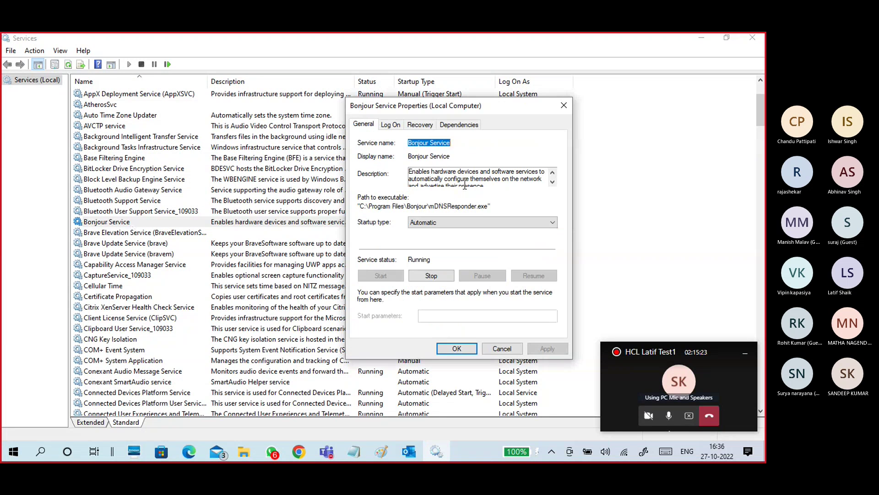
left_click(553, 183)
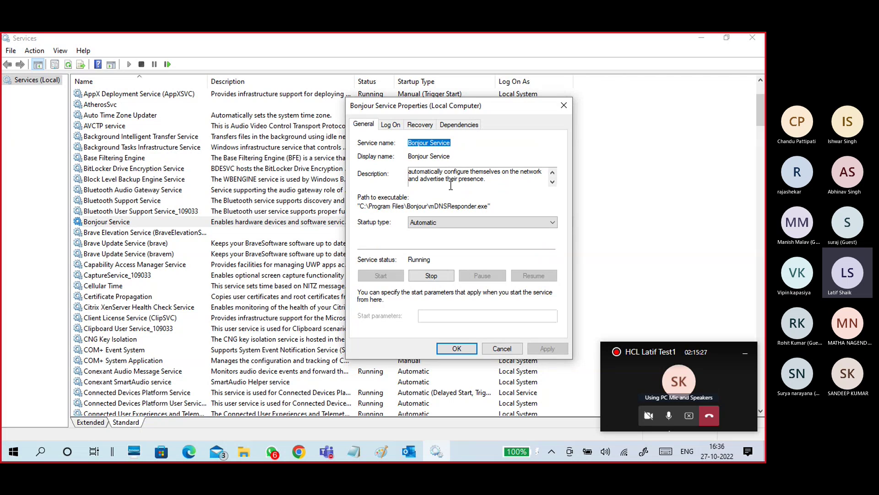
left_click(481, 183)
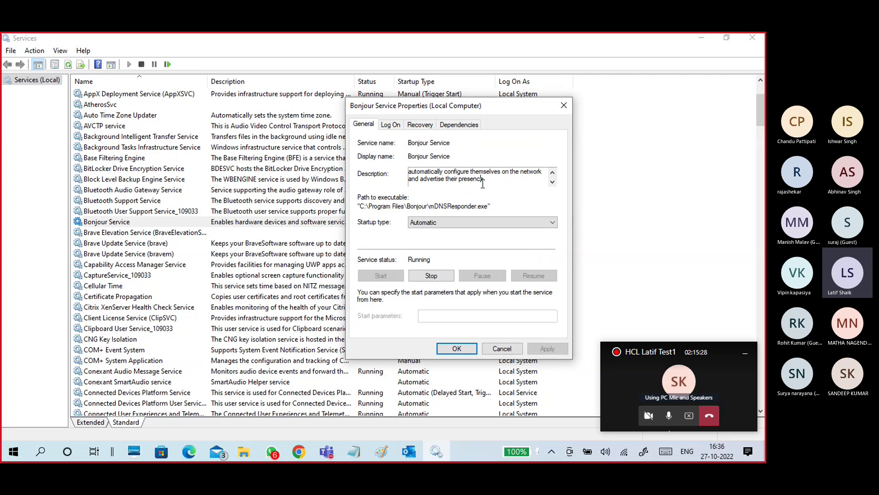
left_click(552, 173)
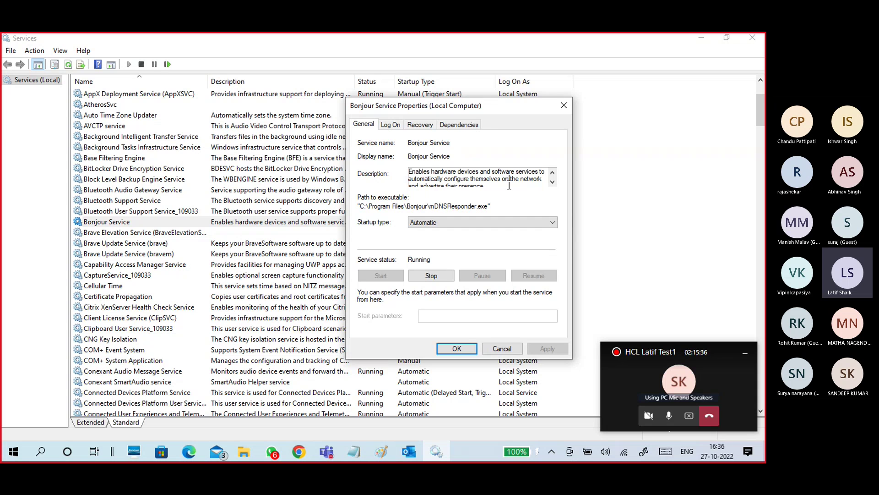
scroll(500, 183, "down", 1)
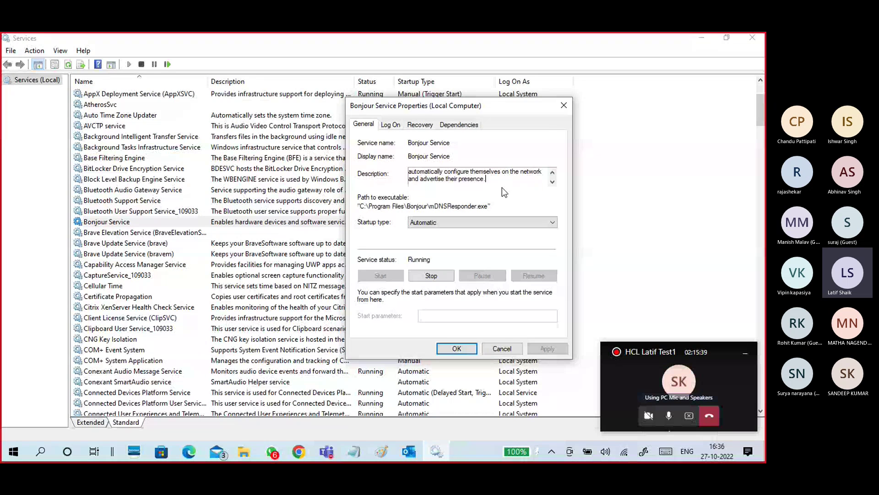
left_click(502, 349)
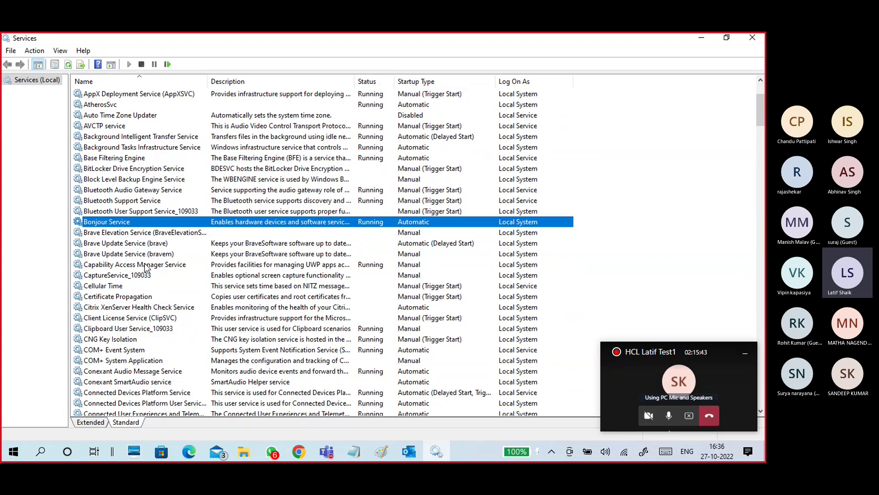
Look through the services from Brave Update Service down to the DNS Client area, examining their status and startup types
left_click(145, 248)
left_click(147, 254)
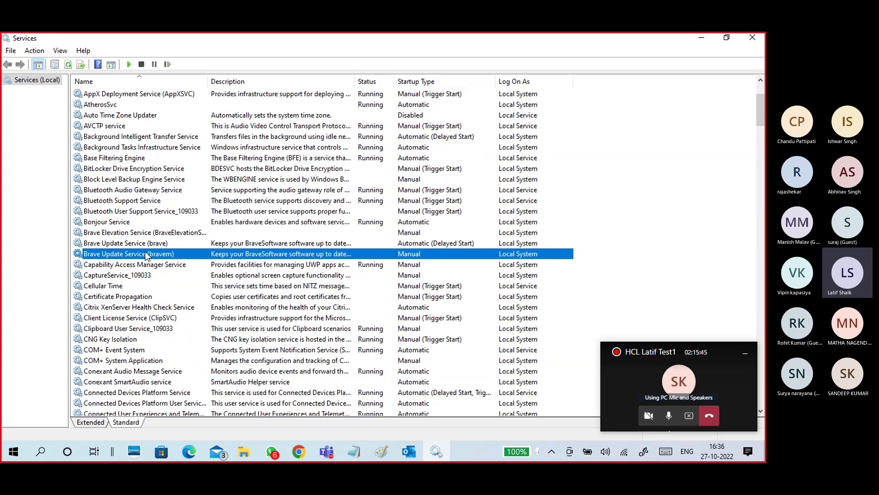
scroll(289, 277, "down", 1)
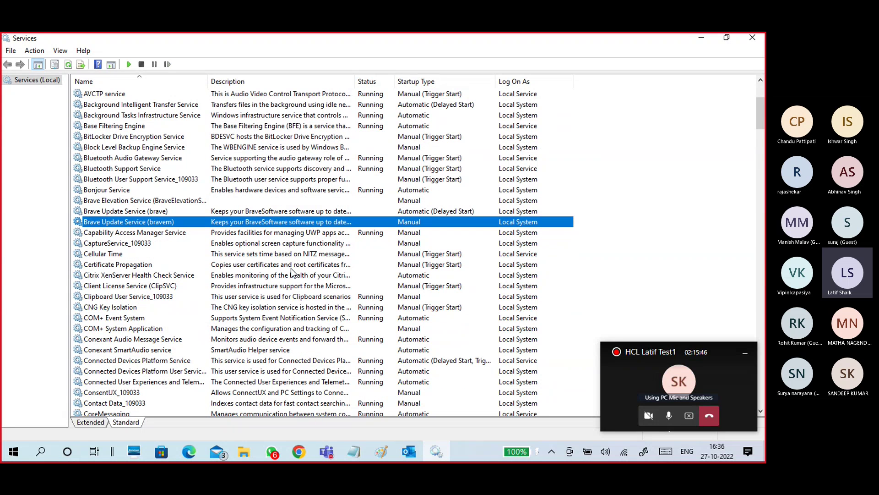
left_click(130, 255)
left_click(138, 265)
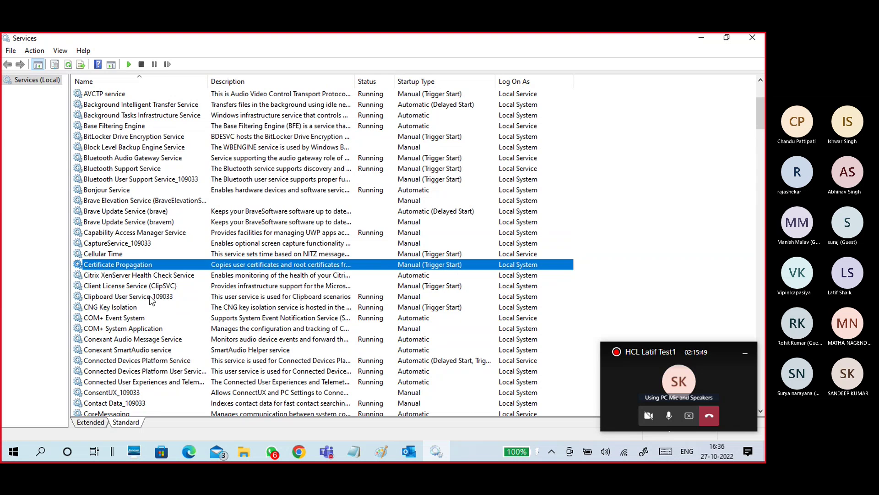
scroll(206, 279, "down", 3)
left_click(431, 180)
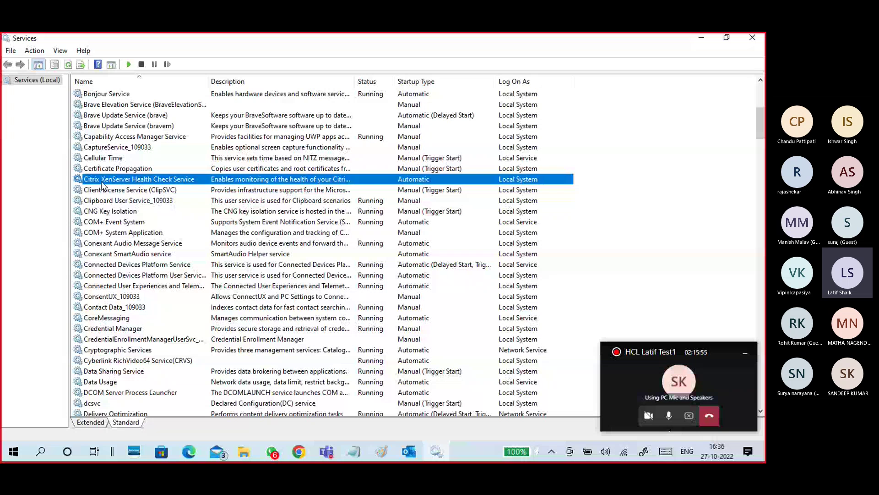
left_click(389, 246)
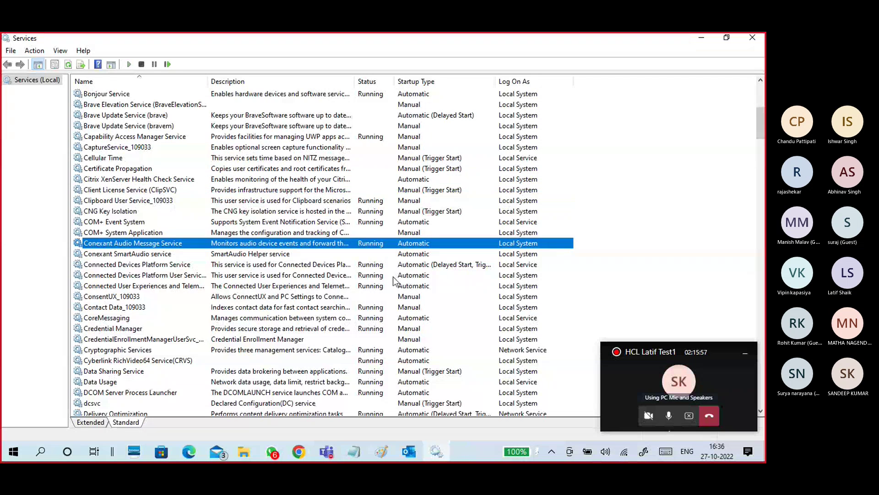
scroll(393, 280, "down", 5)
scroll(395, 275, "up", 3)
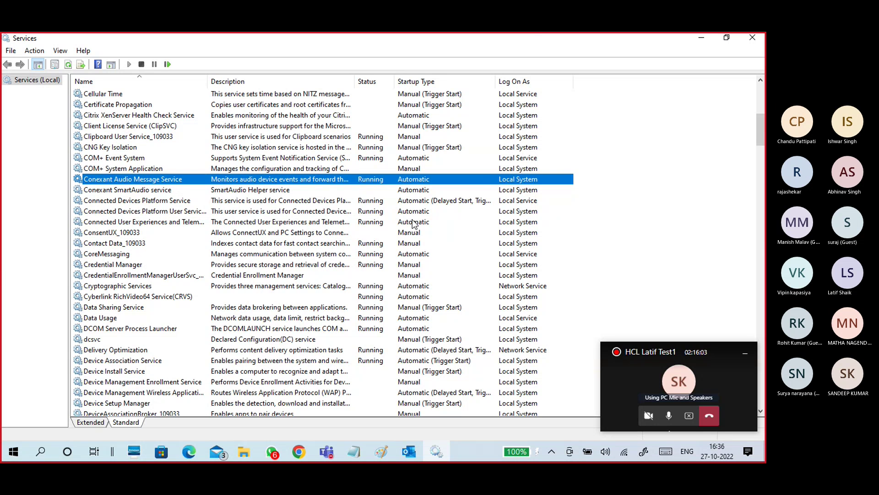
scroll(415, 227, "down", 6)
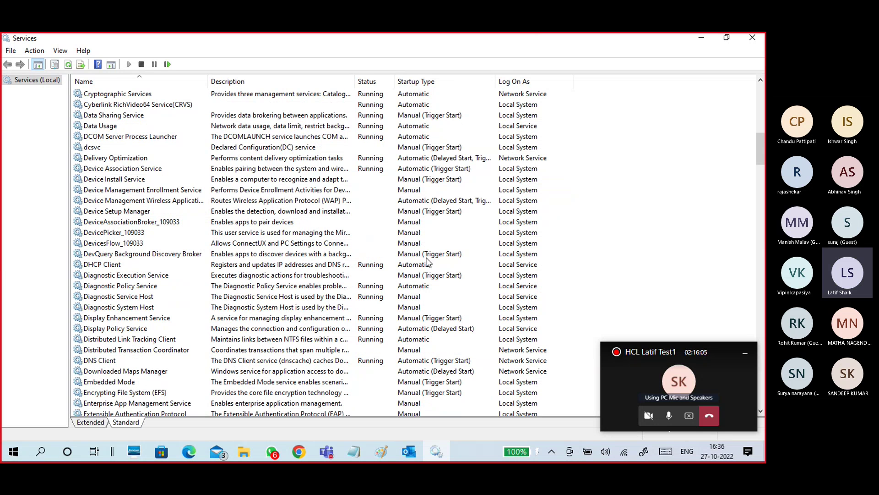
Return to the Application Identity service in the list and open its properties
scroll(423, 280, "up", 15)
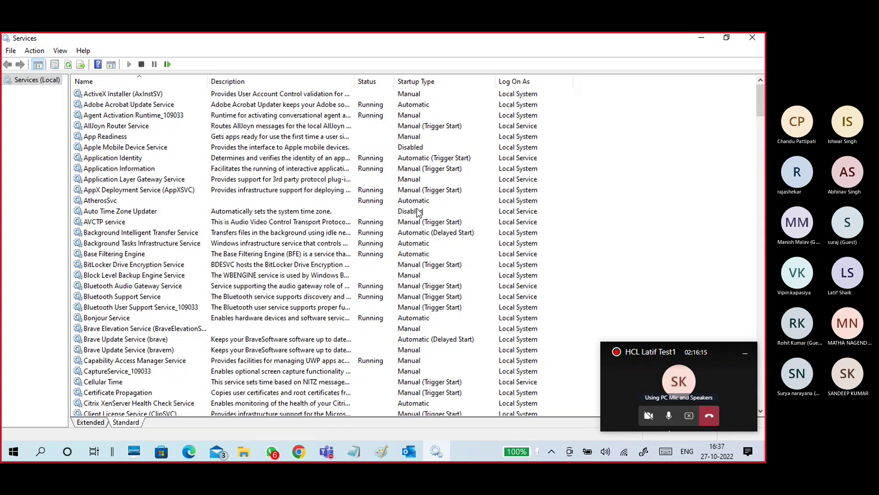
left_click(404, 160)
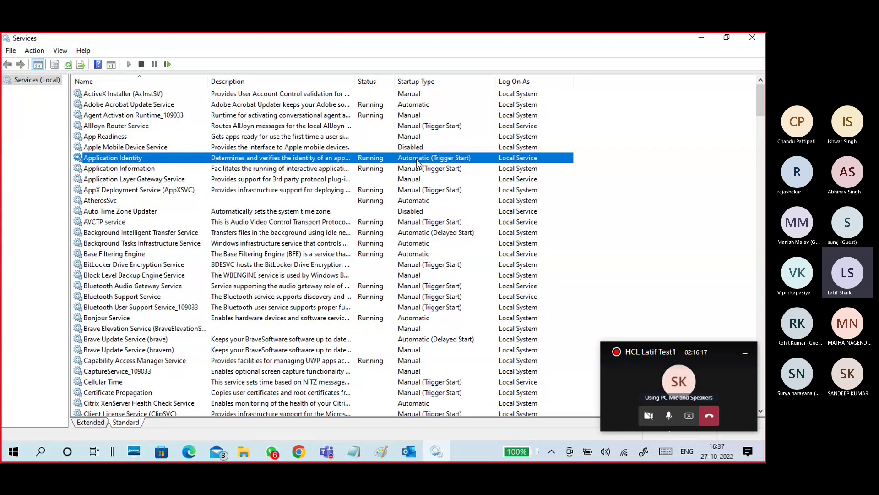
double_click(417, 163)
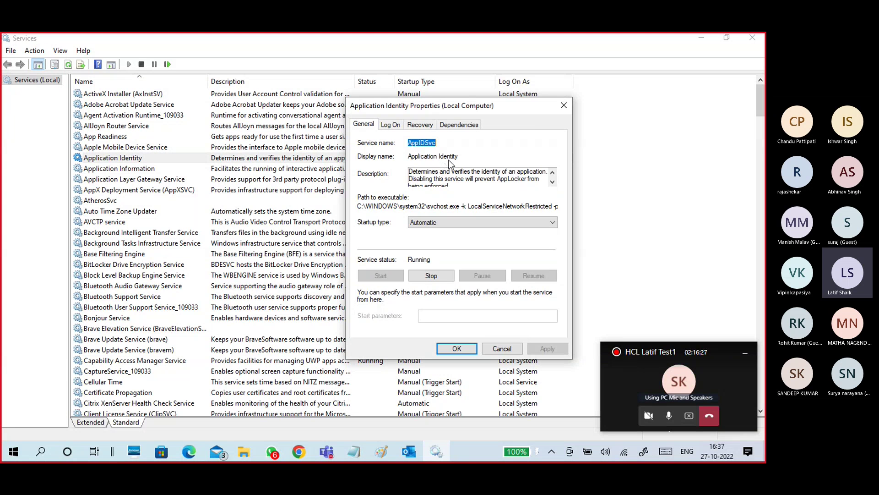
Highlight the display name in the Application Identity properties and choose Manual as the startup type
left_click_drag(460, 156, 409, 158)
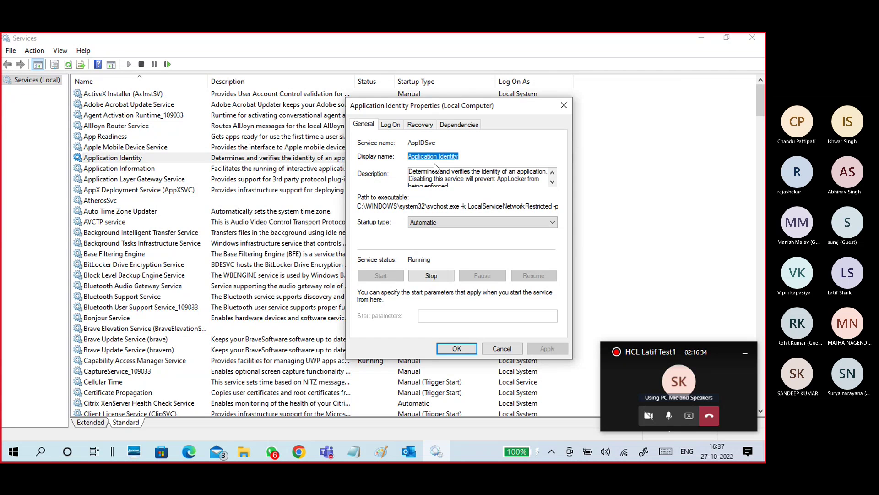
left_click(440, 223)
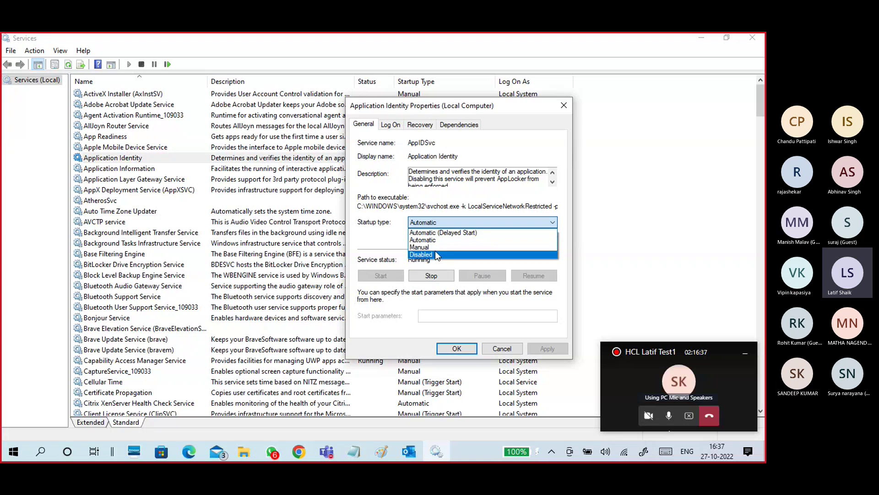
left_click(435, 247)
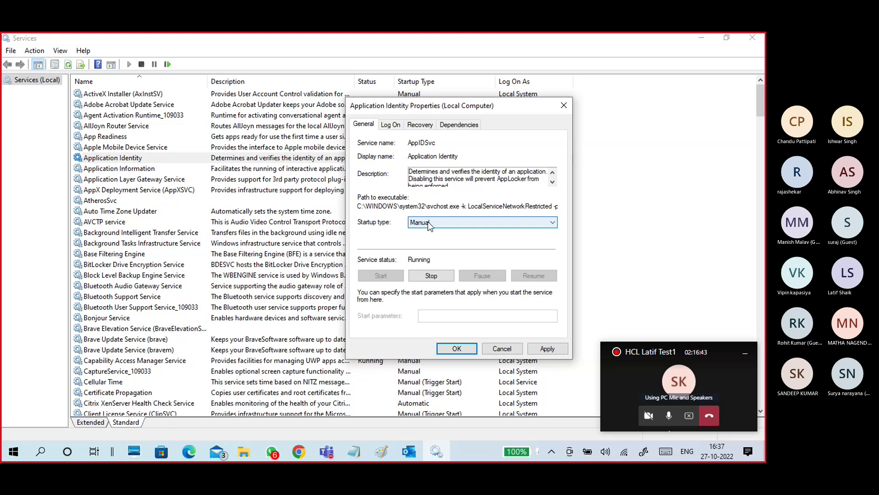
Stop the Application Identity service from its properties, with the dialog moved aside and its display name highlighted
left_click_drag(440, 107, 352, 95)
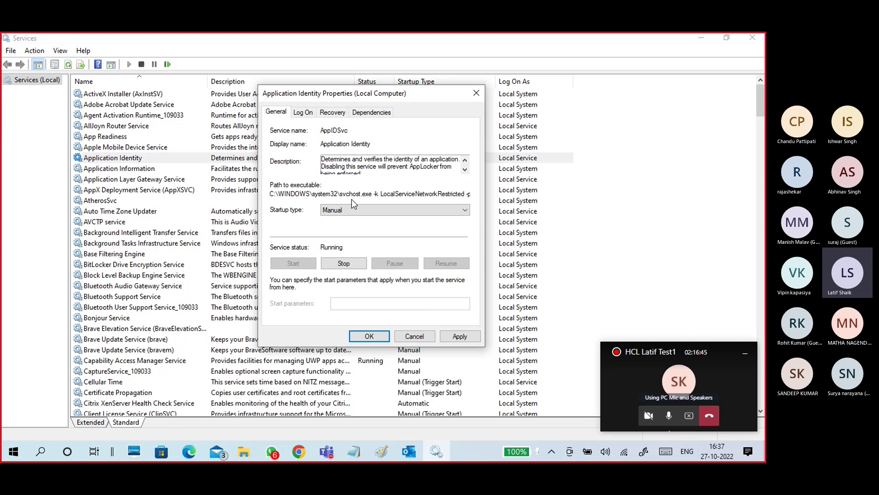
left_click_drag(321, 144, 372, 144)
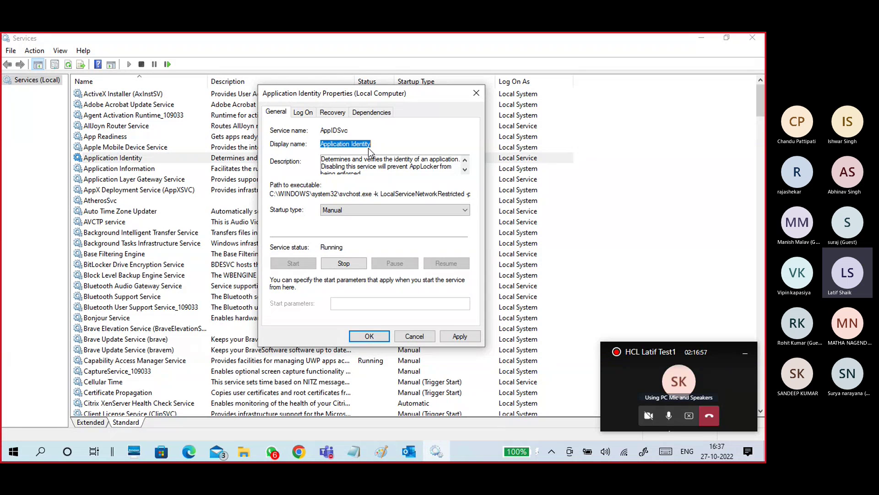
left_click(348, 265)
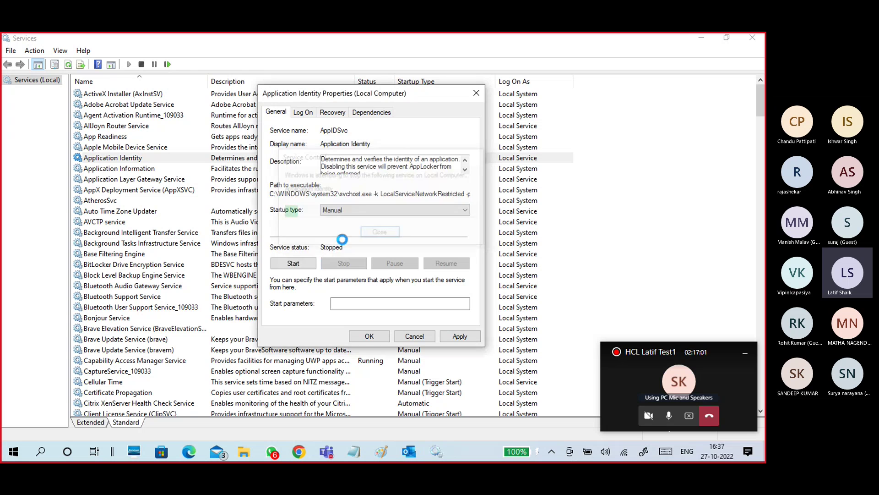
left_click_drag(321, 143, 377, 142)
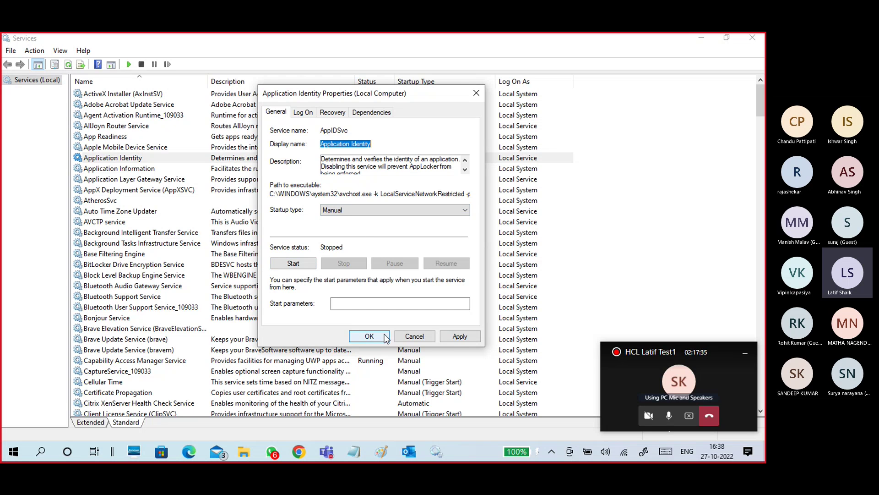
Try to apply the Manual startup type to Application Identity, then close its properties without saving
left_click(458, 336)
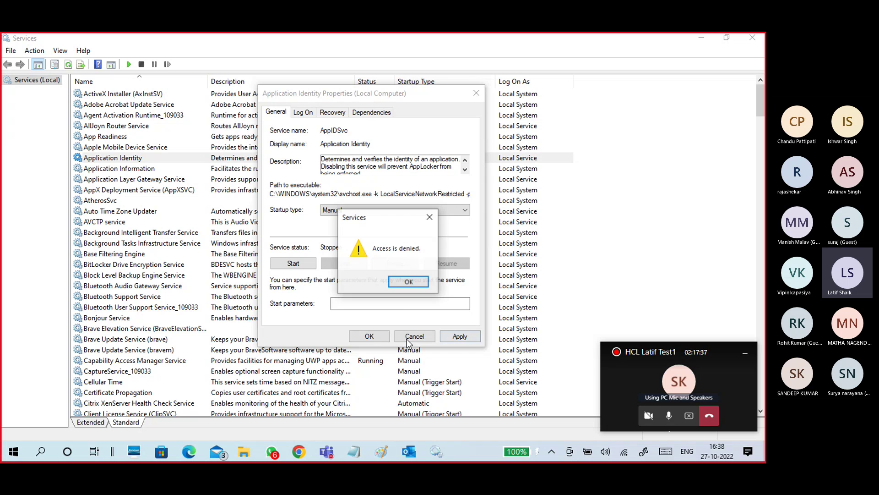
left_click(402, 288)
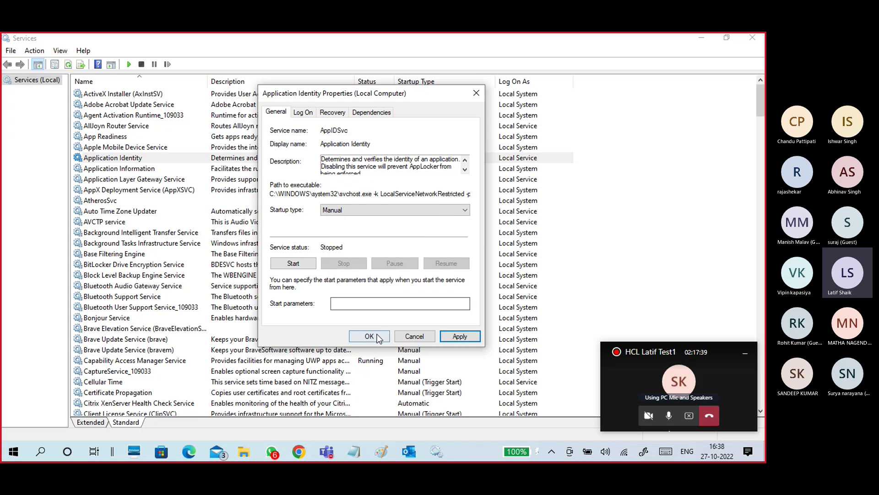
left_click(353, 336)
left_click(395, 282)
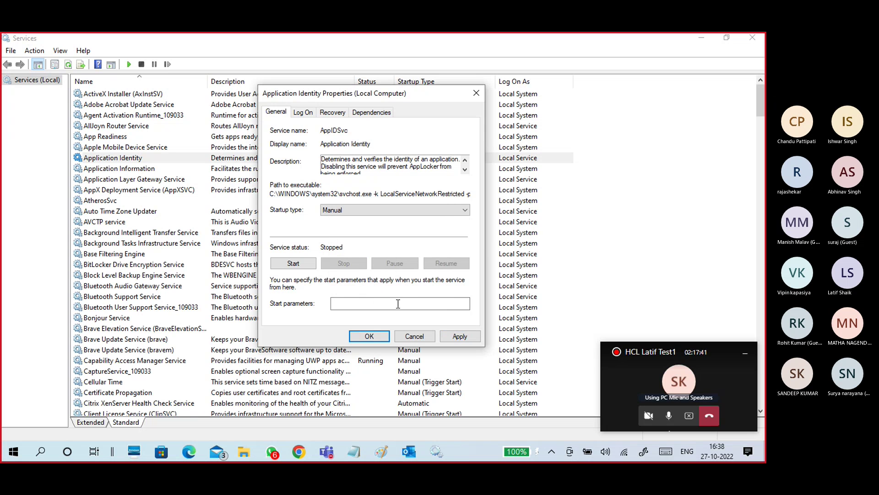
left_click(415, 336)
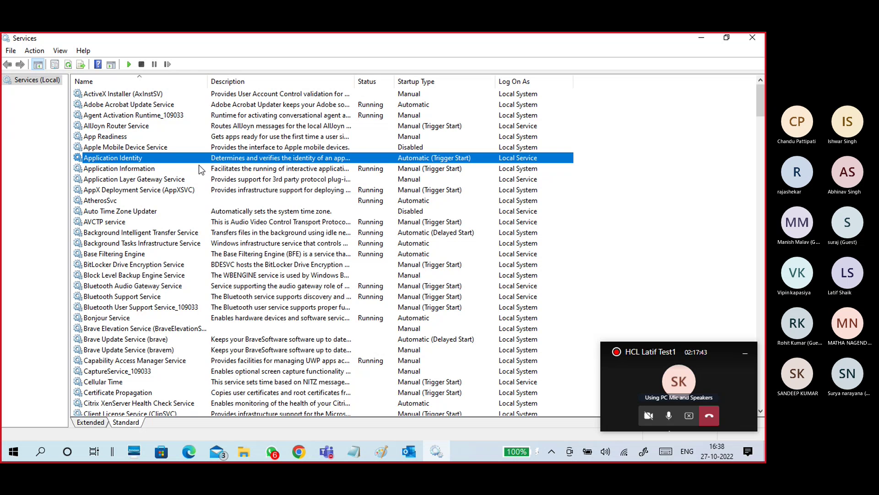
Look through the services down to the Microsoft and Network entries, examining the startup type of Google Update Service (gupdate)
scroll(365, 257, "down", 20)
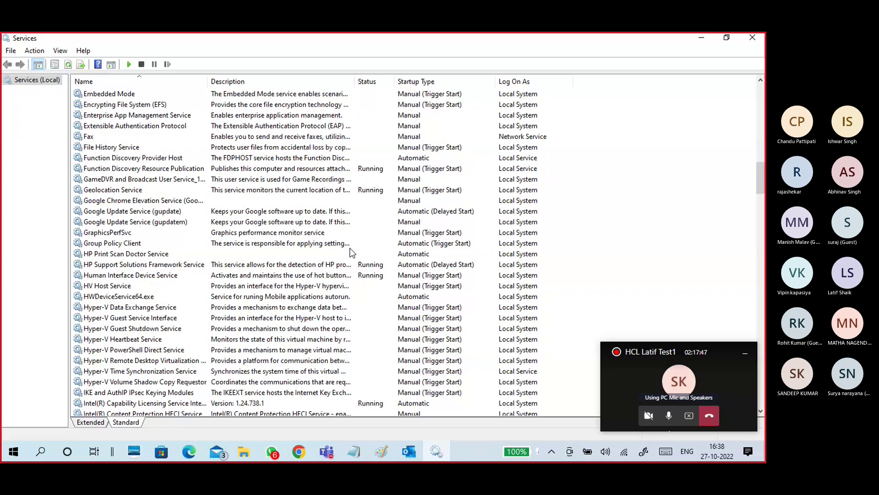
left_click(183, 200)
left_click(164, 211)
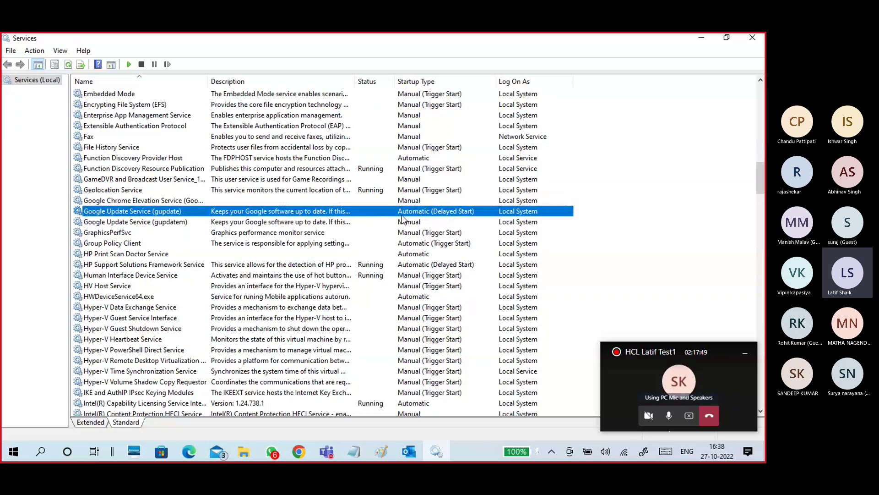
scroll(439, 275, "down", 3)
scroll(438, 275, "down", 9)
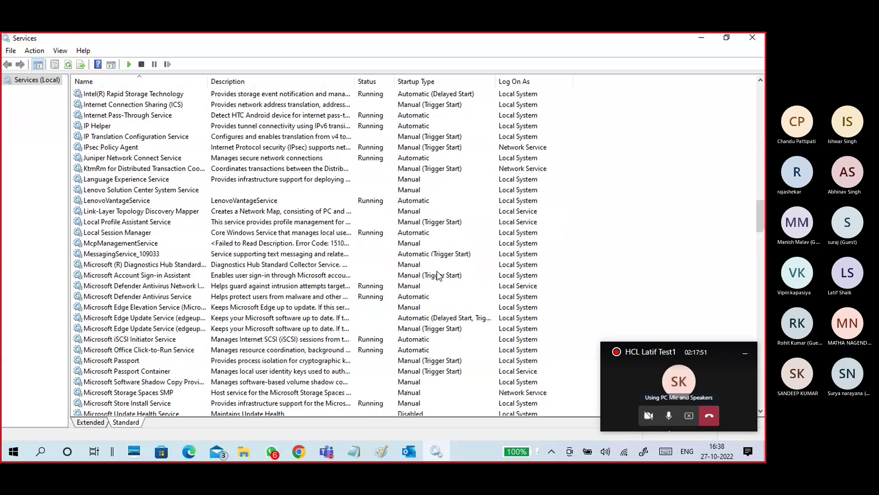
scroll(439, 275, "down", 4)
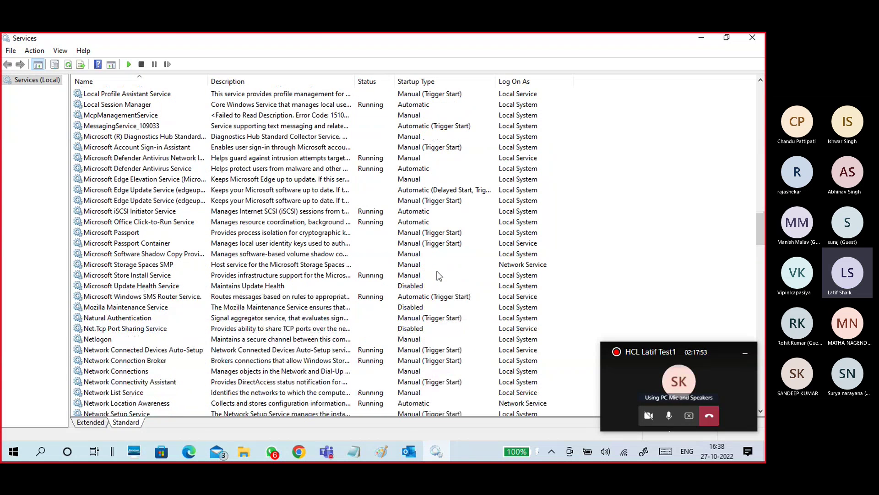
Find the Oracle services in the list and examine OracleServiceXE and OracleOraDB21Home2TNSListener
left_click(120, 266)
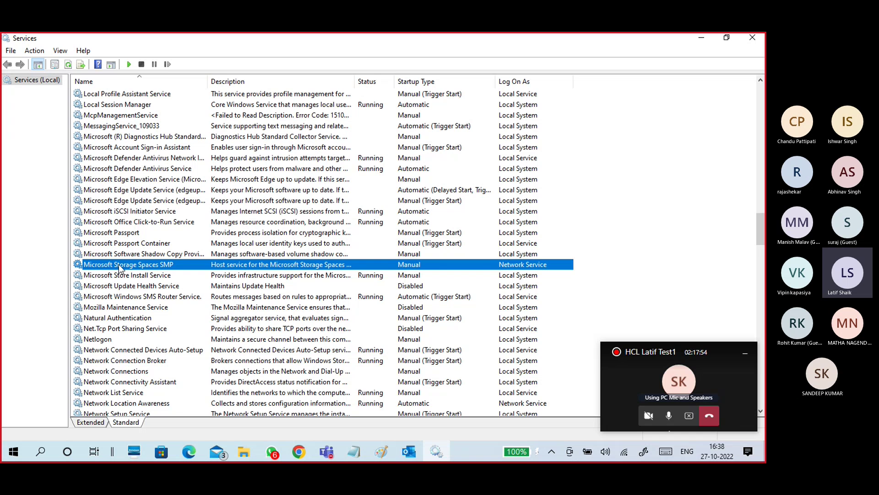
key("o")
left_click(114, 158)
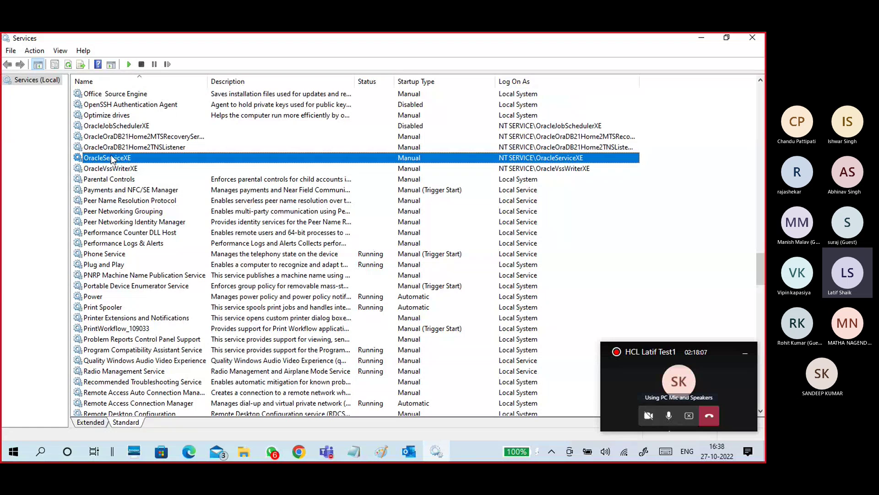
left_click(126, 150)
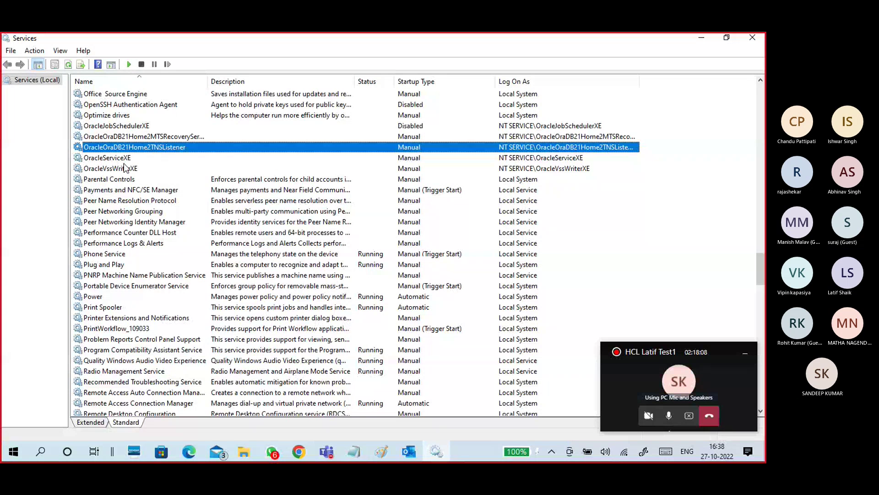
left_click(117, 160)
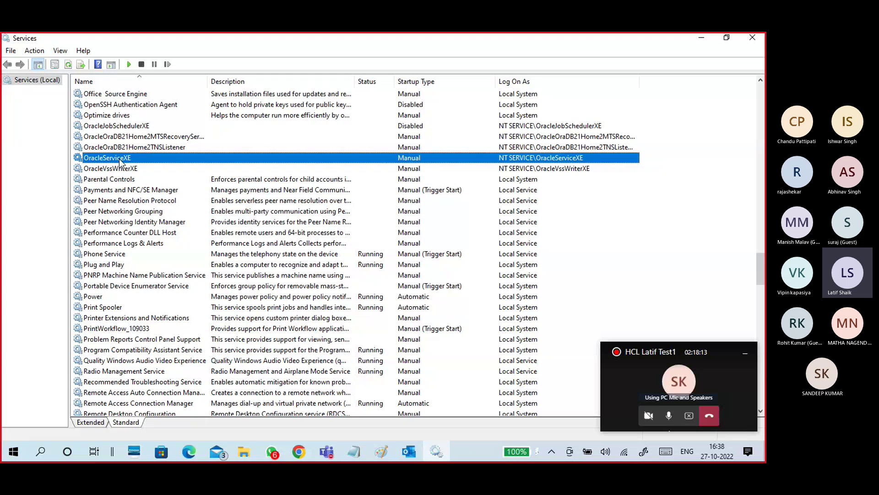
Review the executable path in the OracleServiceXE properties, close them without changes and check the startup types of the Oracle services
double_click(120, 158)
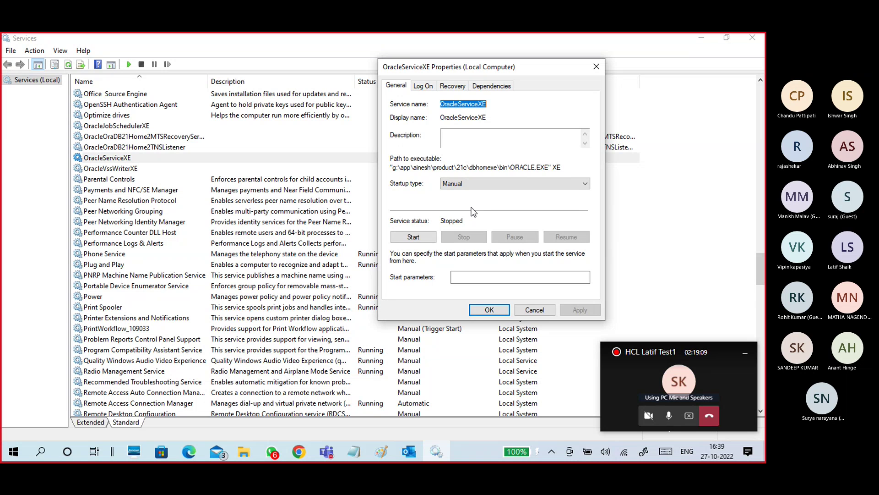
left_click_drag(477, 167, 563, 167)
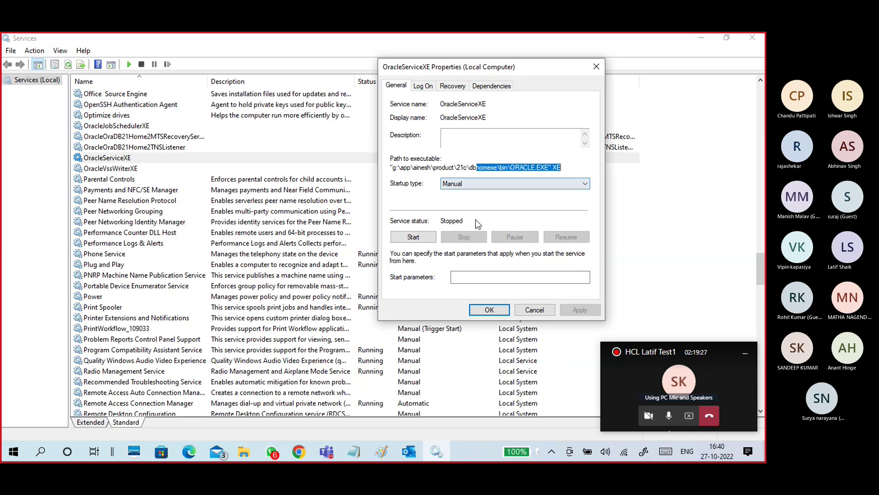
left_click(530, 310)
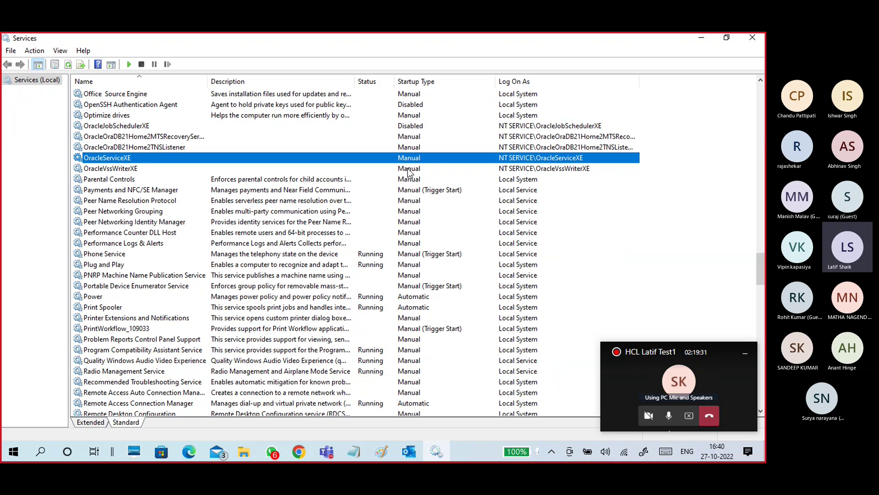
key("Up")
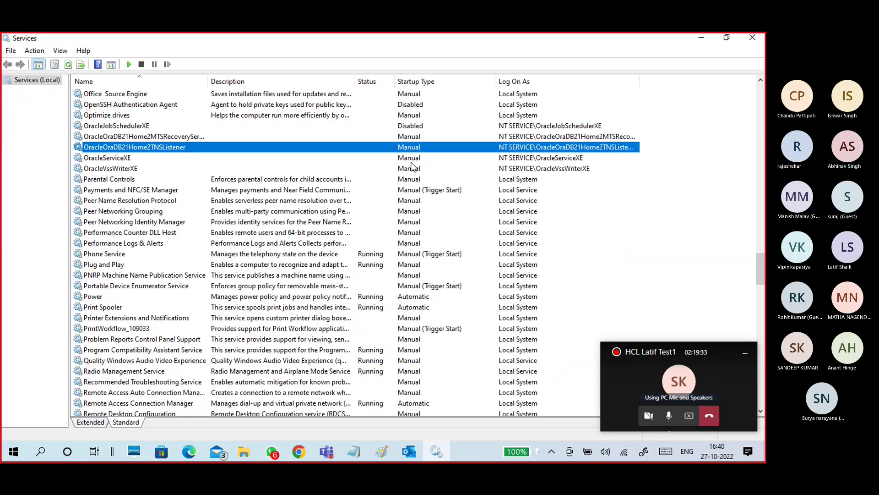
left_click(411, 157)
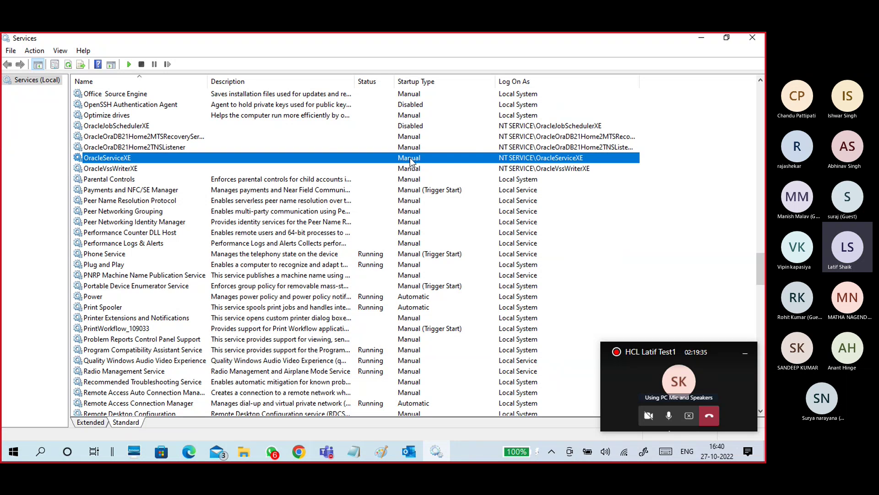
Minimise the Services and Notepad windows to show the Oracle VM VirtualBox shortcut on the desktop
left_click(691, 41)
left_click(697, 37)
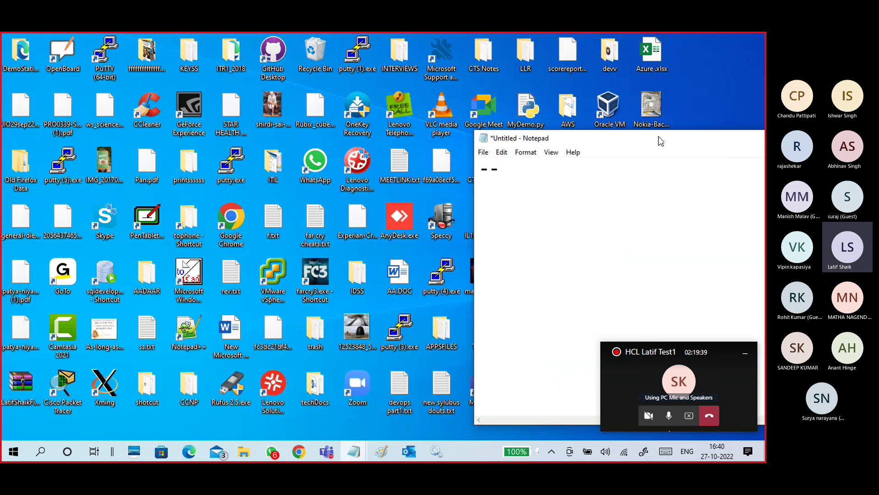
left_click_drag(446, 122, 515, 120)
left_click(566, 115)
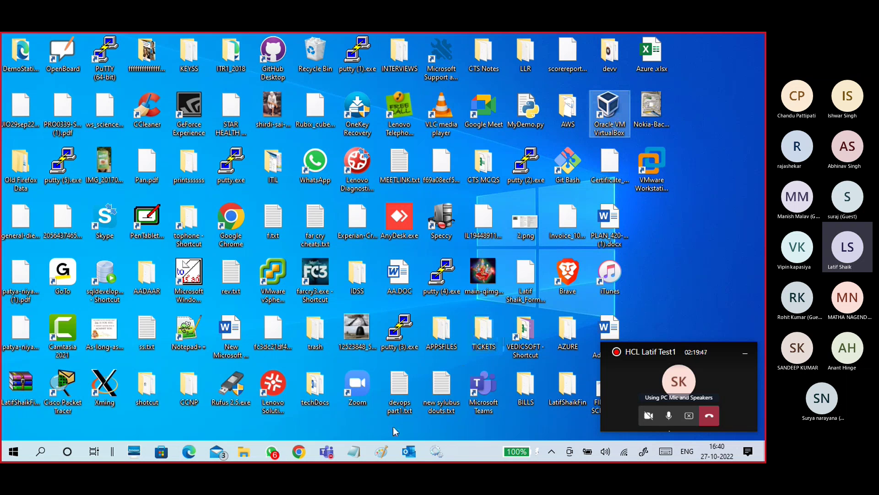
Return to the Services console, find the VirtualBox system service and review its properties without changes
left_click(437, 451)
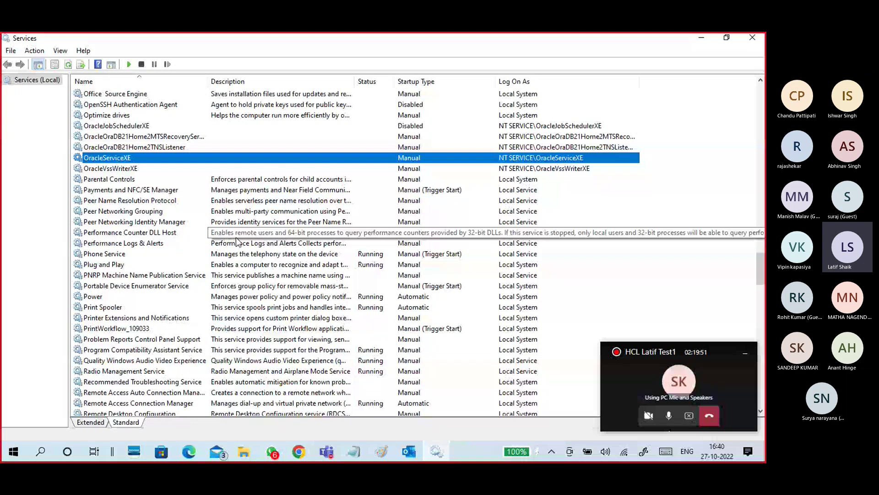
key("v")
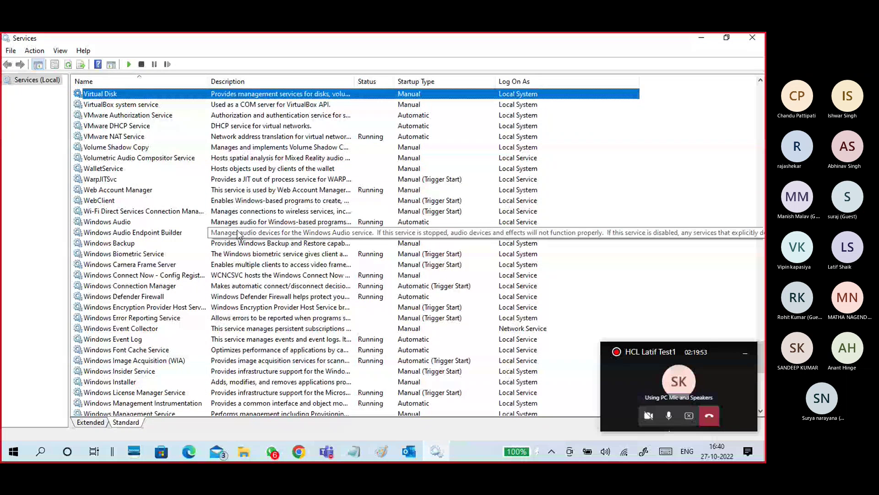
left_click(164, 105)
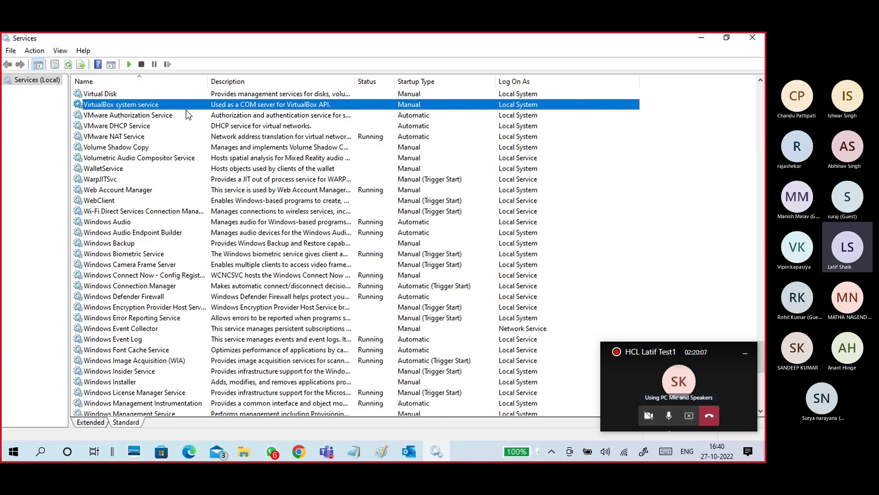
scroll(170, 178, "up", 2)
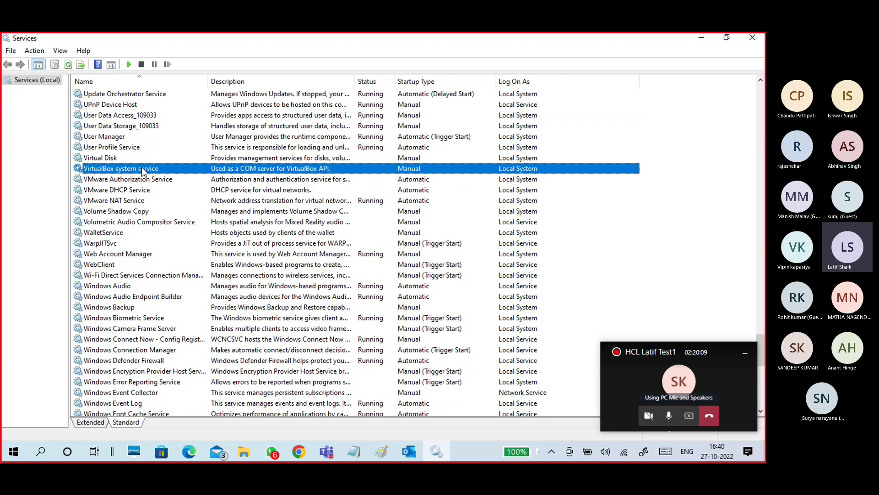
double_click(410, 167)
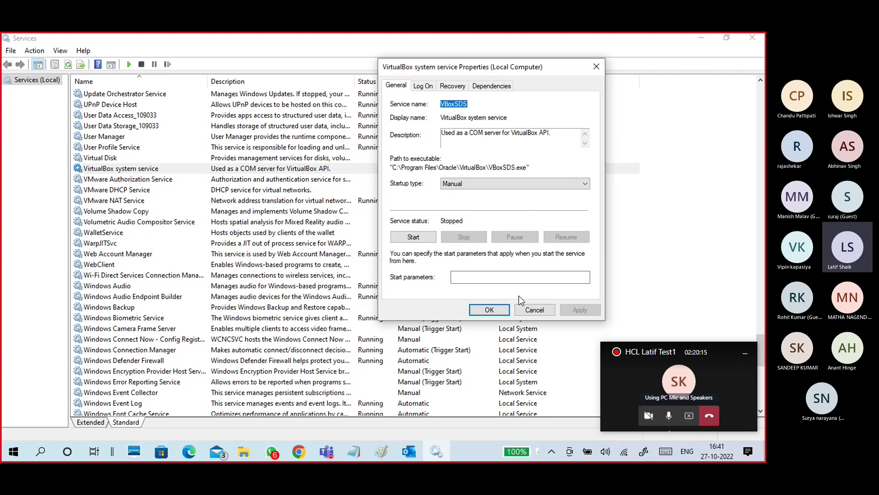
left_click(530, 312)
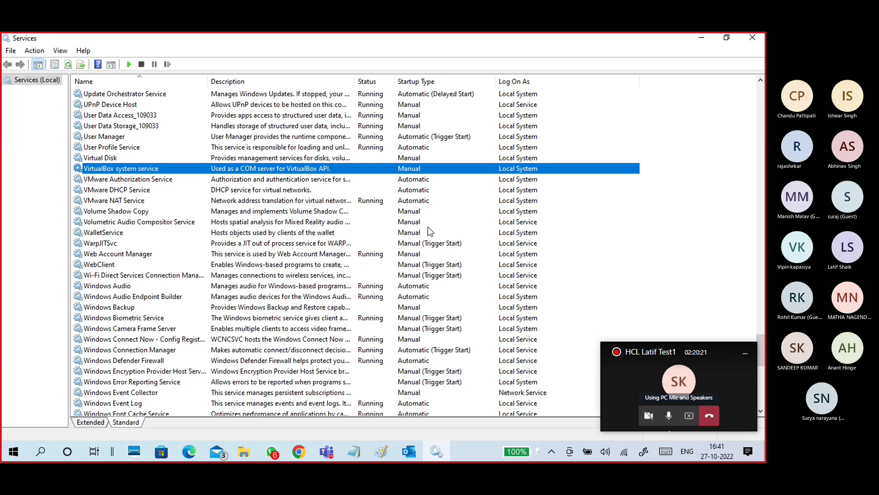
Look through the Windows services, including Windows Image Acquisition (WIA), and select Windows Update
left_click(424, 243)
scroll(425, 218, "down", 3)
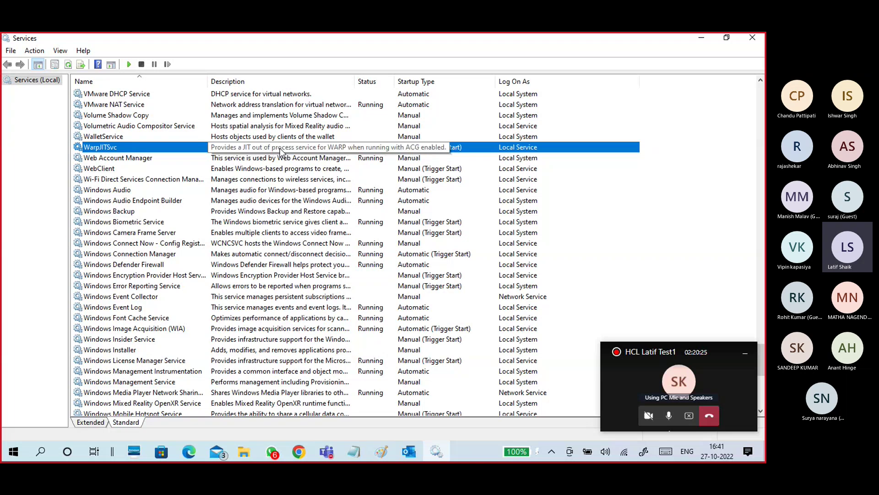
left_click(135, 328)
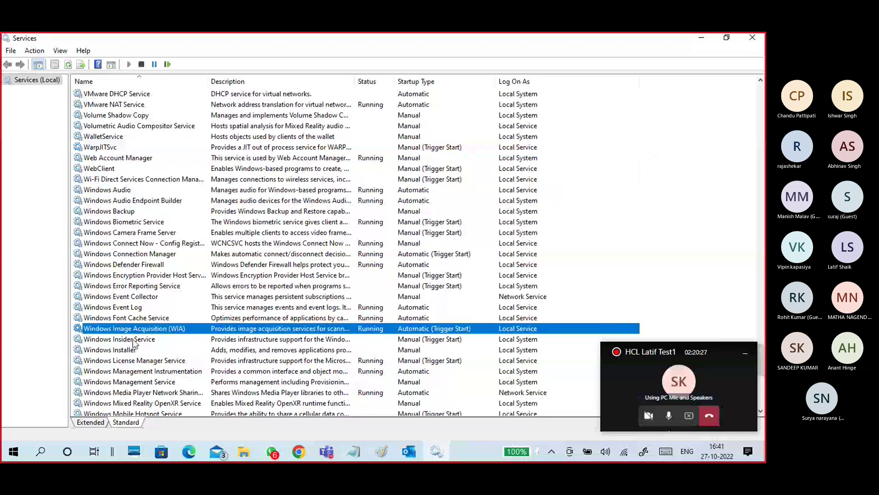
scroll(134, 344, "down", 6)
left_click(130, 362)
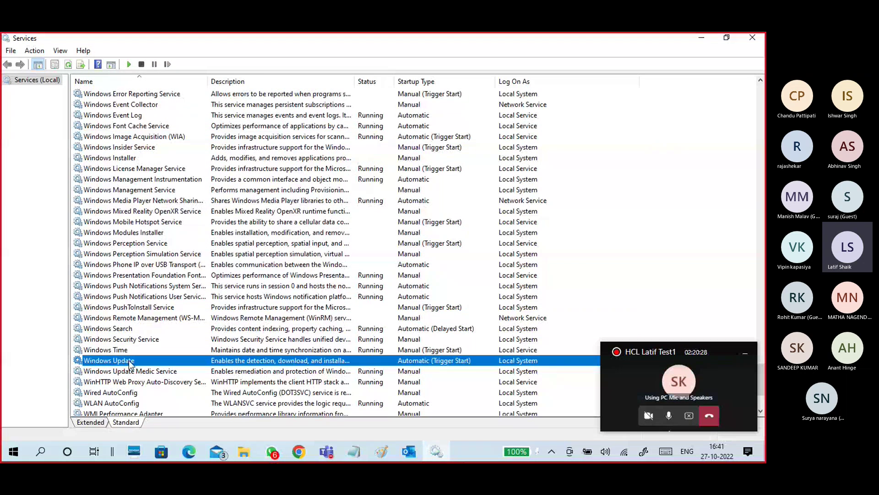
Review the display name and general details in the Windows Update service properties and close them without changes
scroll(393, 254, "down", 4)
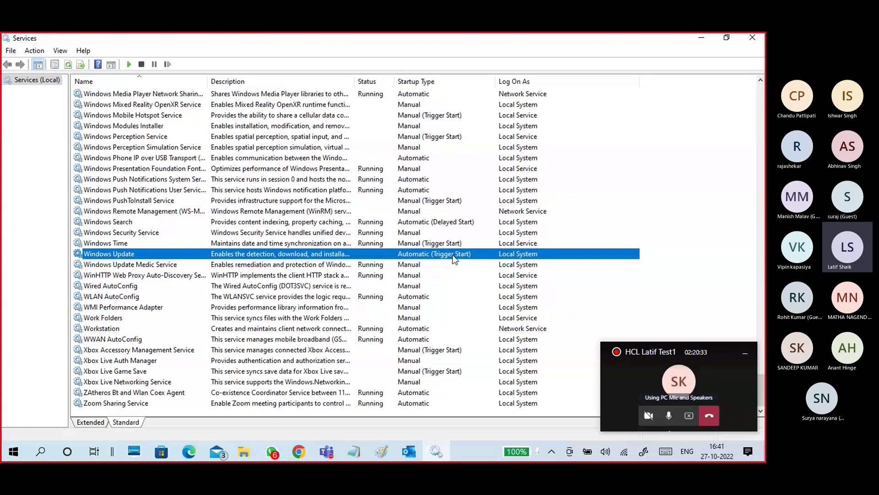
double_click(181, 254)
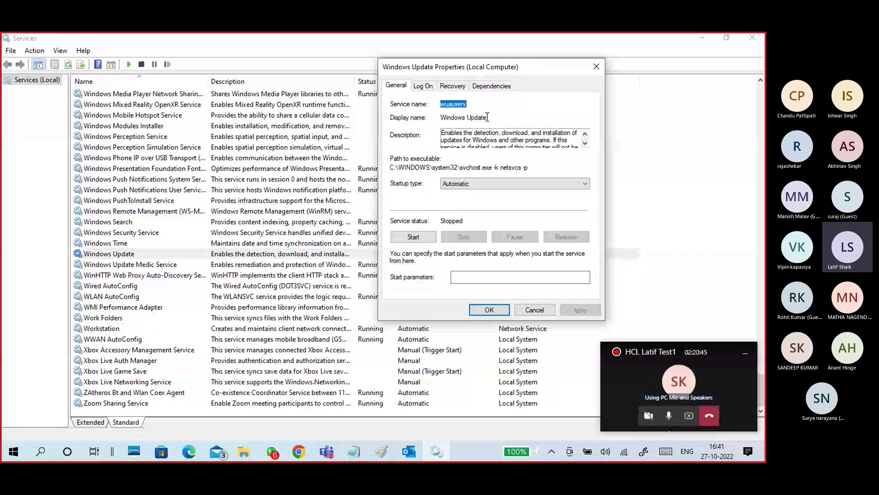
left_click_drag(488, 118, 444, 120)
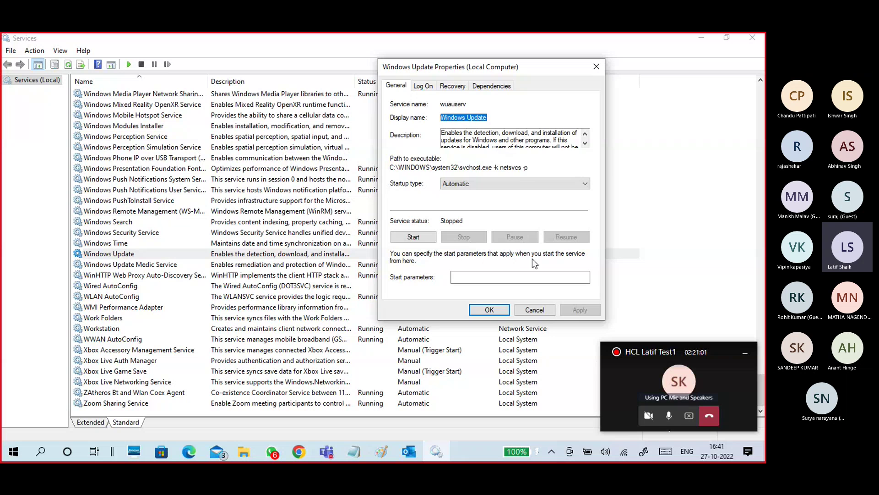
left_click(537, 307)
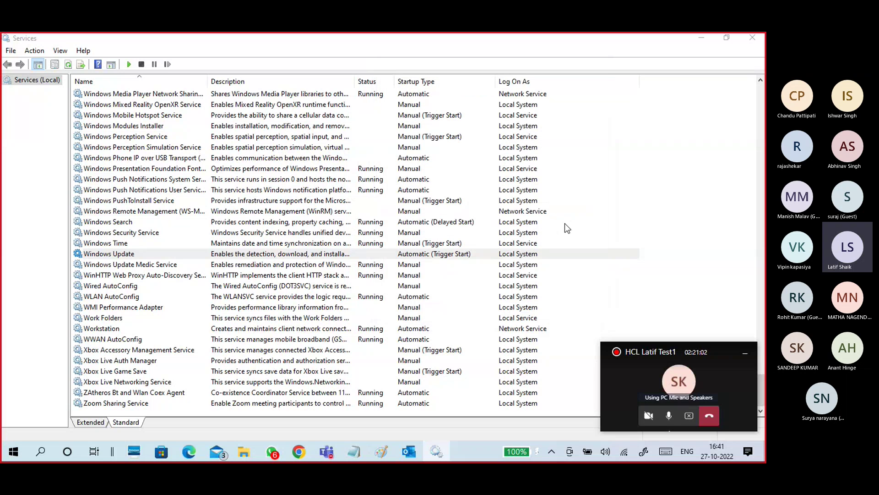
Minimise the Services console, switch to the Services slide in Chrome and highlight the definition of the Automatic startup type
left_click(701, 37)
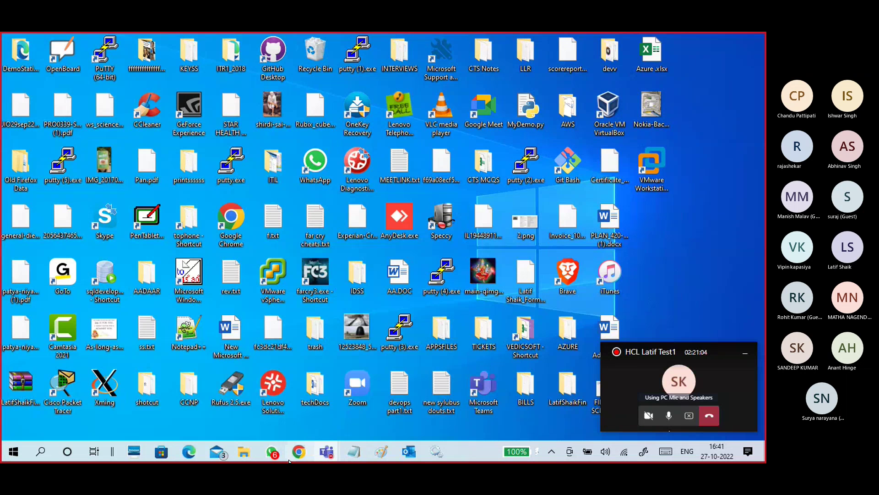
left_click(289, 459)
left_click(376, 241)
left_click_drag(375, 241, 322, 241)
left_click_drag(630, 240, 333, 224)
left_click(323, 276)
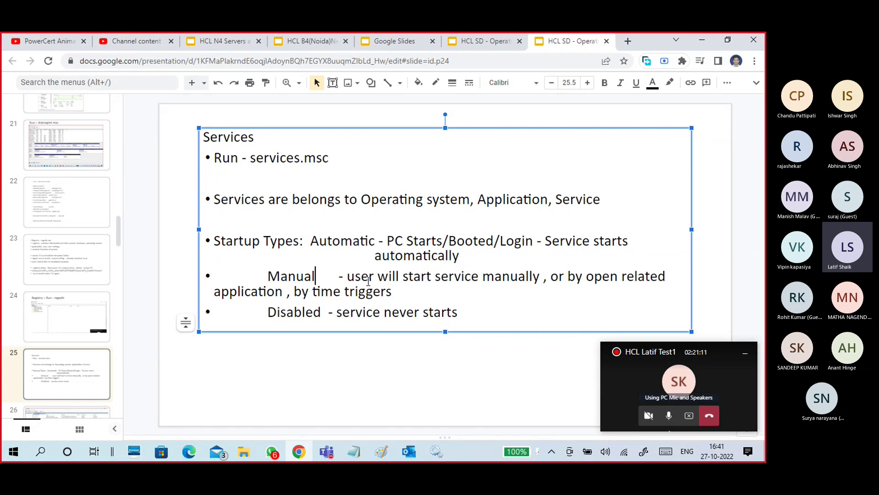
Highlight "user will start service manually" in the Manual startup type definition and go on to the Disabled line
double_click(352, 275)
left_click_drag(379, 274, 542, 278)
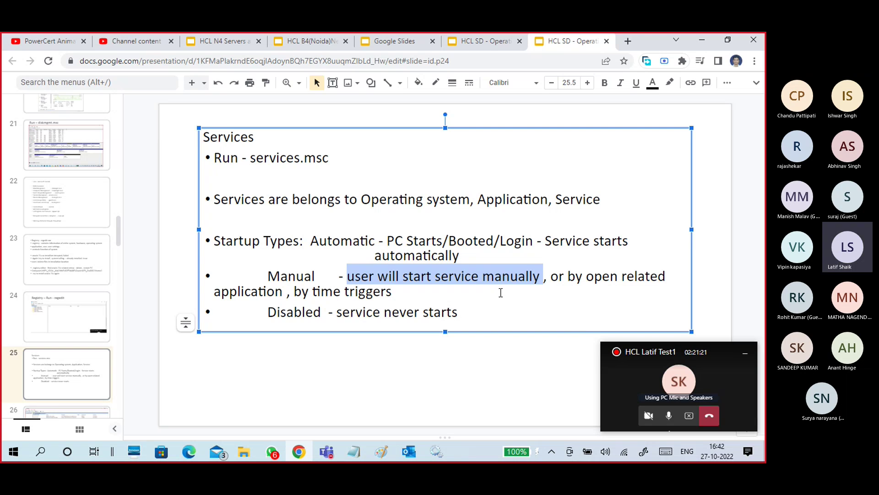
left_click(404, 296)
left_click(478, 291)
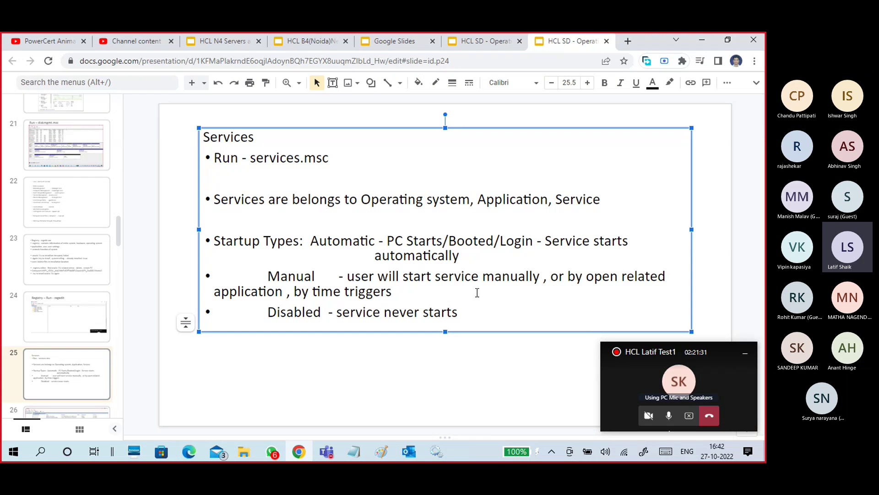
left_click(323, 321)
Return to the Services console, try the Disabled startup type for Windows Update and discard the change
left_click(437, 453)
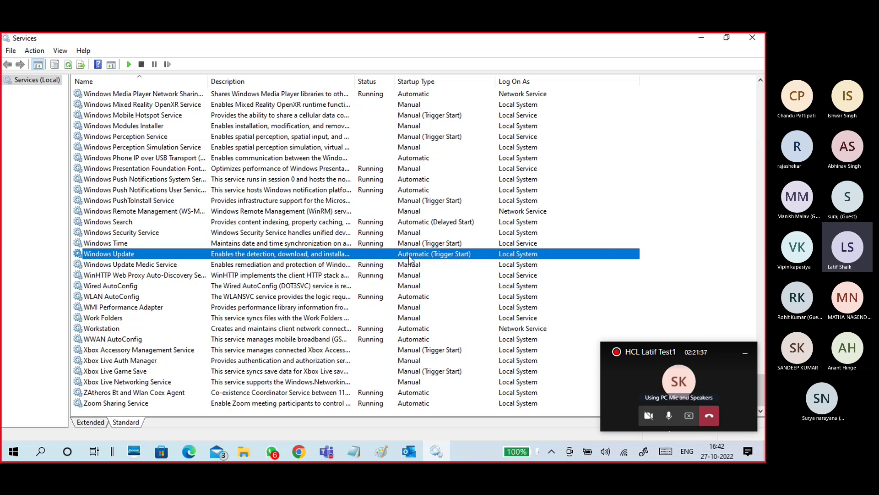
double_click(238, 254)
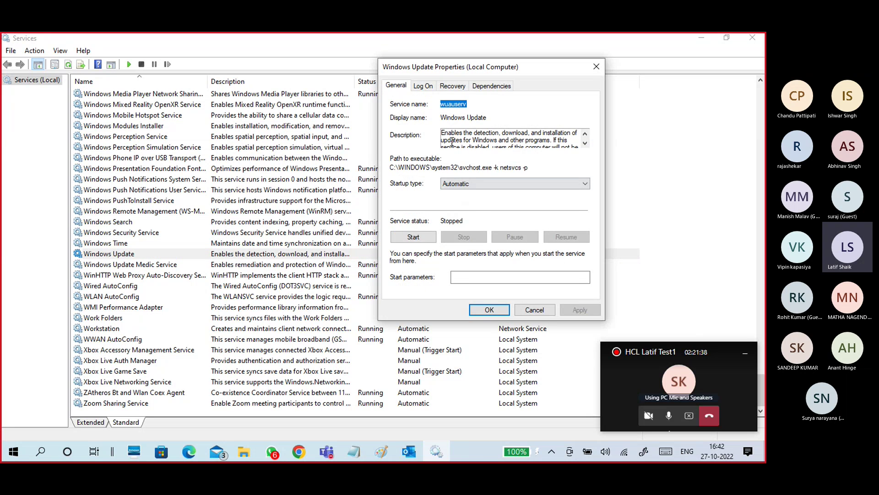
left_click(497, 178)
left_click(494, 205)
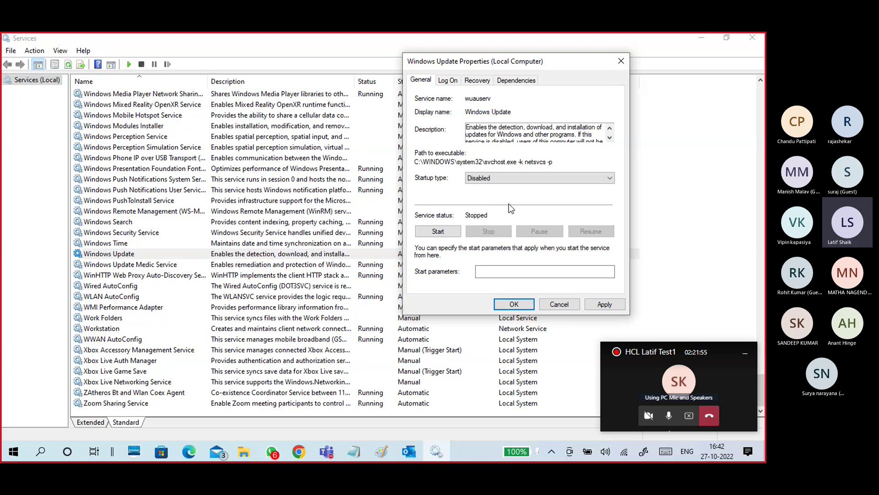
left_click(556, 305)
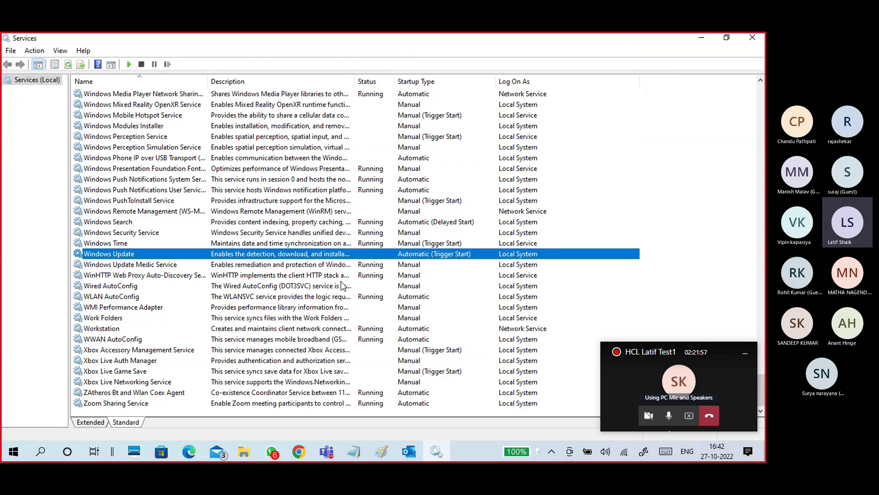
key("Down")
left_click(178, 255)
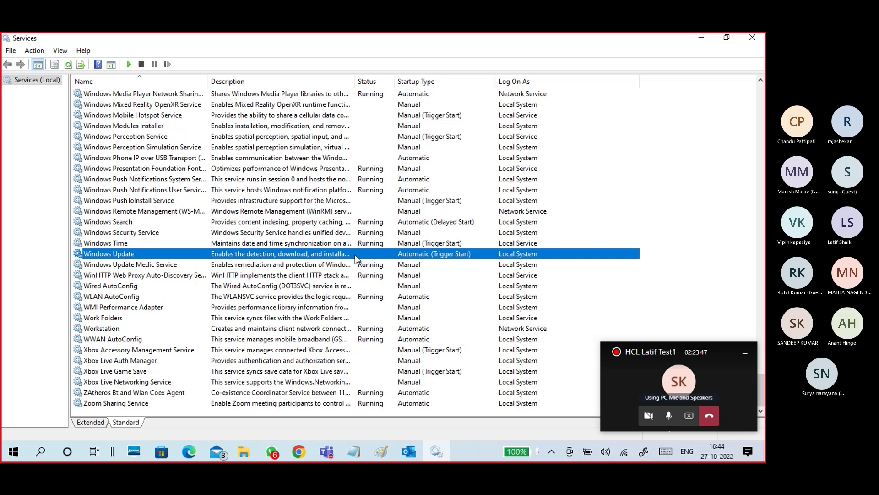
Reopen the Windows Update properties, try Disabled as the startup type once more and close them without saving
double_click(134, 253)
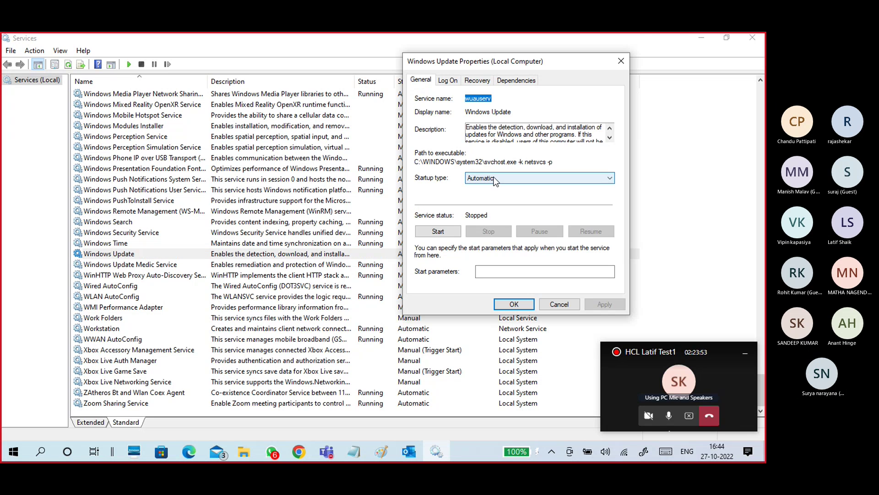
left_click(495, 181)
key("Down")
key("Down")
key("Return")
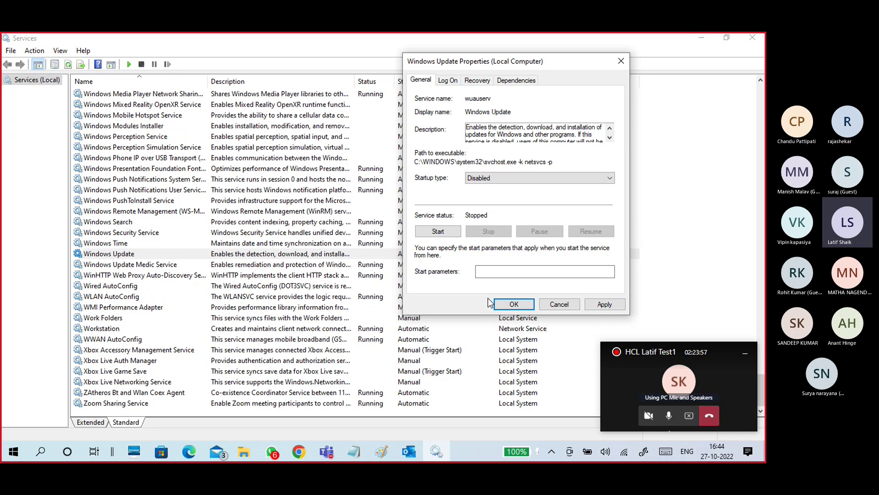
left_click(502, 304)
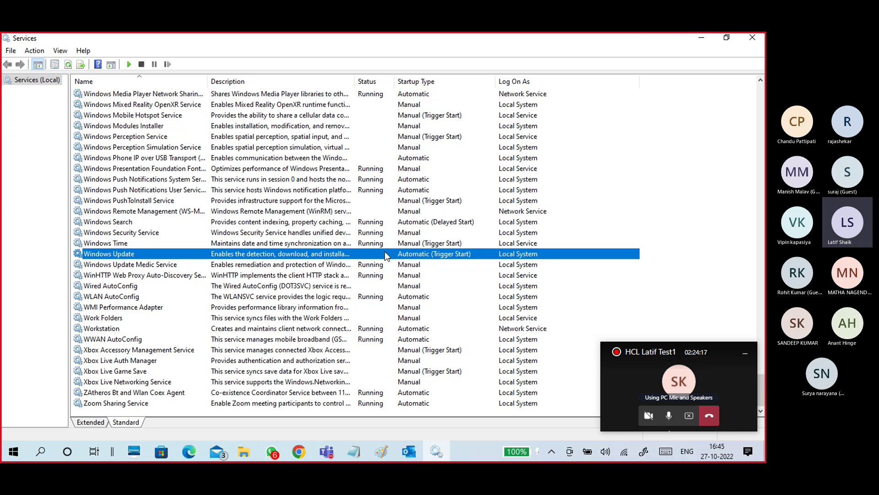
Try the Manual startup type for Windows Update, discard the change and reselect the service in the list
double_click(385, 252)
left_click(513, 182)
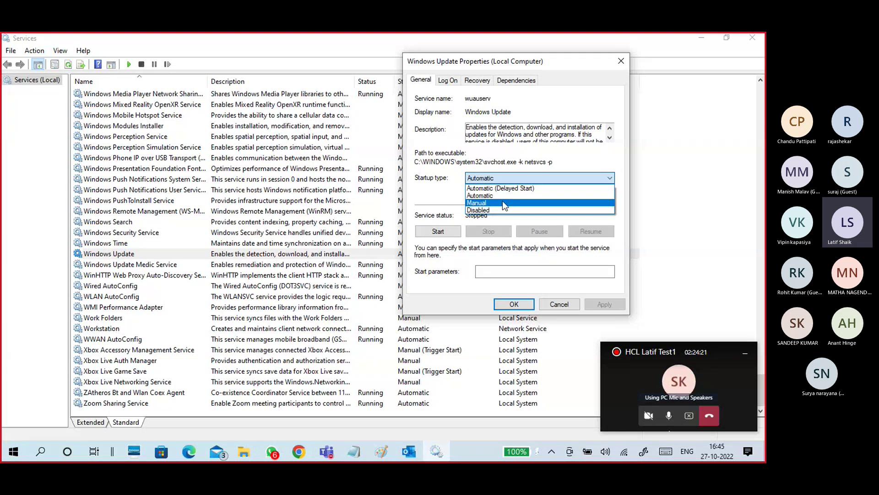
left_click(502, 203)
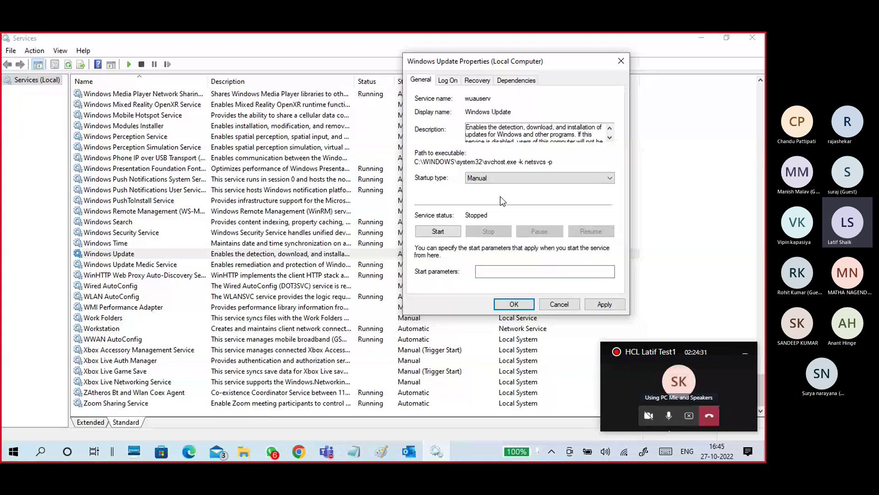
left_click(562, 304)
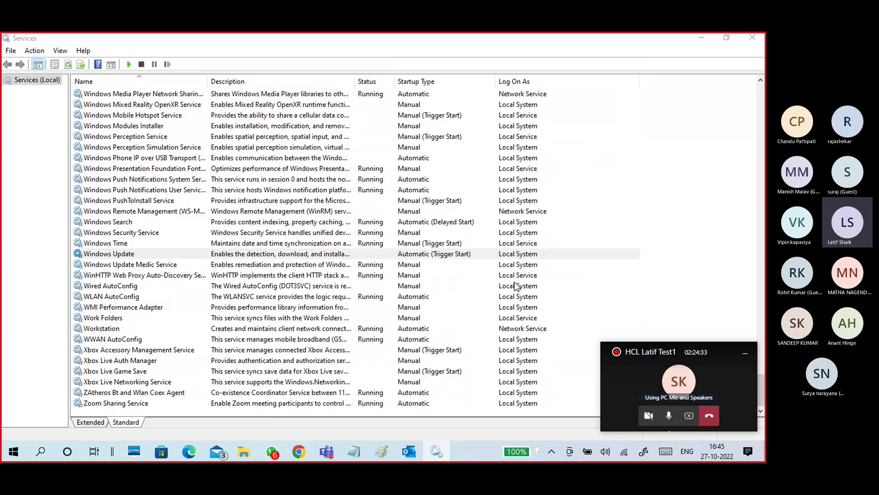
left_click(353, 253)
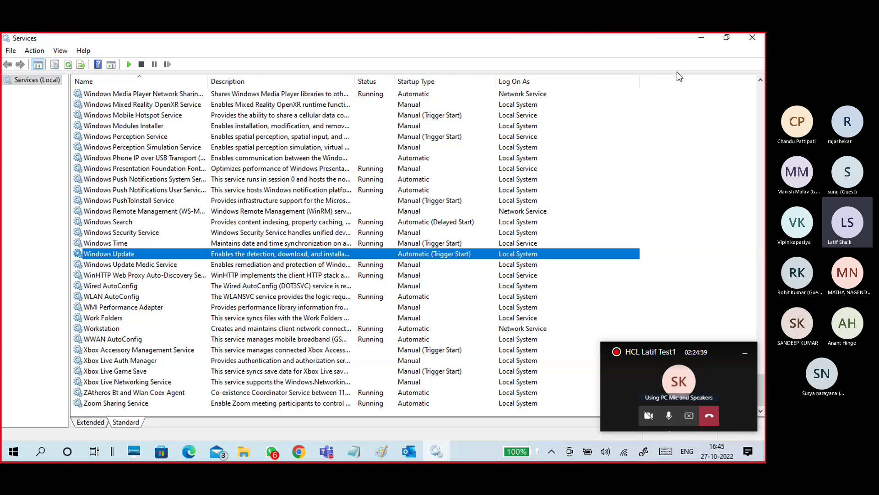
Close the Services console and highlight the Automatic startup type and its definition on the Services slide
left_click(746, 39)
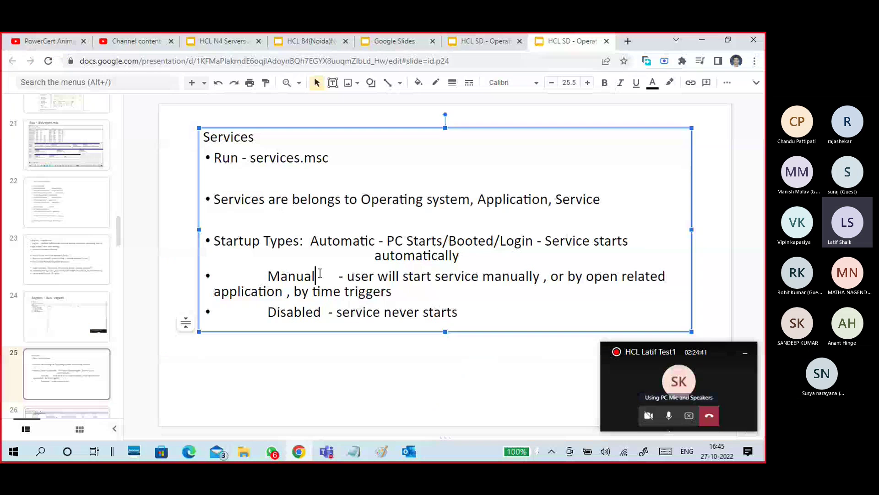
left_click_drag(319, 235, 375, 235)
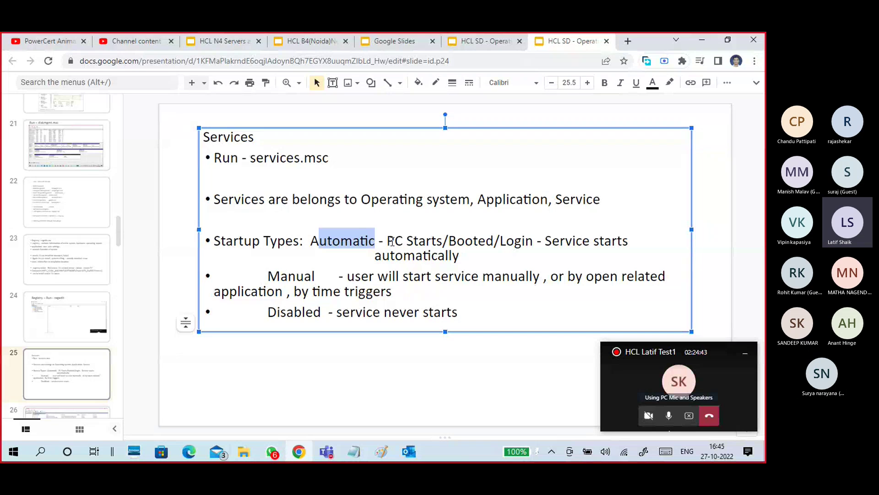
left_click(392, 241)
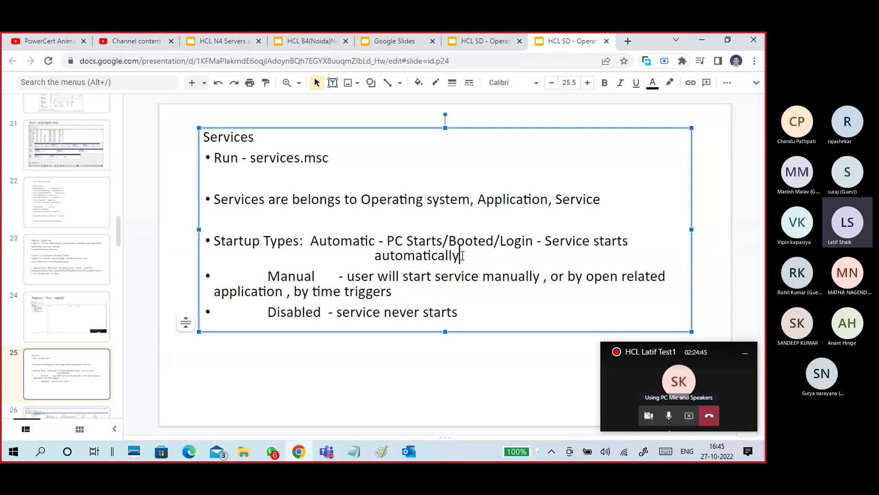
left_click(459, 257, "shift")
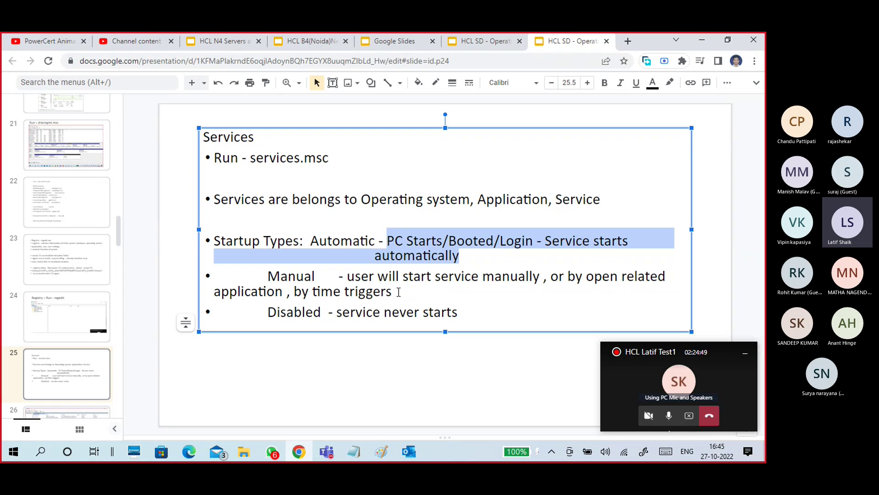
left_click(398, 292)
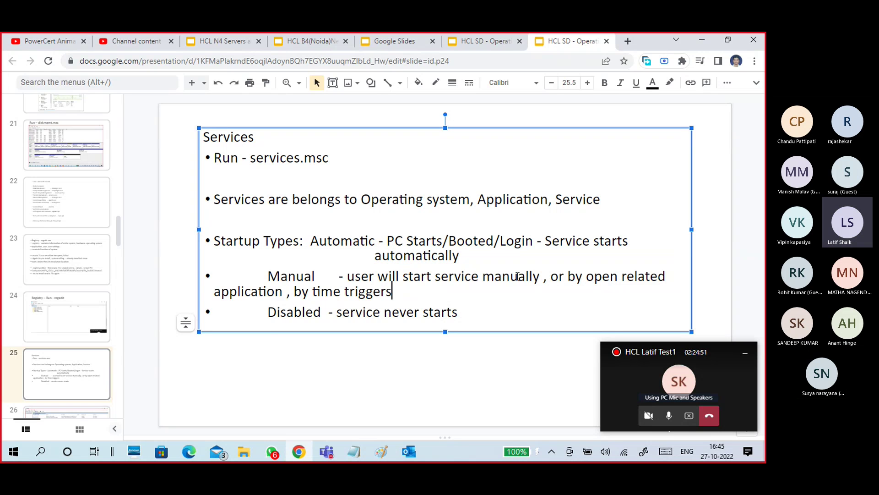
Highlight the definitions "user will start service manually" and "service never starts" for the Manual and Disabled startup types
left_click_drag(540, 276, 347, 278)
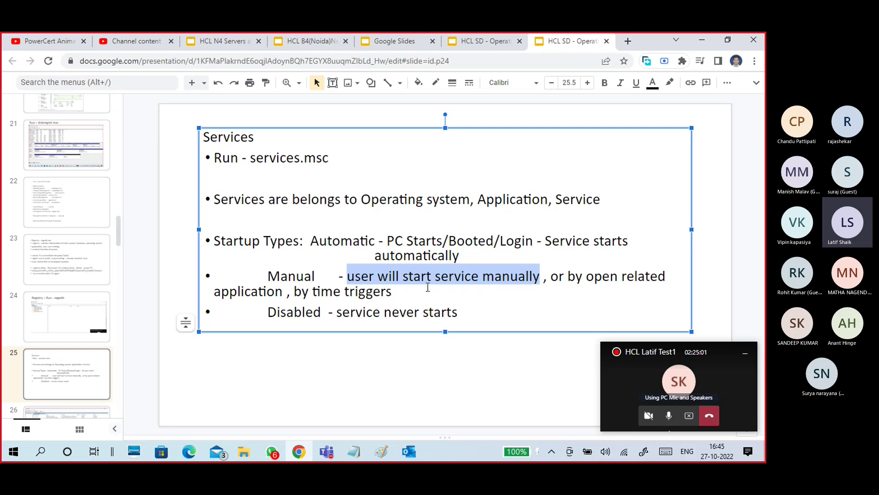
left_click(468, 312)
left_click_drag(457, 313, 337, 313)
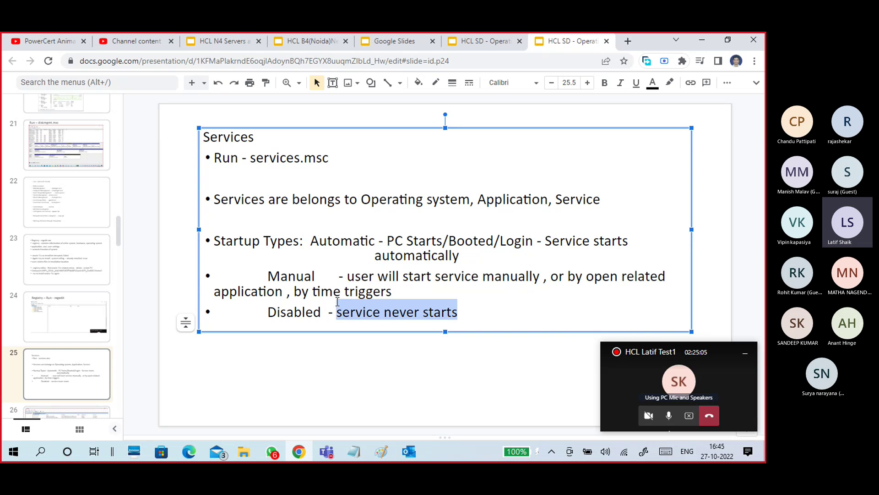
left_click(476, 314)
Show the Services screenshot slide and the slide on managing startups and services, and go back to the startup types slide
scroll(92, 358, "down", 1)
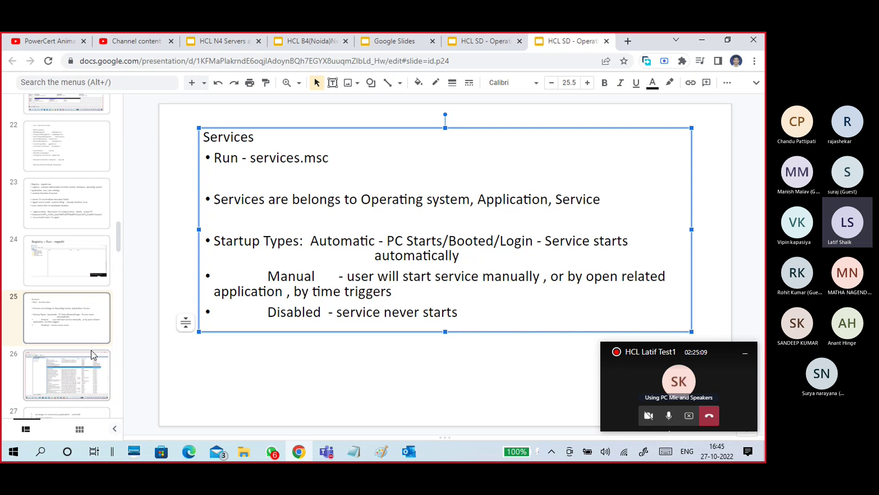
left_click(79, 370)
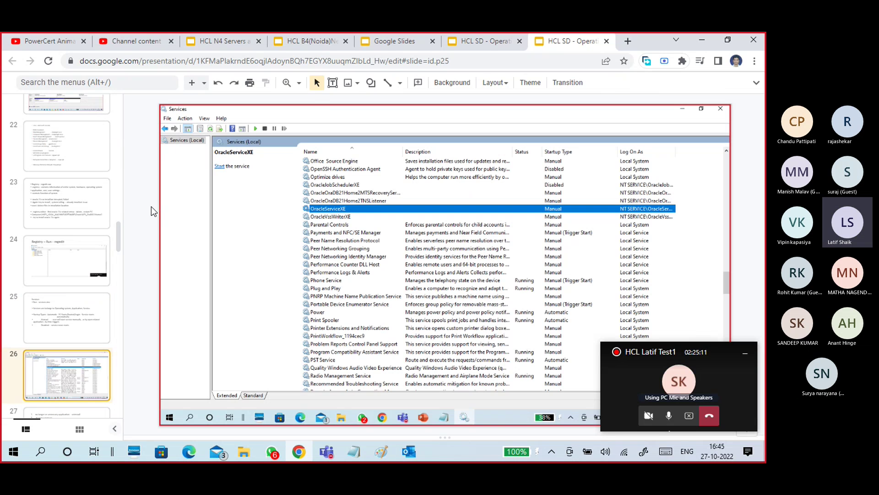
scroll(153, 211, "down", 1)
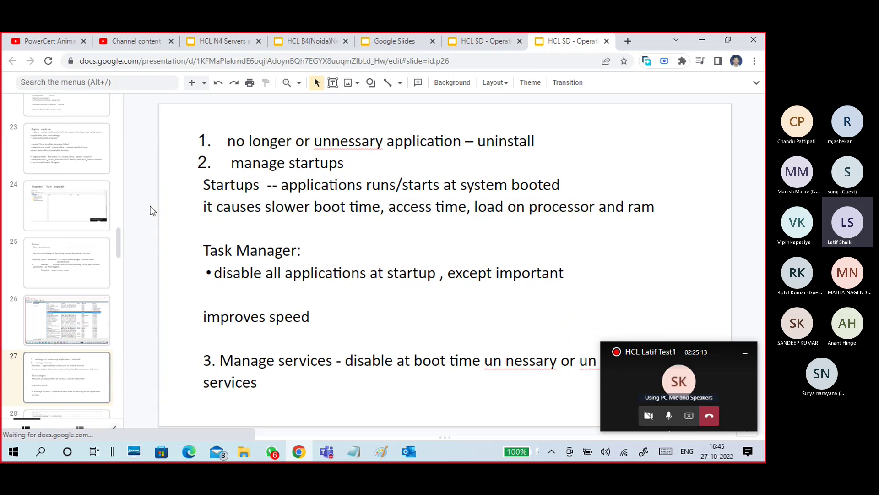
scroll(153, 211, "up", 1)
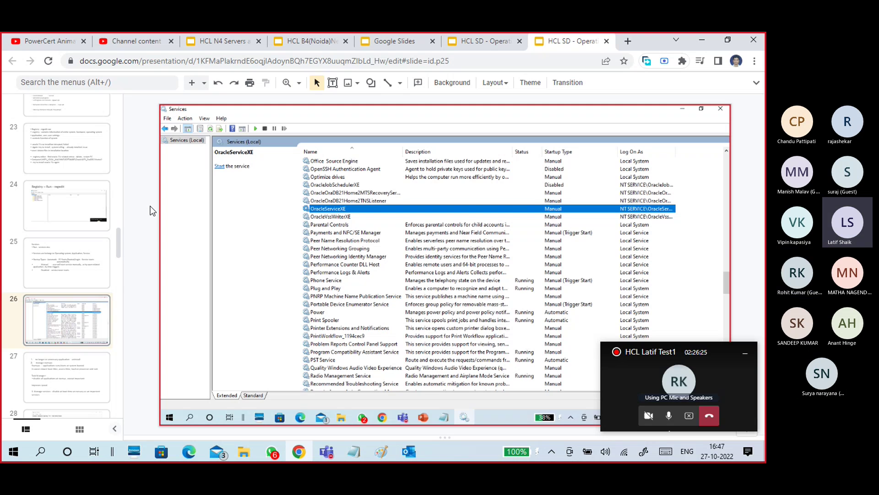
key("Up")
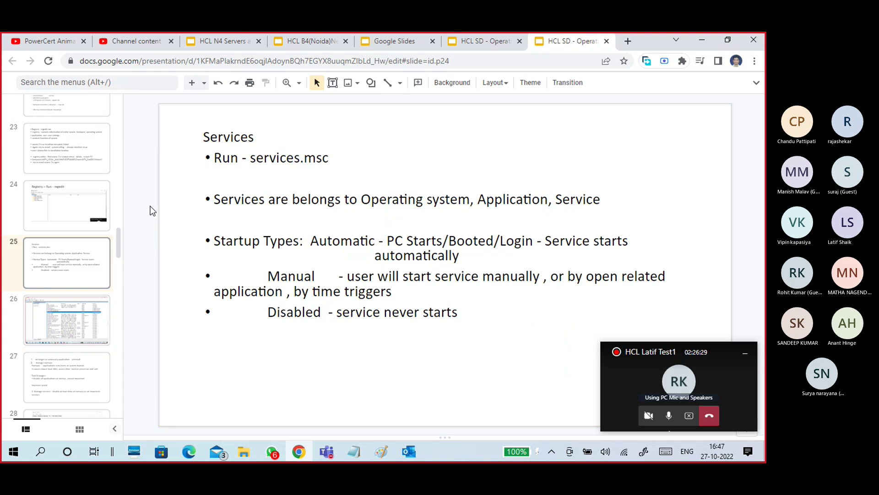
Page forward to the slide "To improve system speed" and back to the slide with the Task Manager startup list
key("Down")
key("Down")
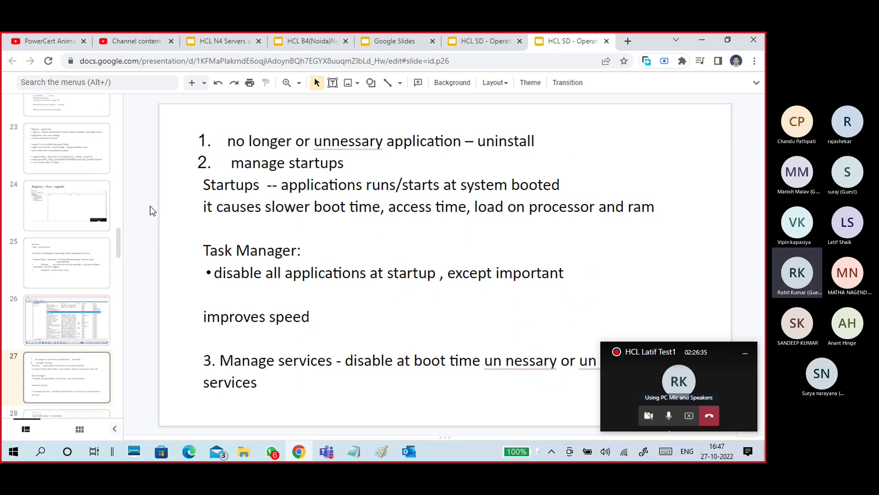
key("Down")
key("Down")
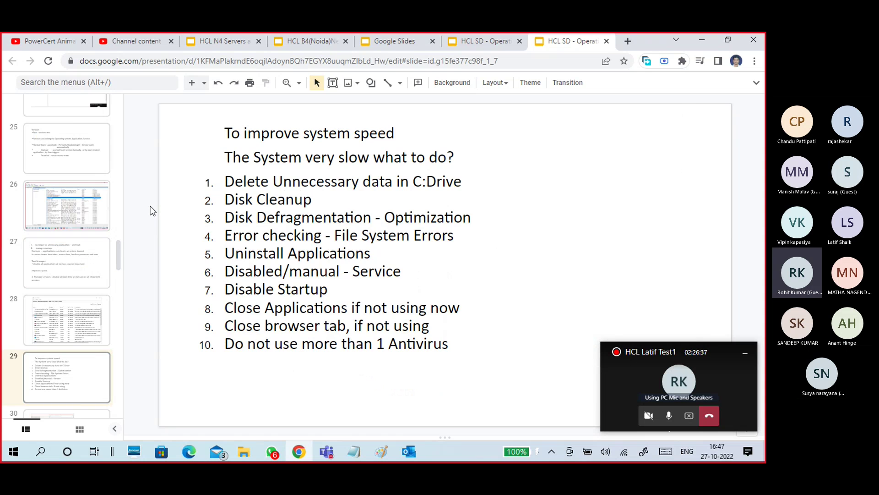
key("Up")
key("Up")
key("Up")
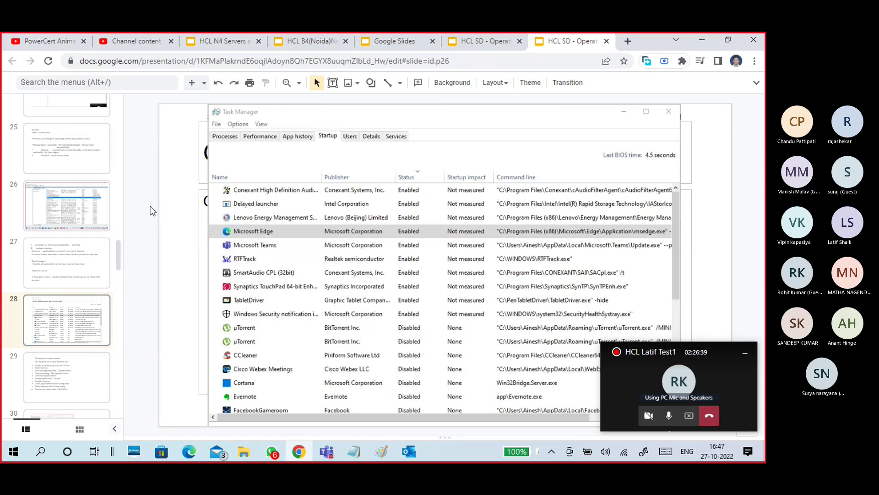
Page back through the presentation to the slide on the Registry and regedit.exe
key("Up")
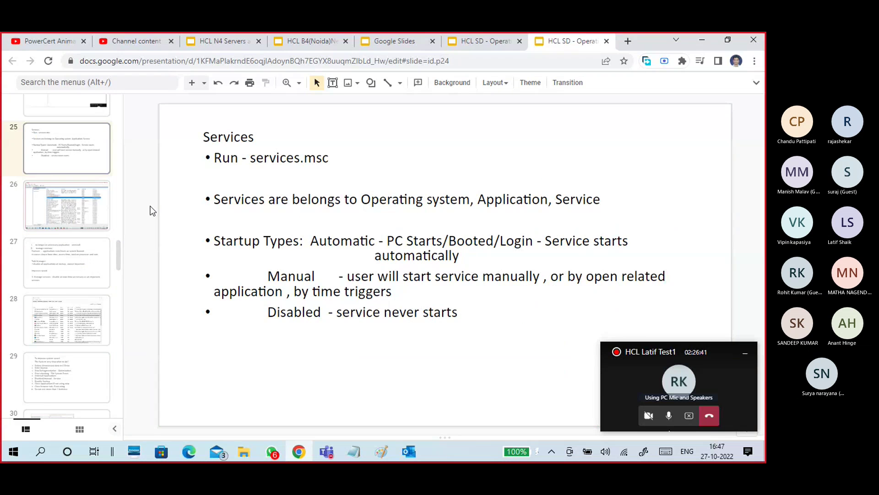
key("Up")
key("Up")
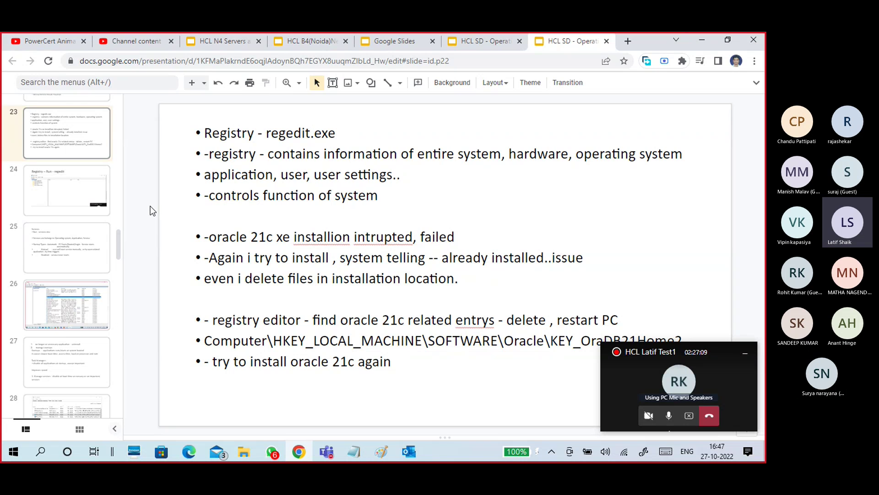
Switch to the Registry Editor by running the command regedit
key("super+r")
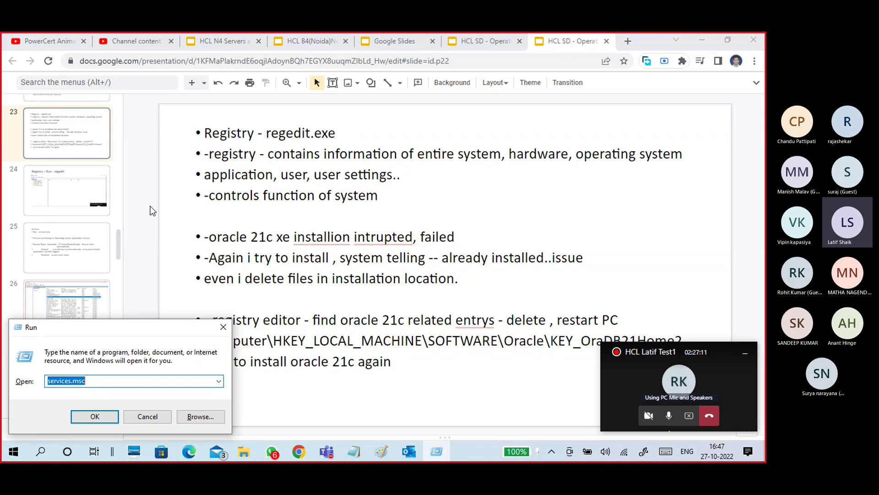
type("RE")
key("Down")
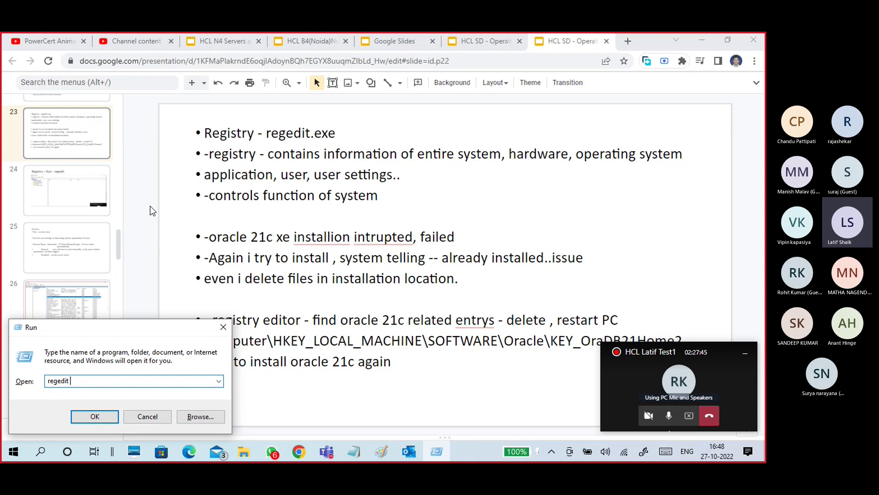
key("Return")
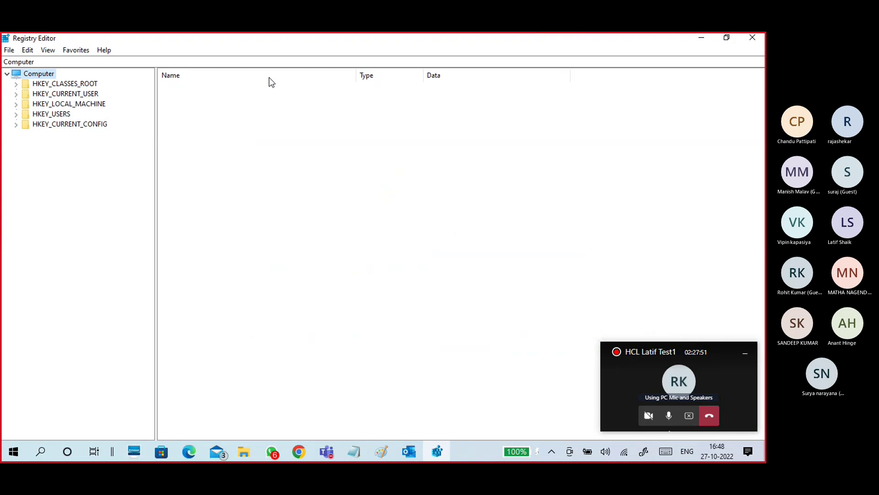
Restore the Registry Editor from full screen, then narrow, reposition and heighten its window over the slides
double_click(268, 40)
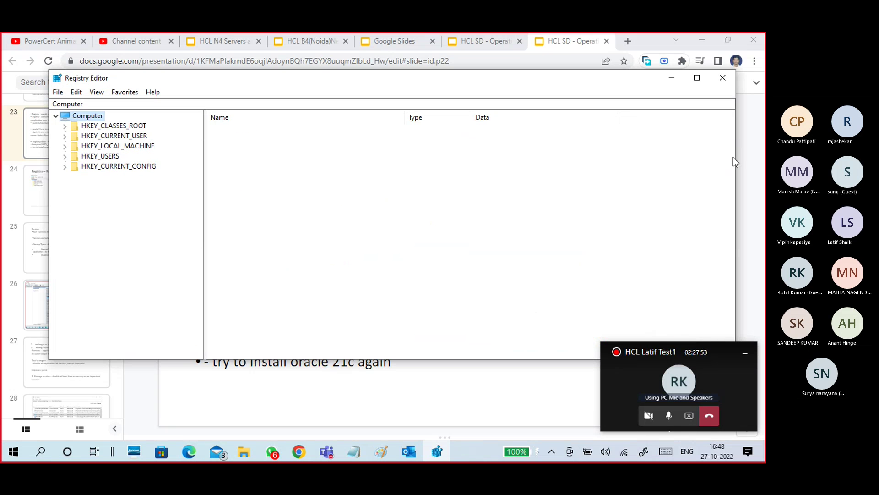
left_click_drag(735, 161, 596, 171)
left_click_drag(420, 78, 512, 58)
left_click_drag(353, 337, 353, 409)
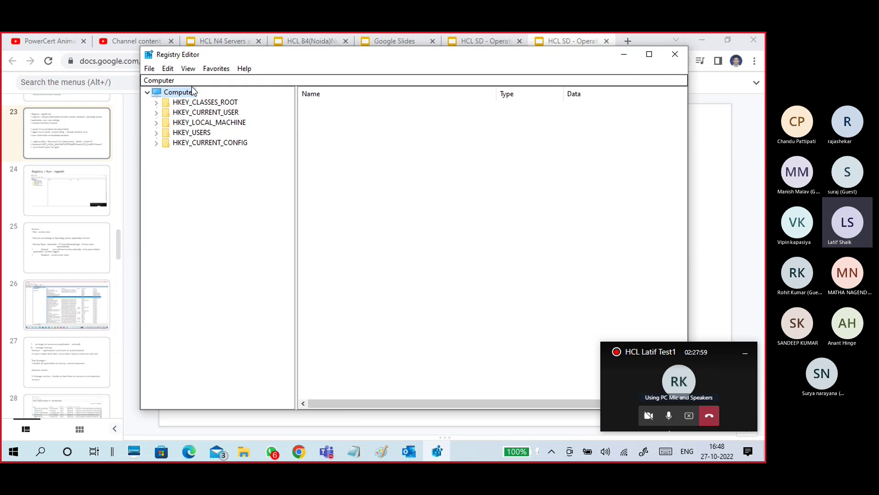
Show the root keys HKEY_CLASSES_ROOT, HKEY_CURRENT_USER and HKEY_CURRENT_CONFIG, ending on HKEY_CLASSES_ROOT
left_click(197, 103)
left_click(201, 114)
left_click(204, 143)
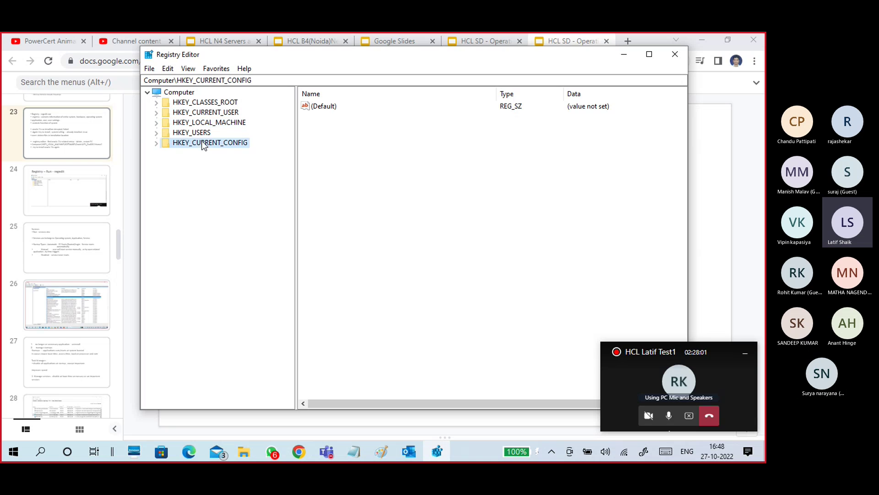
left_click(201, 104)
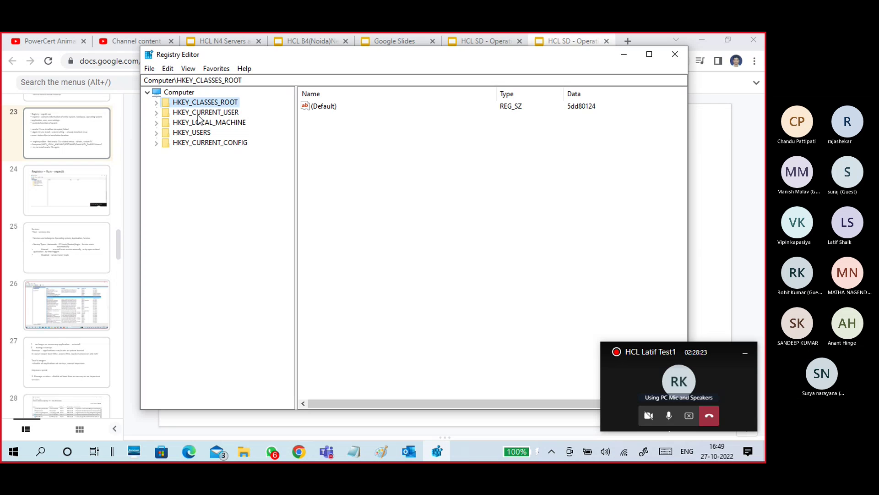
Expand HKEY_CLASSES_ROOT, find the .docx file extension key and expand it
left_click(157, 103)
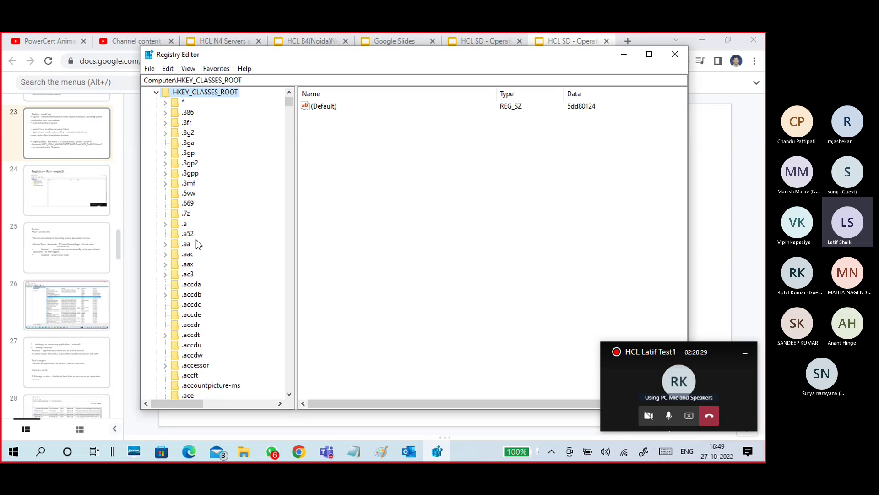
scroll(196, 240, "down", 14)
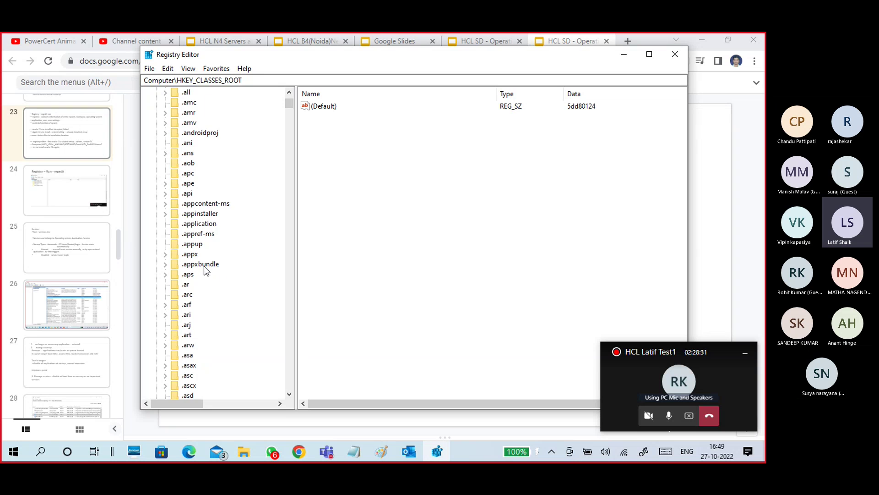
scroll(223, 275, "down", 20)
scroll(222, 273, "down", 20)
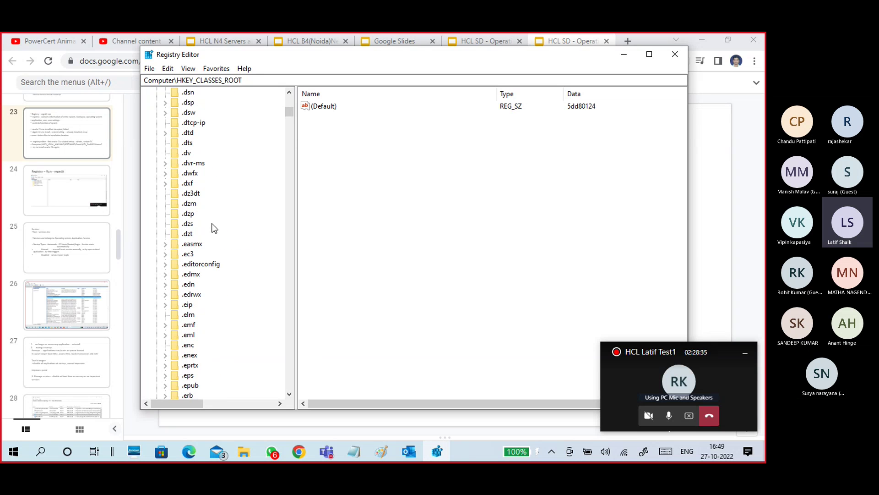
scroll(212, 228, "up", 4)
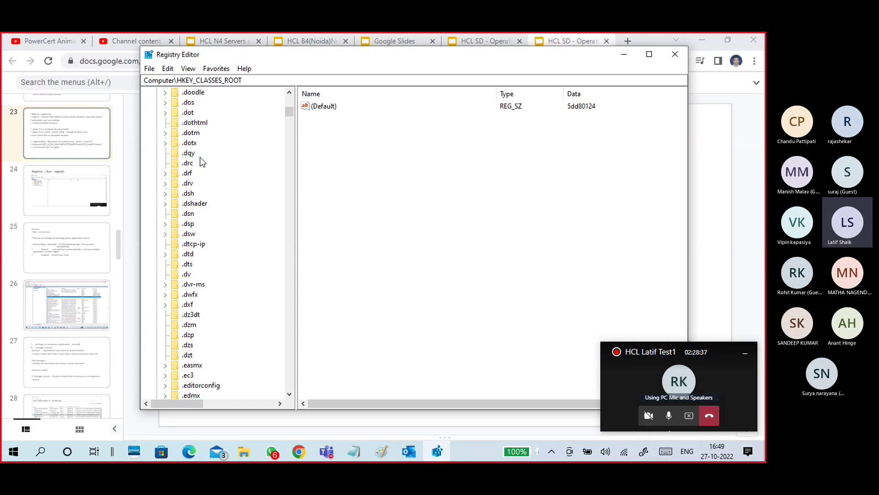
scroll(211, 183, "up", 1)
scroll(210, 161, "up", 1)
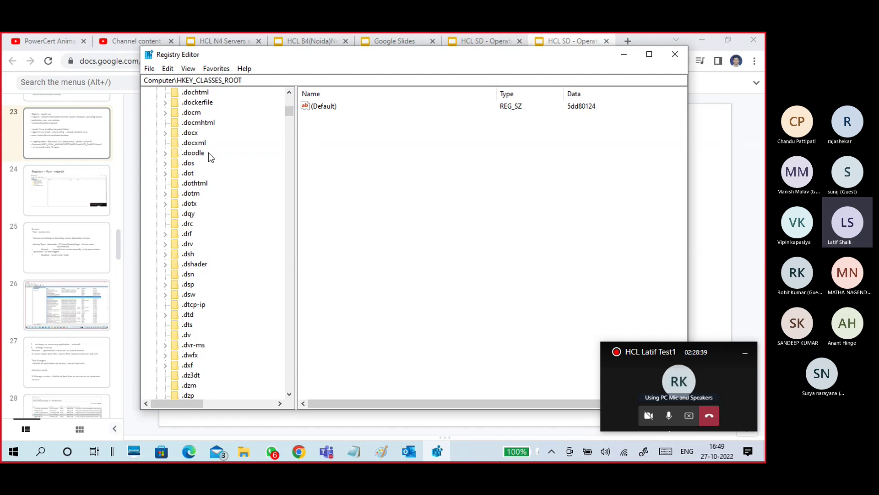
left_click(191, 133)
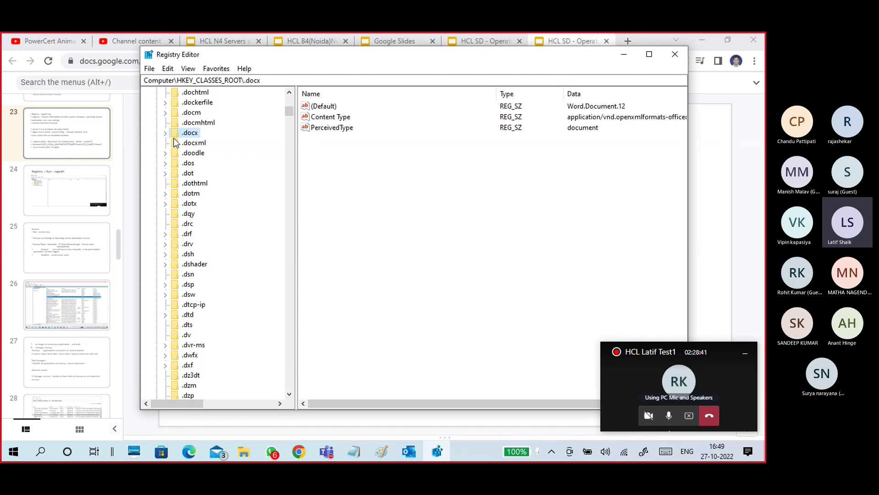
double_click(175, 135)
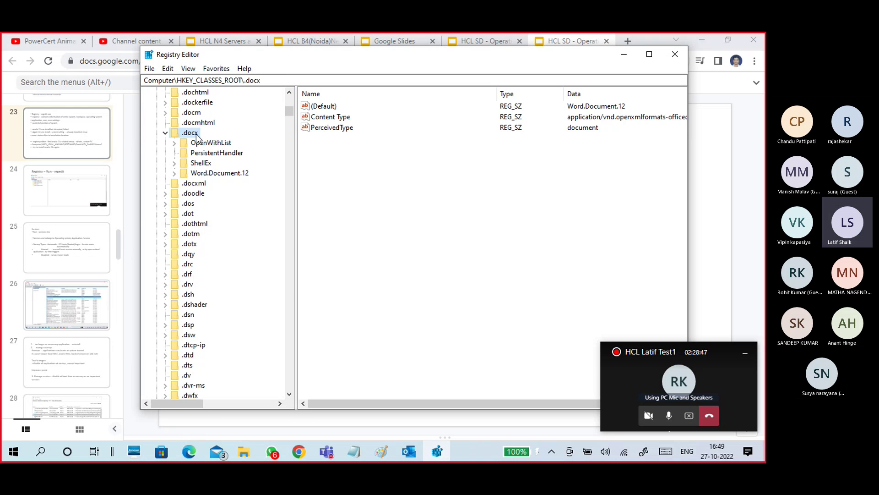
Examine the .docx subkeys OpenWithList, PersistentHandler, ShellEx and Word.Document.12, down to ShellNew
left_click(204, 145)
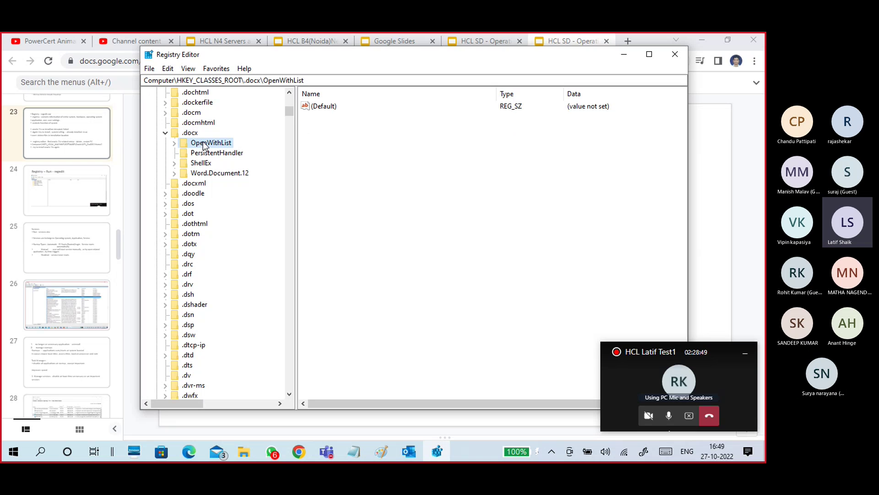
left_click(174, 143)
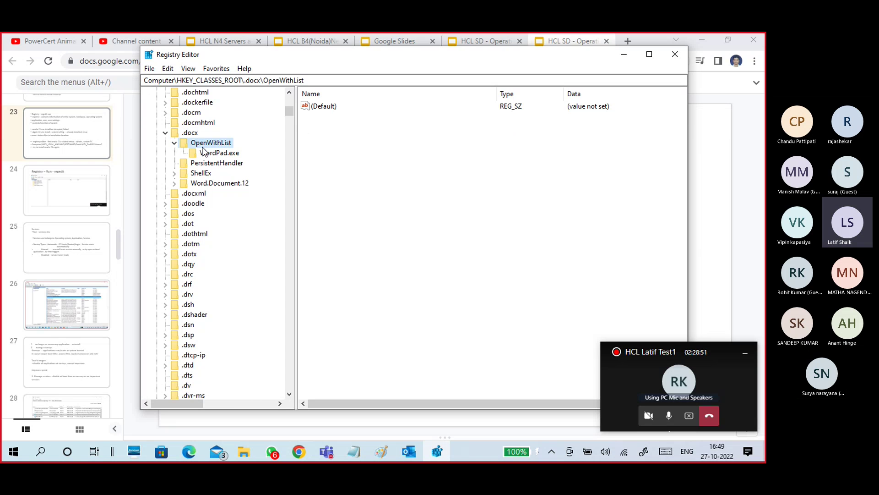
left_click(216, 152)
left_click(220, 163)
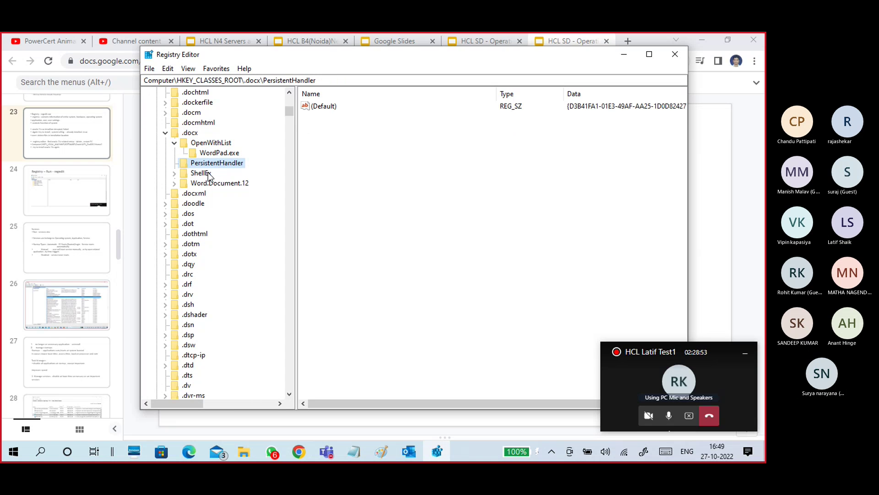
left_click(208, 174)
left_click(211, 183)
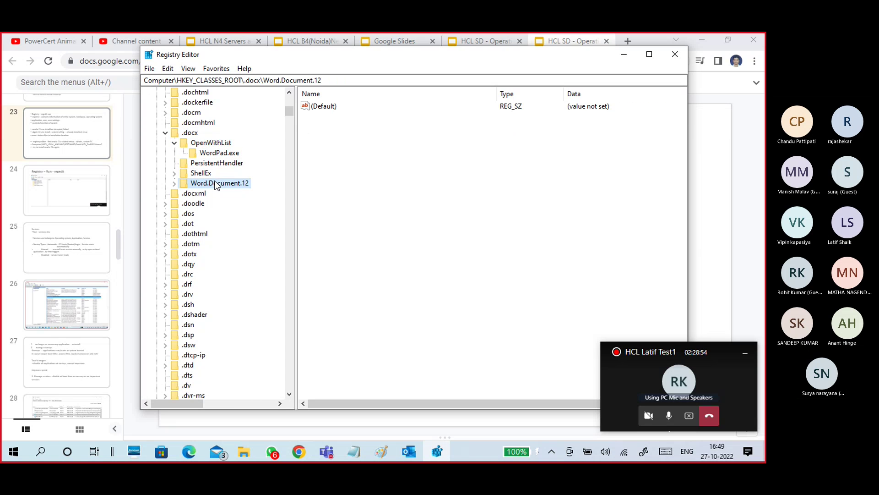
left_click(175, 183)
left_click(214, 193)
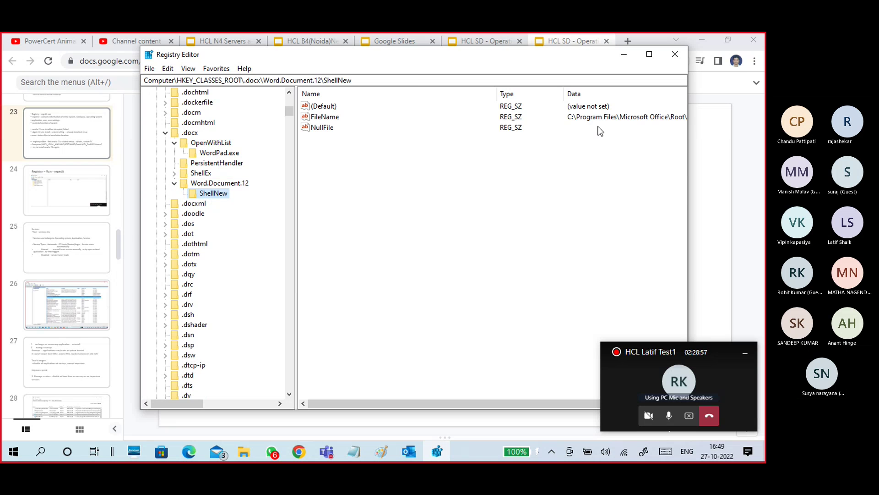
Maximize the Registry Editor and view the full data of ShellNew's FileName value without editing it
left_click(650, 54)
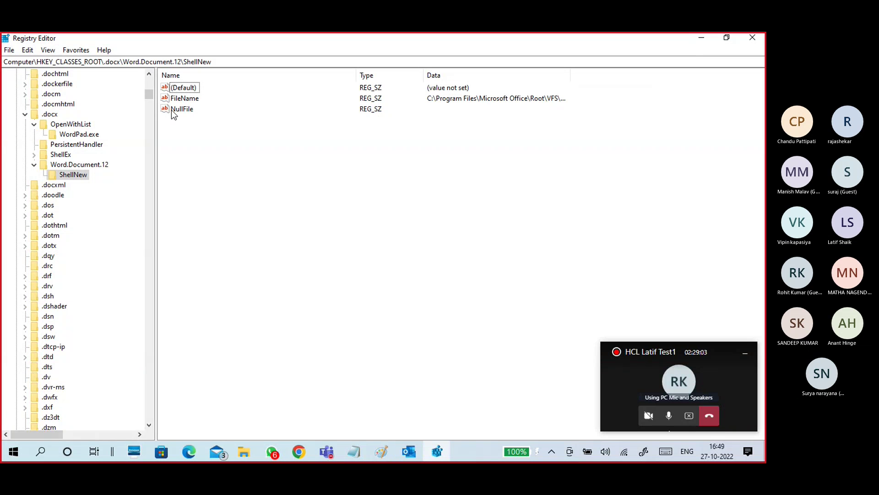
double_click(184, 98)
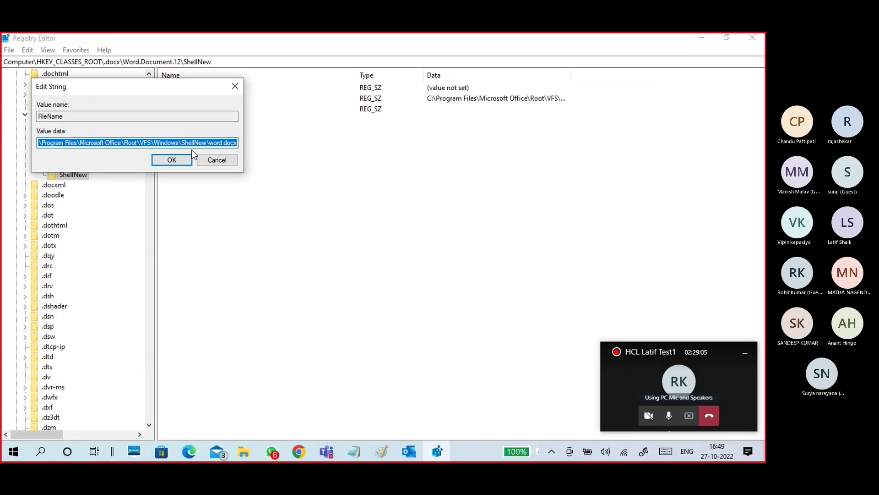
left_click(217, 160)
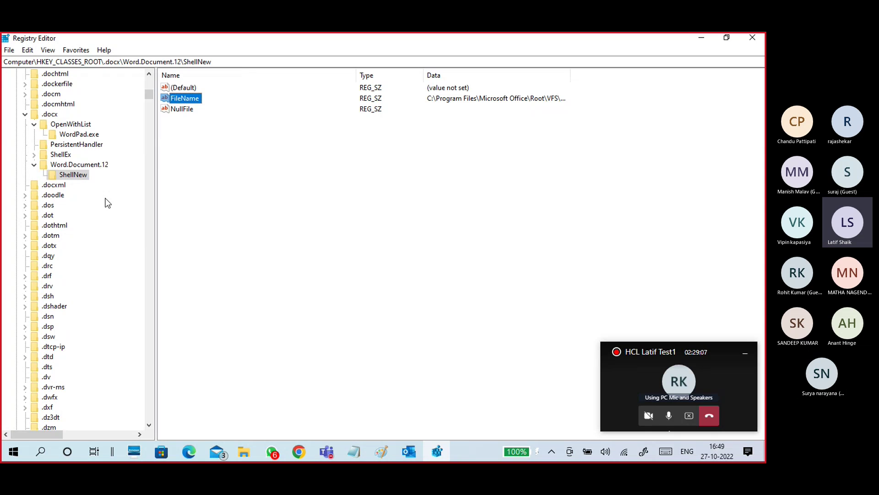
View the full data of the .docx key's Content Type value and close it without editing
left_click(54, 118)
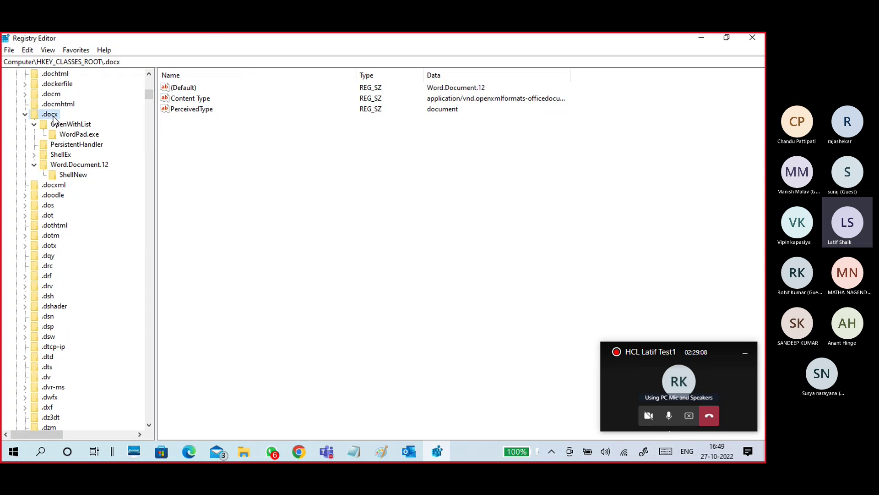
left_click(415, 101)
double_click(190, 100)
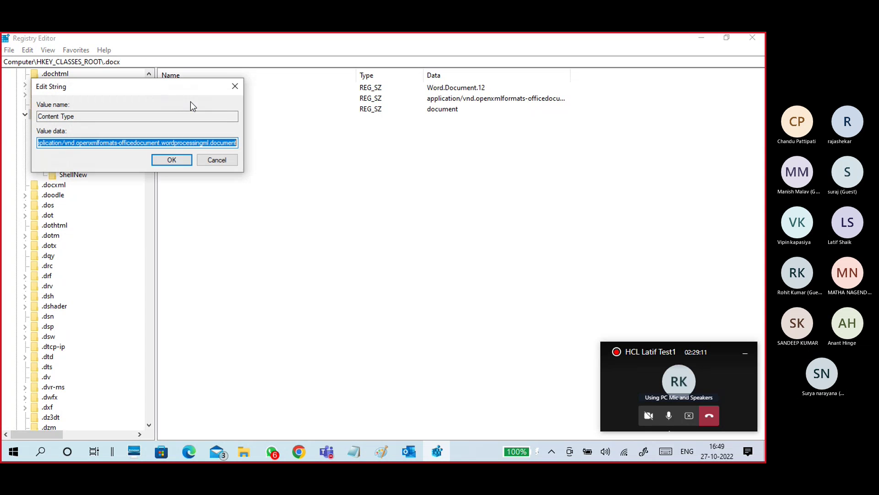
left_click(204, 160)
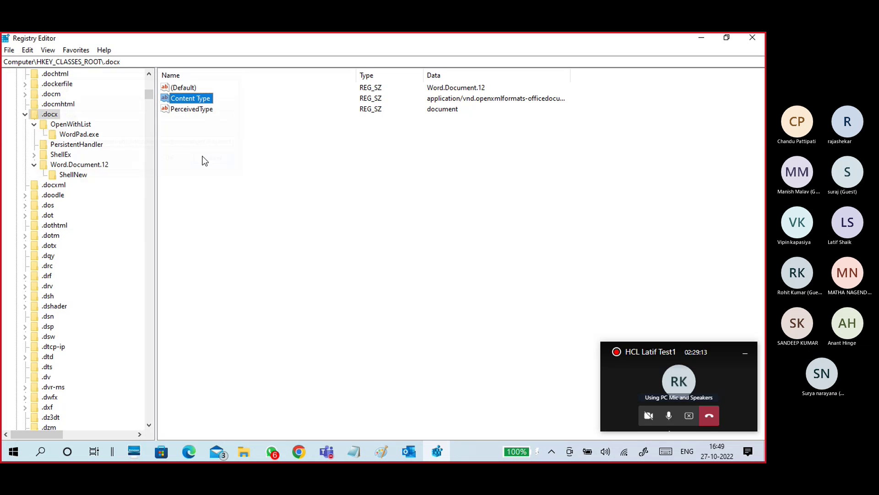
Collapse the .docx key, find the .py key under HKEY_CLASSES_ROOT and expand it
left_click(26, 115)
scroll(53, 274, "down", 15)
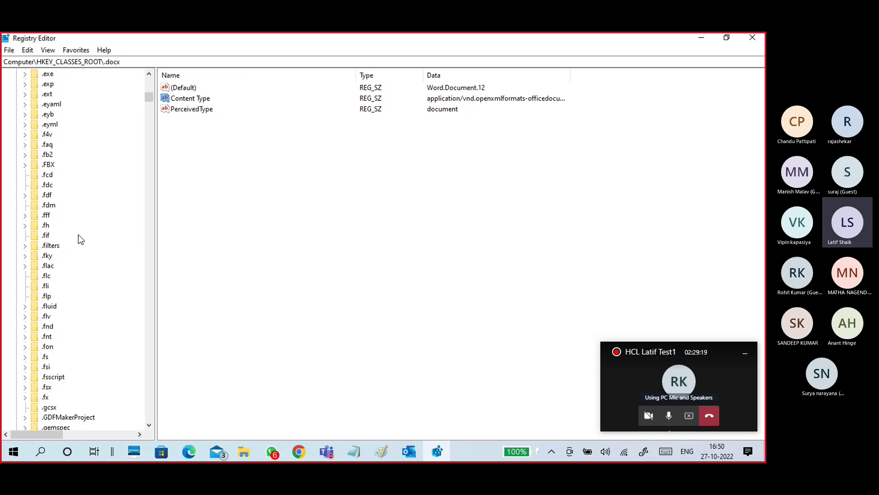
scroll(89, 247, "up", 5)
scroll(89, 245, "down", 20)
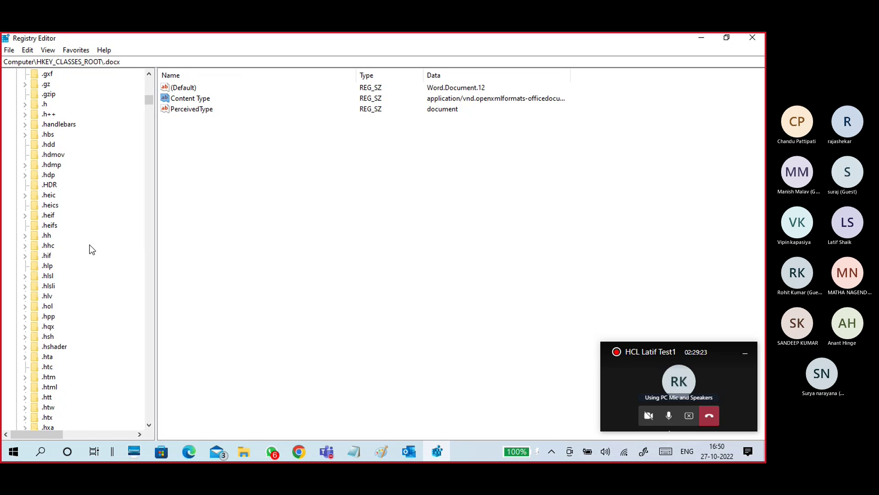
scroll(89, 245, "down", 20)
scroll(90, 245, "down", 20)
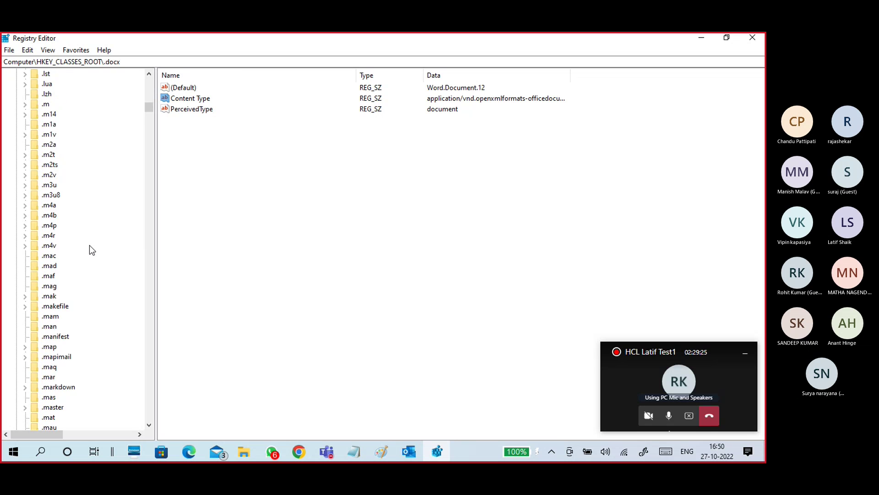
scroll(90, 245, "down", 20)
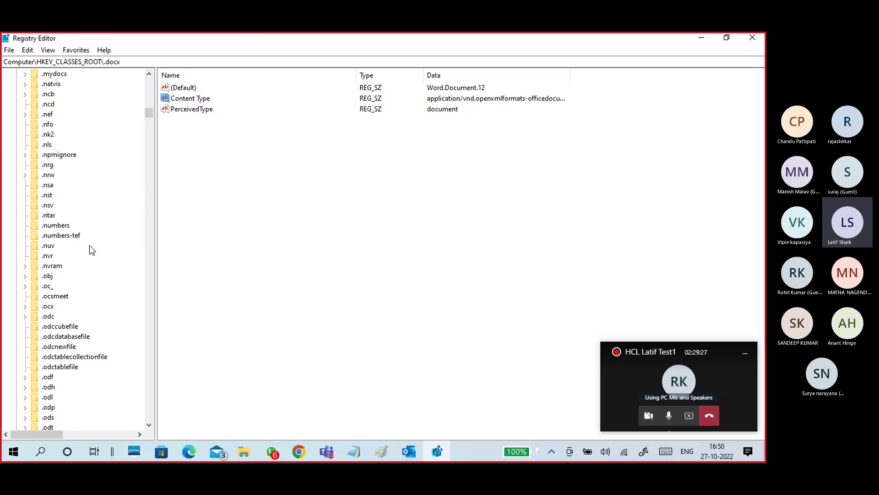
scroll(89, 250, "down", 20)
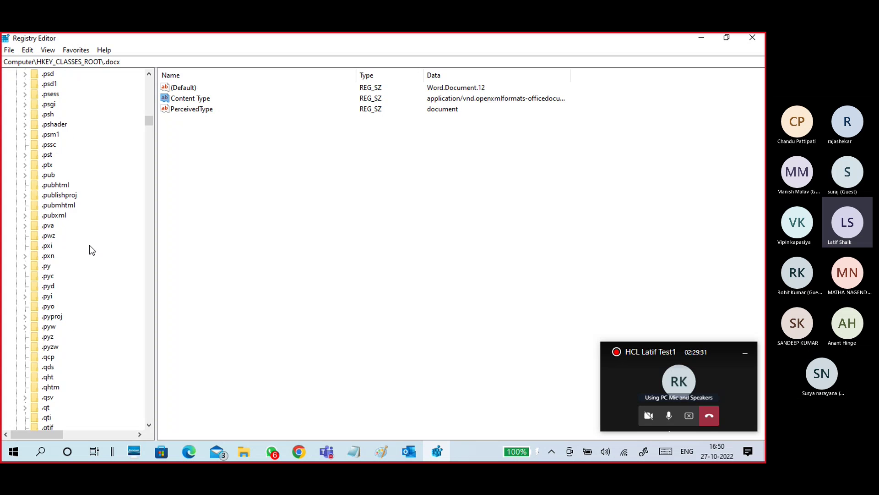
scroll(90, 246, "up", 10)
scroll(89, 246, "down", 9)
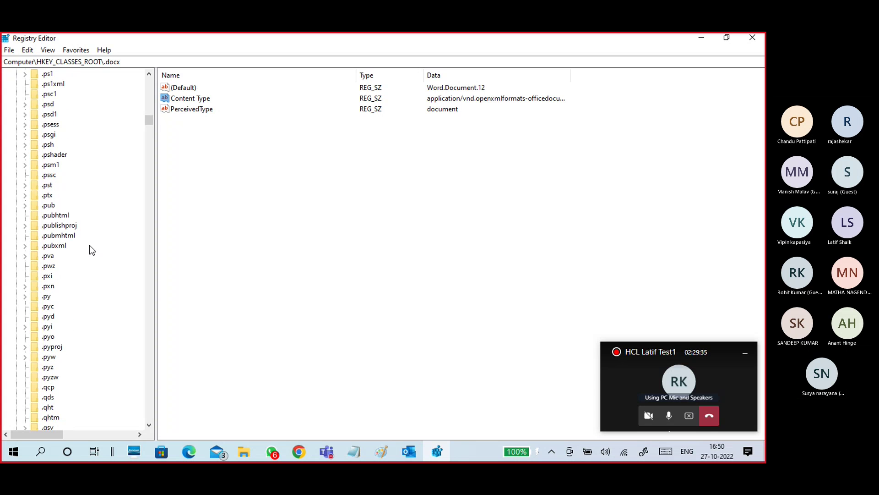
scroll(89, 245, "down", 1)
left_click(46, 267)
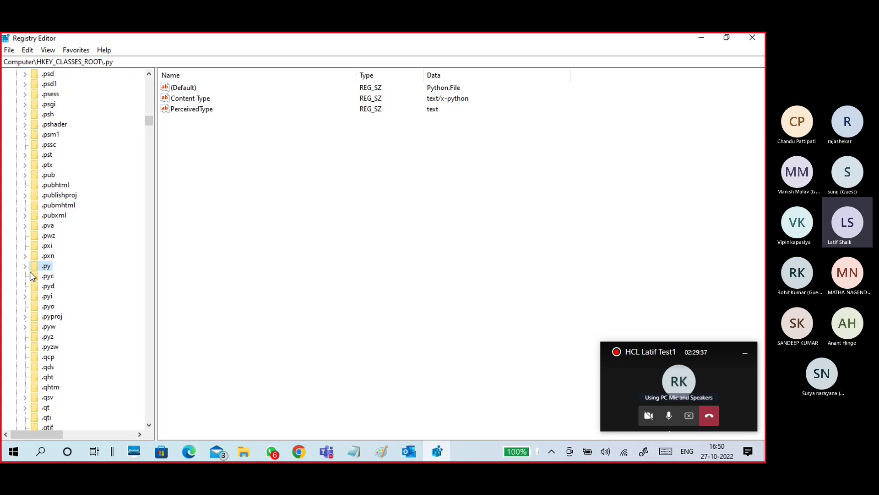
left_click(25, 266)
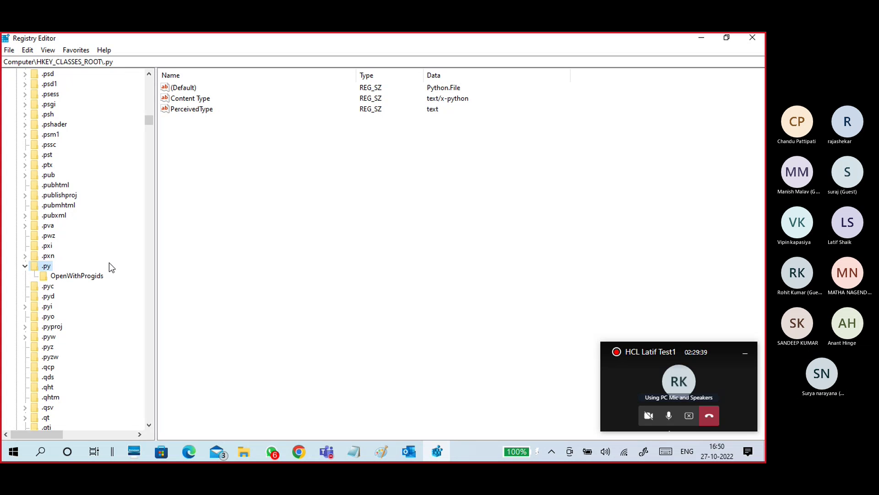
View the .py key's values and its OpenWithProgids subkey, returning to the .py key
left_click(451, 104)
left_click(88, 282)
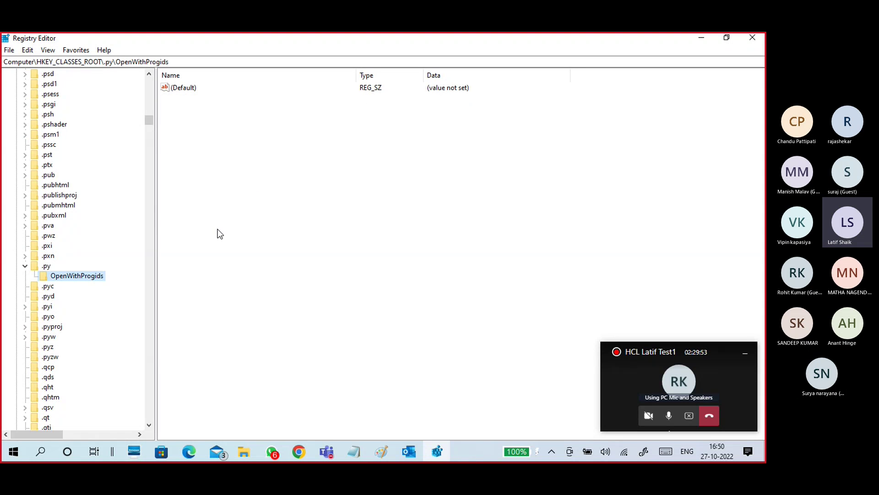
left_click(47, 267)
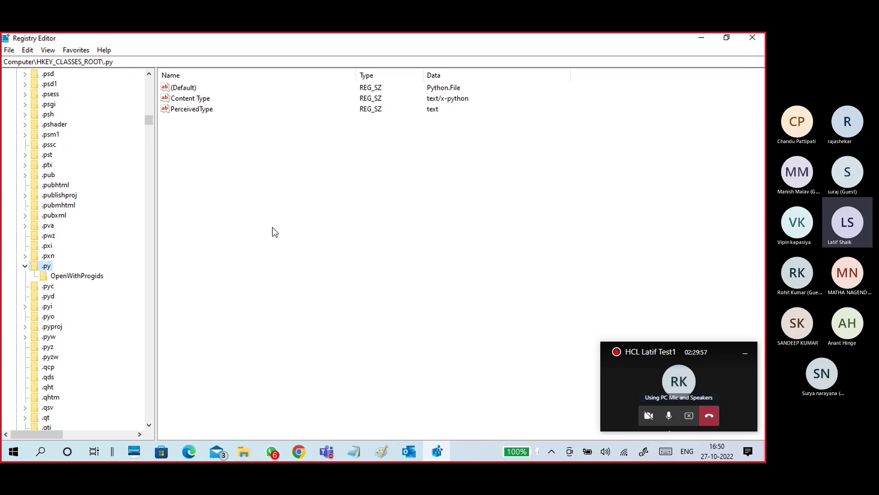
View the values of the .pyz, .pyw, .pyproj, .pyo, .pyd and .pyc keys, and collapse the .py key
left_click(47, 347)
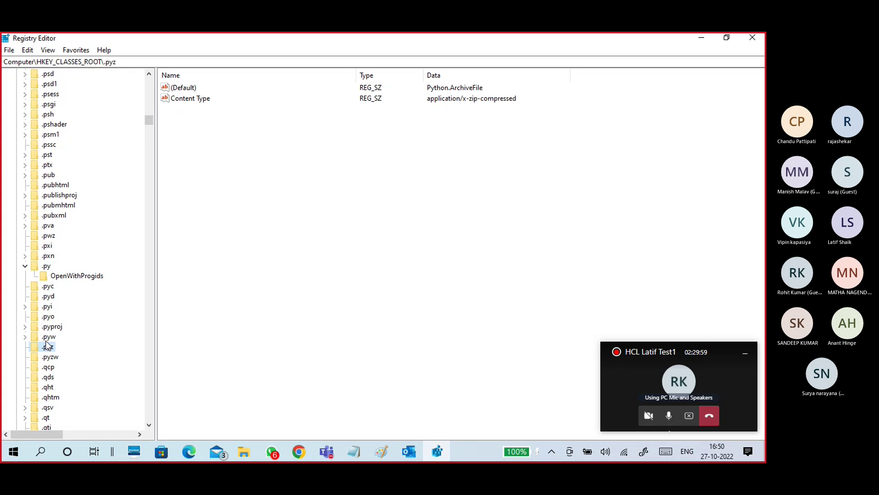
left_click(49, 337)
left_click(52, 326)
left_click(48, 316)
left_click(47, 296)
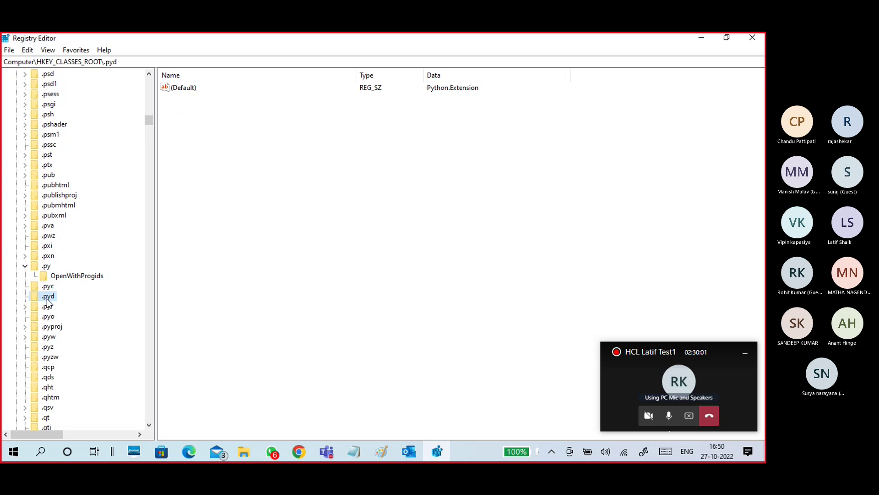
left_click(45, 286)
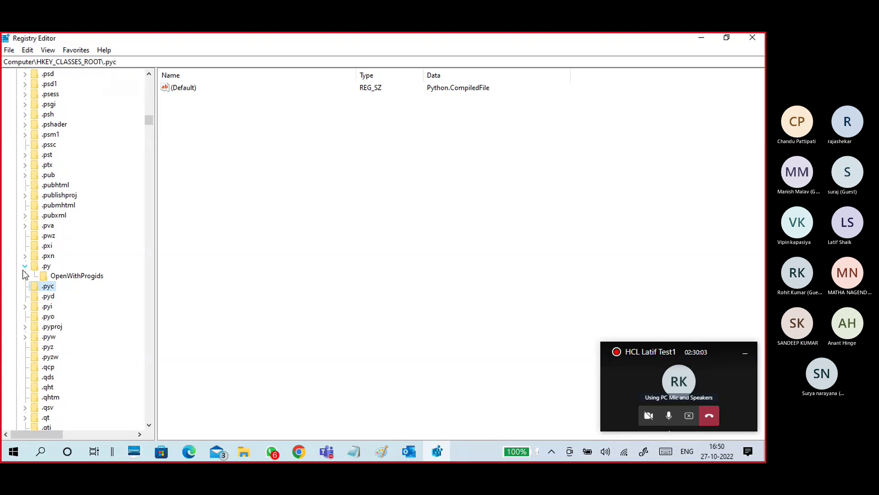
left_click(25, 265)
Search the HKEY_CLASSES_ROOT extension keys for .txt, checking the values of .rpc and .ts along the way
scroll(74, 350, "down", 18)
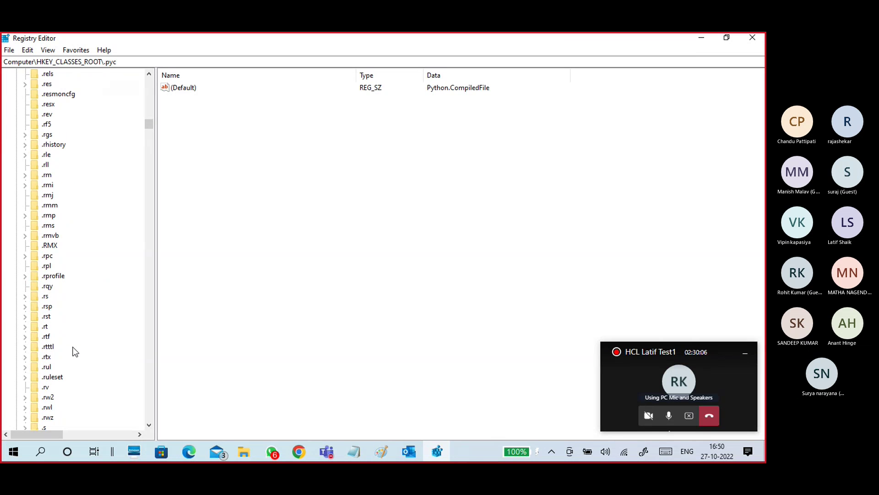
left_click(51, 257)
scroll(53, 268, "down", 5)
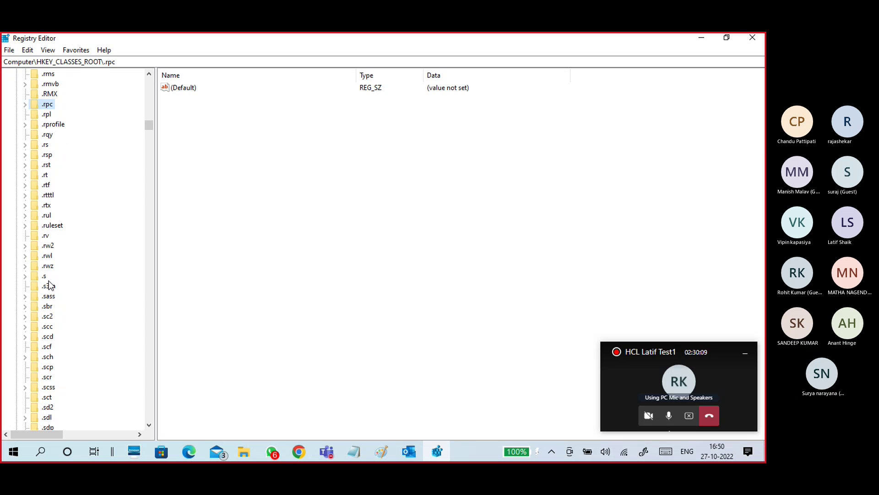
scroll(55, 275, "down", 4)
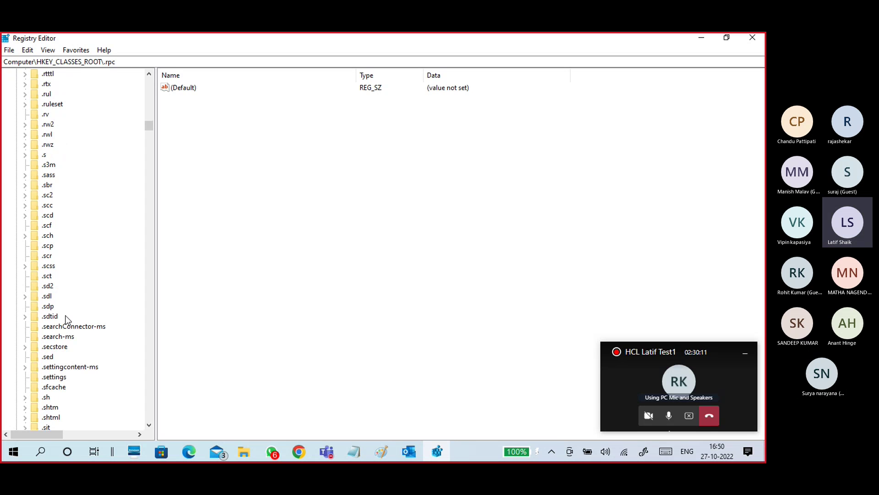
scroll(61, 304, "down", 10)
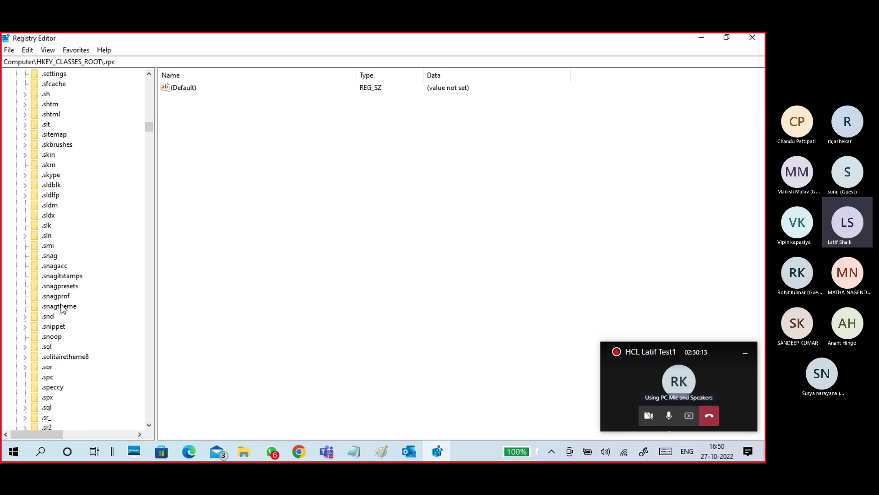
scroll(63, 309, "down", 11)
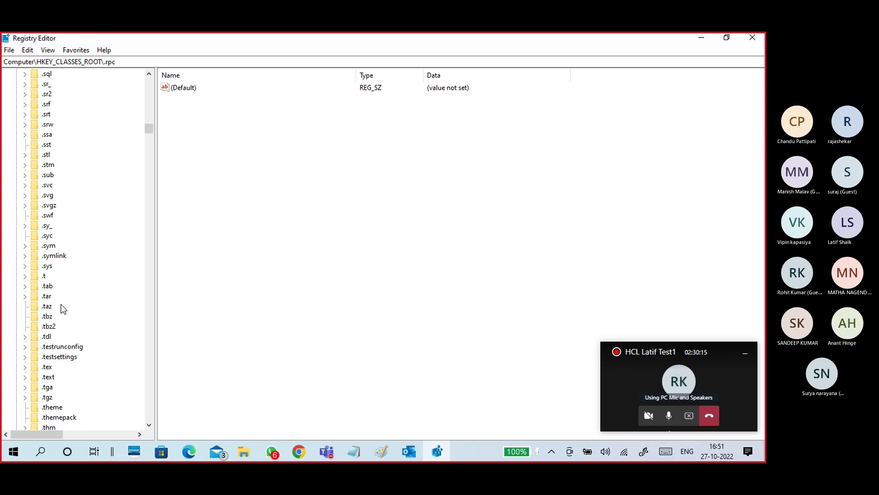
scroll(62, 307, "down", 12)
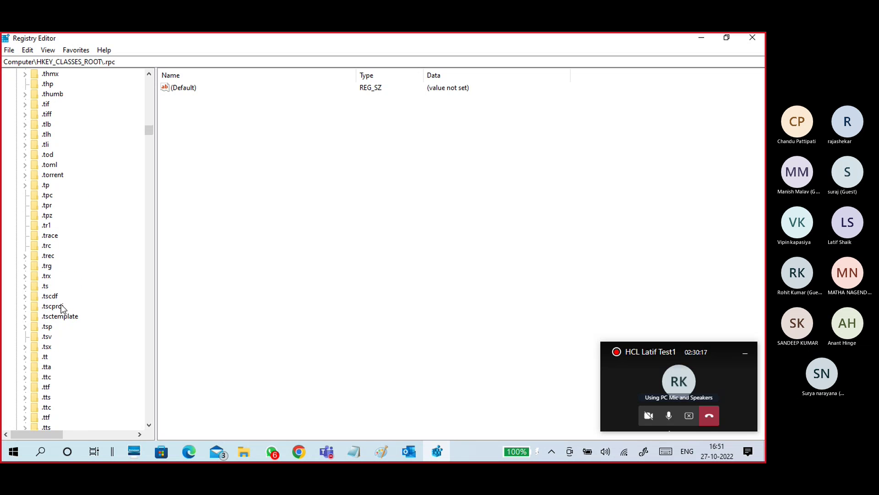
scroll(63, 309, "down", 6)
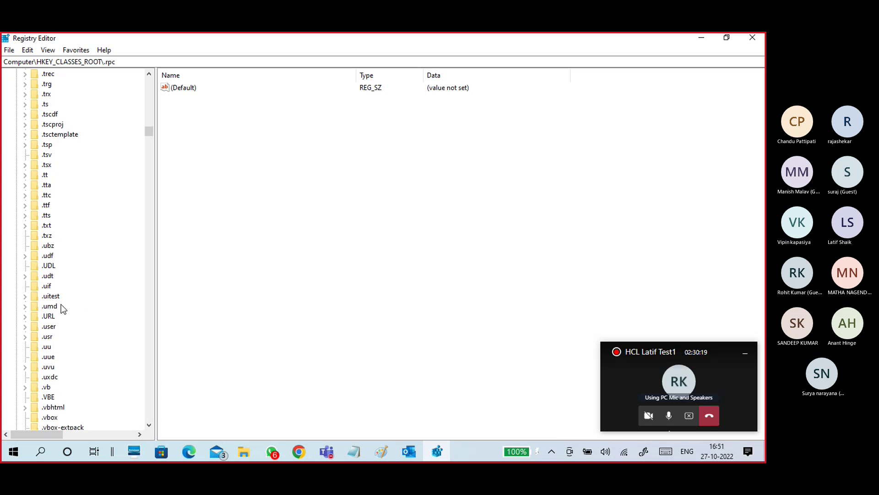
scroll(62, 305, "down", 4)
scroll(61, 304, "up", 5)
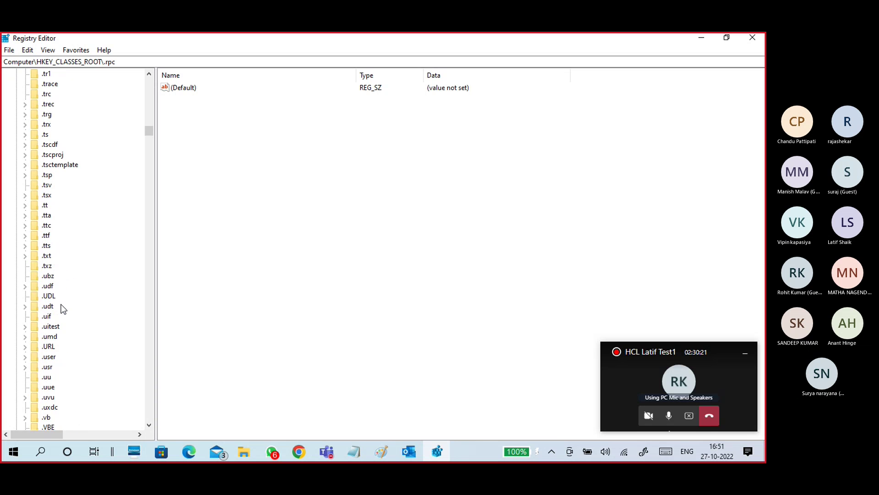
scroll(61, 304, "up", 6)
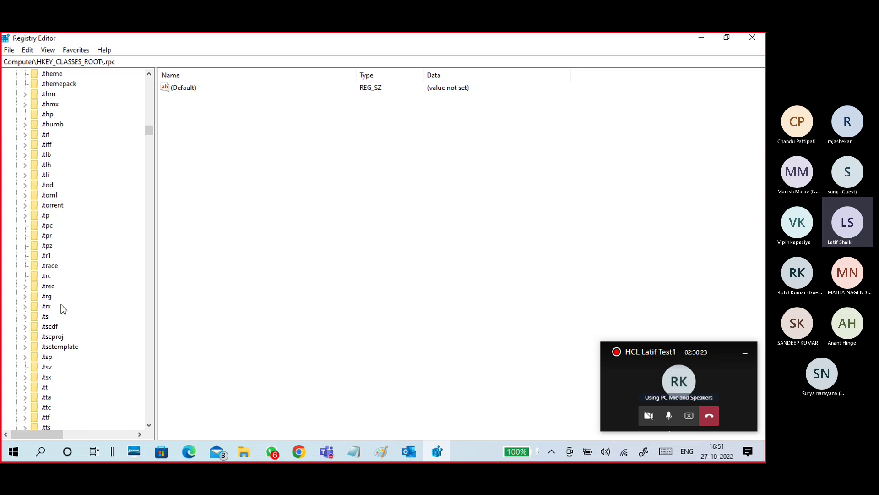
scroll(61, 304, "up", 7)
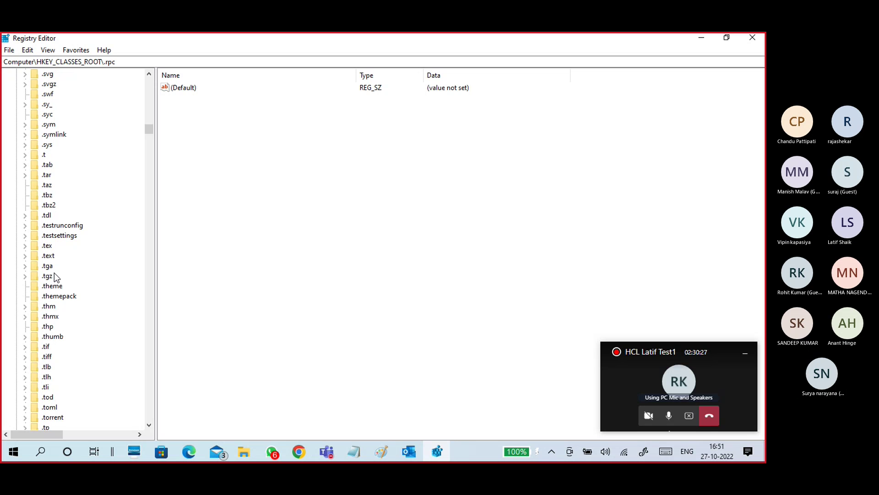
scroll(55, 356, "down", 2)
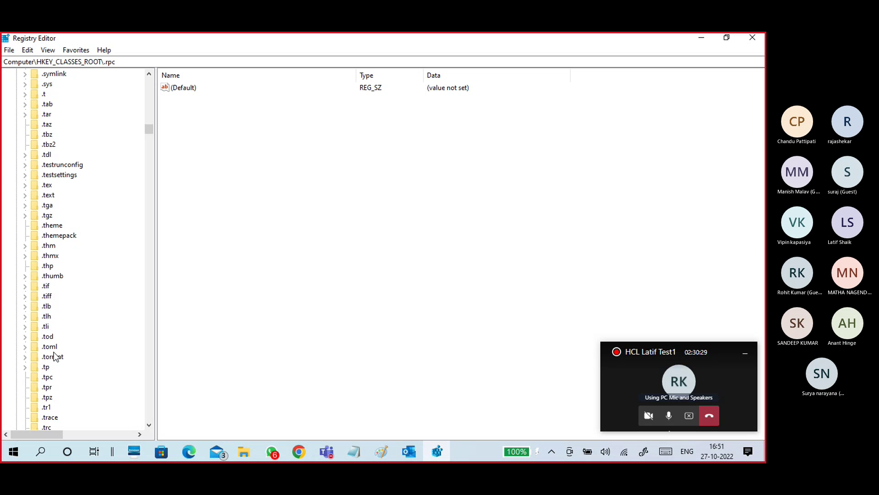
scroll(55, 356, "down", 3)
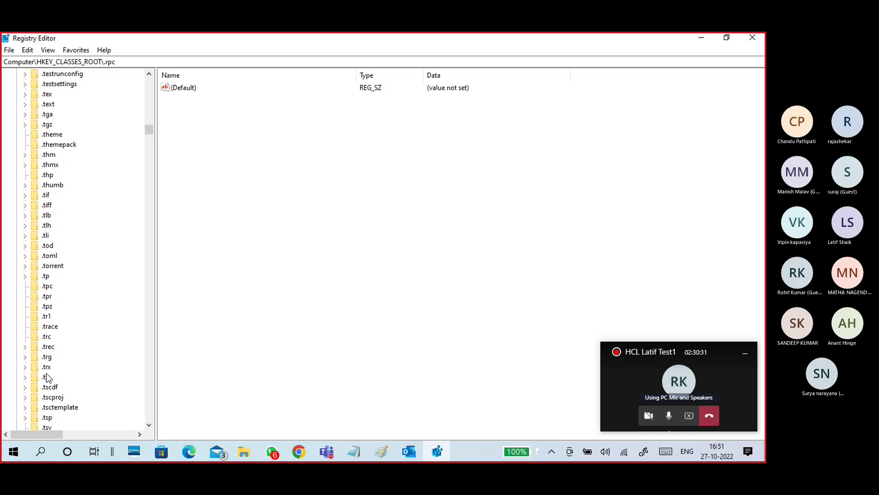
scroll(49, 373, "down", 3)
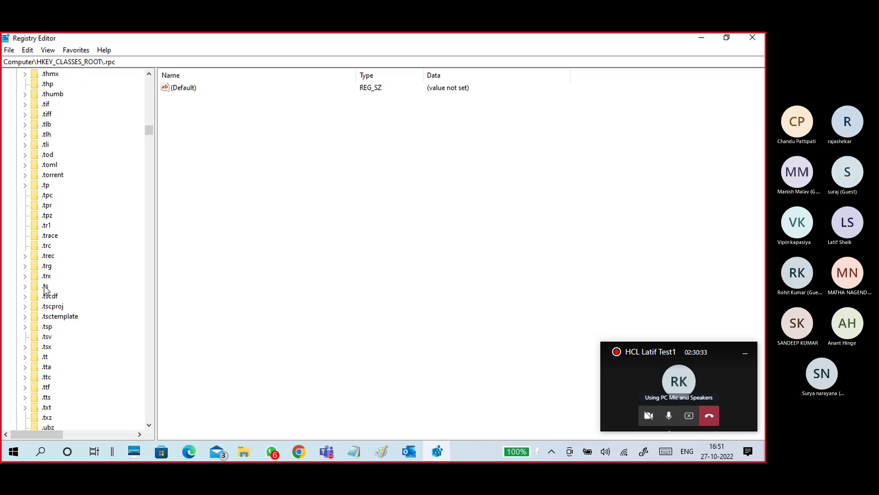
left_click(45, 287)
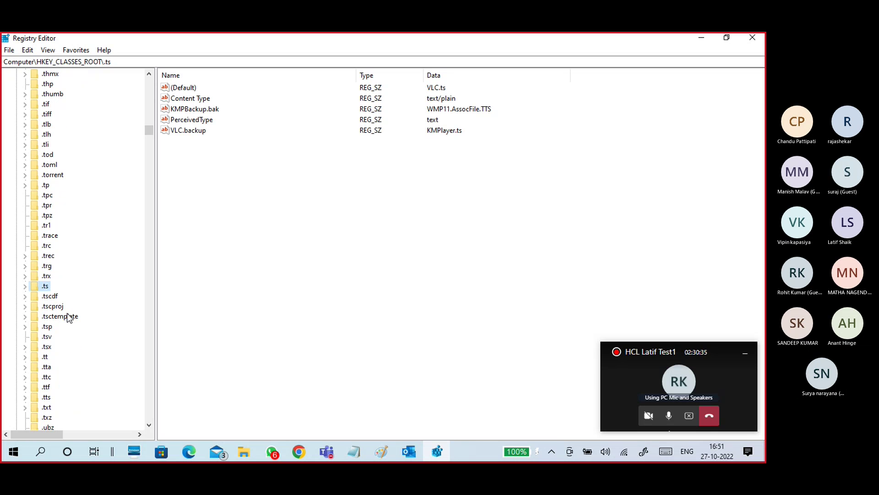
scroll(59, 353, "down", 2)
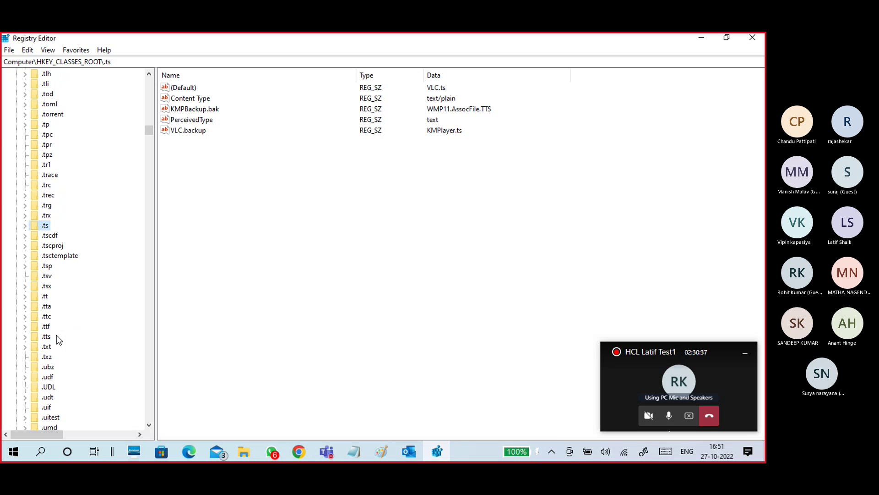
Expand the .txt key and examine its OpenWithProgids, PersistentHandler and ShellNew subkeys, including ShellNew's ItemName value
left_click(47, 347)
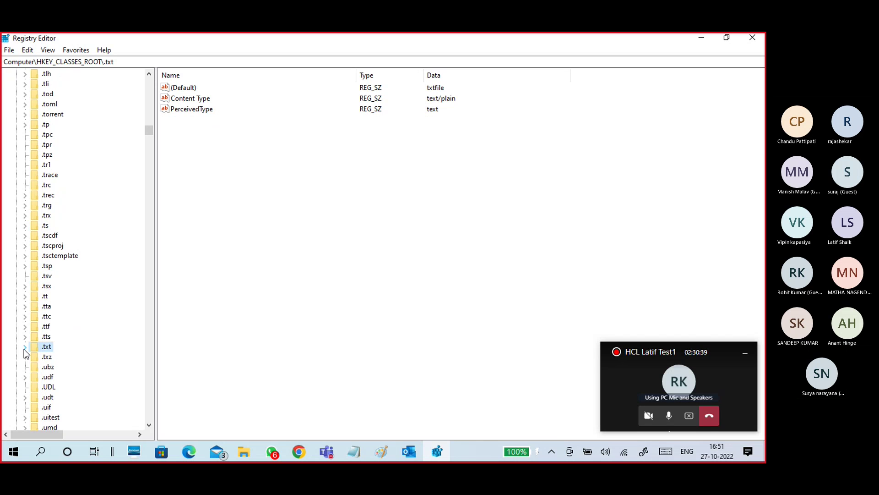
left_click(24, 347)
left_click(62, 357)
left_click(77, 368)
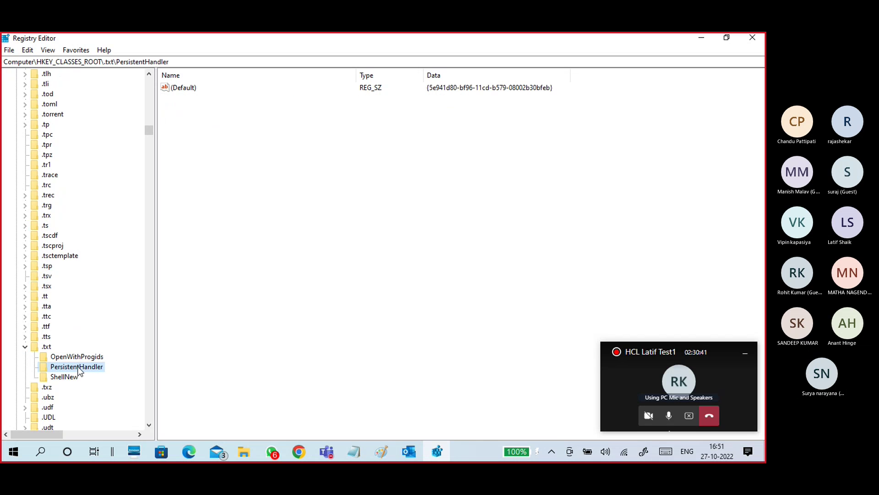
left_click(64, 377)
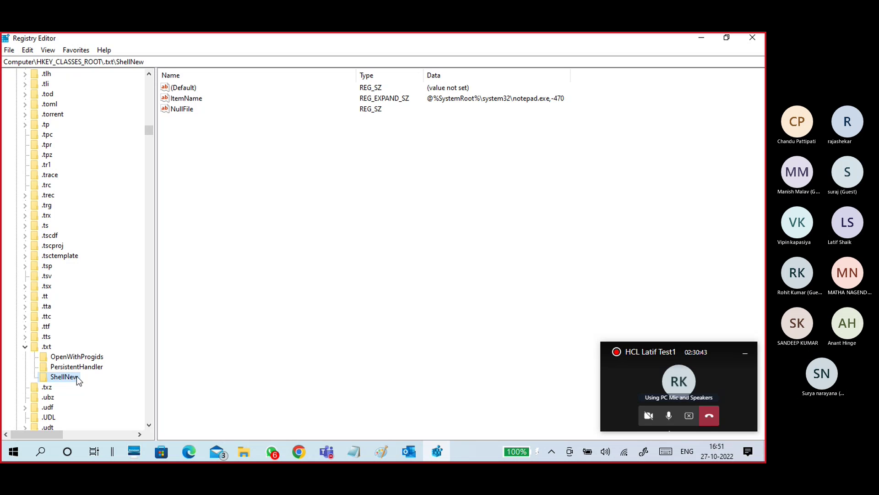
left_click(191, 98)
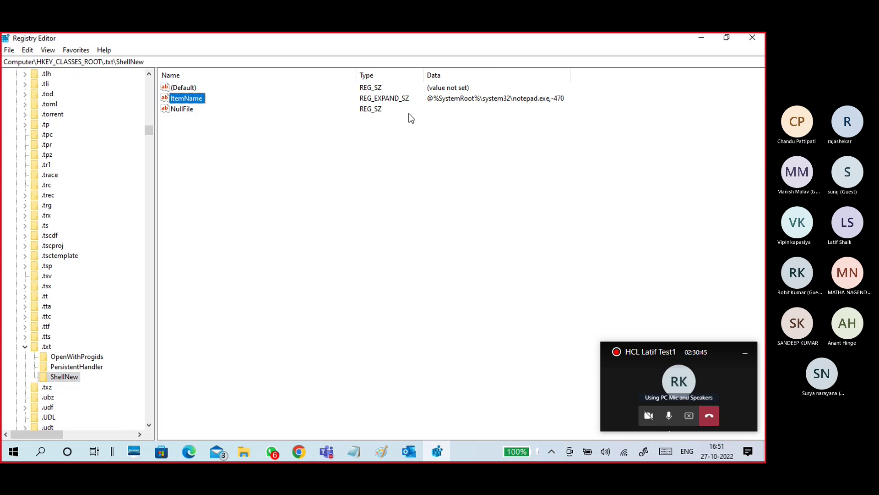
left_click(529, 103)
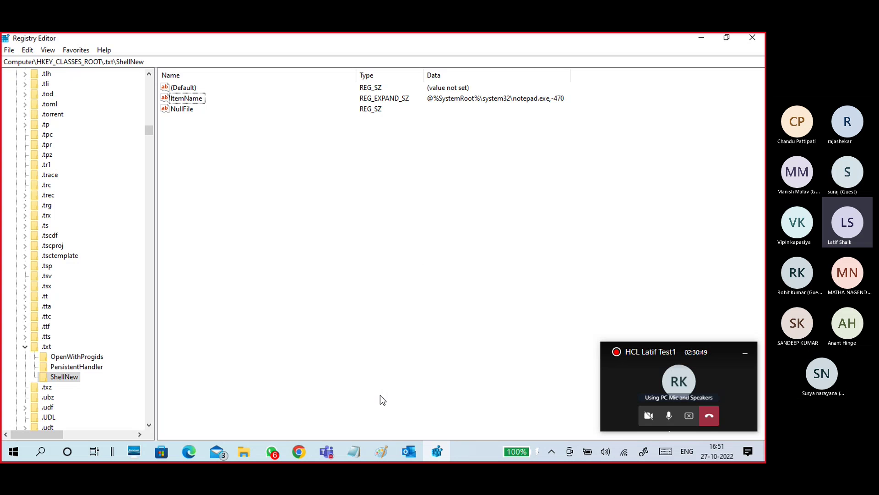
Switch to the Notepad file 17-10-system config.txt as an example of a text document, and minimize it again
left_click(354, 452)
left_click(379, 414)
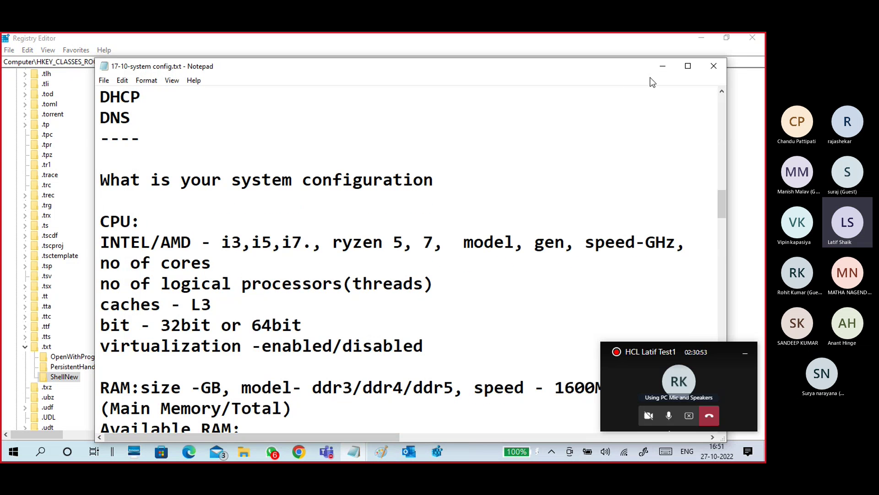
left_click(662, 67)
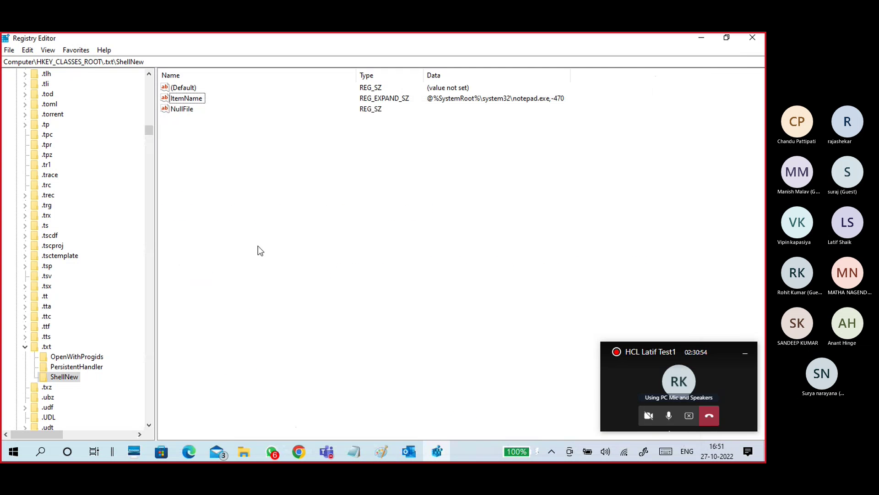
Return from the .txt ShellNew subkey to the start of the registry tree and collapse HKEY_CLASSES_ROOT
left_click(47, 346)
left_click(64, 376)
left_click_drag(149, 130, 148, 73)
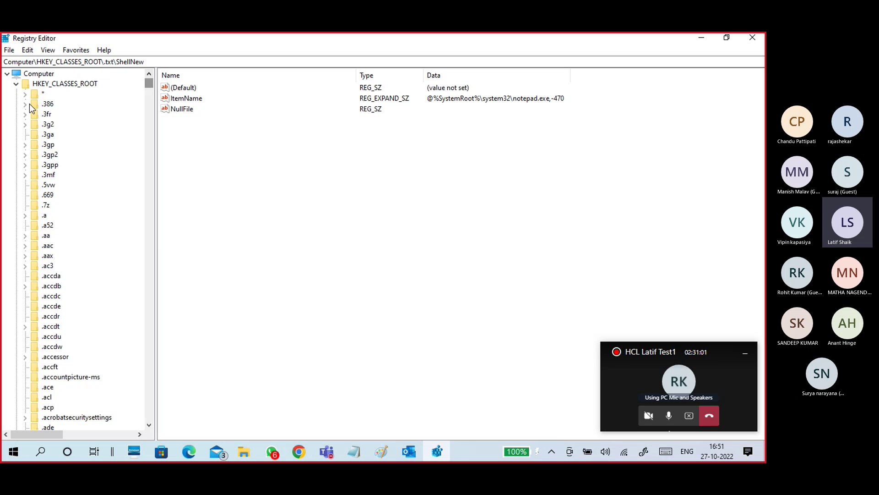
left_click(15, 84)
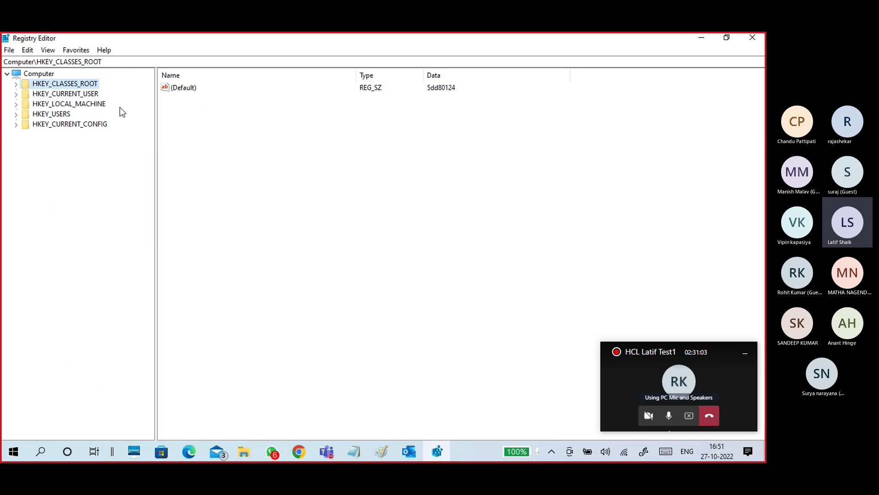
left_click(264, 195)
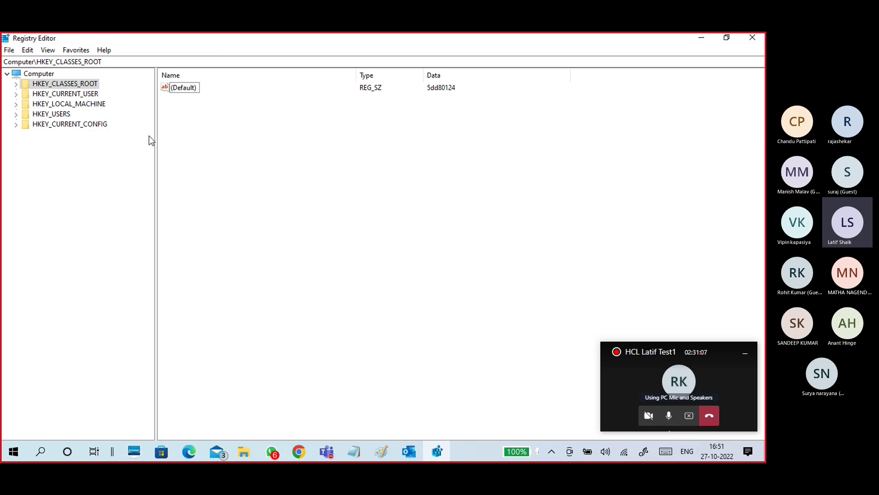
Expand HKEY_CURRENT_USER to view its values and subkeys, and collapse it again
left_click(67, 96)
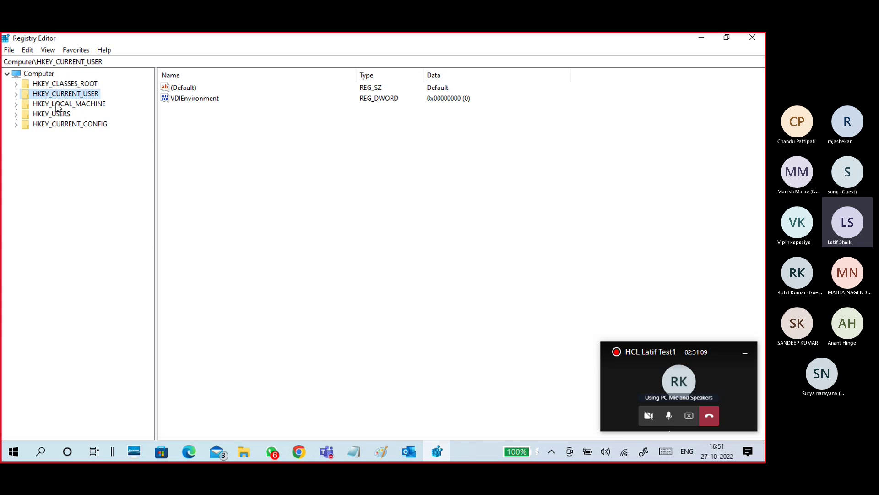
left_click(15, 94)
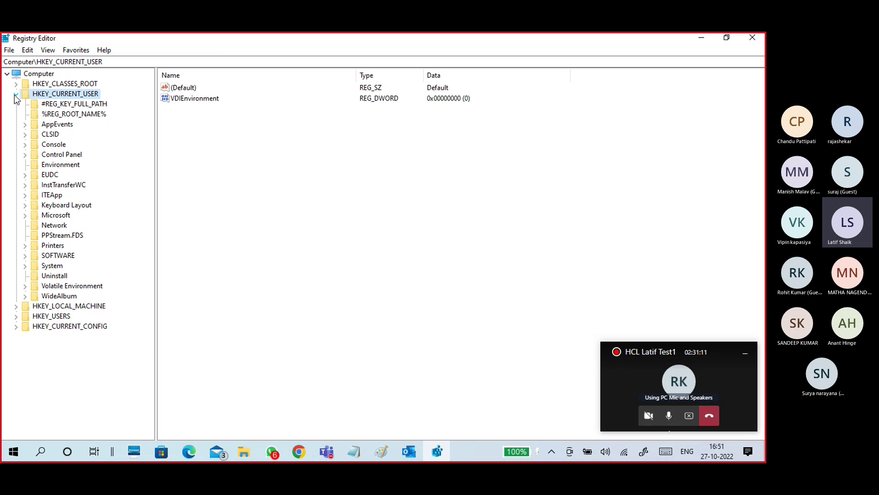
left_click(15, 95)
Expand HKEY_LOCAL_MACHINE, view its BCD00000000, HARDWARE, SAM, SECURITY and SOFTWARE subkeys, and briefly expand SYSTEM to see its contents
left_click(39, 104)
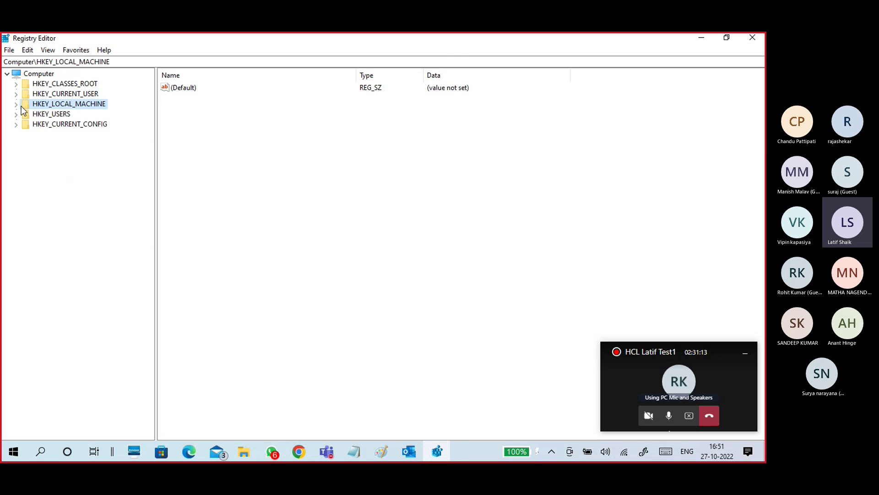
left_click(16, 104)
left_click(58, 114)
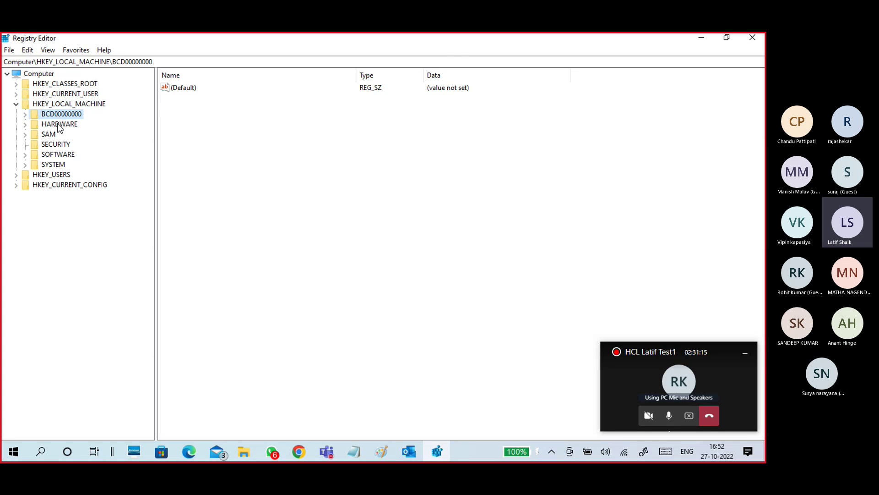
left_click(58, 125)
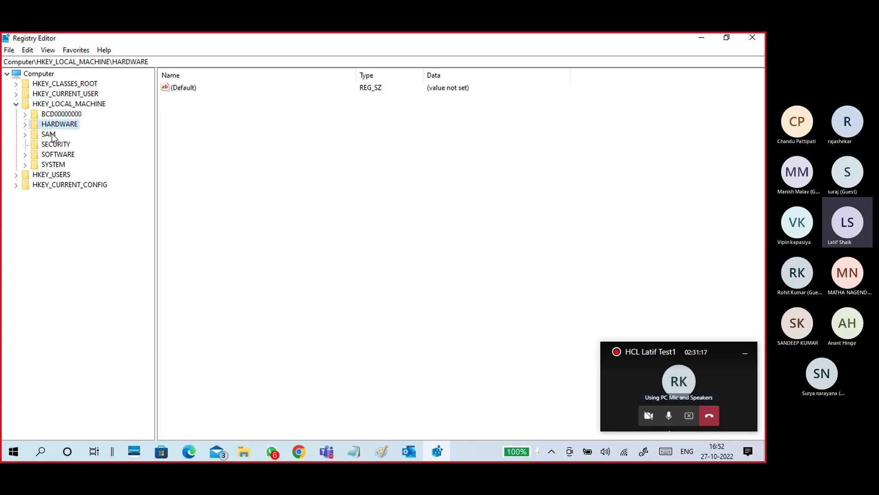
left_click(53, 135)
left_click(54, 145)
left_click(55, 155)
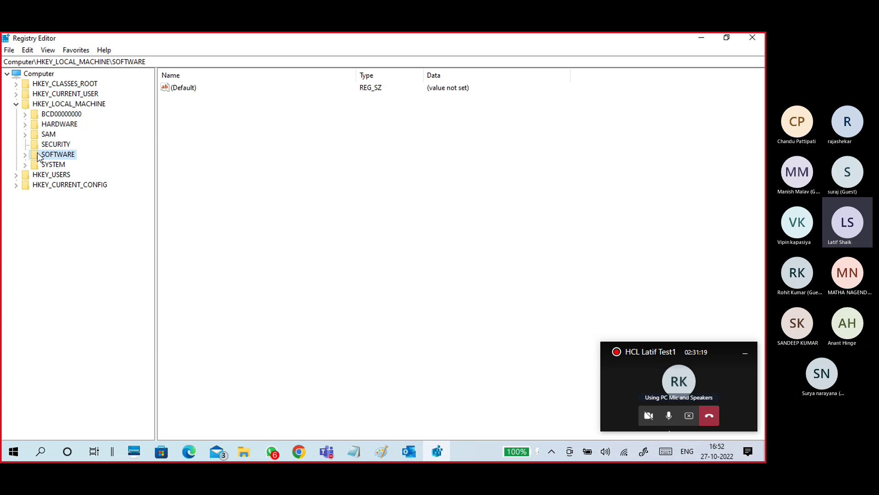
left_click(25, 165)
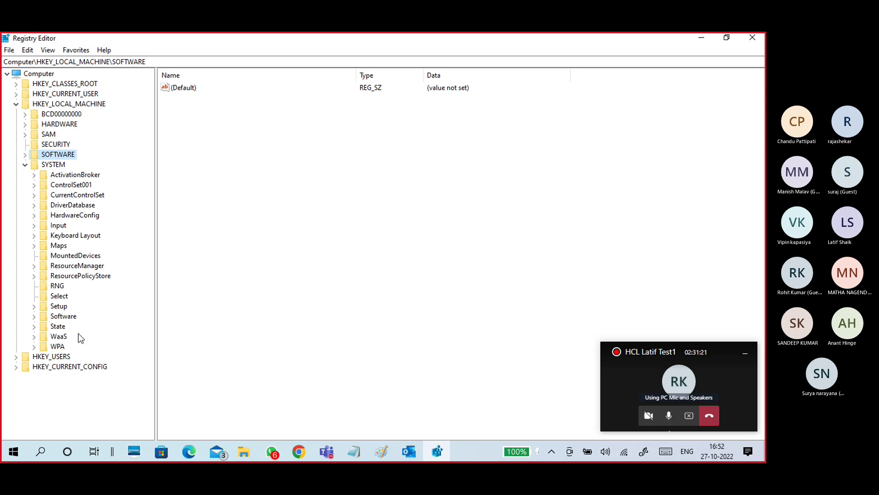
left_click(25, 165)
Expand HKEY_LOCAL_MACHINE\SOFTWARE, look through its application keys including FileZilla 3, and collapse it again
left_click(26, 155)
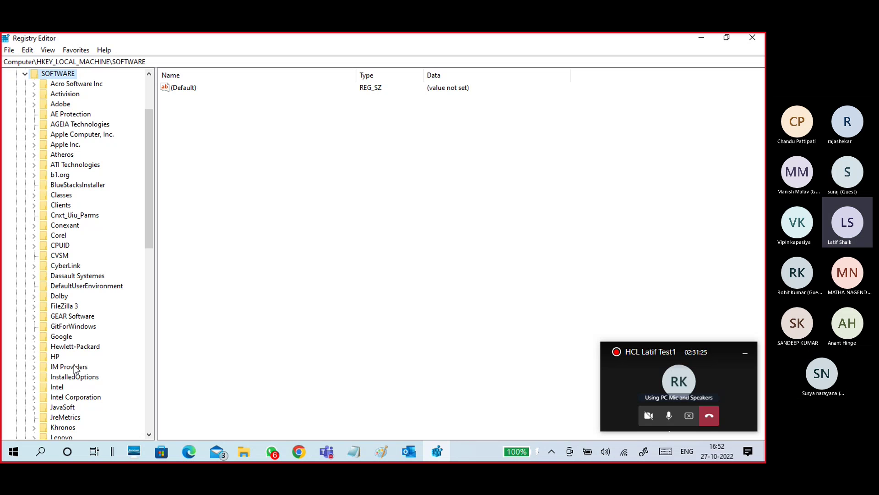
left_click(70, 307)
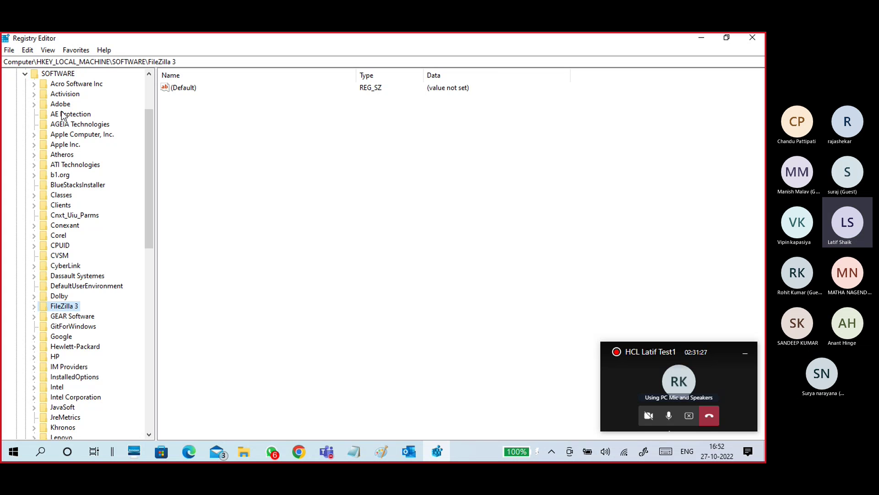
scroll(76, 358, "down", 5)
scroll(79, 342, "down", 5)
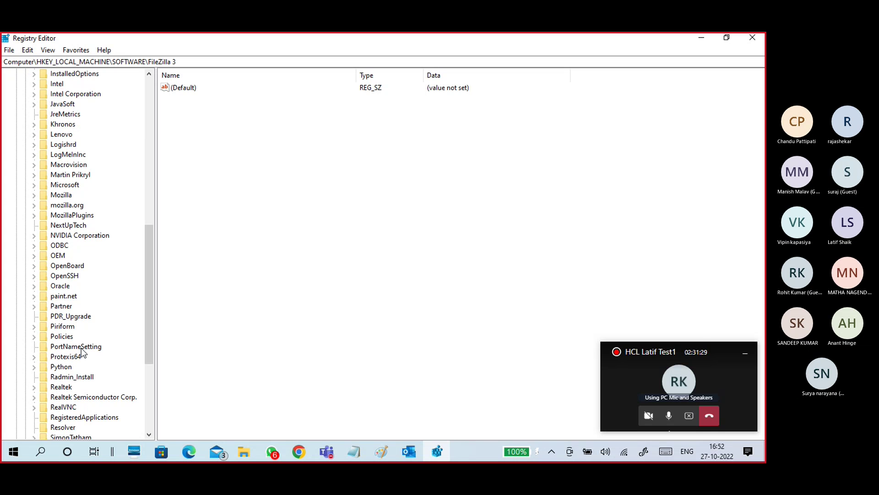
scroll(76, 378, "down", 4)
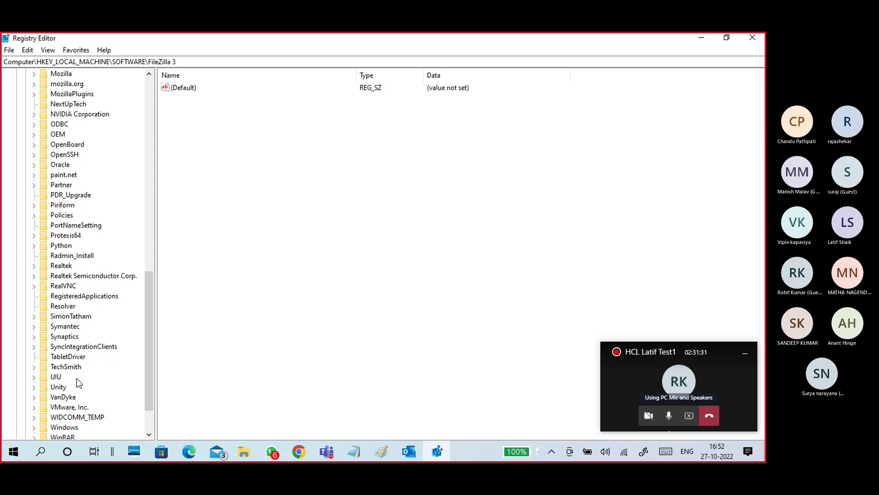
scroll(76, 378, "up", 15)
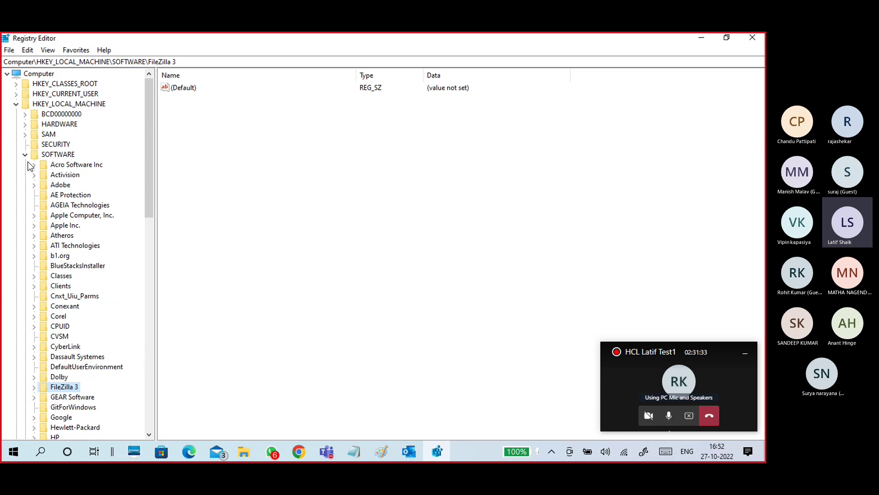
left_click(25, 155)
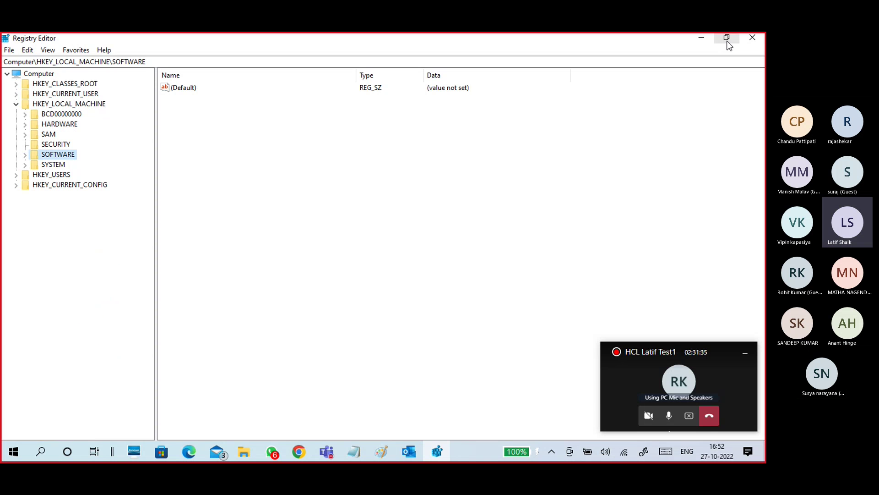
Switch to the Google Slides slide about regedit.exe and the interrupted Oracle 21c XE installation
left_click(708, 38)
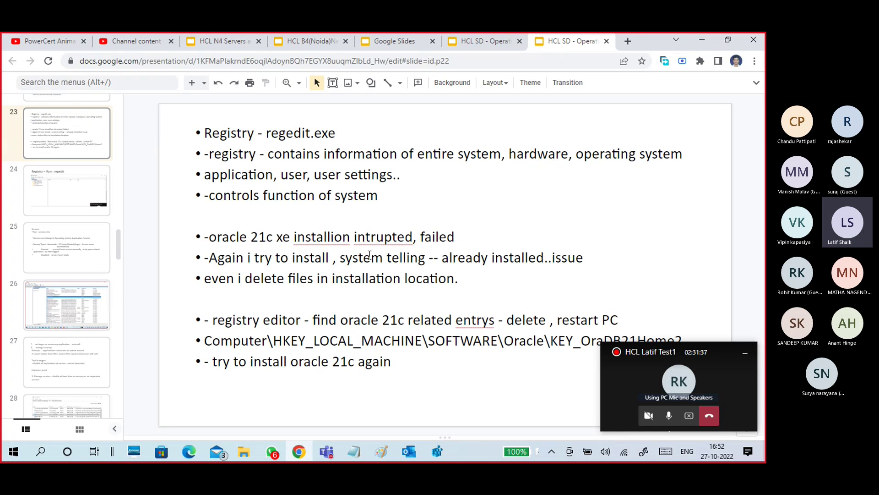
left_click(314, 153)
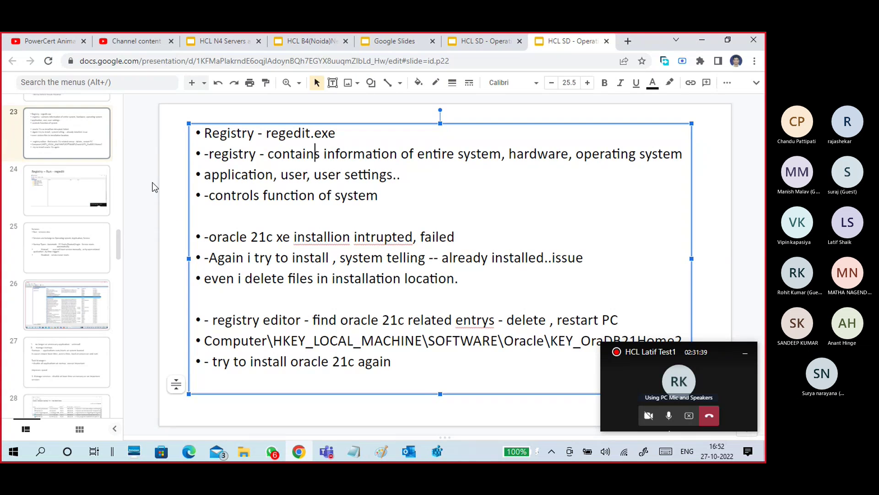
left_click(153, 186)
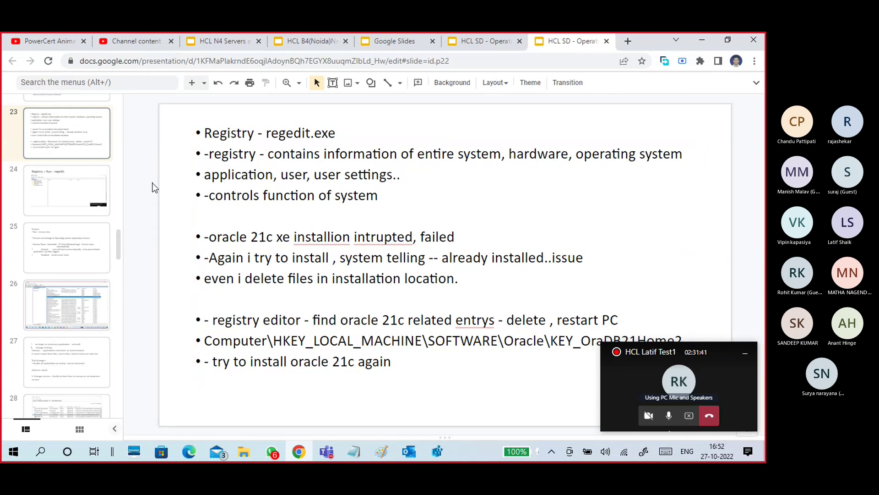
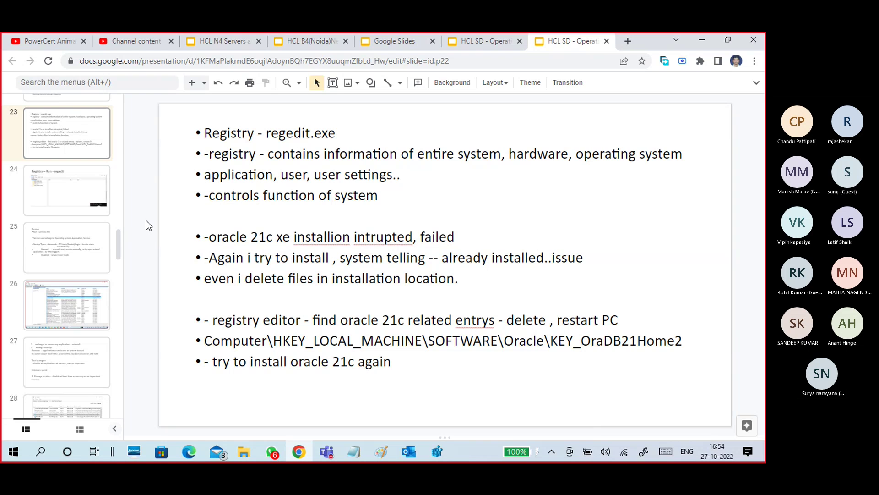
Browse in File Explorer on OS DRIVE (G:) to the Oracle 21c installation folder under app, return to the drive root and minimize the window
left_click(243, 451)
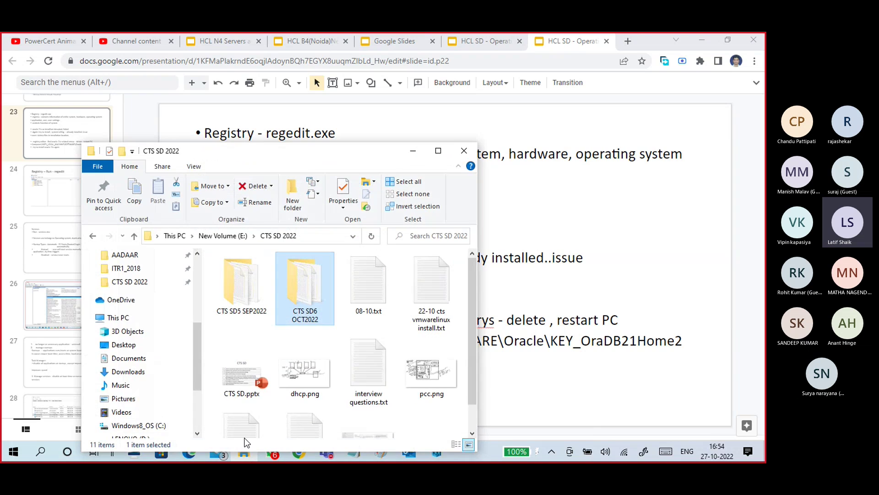
left_click(438, 151)
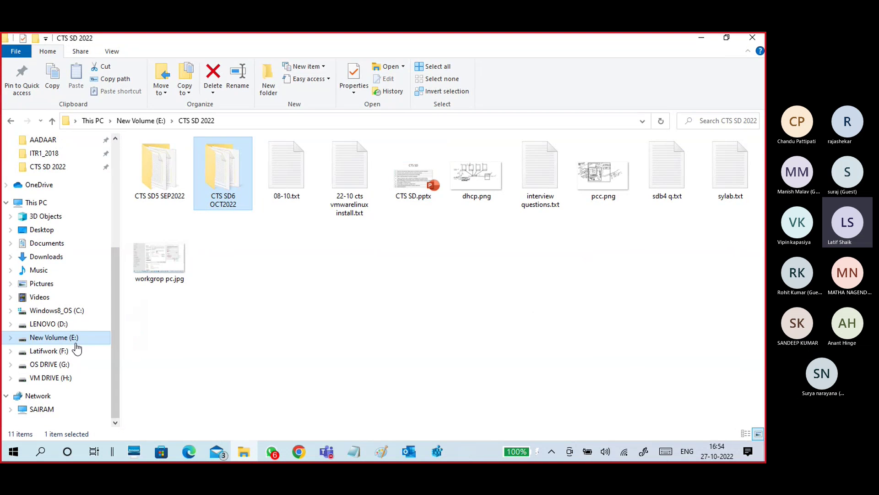
left_click(63, 365)
double_click(161, 158)
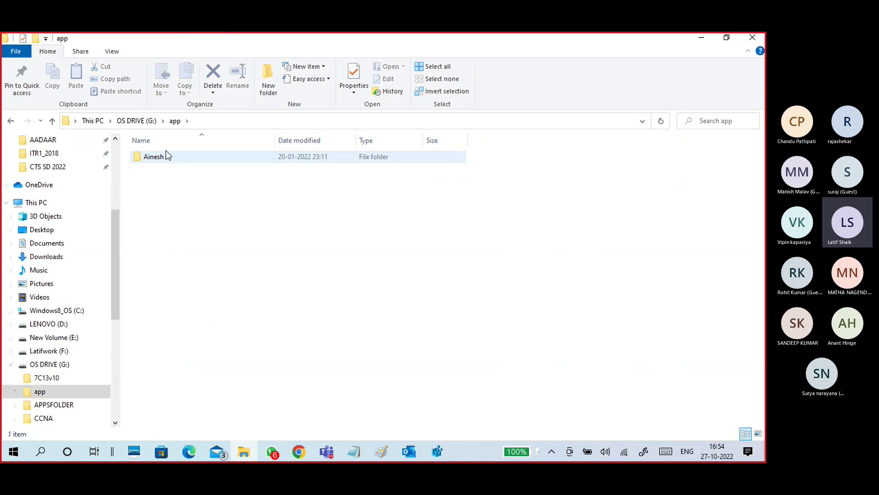
double_click(176, 158)
double_click(176, 158)
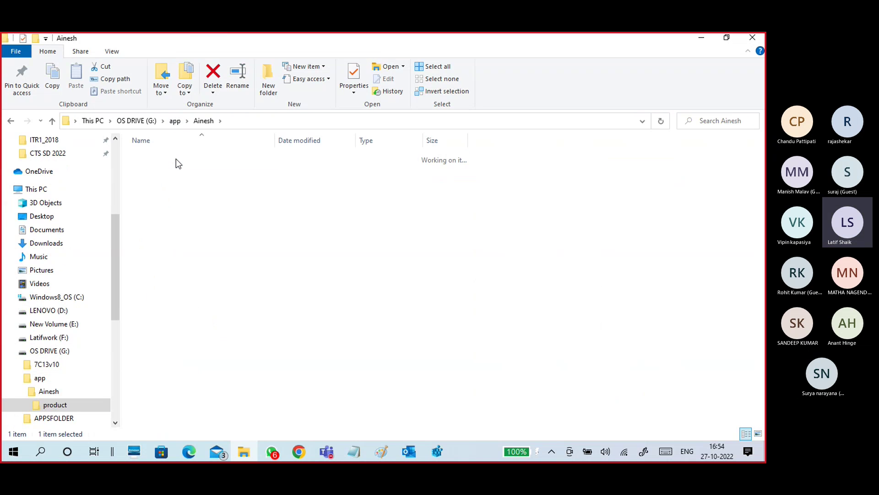
double_click(176, 158)
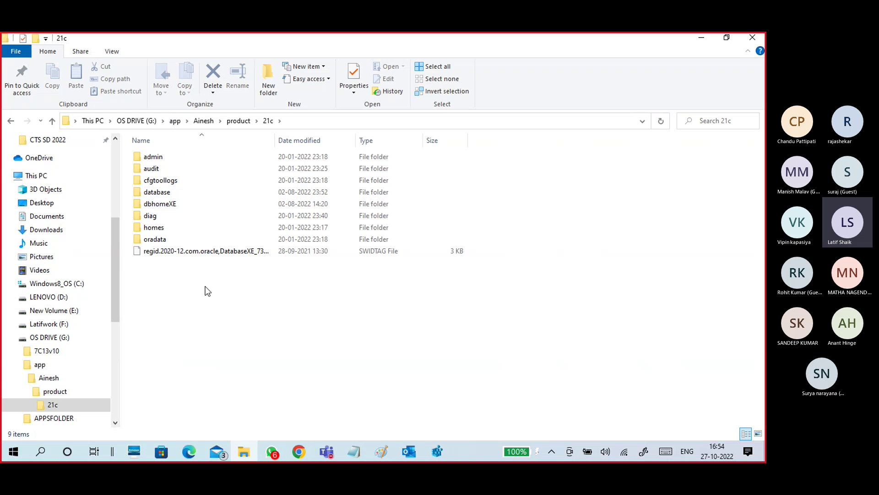
left_click(137, 121)
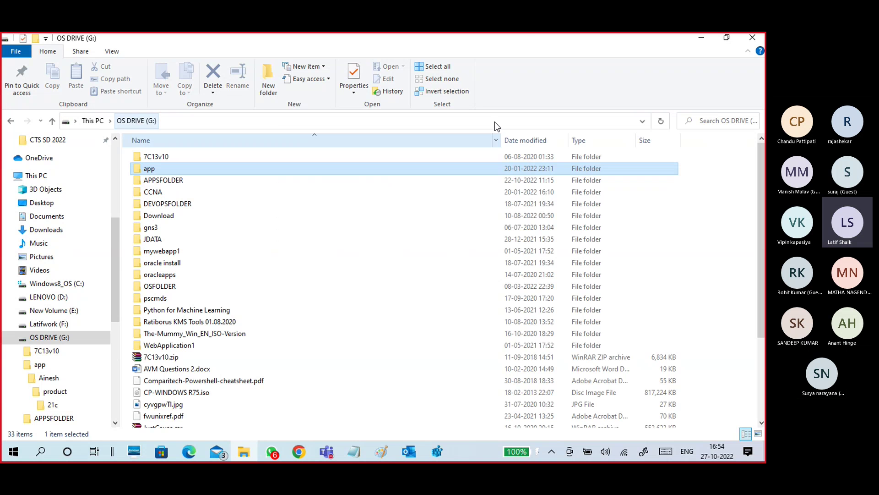
left_click(701, 37)
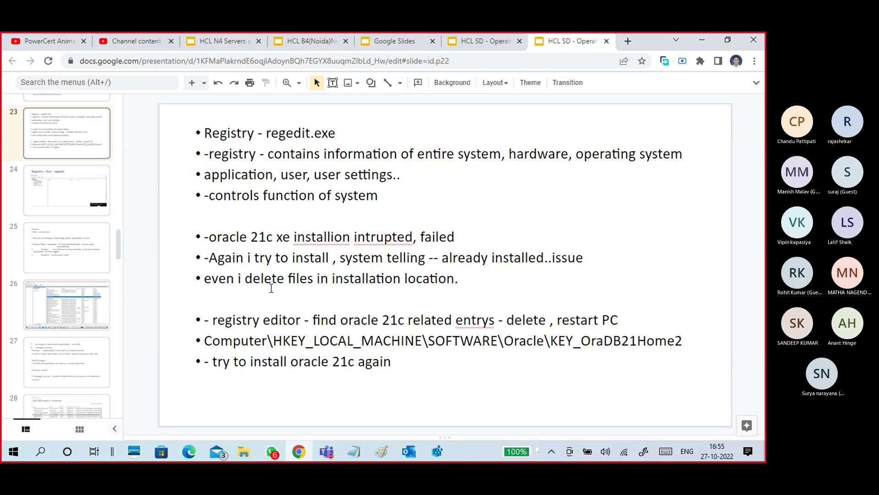
Switch back to Registry Editor and expand the Oracle key under HKEY_LOCAL_MACHINE\SOFTWARE
left_click(444, 452)
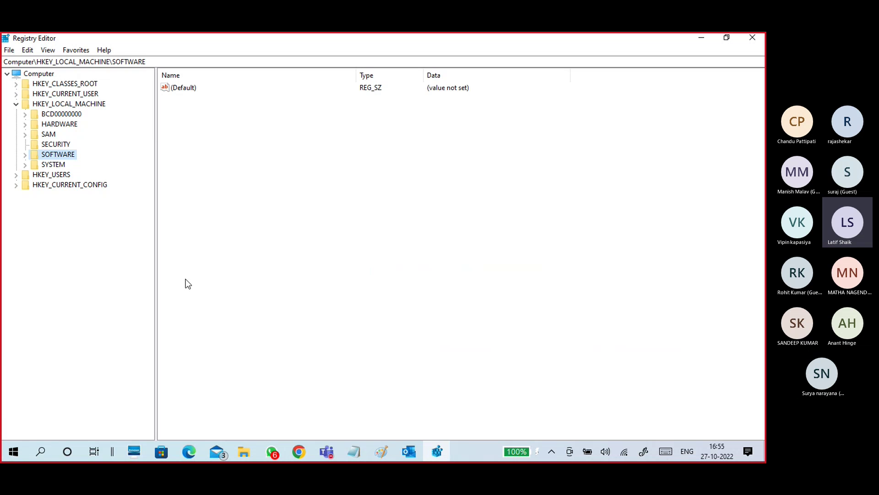
double_click(48, 154)
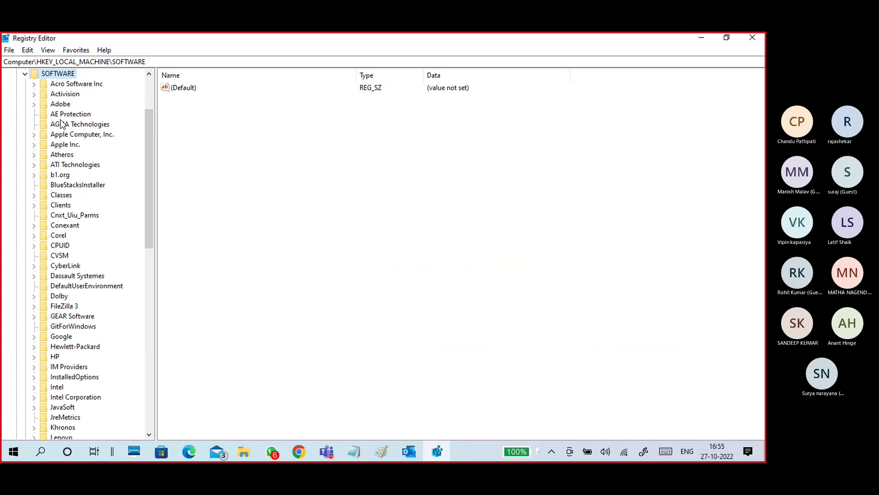
scroll(89, 283, "down", 7)
scroll(89, 284, "down", 7)
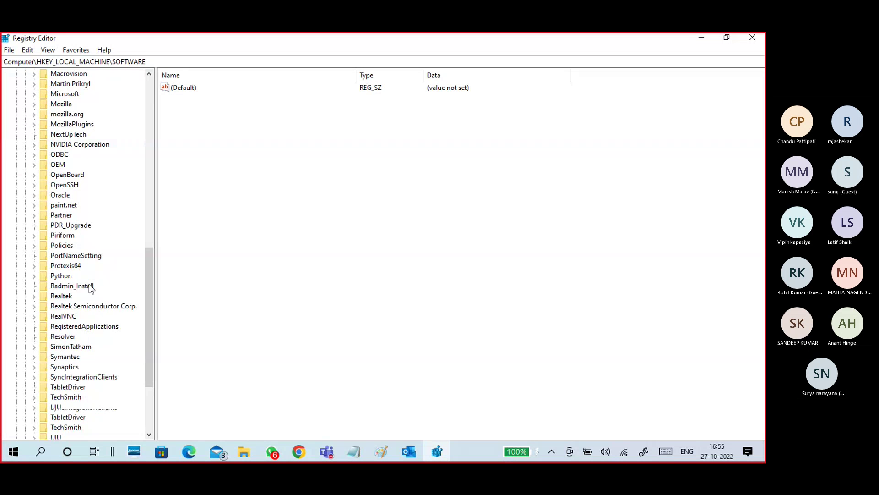
left_click(88, 256)
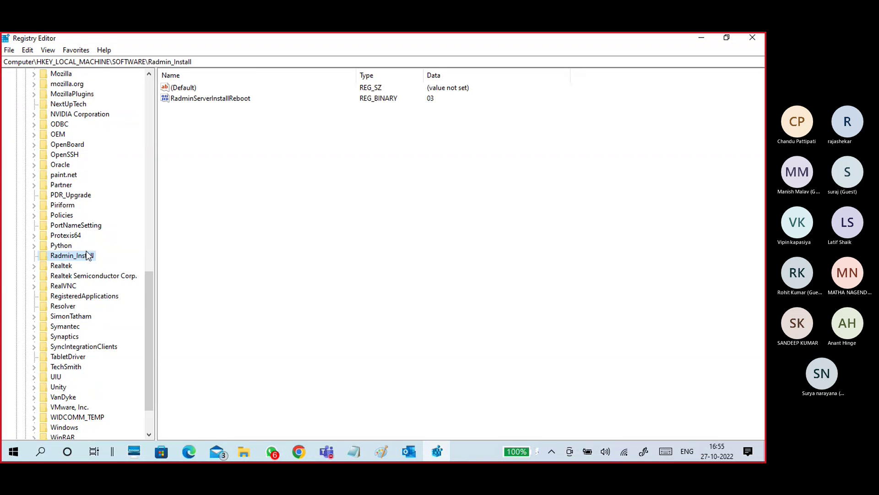
key("o")
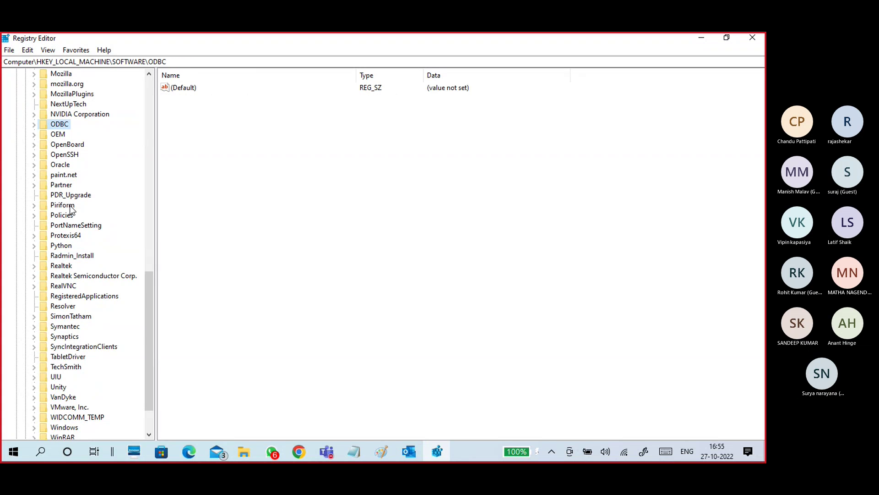
double_click(64, 165)
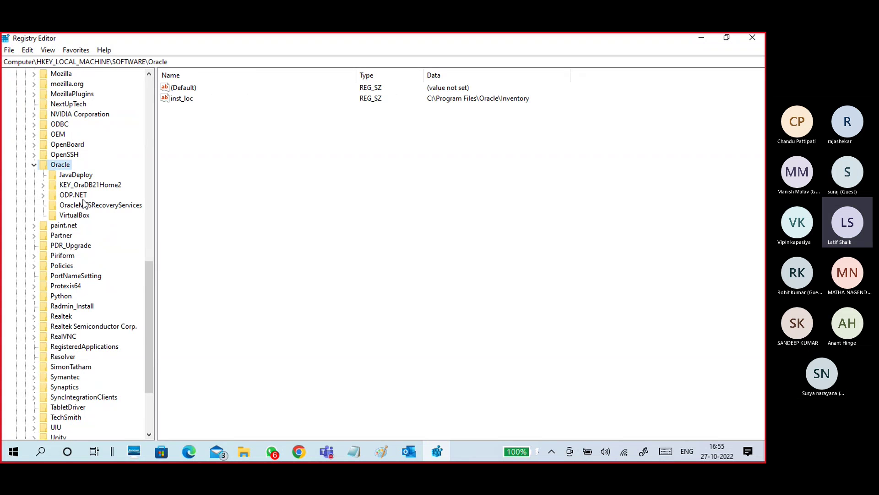
Examine the values of Oracle's KEY_OraDB21Home2 subkey and the InstallDir value of its VirtualBox subkey
left_click(99, 185)
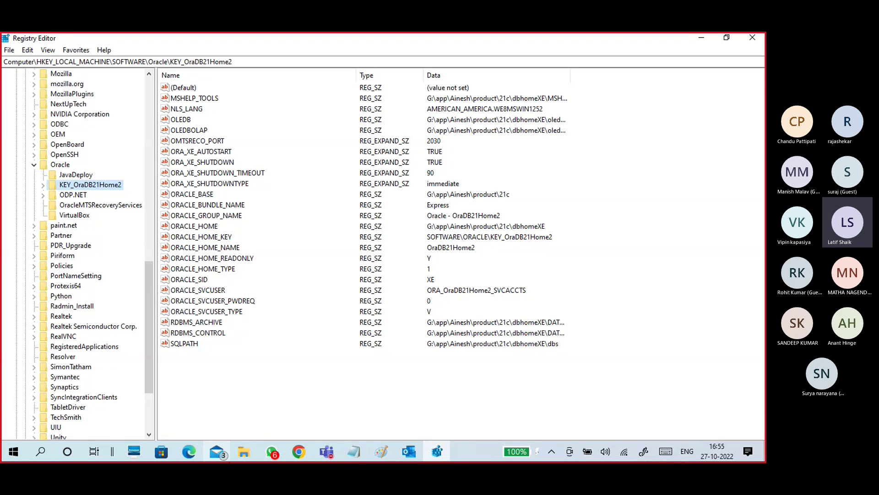
mouse_move(232, 461)
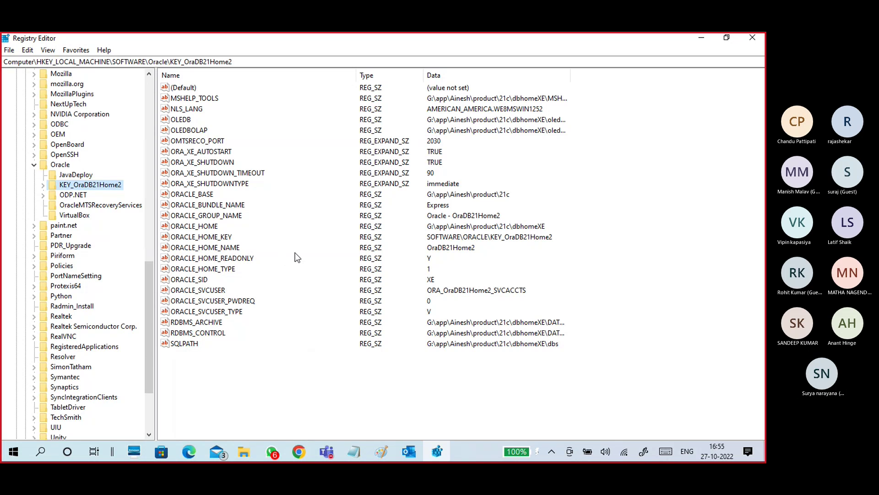
left_click(71, 215)
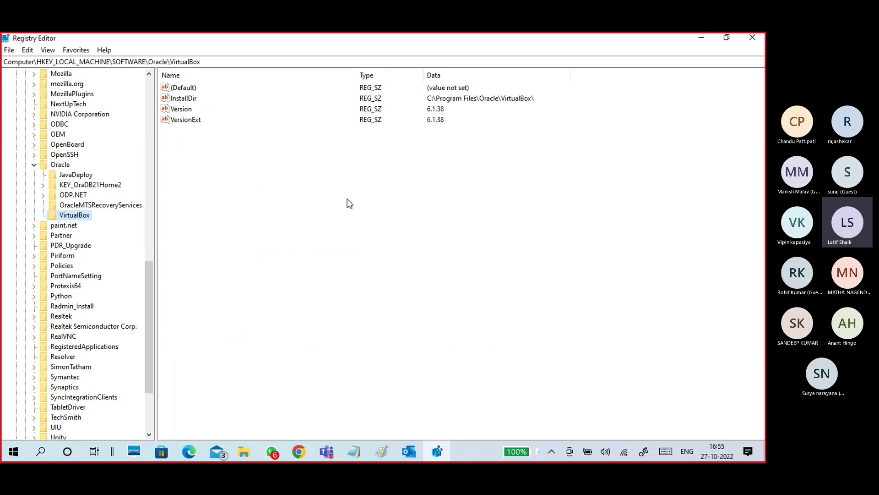
left_click(446, 100)
left_click(196, 98)
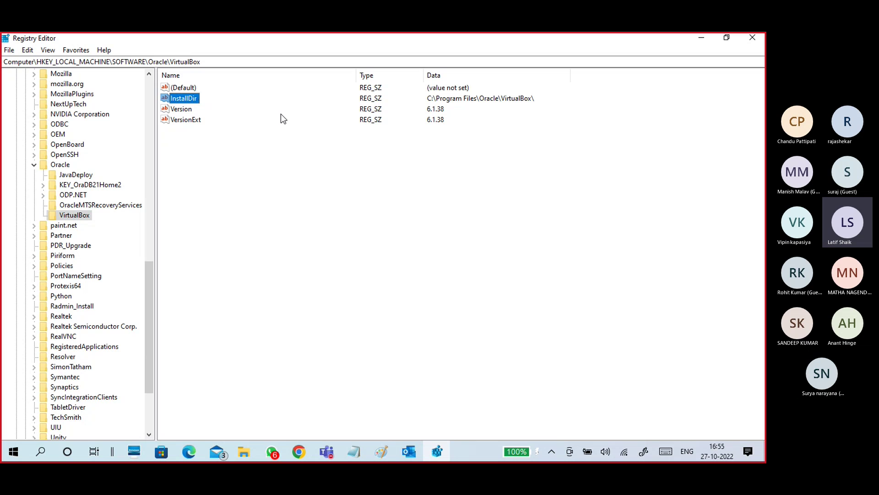
Examine the values of Oracle's KEY_OraDB21Home2 subkey and view the ORACLE_HOME value data without changing it
left_click(87, 185)
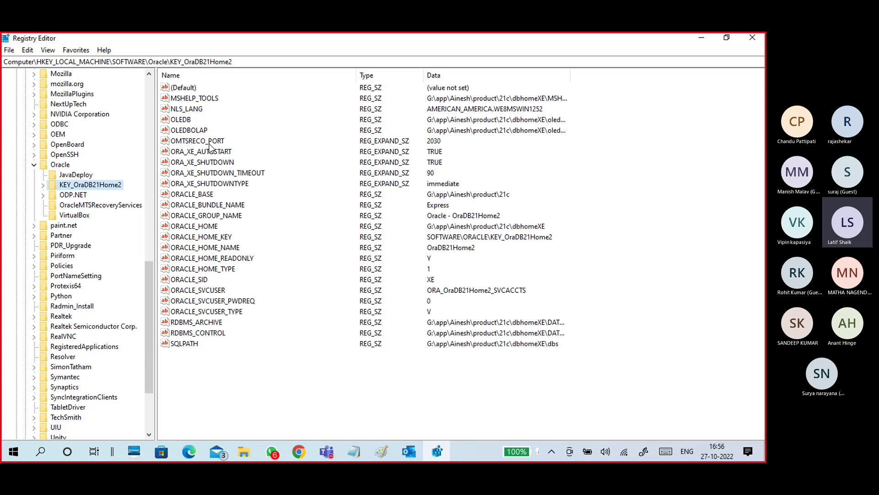
left_click(196, 98)
left_click(519, 109)
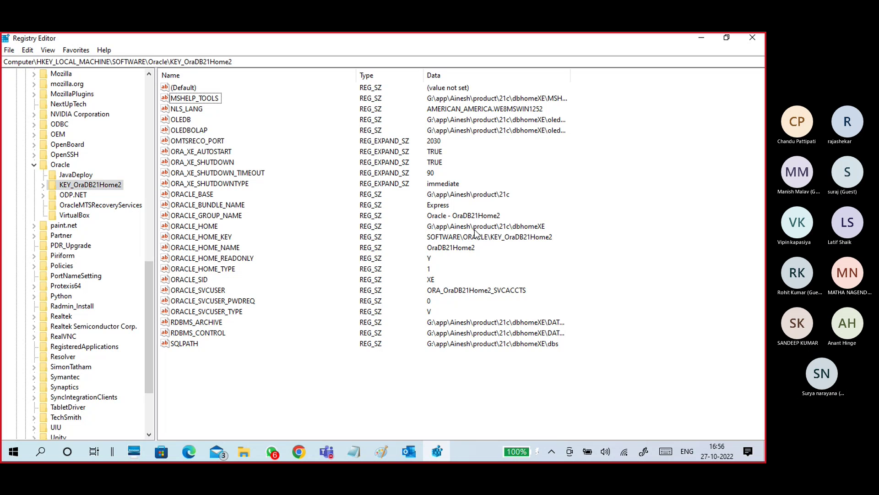
double_click(194, 226)
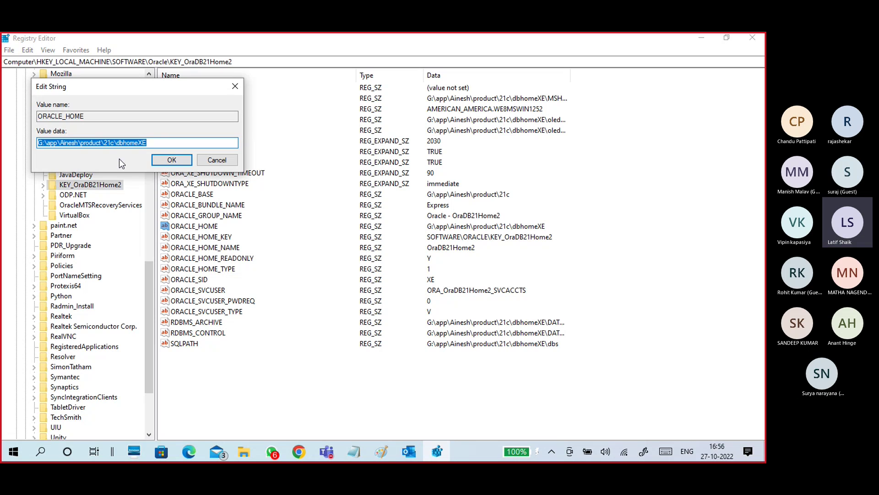
left_click(147, 142)
left_click_drag(147, 142, 36, 142)
left_click(216, 159)
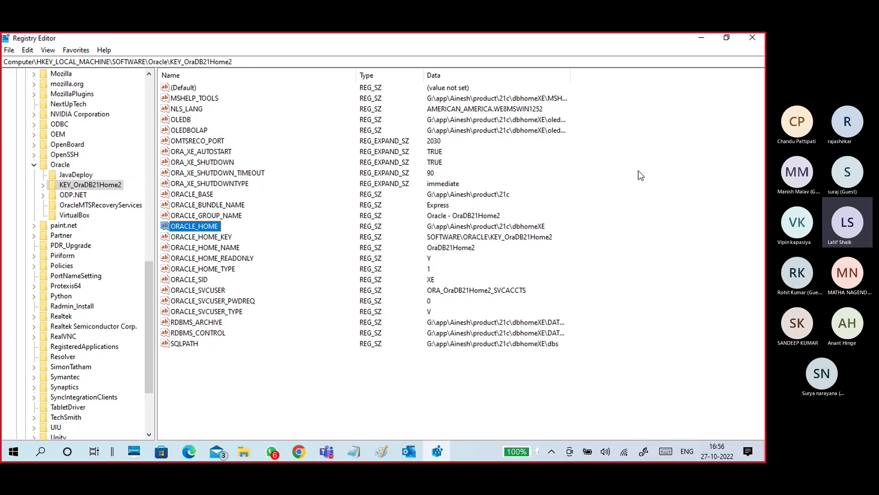
Check the Google Slides notes on Oracle 21c entries, view the actions available for KEY_OraDB21Home2 in Registry Editor, and return to the slide
left_click(701, 38)
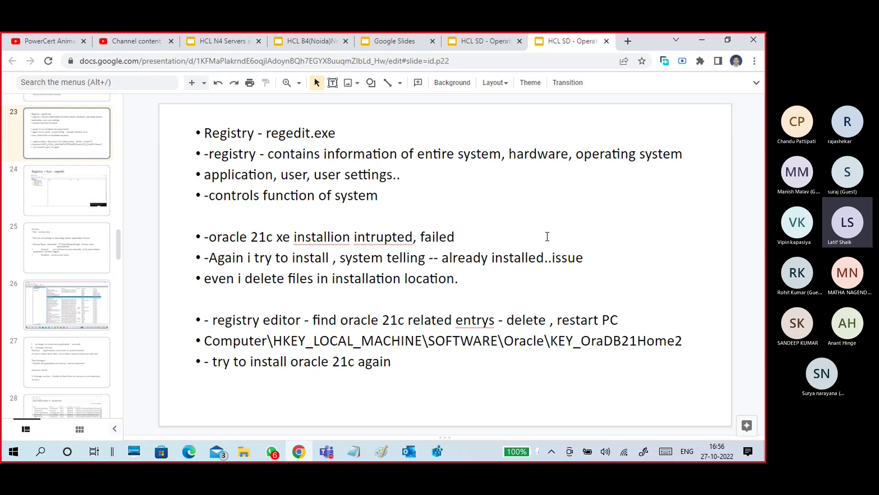
left_click(444, 449)
right_click(94, 187)
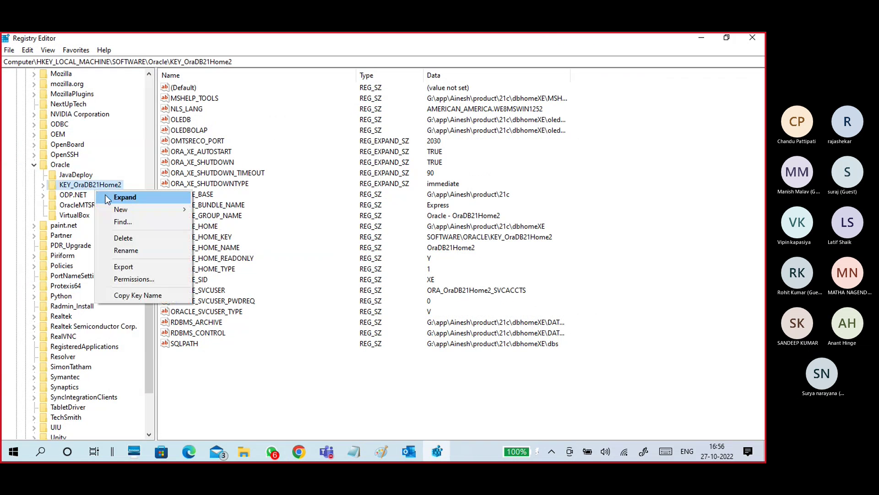
left_click(350, 392)
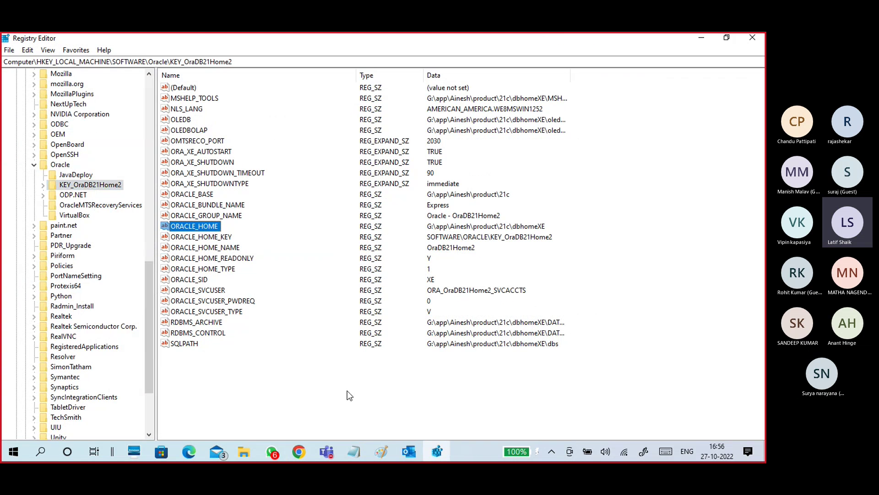
left_click(704, 40)
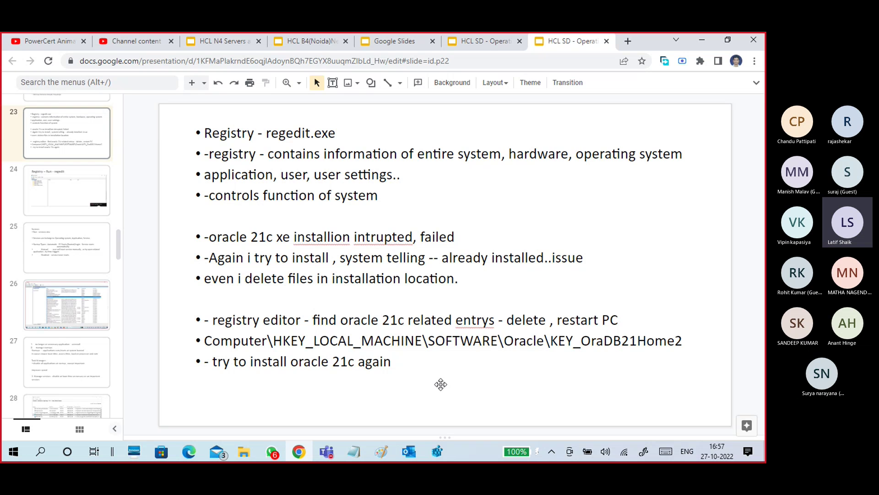
Switch back to Registry Editor, collapse the Oracle key and select the SOFTWARE key under HKEY_LOCAL_MACHINE
left_click(437, 452)
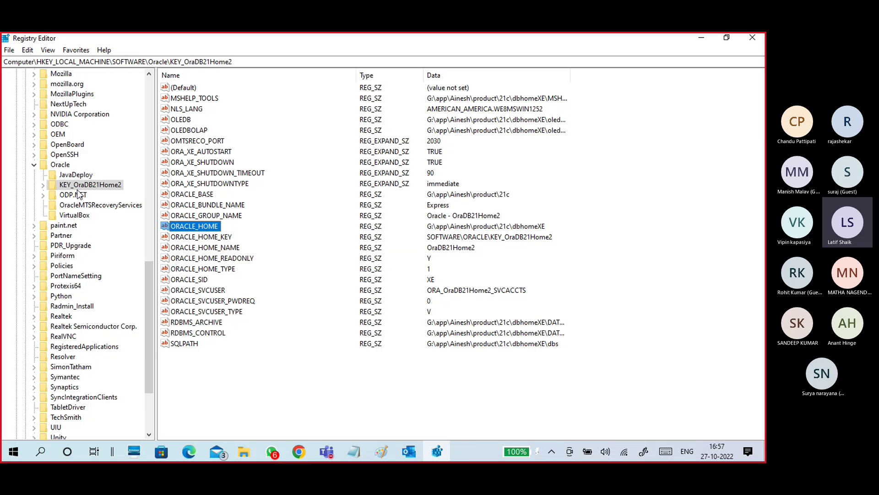
left_click(34, 164)
left_click_drag(149, 265, 146, 82)
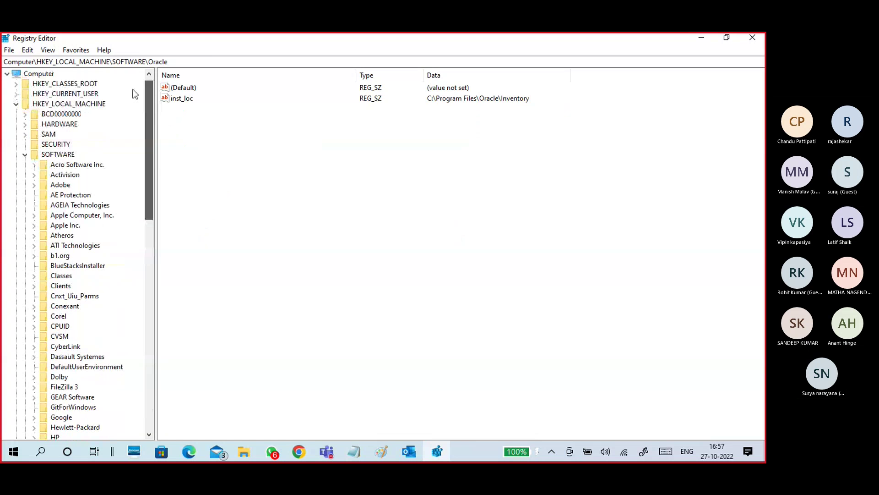
left_click(69, 104)
left_click(70, 155)
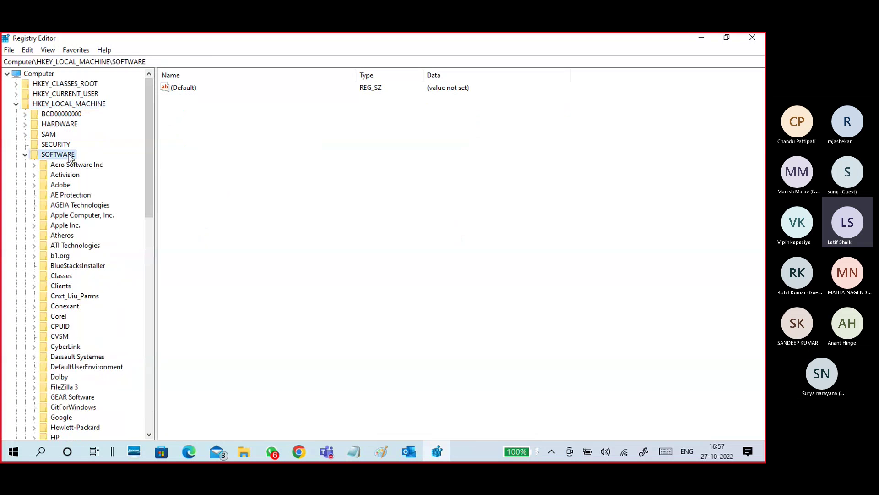
Collapse the SOFTWARE and HKEY_LOCAL_MACHINE branches, and clear the Registry Editor and the slides window away to reach the desktop
scroll(100, 323, "down", 5)
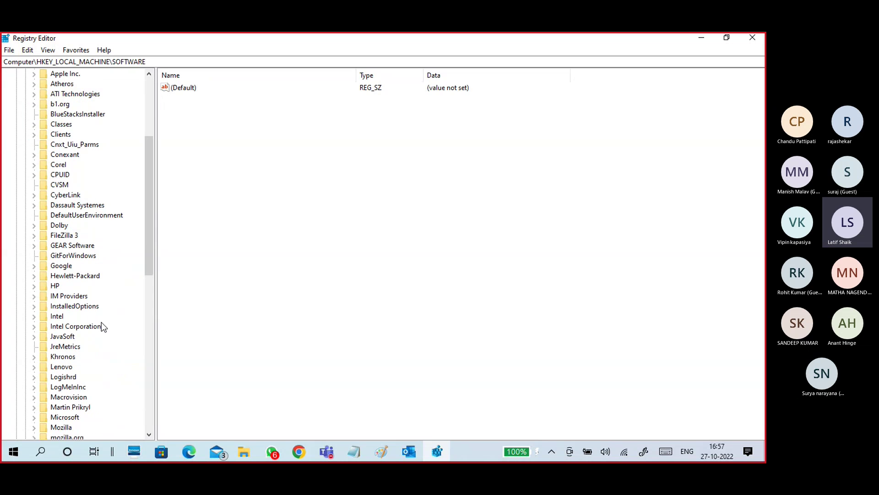
scroll(101, 326, "up", 5)
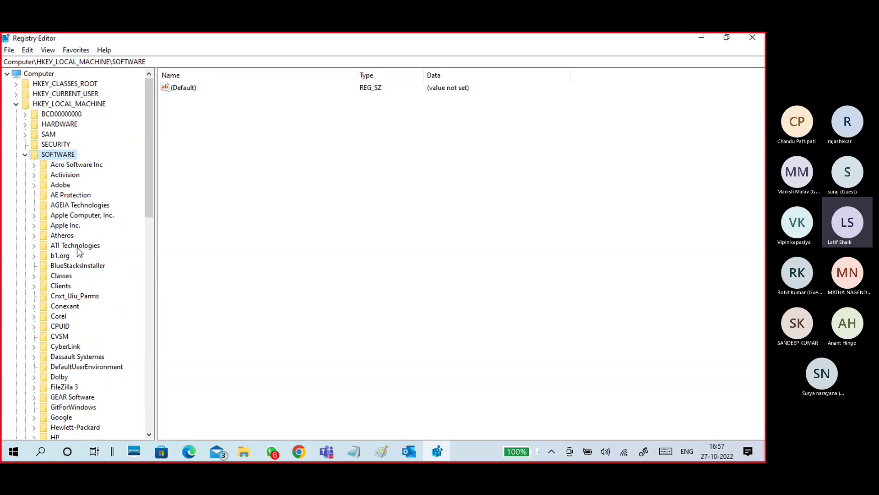
left_click(24, 154)
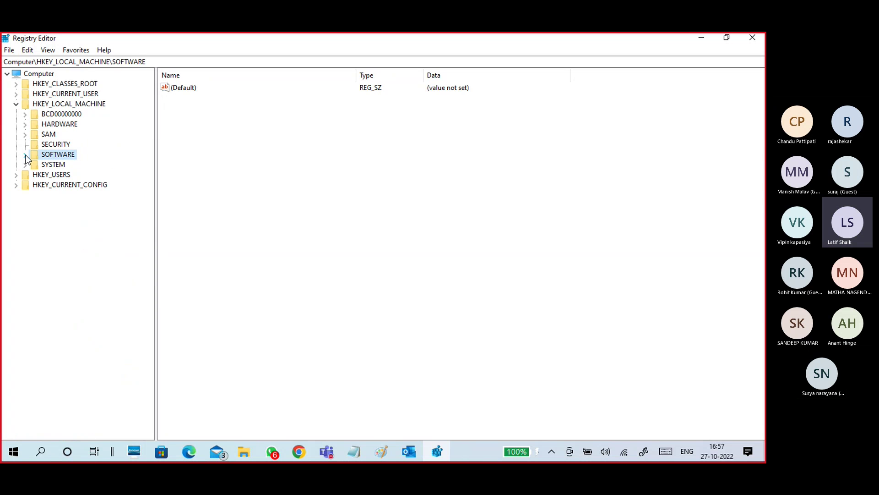
left_click(16, 105)
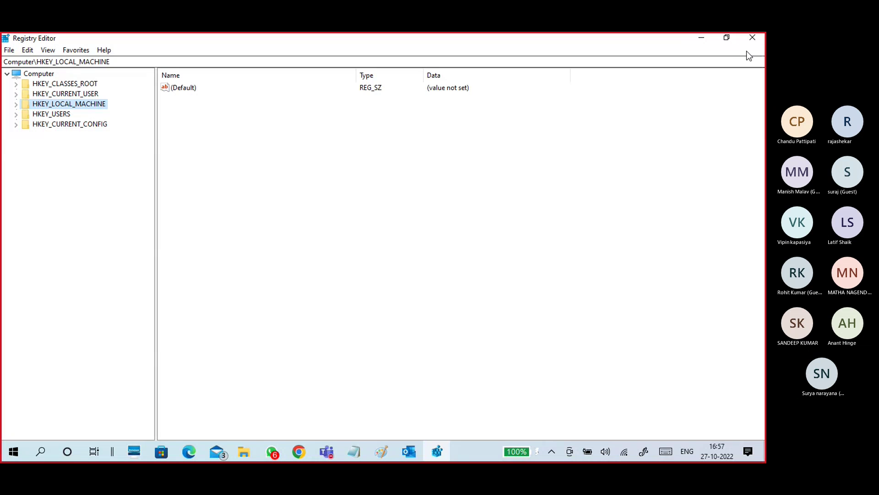
key("alt+F4")
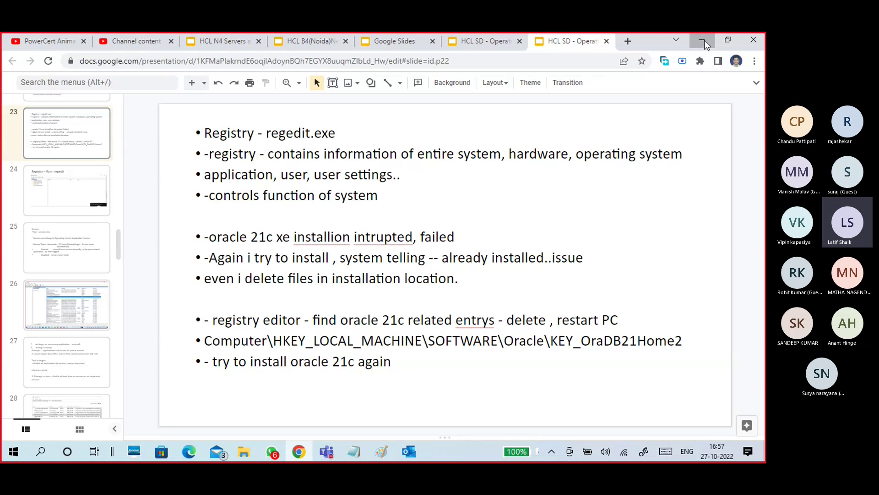
left_click(703, 41)
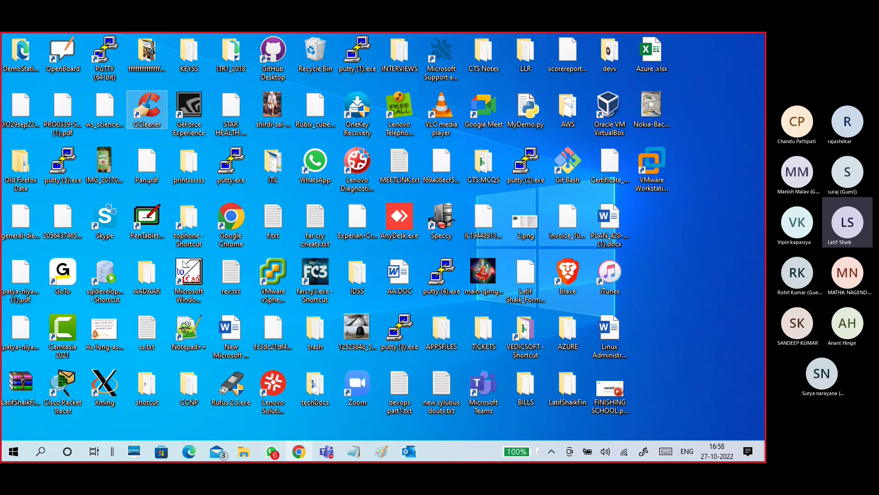
Switch to Chrome and search Google for "ECLIPSE IDE" in a new tab
left_click(299, 452)
left_click(630, 42)
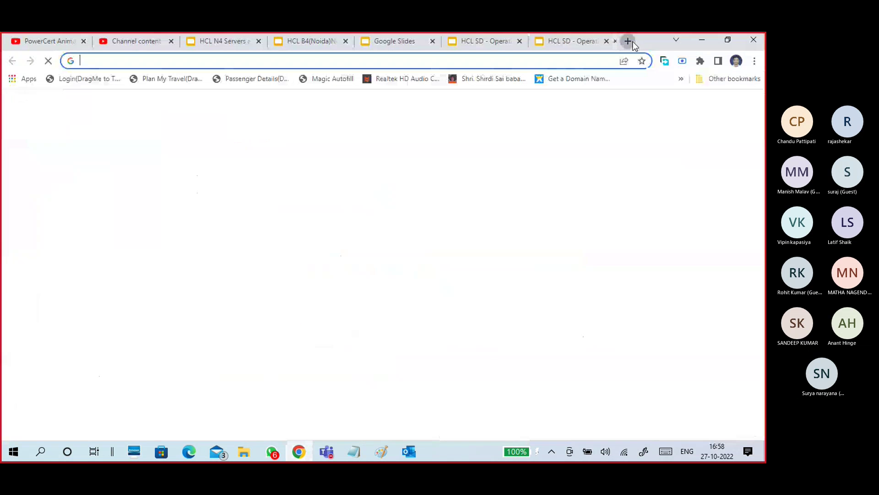
type("E")
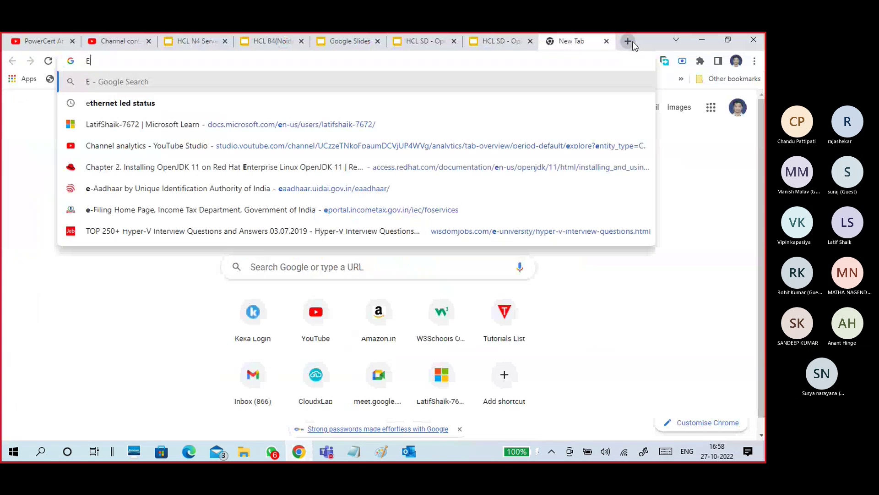
type("CL")
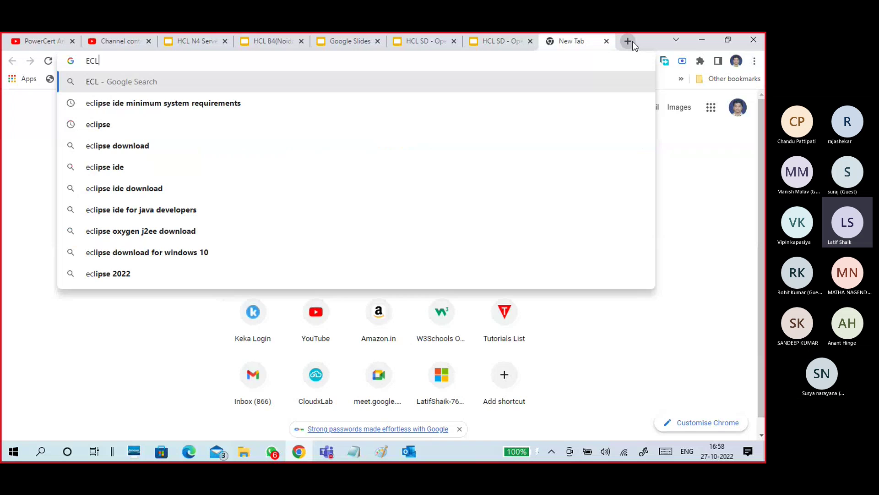
type("IPSE")
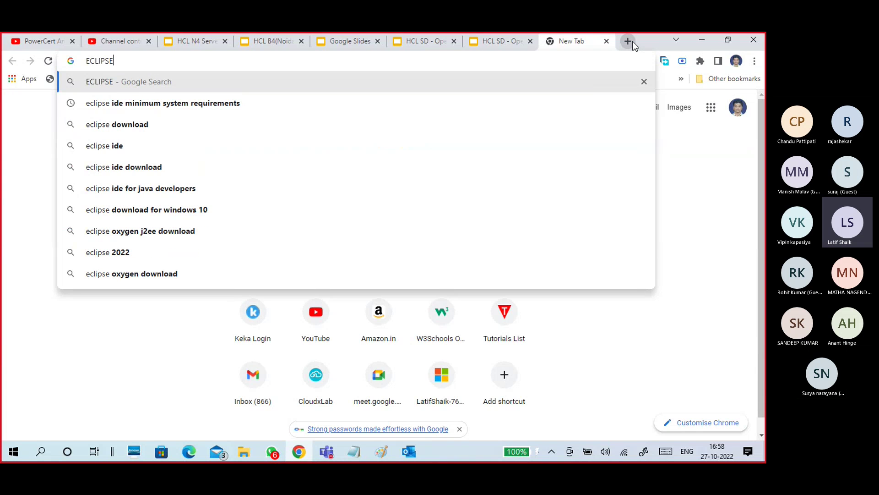
type(" IDE")
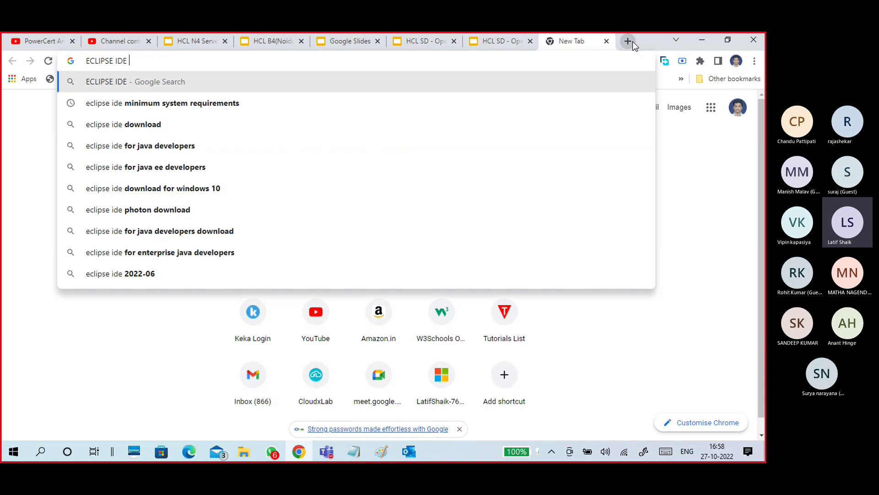
key("Return")
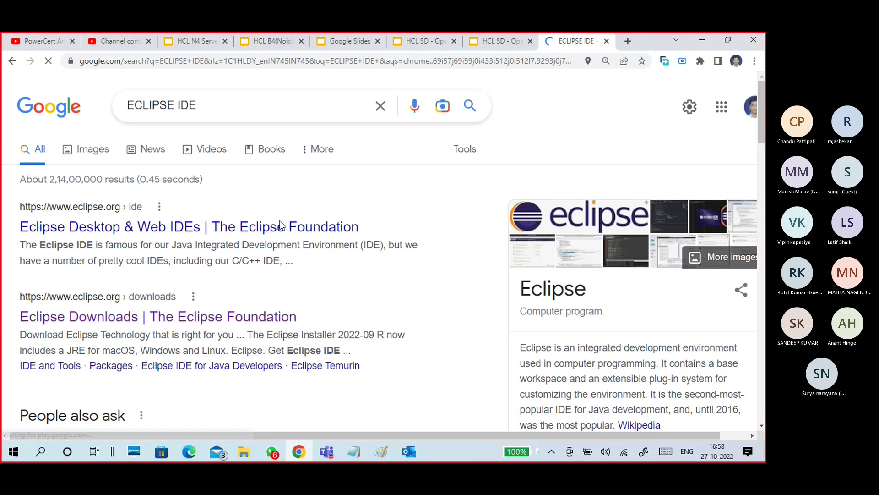
Look through the image results for ECLIPSE IDE and open the preview of the Eclipse Neon 2 Packages image
left_click(92, 150)
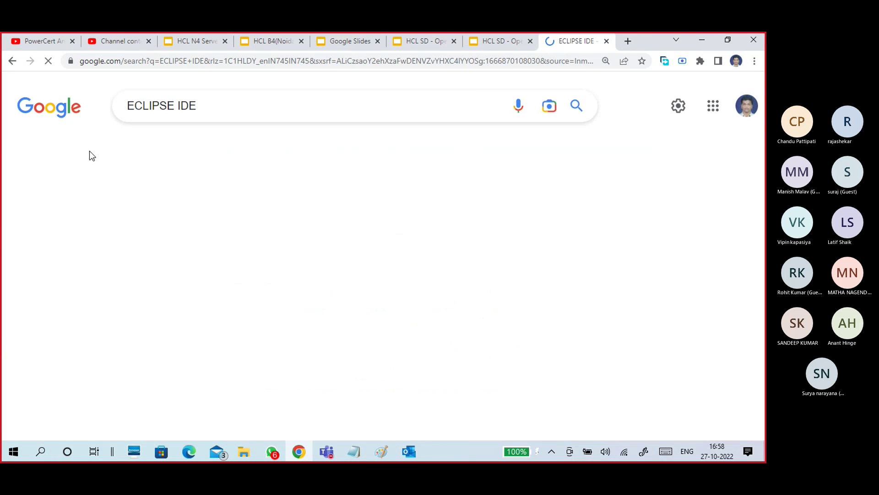
scroll(409, 299, "down", 5)
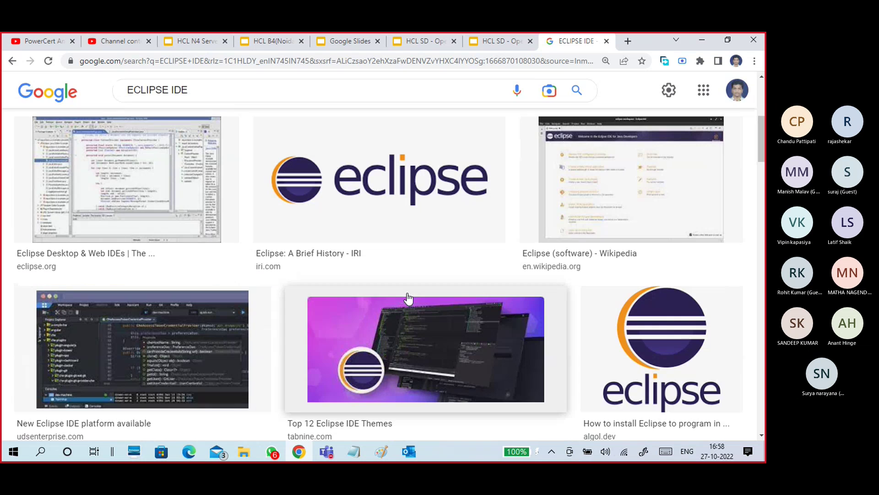
scroll(309, 300, "down", 18)
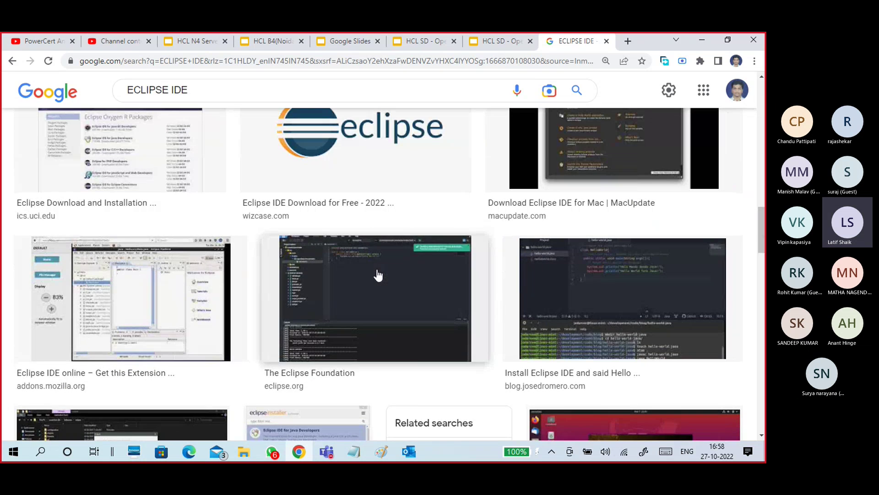
scroll(377, 275, "down", 5)
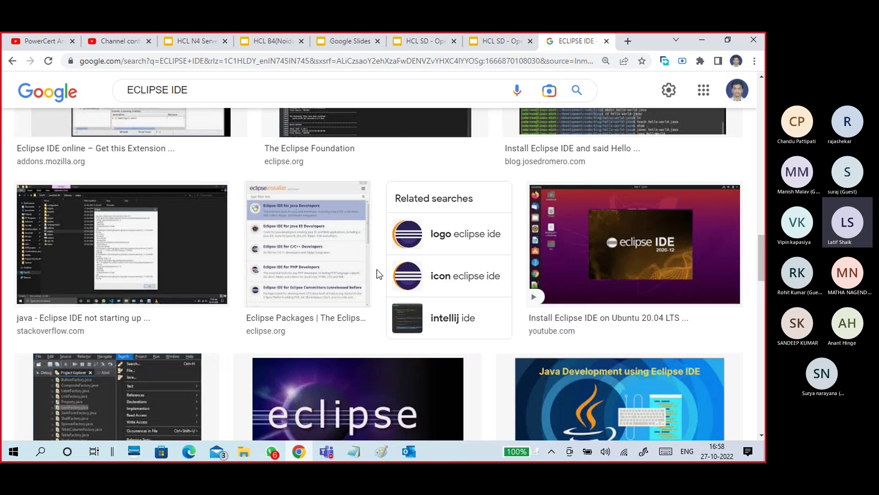
scroll(455, 251, "down", 8)
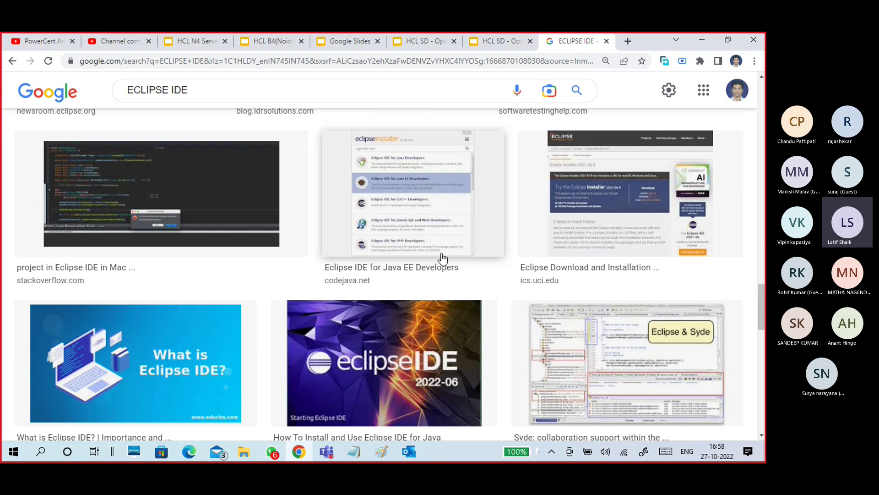
scroll(441, 256, "down", 2)
scroll(442, 254, "down", 3)
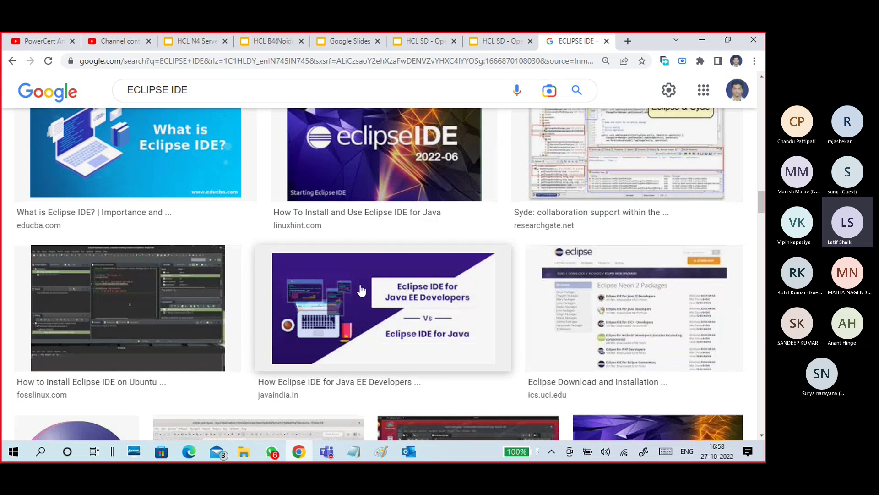
scroll(363, 289, "down", 4)
left_click(607, 179)
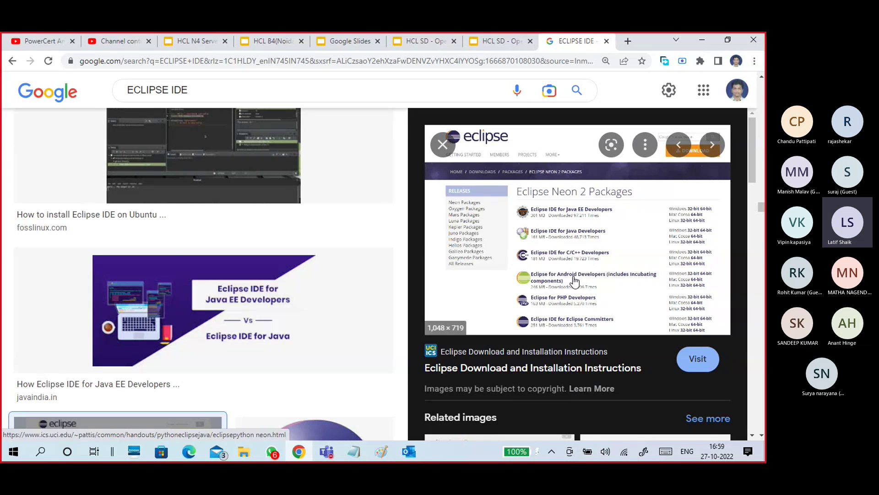
Switch to CCleaner, scan the registry for issues with all categories checked, and select the atom.exe application path entry
left_click(702, 41)
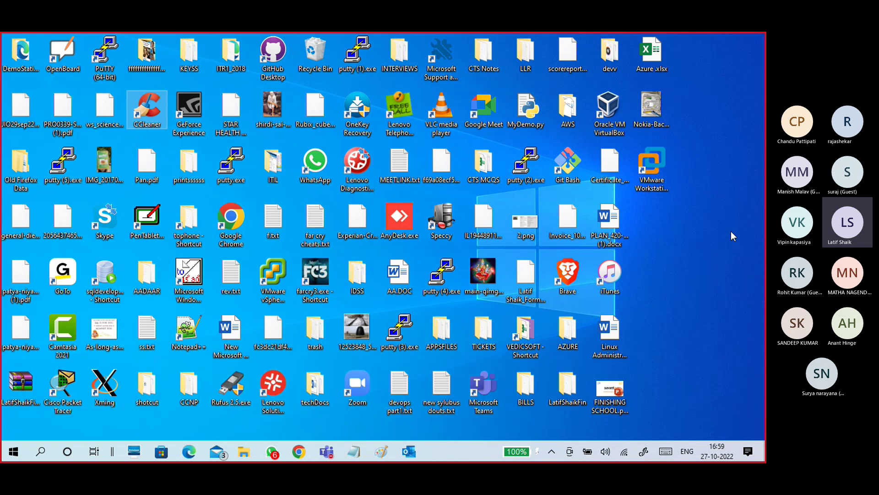
double_click(152, 115)
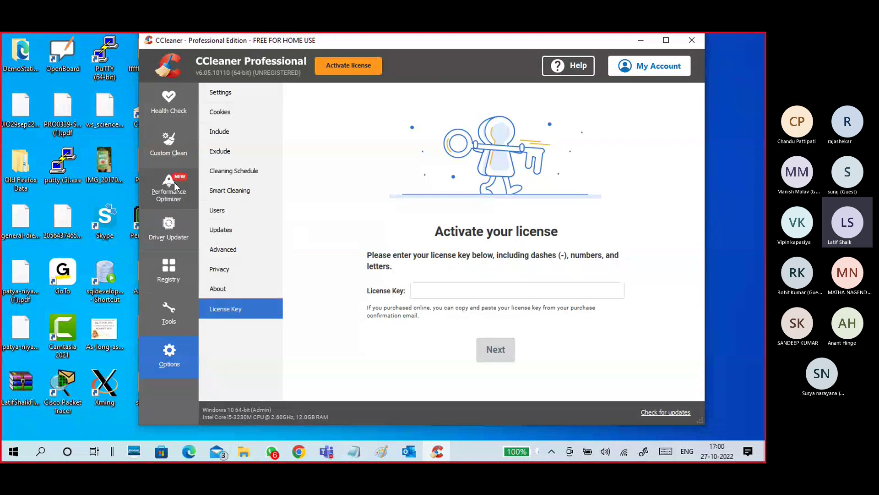
left_click(164, 266)
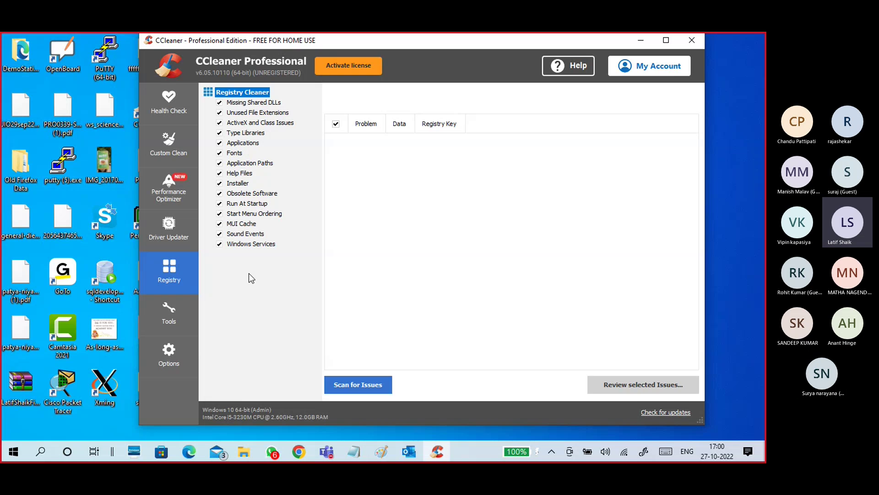
left_click(358, 382)
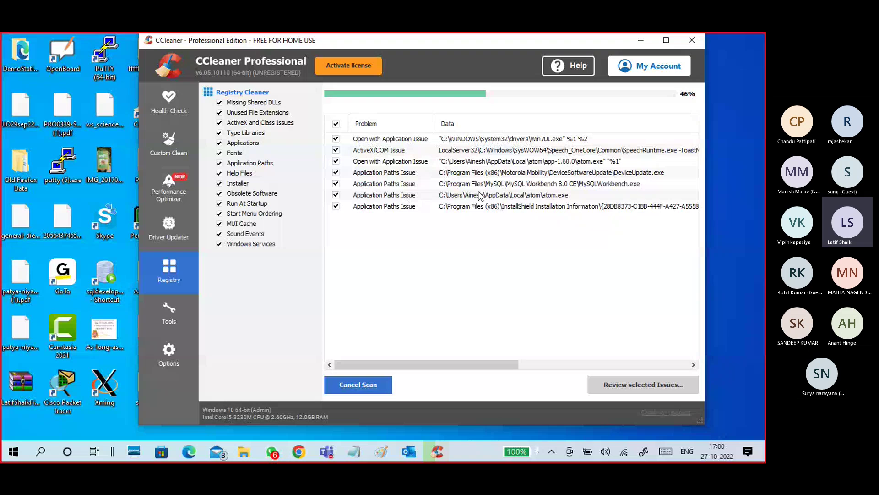
left_click(487, 197)
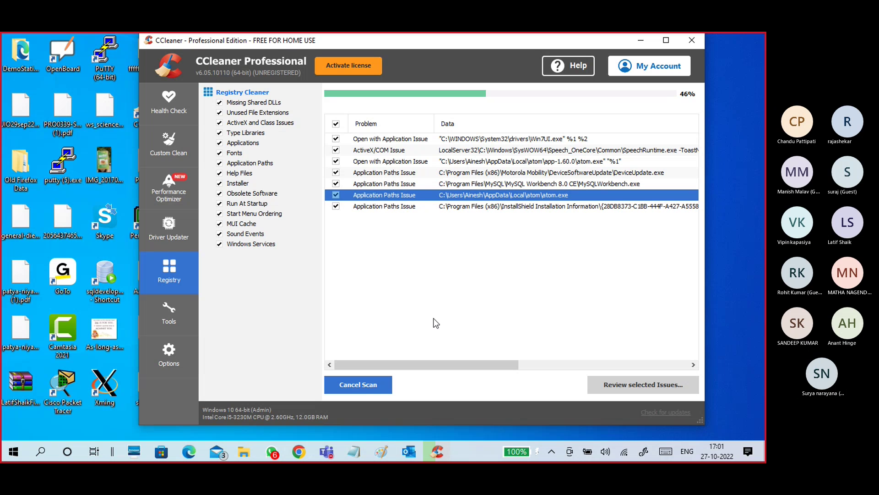
Switch to the Registry Editor by running regedit and expand the HKEY_LOCAL_MACHINE\SOFTWARE key
key("super+r")
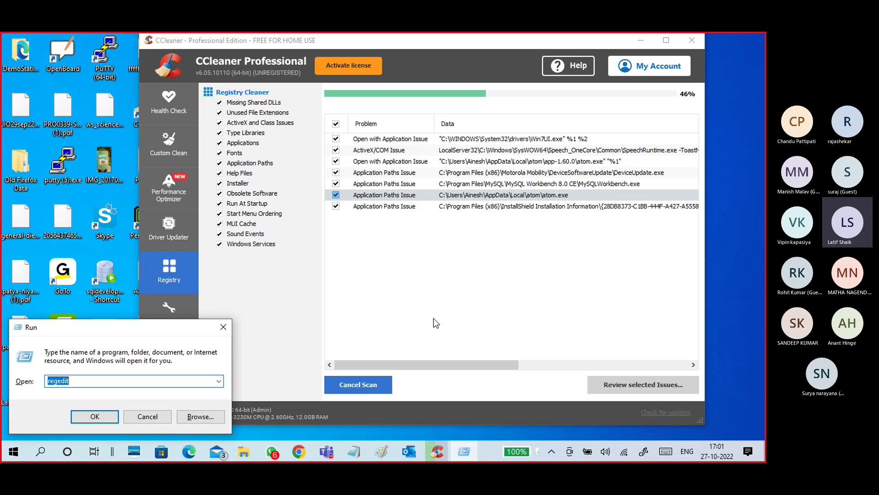
key("Return")
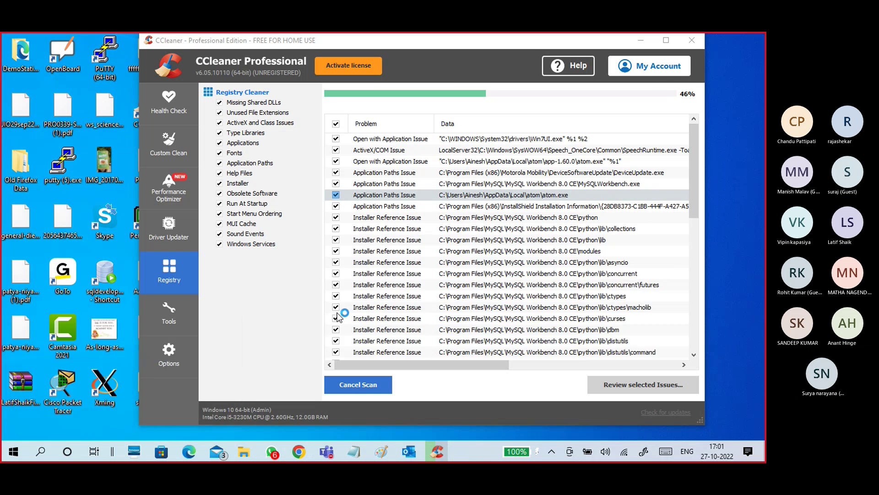
left_click(66, 155)
double_click(68, 157)
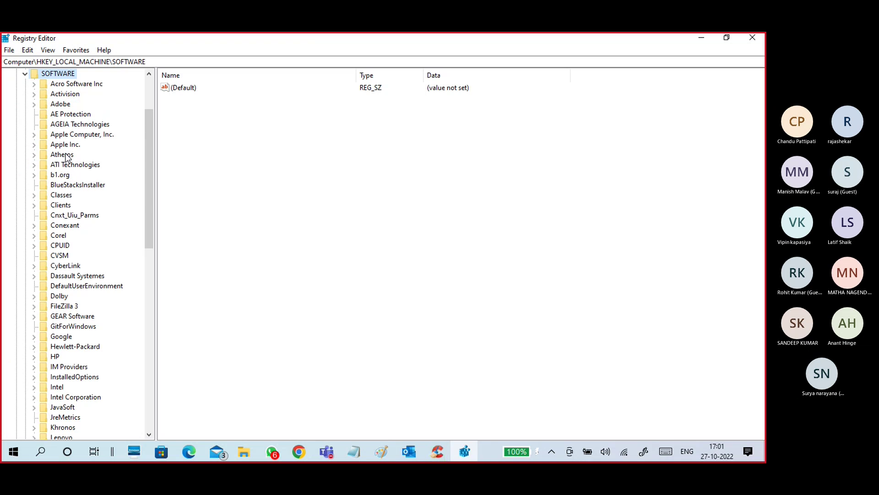
Examine the values of the Activision, Atheros, Conexant, Khronos and Lenovo keys and look through the remaining keys under SOFTWARE
left_click(71, 94)
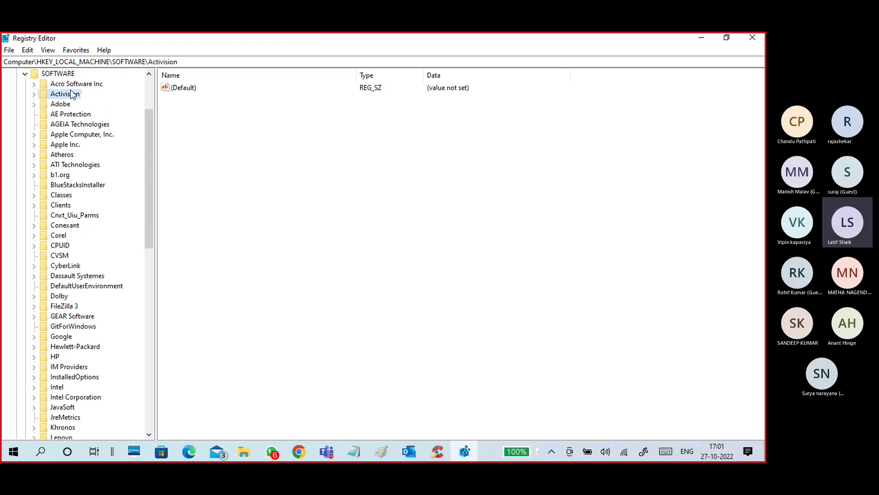
left_click(67, 155)
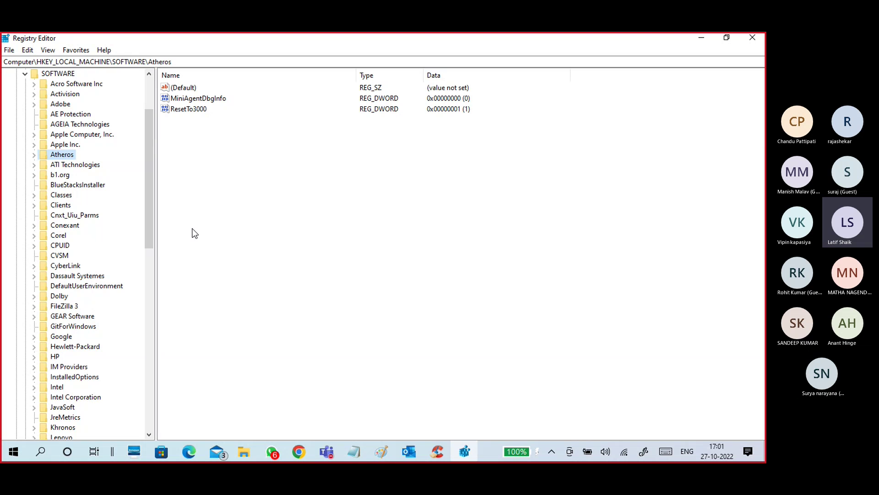
left_click(80, 227)
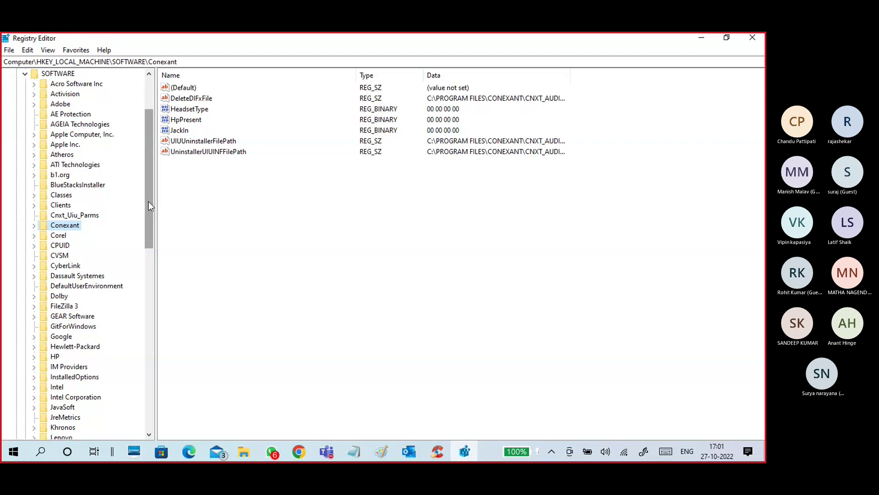
left_click_drag(150, 194, 151, 256)
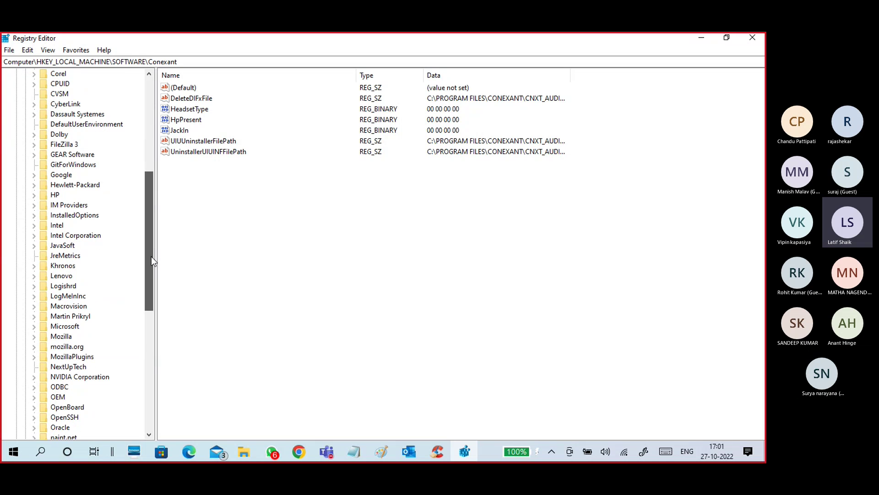
left_click(64, 267)
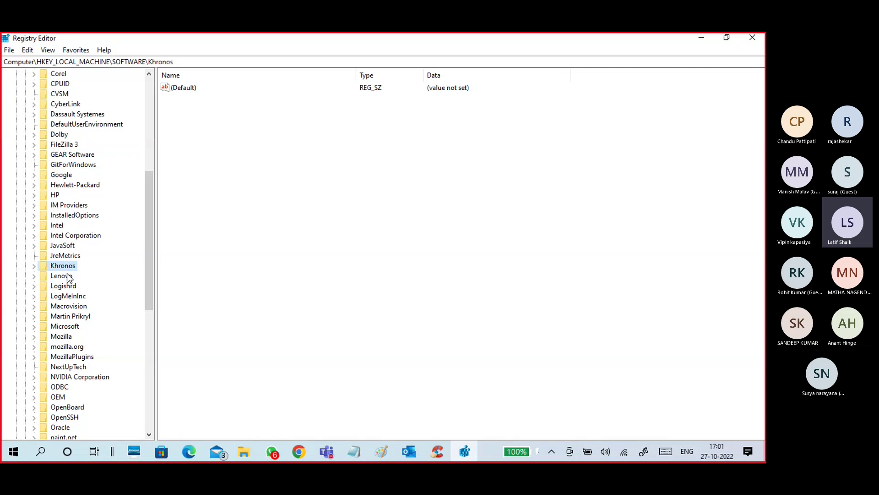
left_click(68, 276)
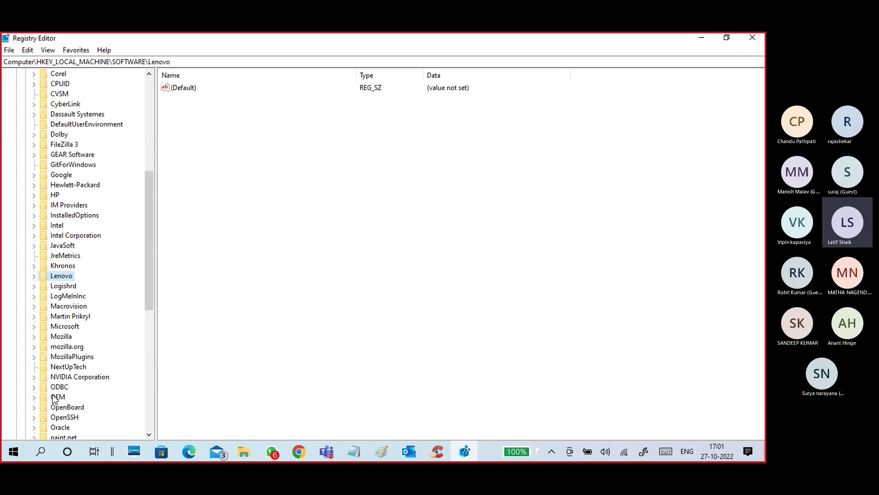
left_click_drag(153, 243, 152, 314)
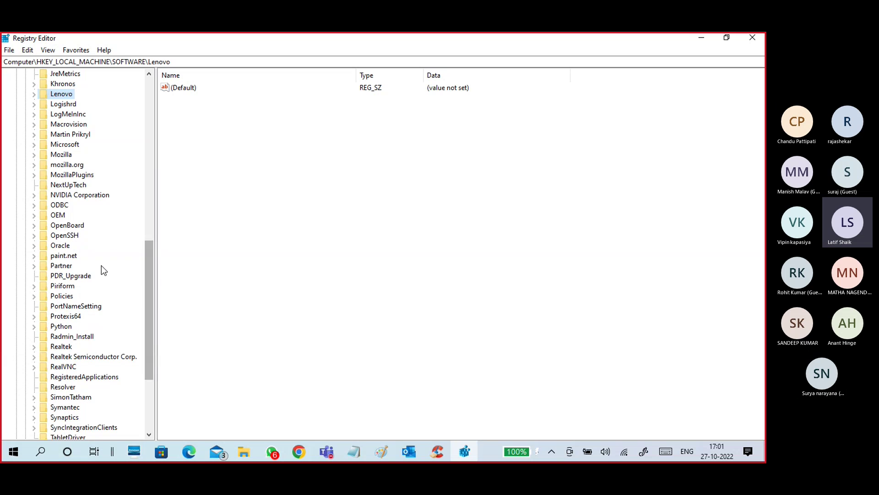
scroll(97, 281, "down", 4)
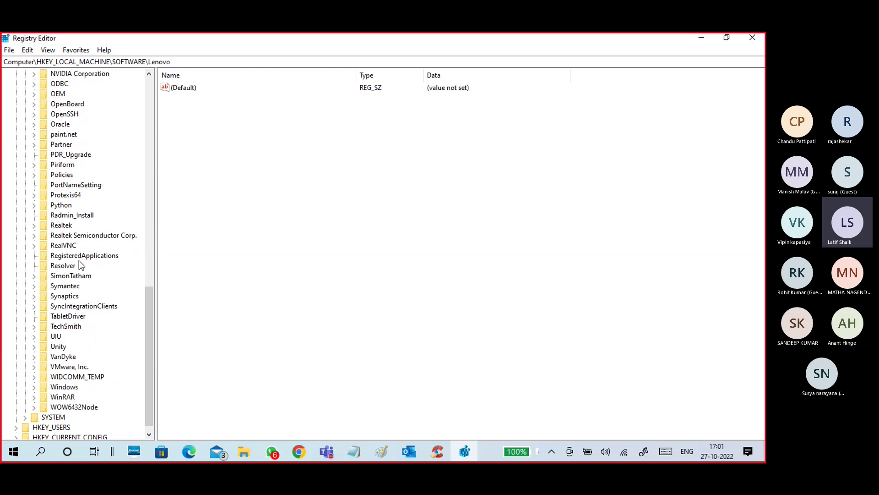
Expand the Python\PythonCore key under SOFTWARE and examine the values of its 3.10, 3.6 and 3.8 subkeys
left_click(64, 205)
left_click(35, 204)
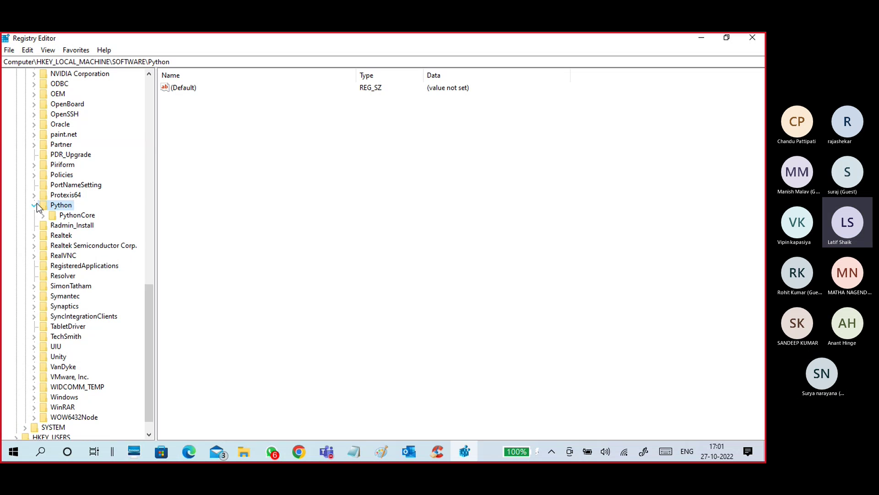
left_click(43, 216)
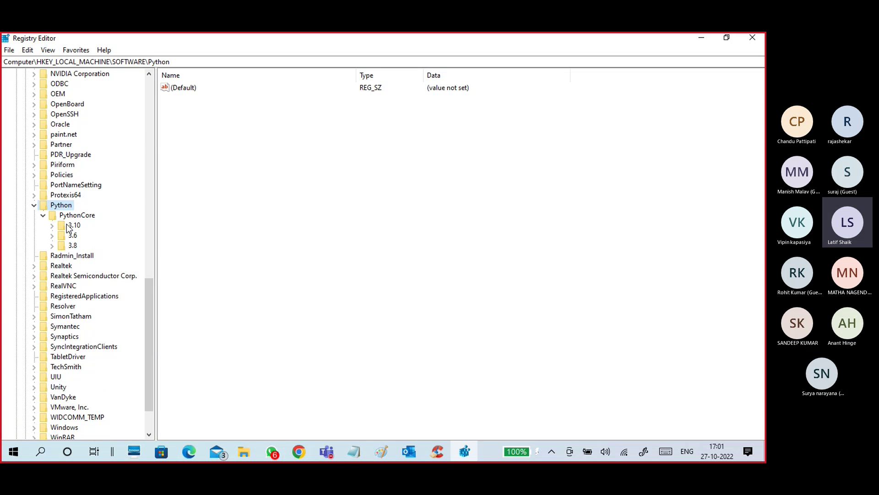
left_click(75, 226)
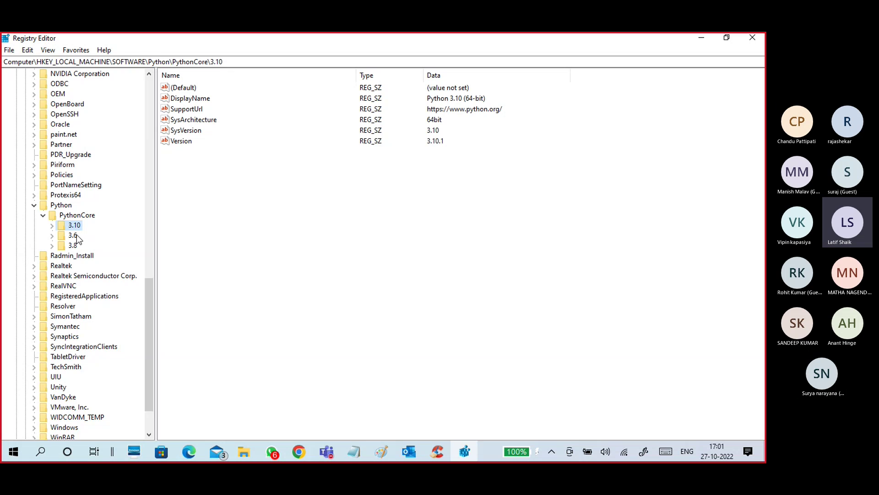
left_click(76, 234)
left_click(76, 249)
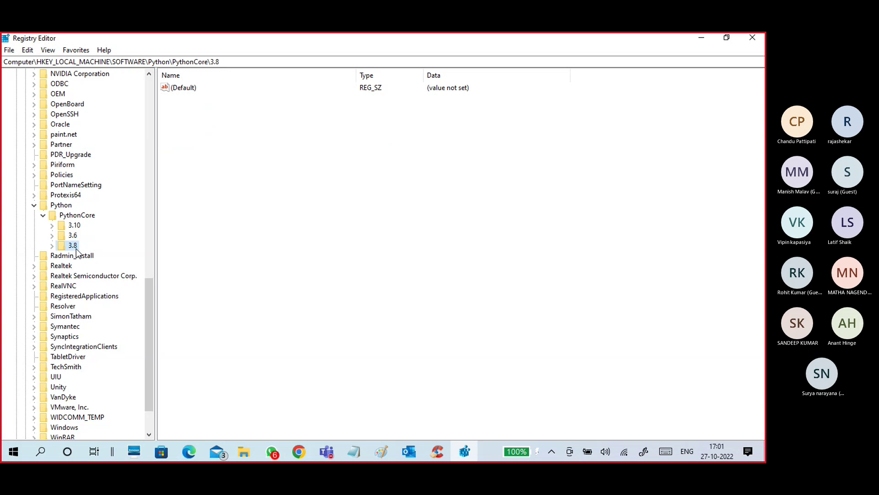
left_click(70, 237)
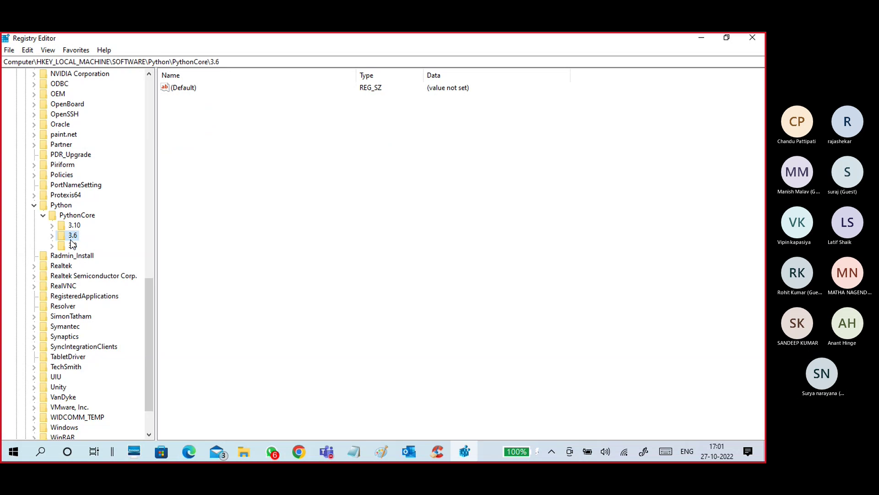
Expand the 3.10, 3.6 and 3.8 version keys to view their subkeys, and collapse the Python key
left_click(52, 225)
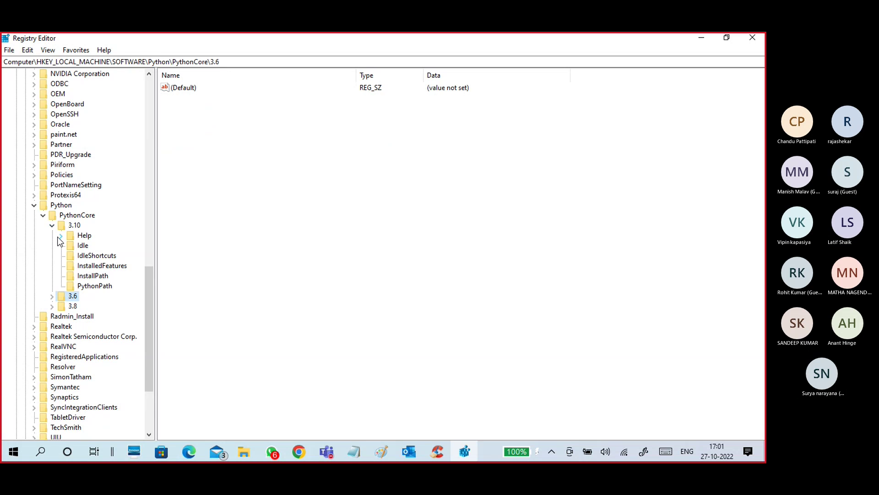
left_click(52, 295)
left_click(52, 347)
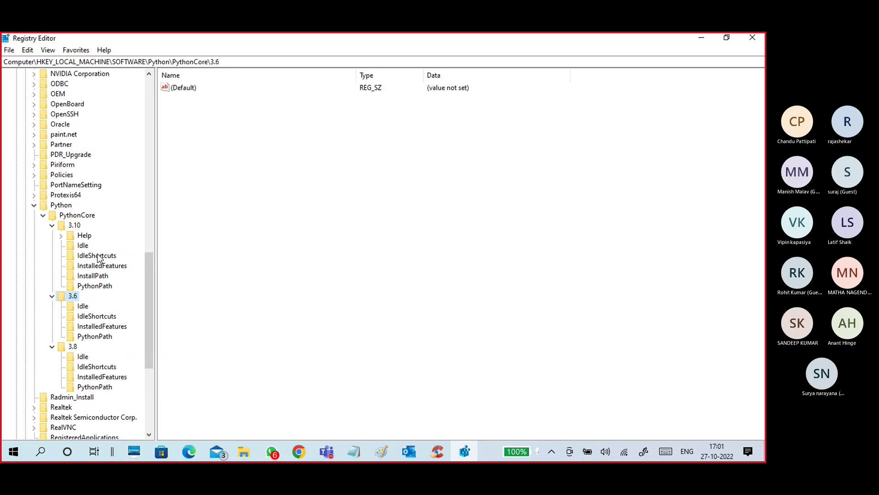
left_click(33, 205)
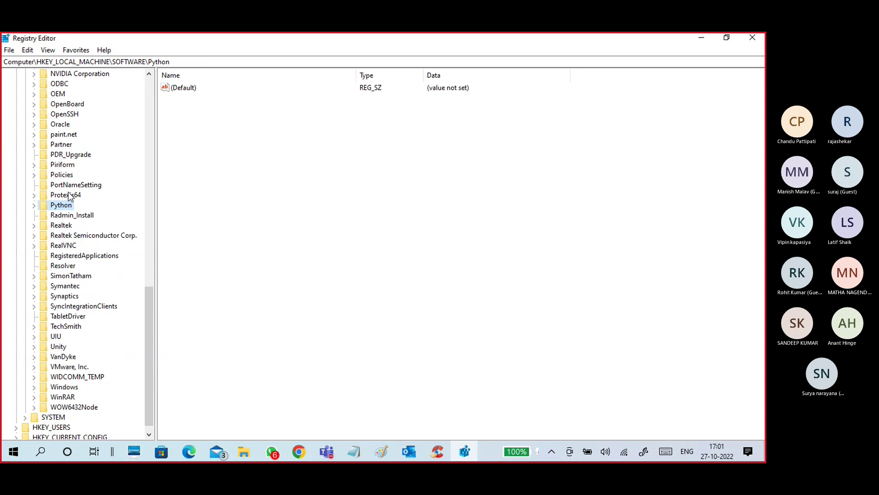
Expand the Piriform key, examine the values of its CCleaner, Speccy and Browser subkeys, and collapse it
left_click(73, 166)
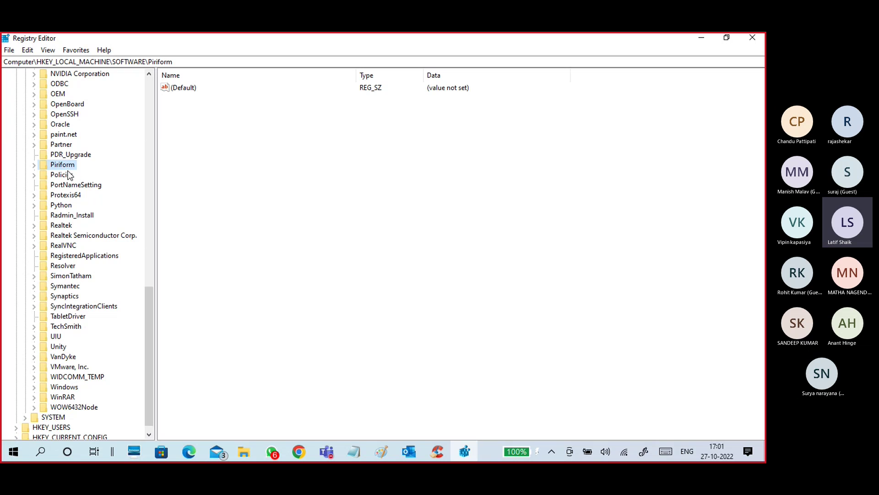
left_click(35, 164)
left_click(73, 186)
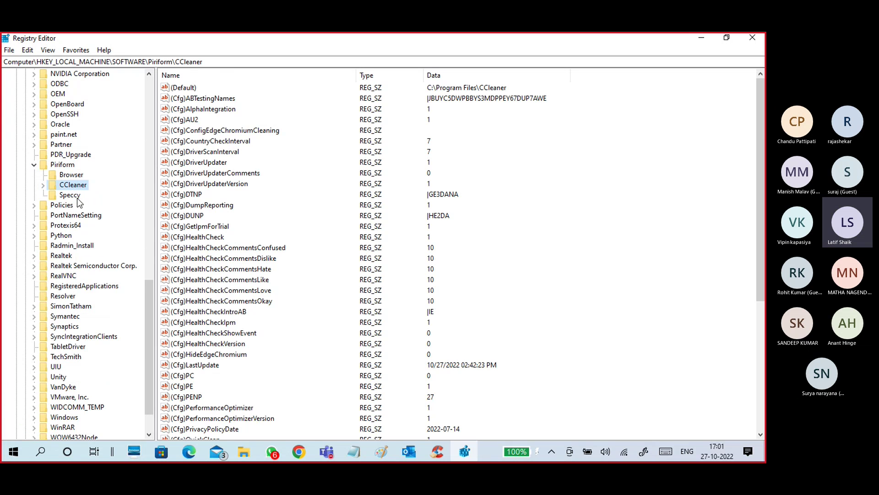
left_click(71, 195)
left_click(75, 175)
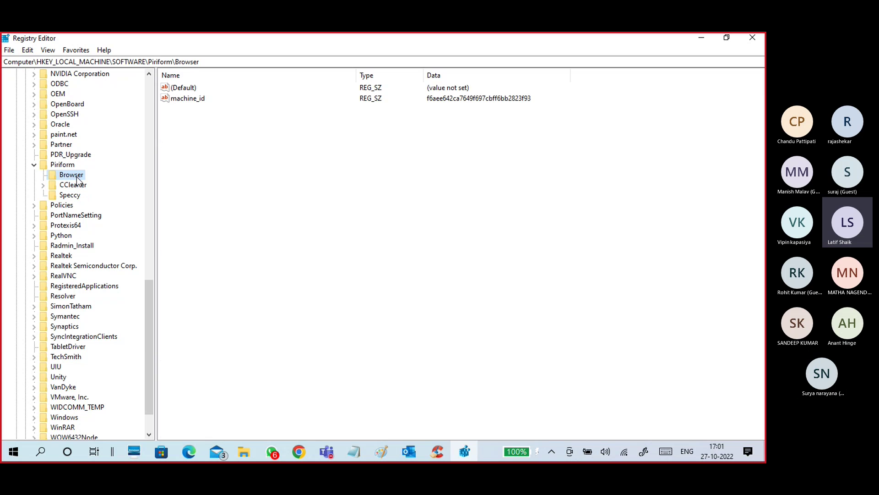
left_click(60, 165)
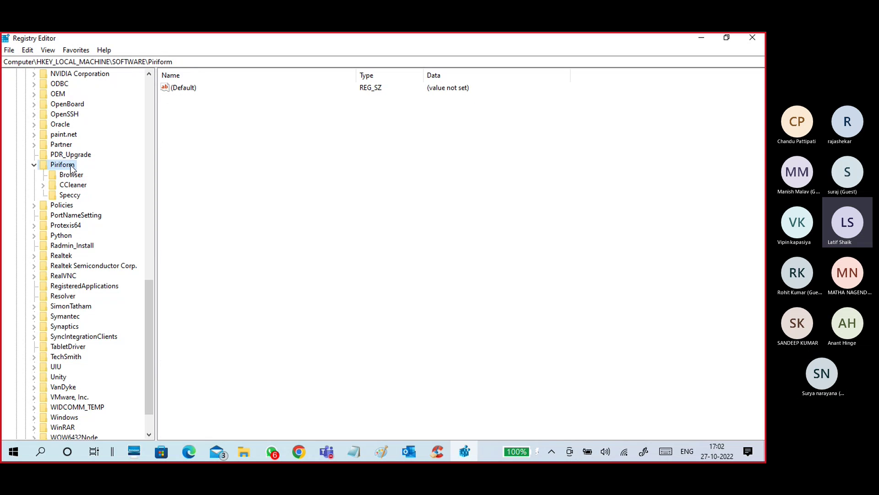
left_click(34, 164)
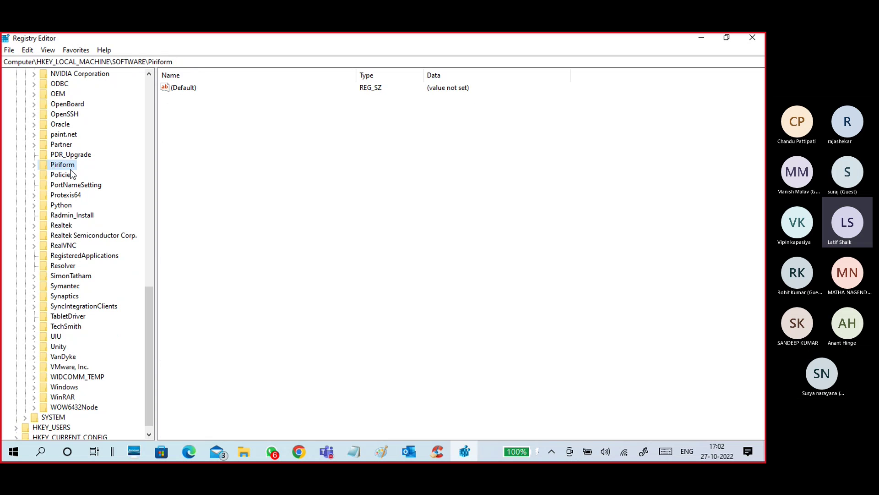
Switch back to CCleaner by minimizing the Registry Editor and look through the list of found registry issues
left_click(726, 38)
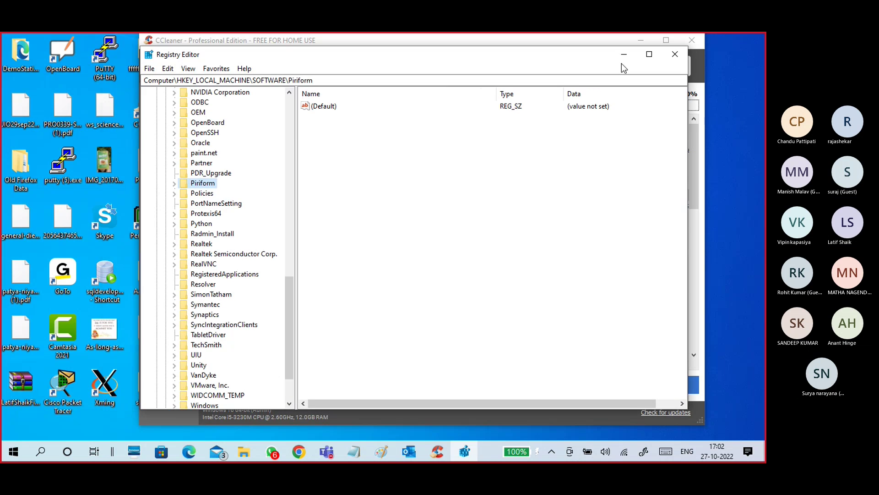
left_click(623, 55)
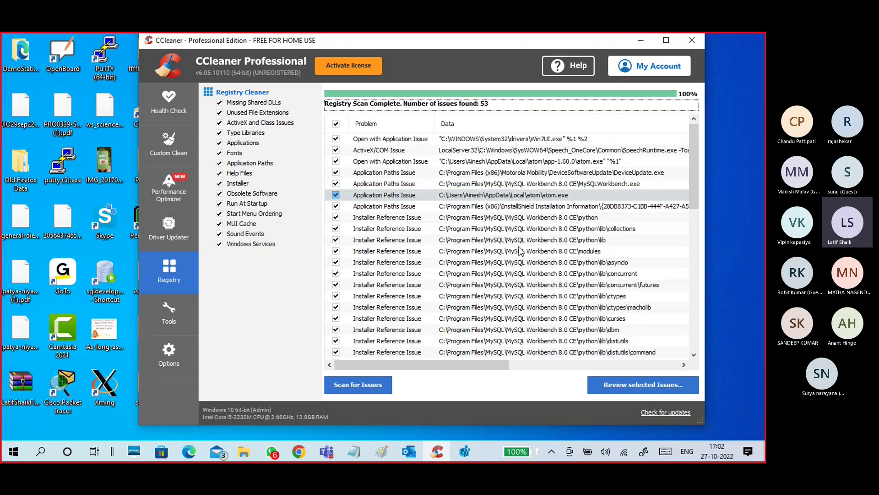
scroll(523, 254, "down", 4)
scroll(534, 265, "down", 2)
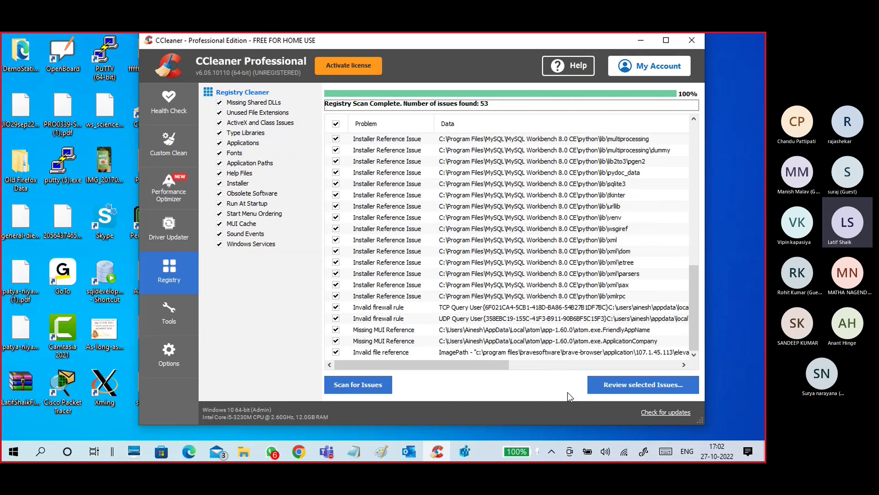
Review the selected registry issues, decline the registry backup, and fix all selected issues
left_click(614, 386)
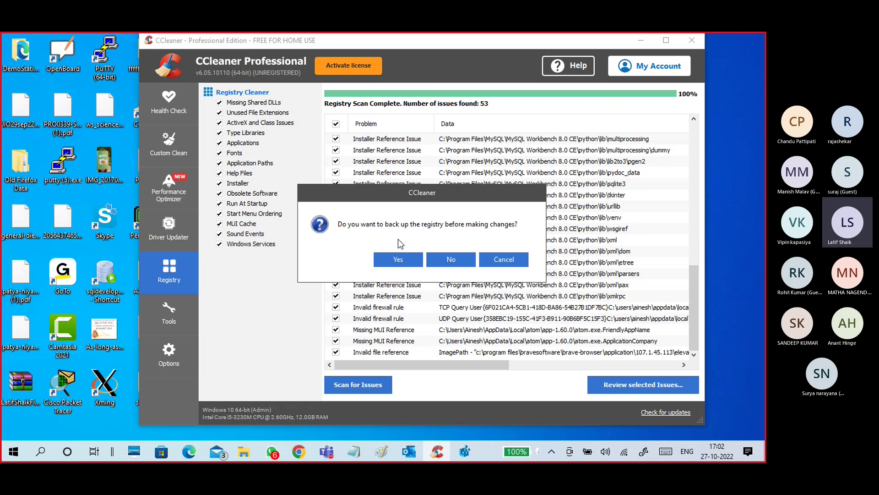
left_click(448, 258)
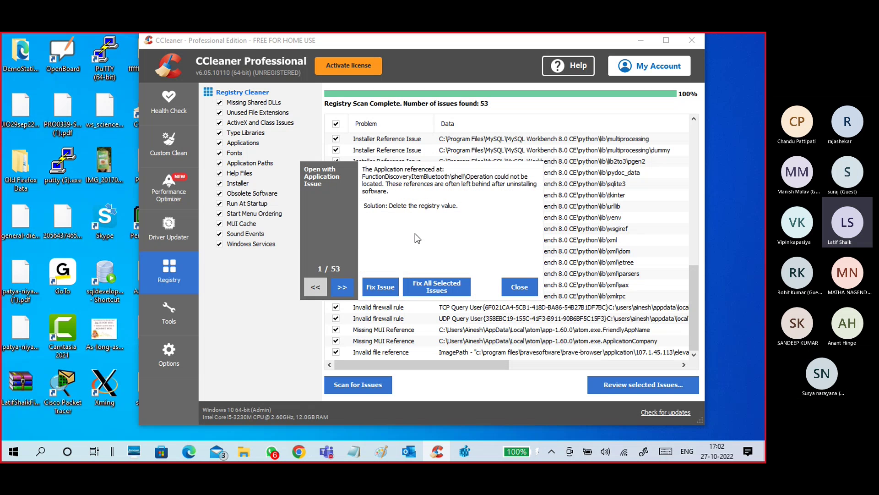
left_click(437, 294)
left_click(521, 287)
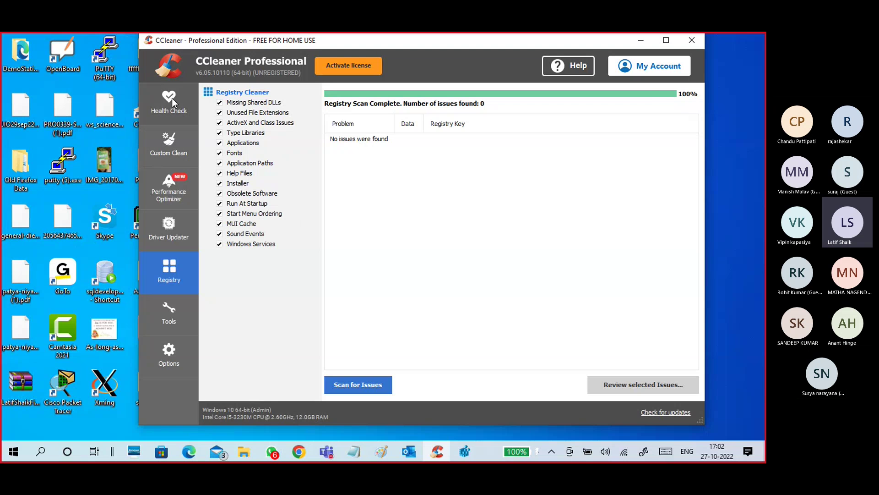
Close both CCleaner and the Registry Editor
left_click(691, 42)
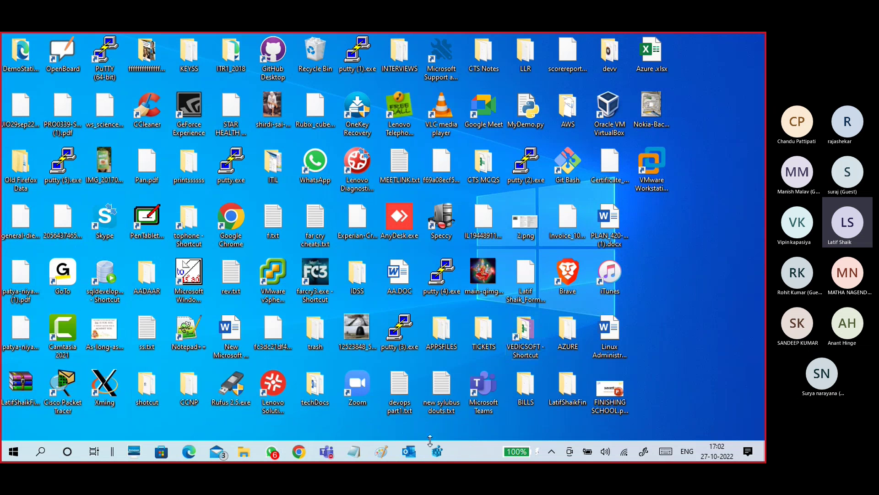
left_click(437, 451)
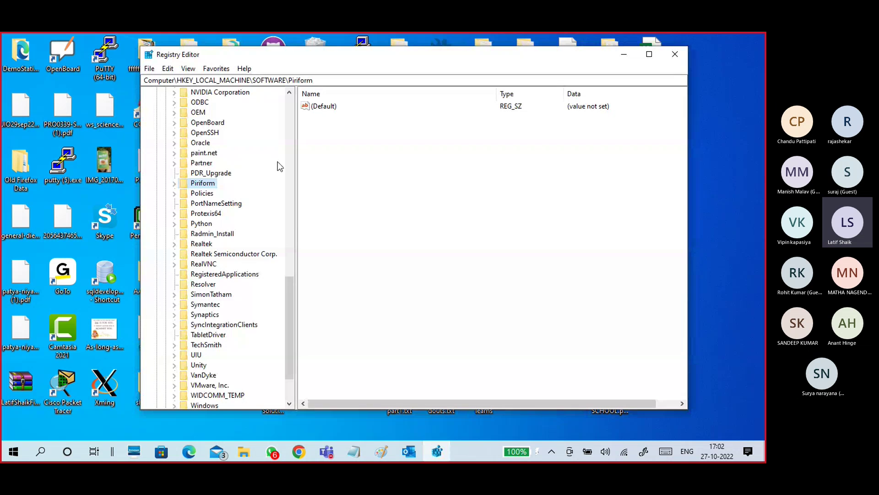
left_click(675, 54)
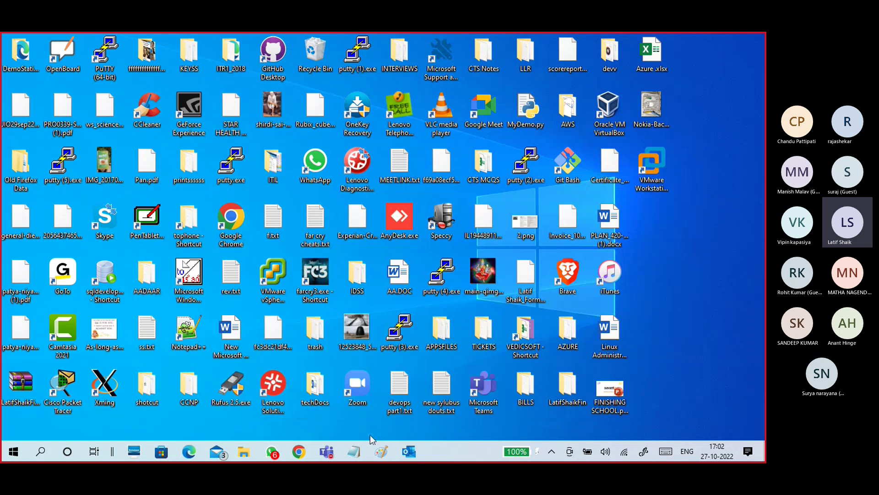
Switch to Chrome and open the HCL SD presentation showing the "Registry - regedit.exe" slide
left_click(299, 451)
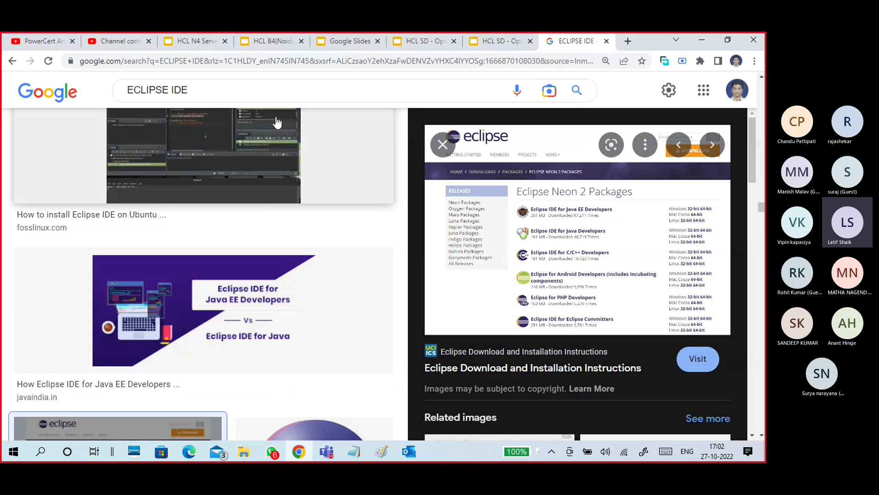
left_click(424, 43)
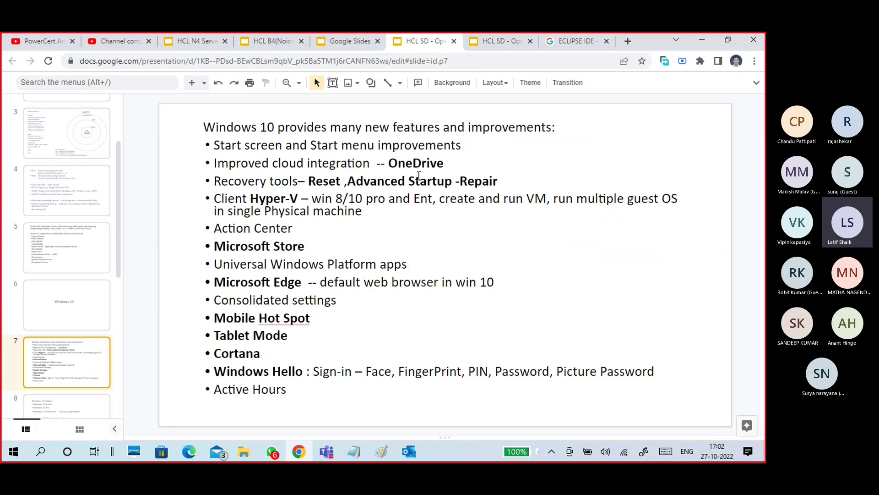
left_click(492, 41)
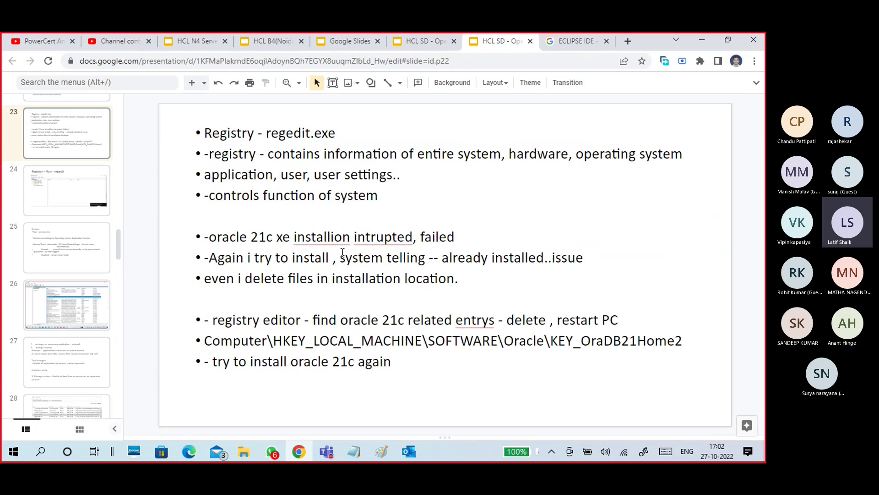
Highlight the three lines about the interrupted Oracle 21c XE installation on the registry slide, and clear the selection
left_click(343, 252)
left_click_drag(458, 278, 204, 236)
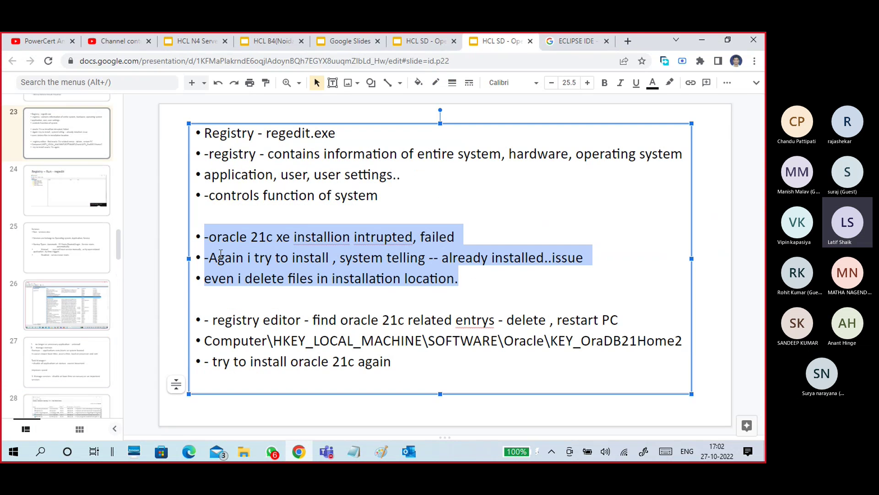
left_click(314, 300)
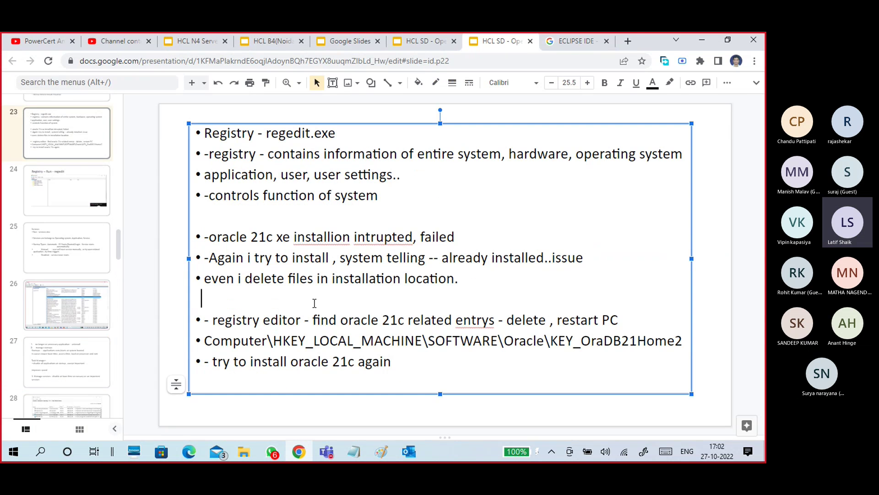
left_click(147, 236)
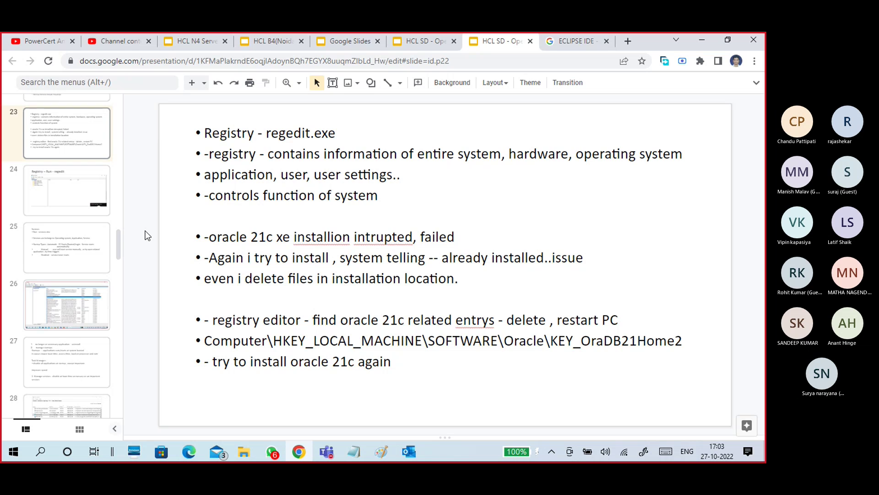
Look through slides 22 to 26, from the Run commands list past the registry slides to the Services screenshot
key("Up")
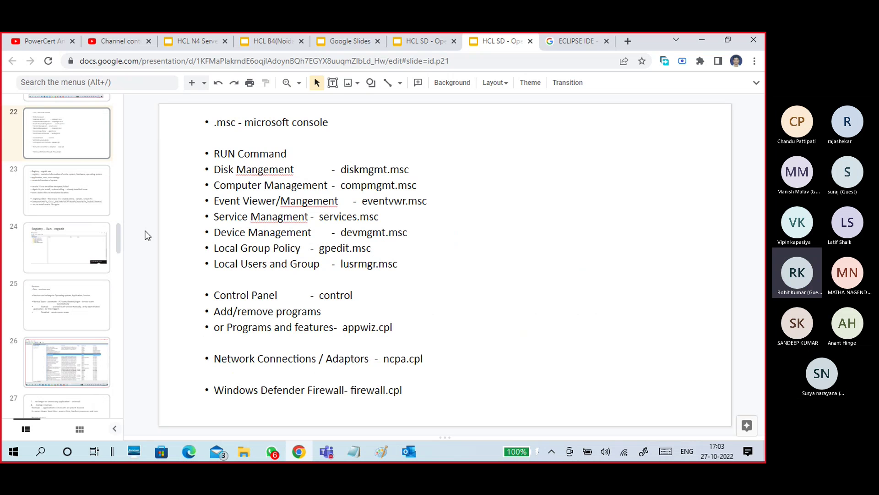
key("Down")
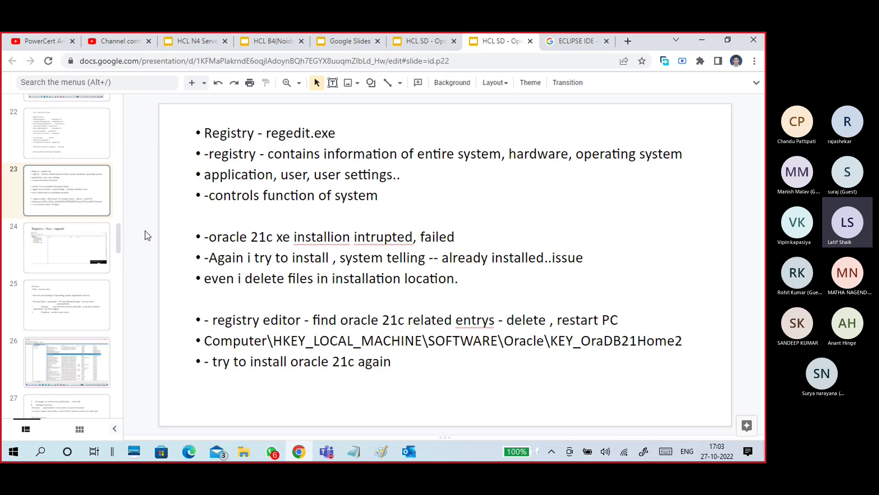
key("Down")
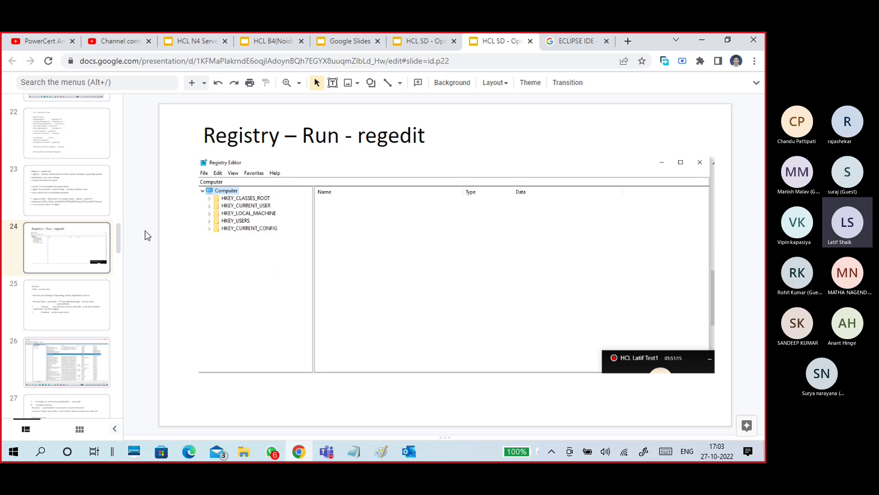
key("Up")
key("Down")
key("Down")
key("Down")
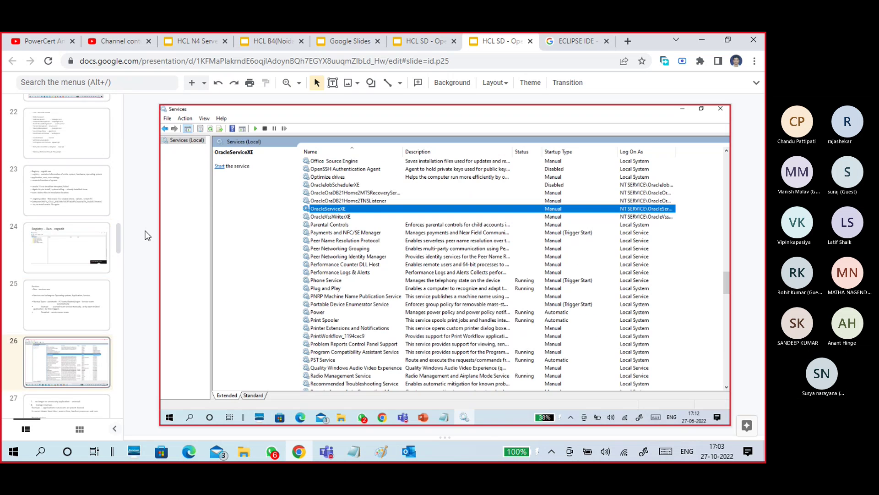
Go back through the slides before the registry notes and review them forward again up to the Services screenshot slide
key("Up")
key("Up")
key("Up")
key("Up")
key("Up")
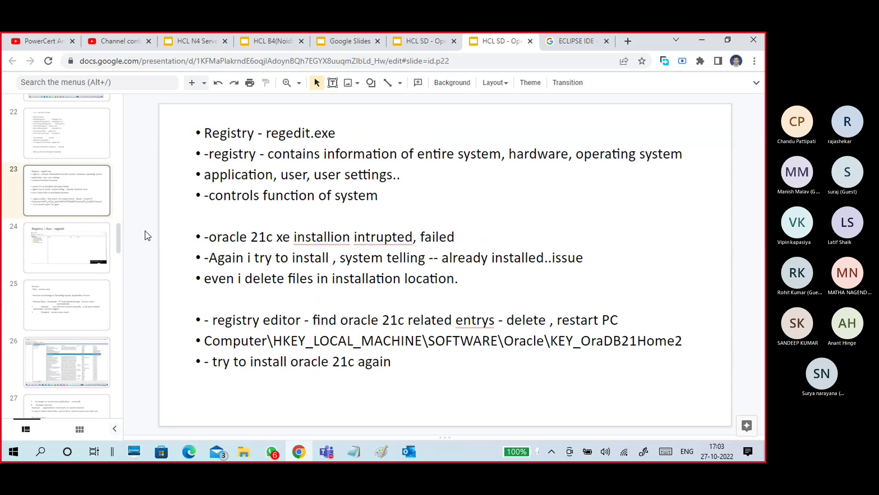
key("Down")
key("Down")
key("Down")
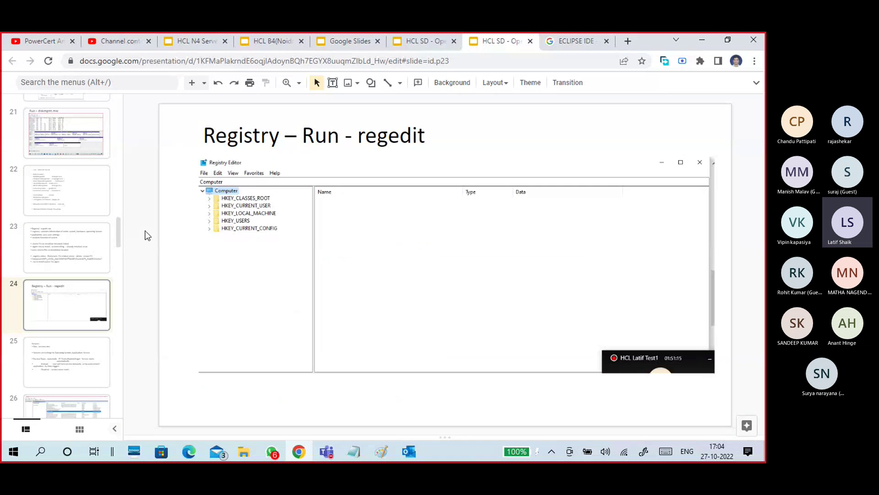
key("Down")
key("Down")
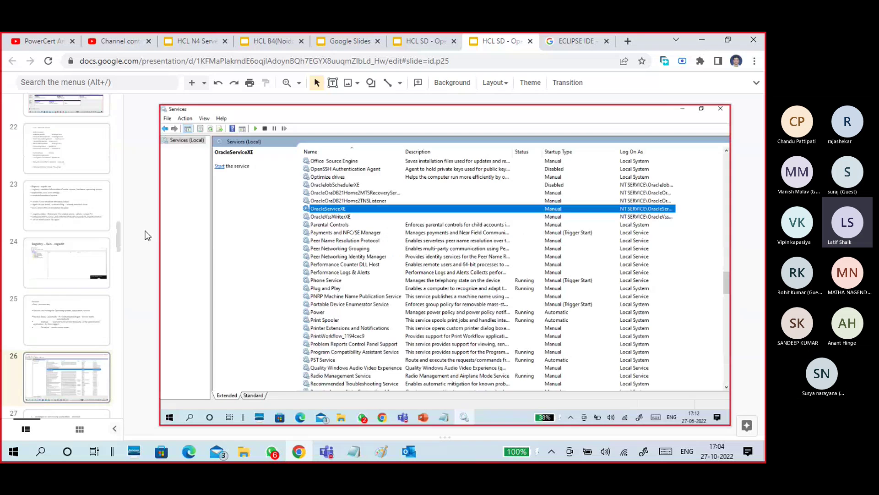
Look through slides 27 to 32 of the presentation and return to the Task Manager startup slide
key("Down")
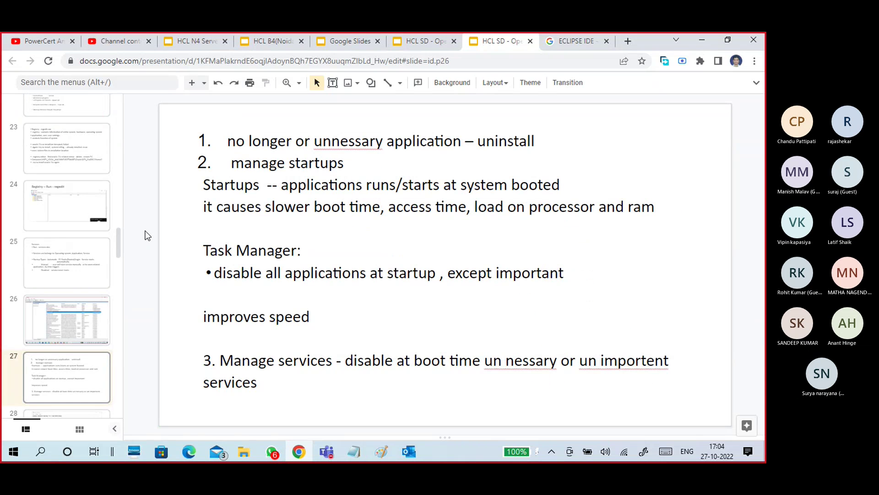
key("Down")
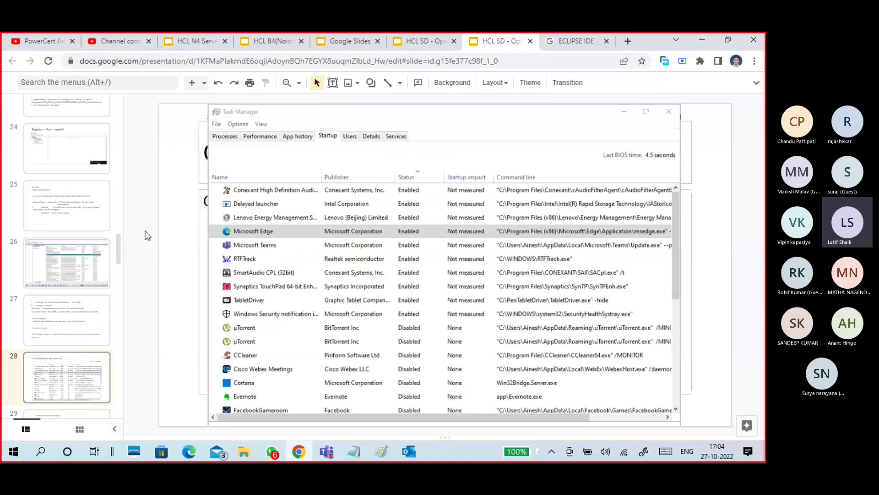
key("Down")
key("Down")
key("Down")
key("Down")
key("Up")
key("Up")
key("Up")
key("Up")
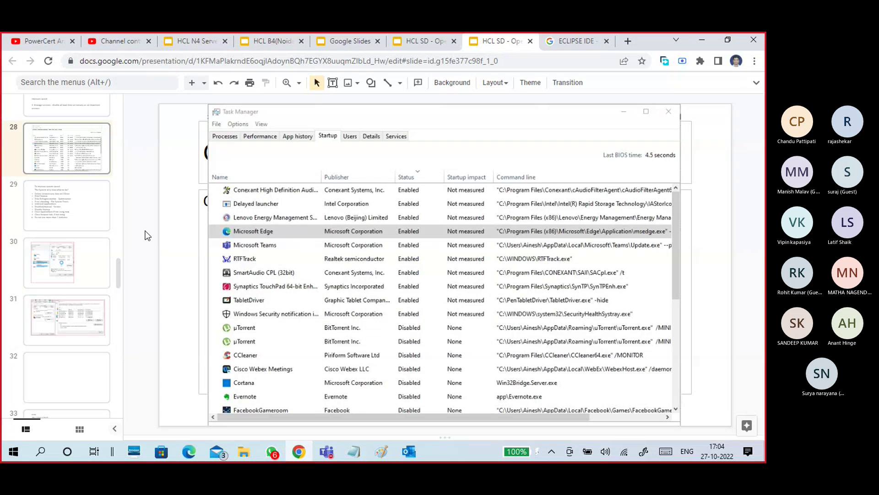
Switch to File Explorer, show the drives in This PC and refresh the view
left_click(244, 451)
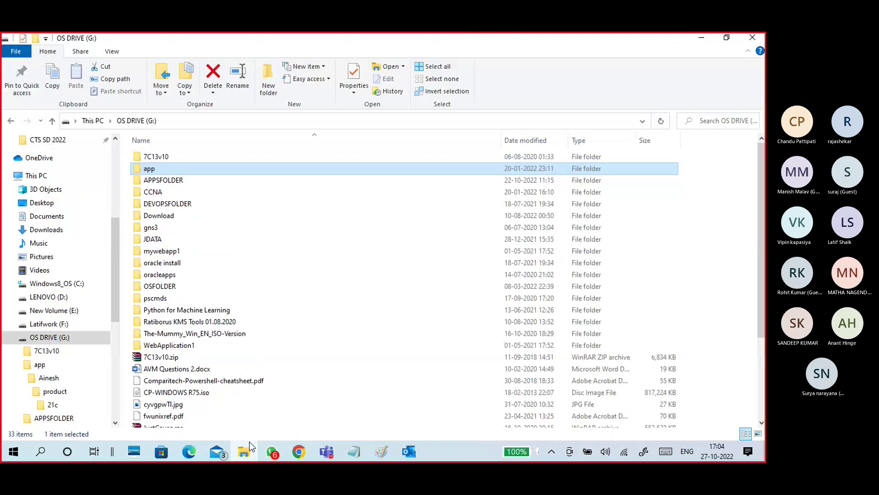
left_click(10, 337)
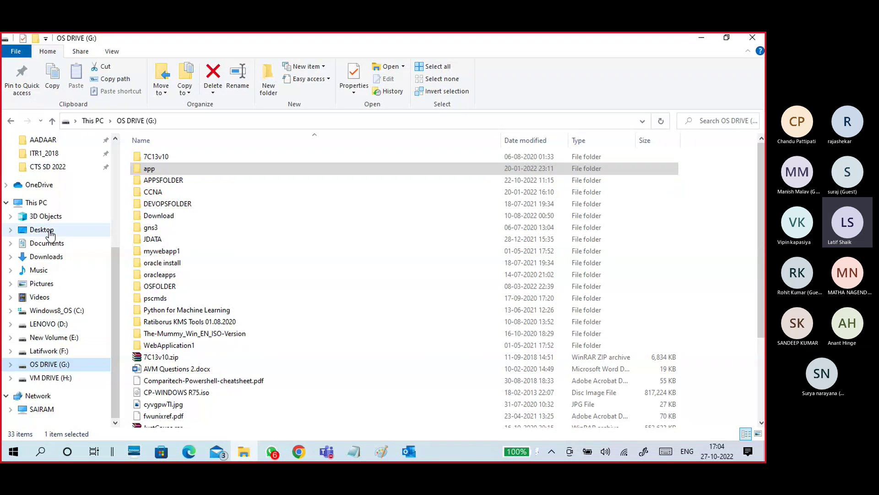
left_click(37, 202)
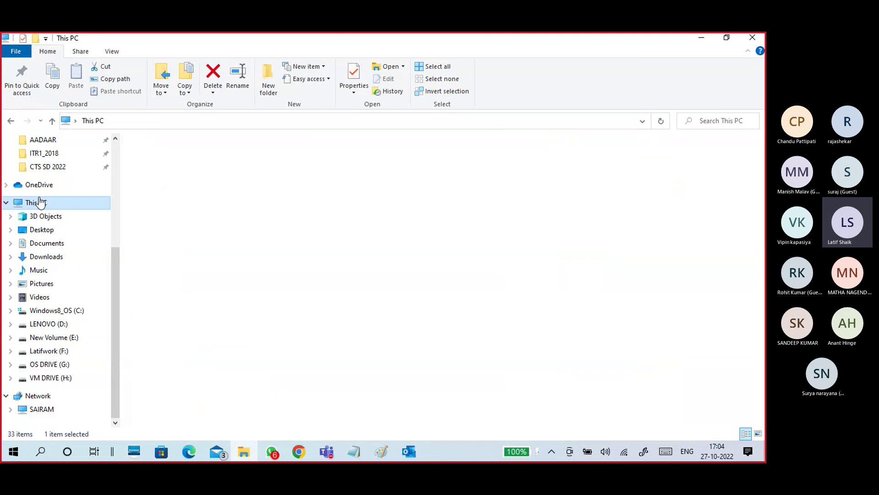
right_click(281, 312)
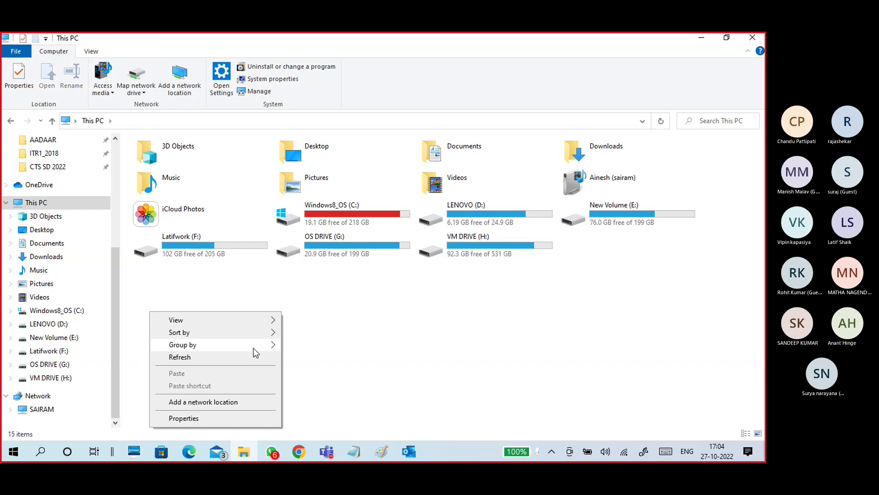
left_click(254, 349)
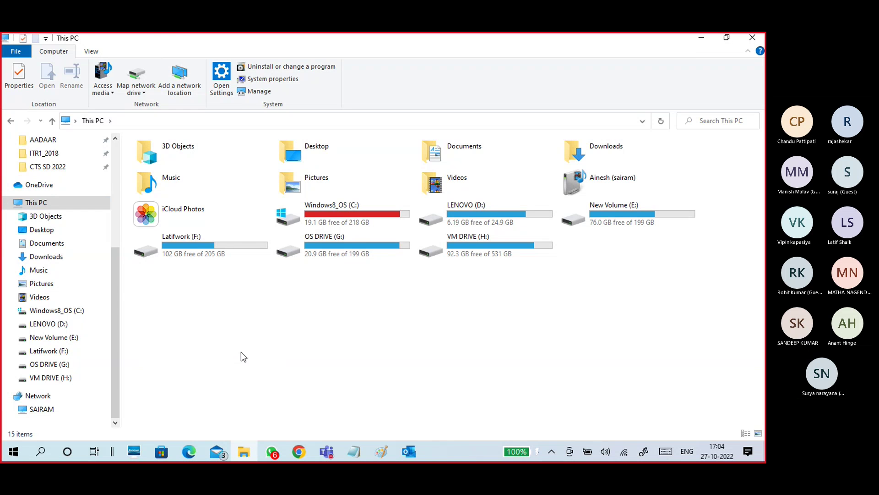
Open the properties of the Windows8_OS (C:) drive
left_click(326, 214)
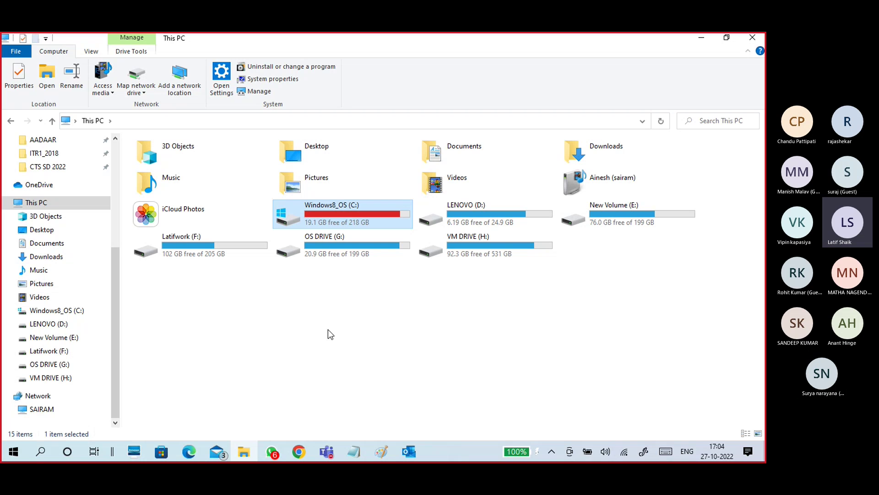
double_click(362, 213)
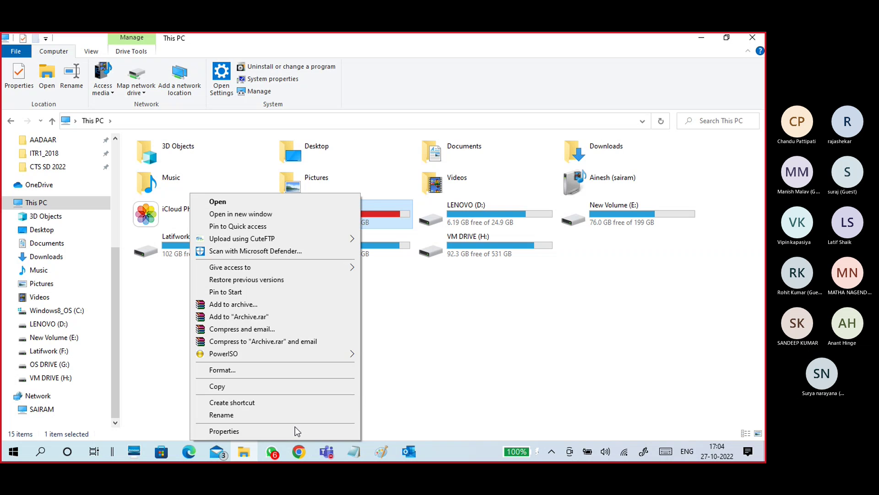
left_click(256, 433)
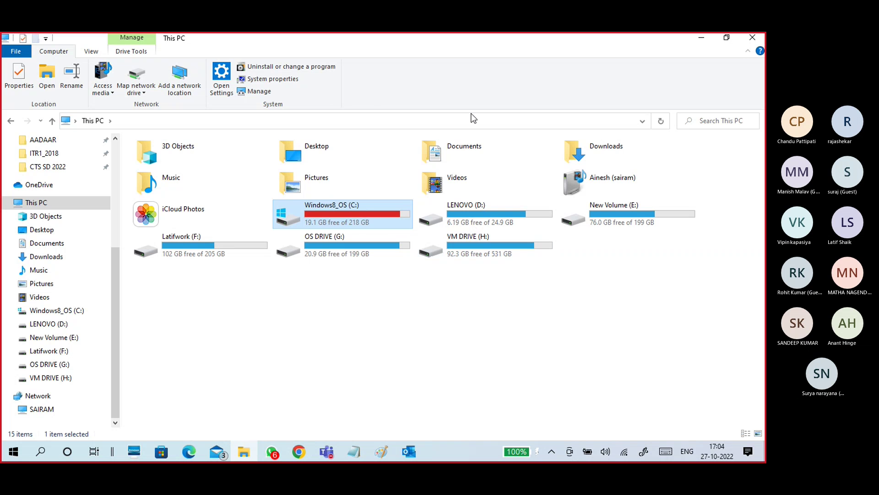
left_click_drag(457, 158, 491, 108)
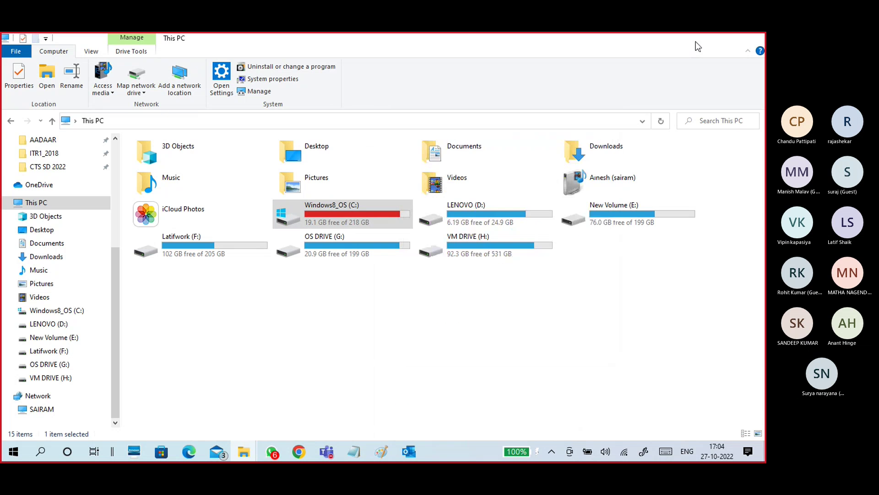
Bring This PC back behind the C: drive properties and move the dialog clear of the C: drive entry
left_click(696, 41)
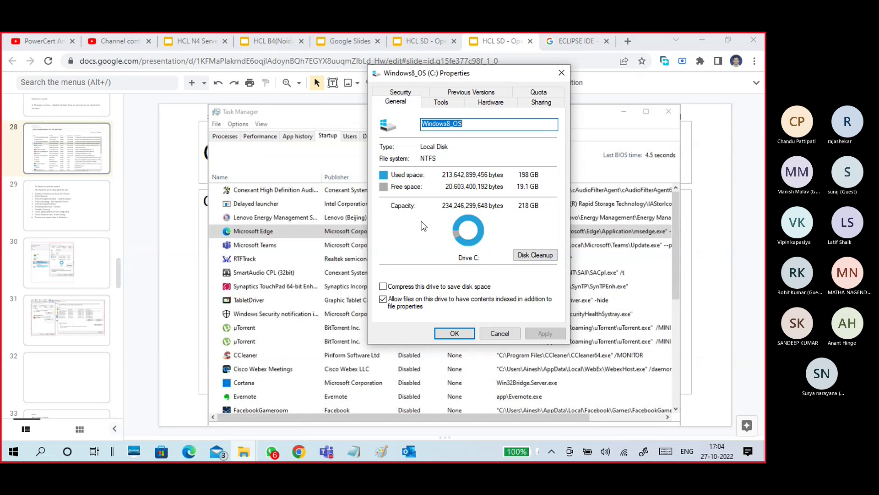
left_click_drag(423, 80, 429, 92)
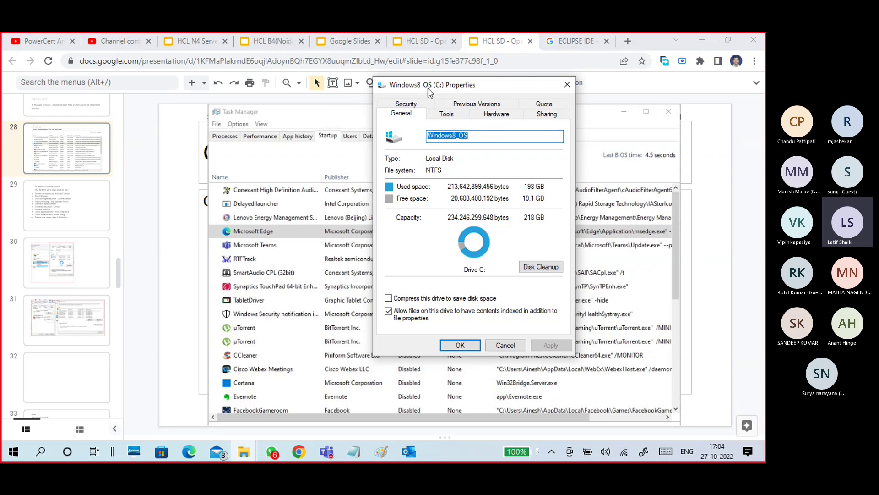
left_click(251, 453)
left_click(249, 430)
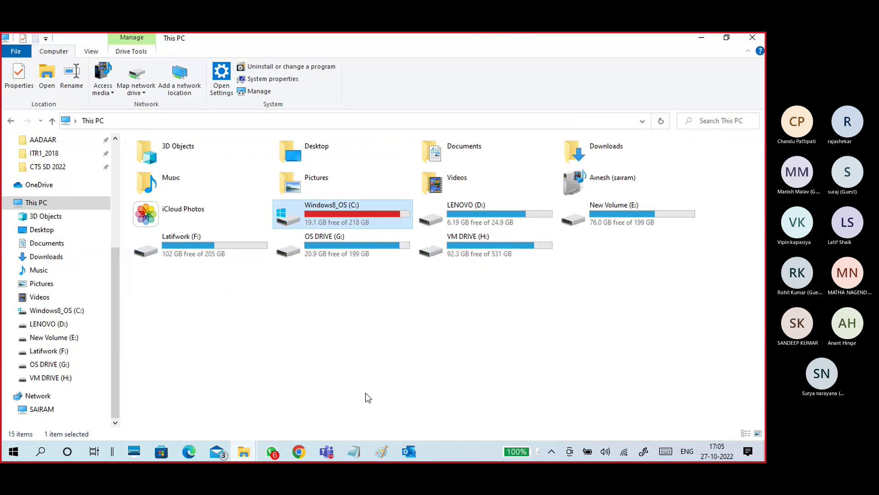
left_click(245, 452)
left_click(311, 397)
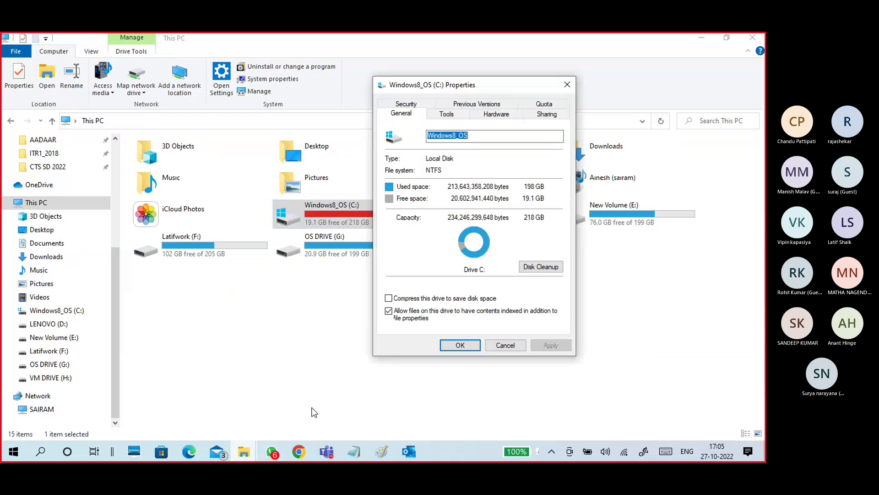
left_click_drag(504, 87, 565, 53)
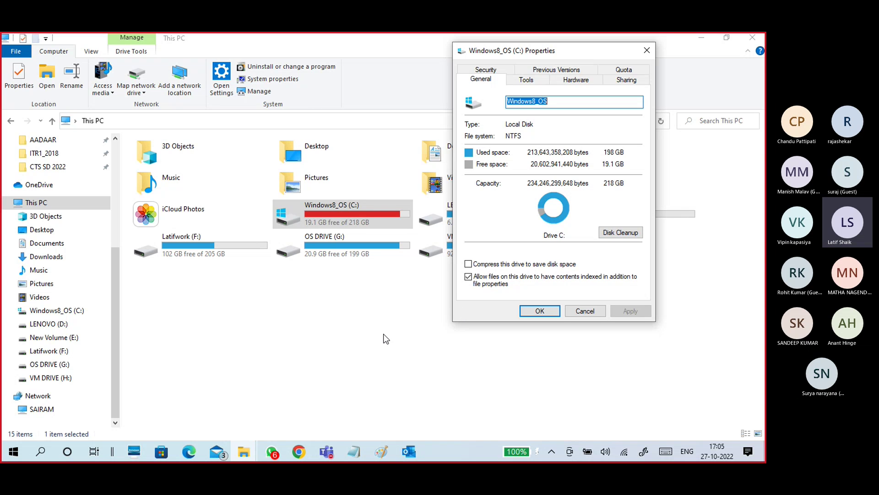
Switch to Edge, open the folder containing the newest download, and maximize the Downloads folder window
left_click(190, 452)
left_click(749, 60)
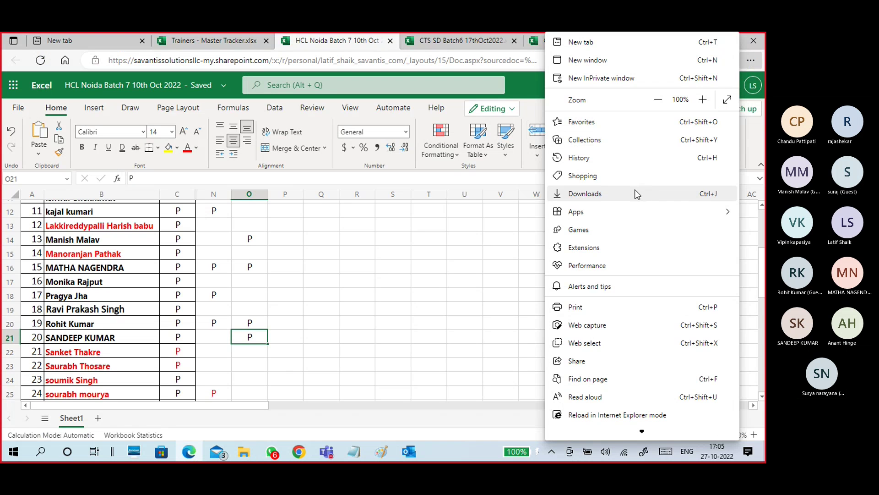
left_click(637, 194)
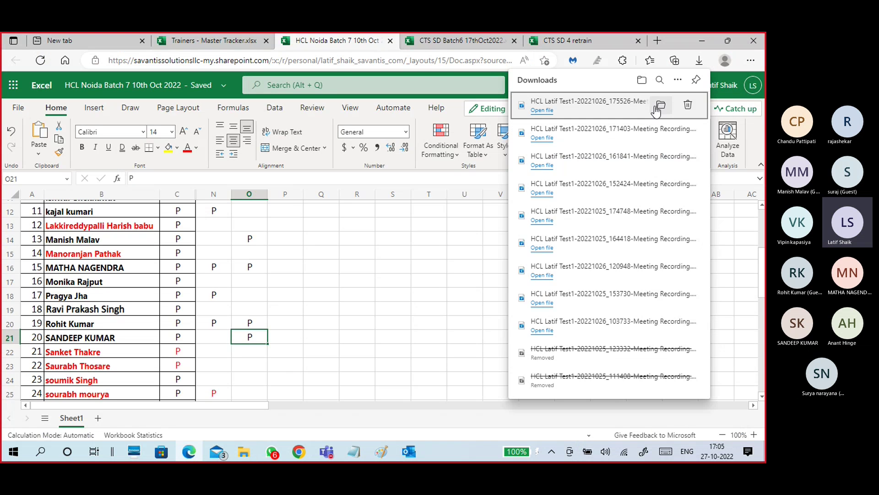
left_click(661, 105)
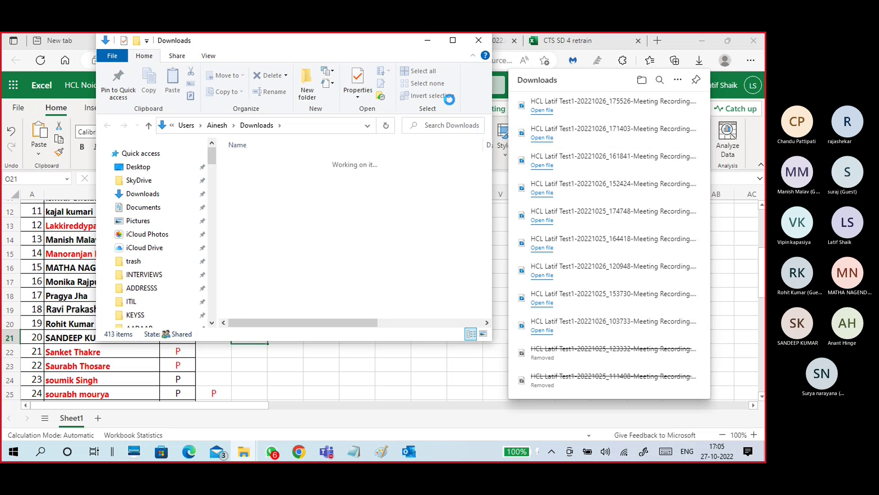
left_click(453, 41)
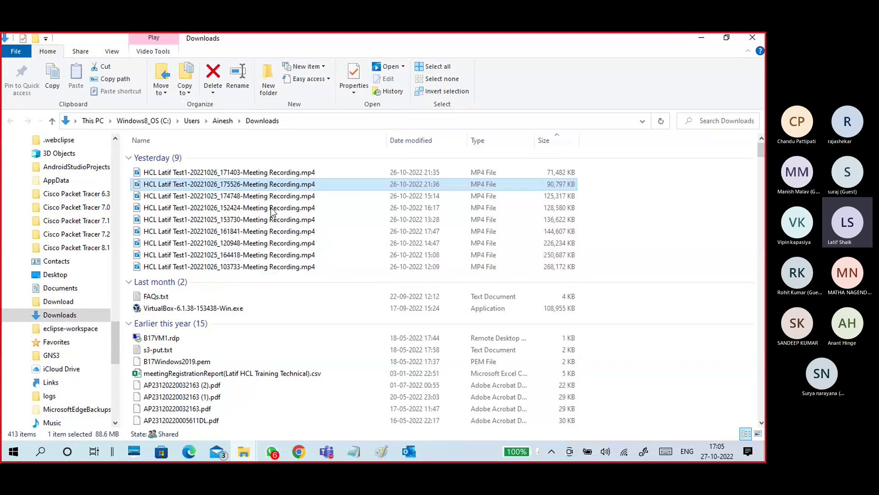
Select all the meeting recording MP4 files grouped under Yesterday in the Downloads folder
left_click(269, 267)
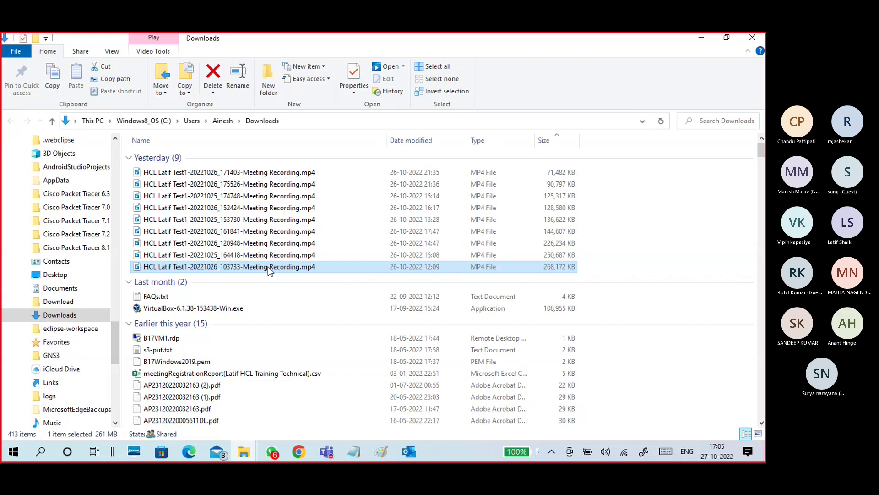
key("shift+Up")
key("shift+Up")
key("shift+Up")
key("shift+Up")
key("shift+Up")
key("shift+Up")
key("shift+Up")
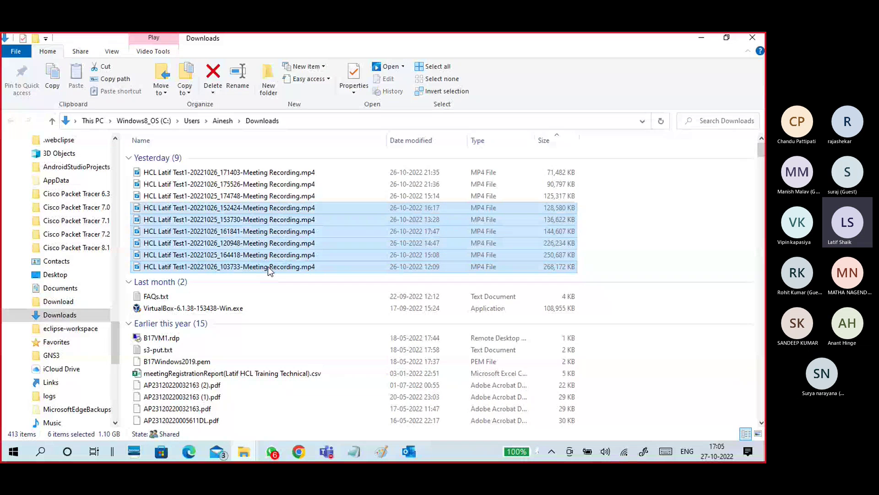
key("shift+Up")
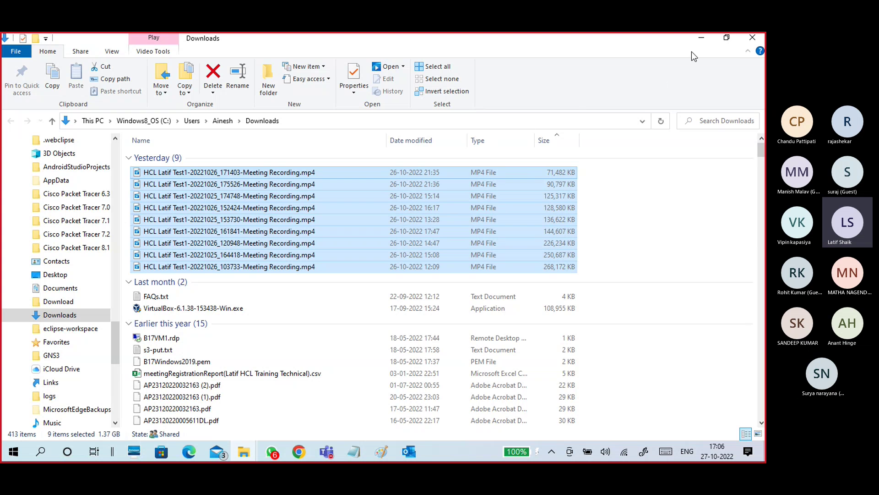
Return to the C: drive properties and review the error checking and optimization tools, ending on the general drive information
left_click(701, 39)
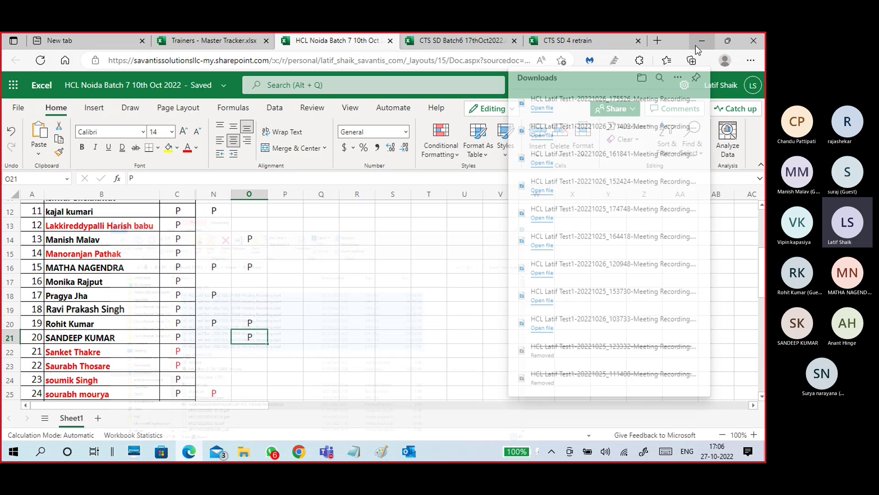
key("alt+Tab")
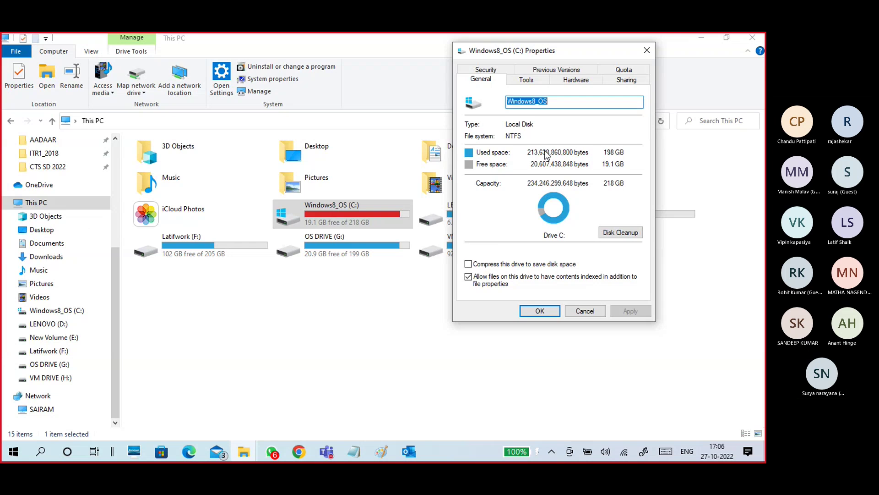
left_click_drag(571, 53, 616, 52)
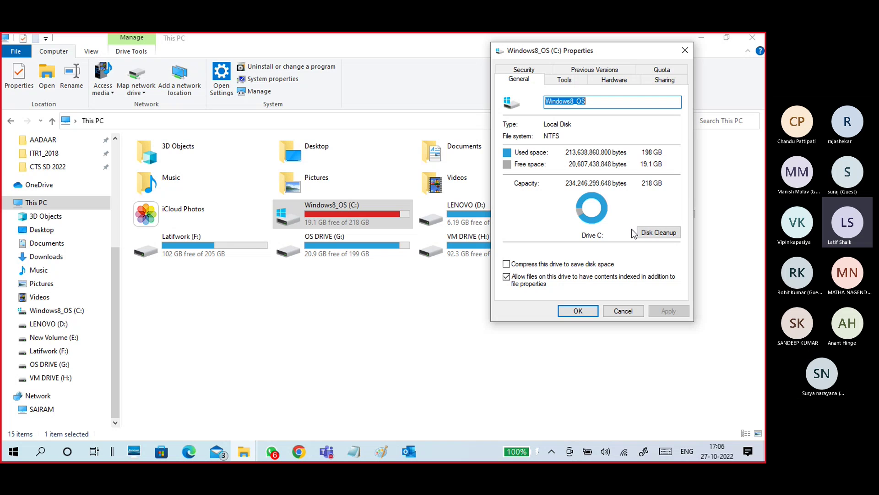
left_click(564, 80)
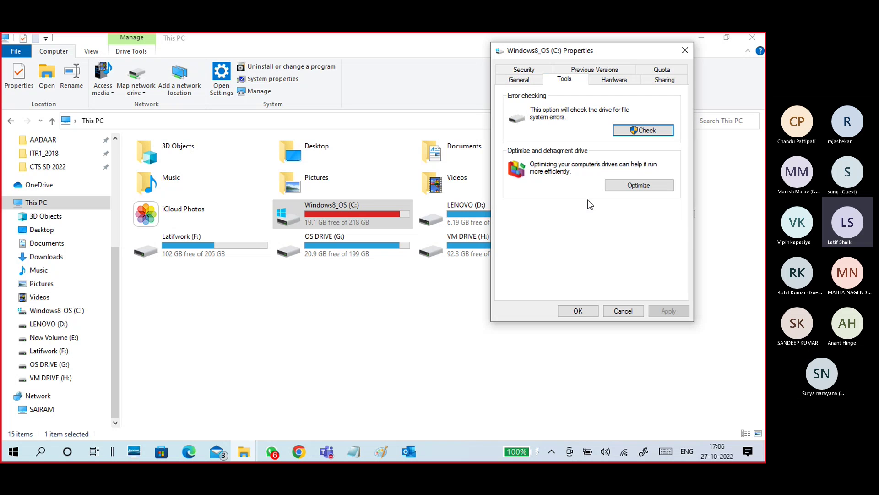
left_click(520, 80)
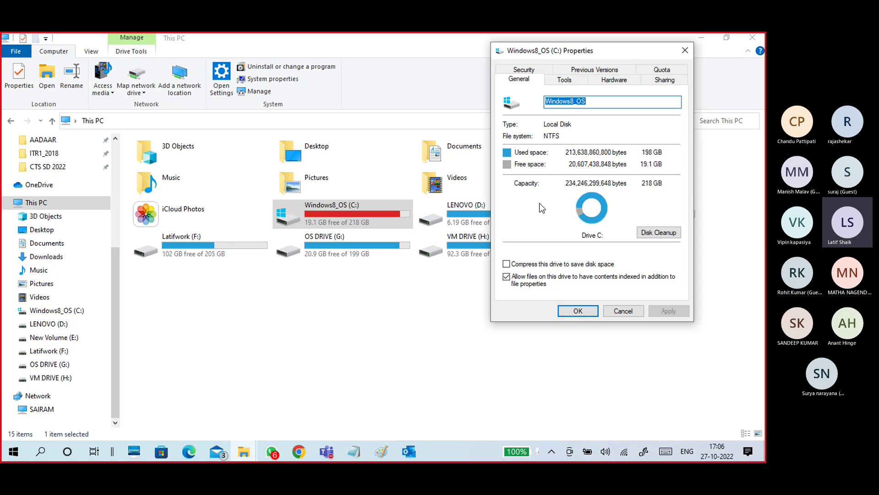
Start Disk Cleanup for the C: drive and place its window beside the drive properties
left_click(652, 234)
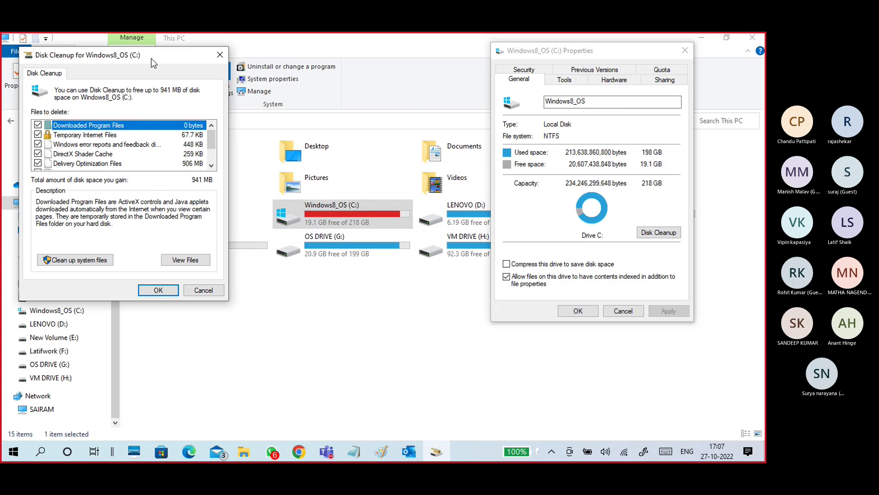
left_click_drag(151, 58, 333, 60)
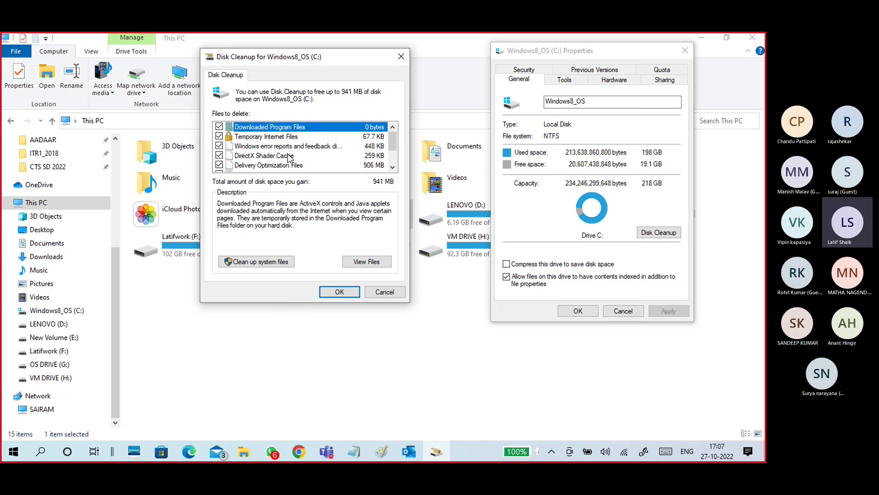
left_click_drag(278, 62, 285, 51)
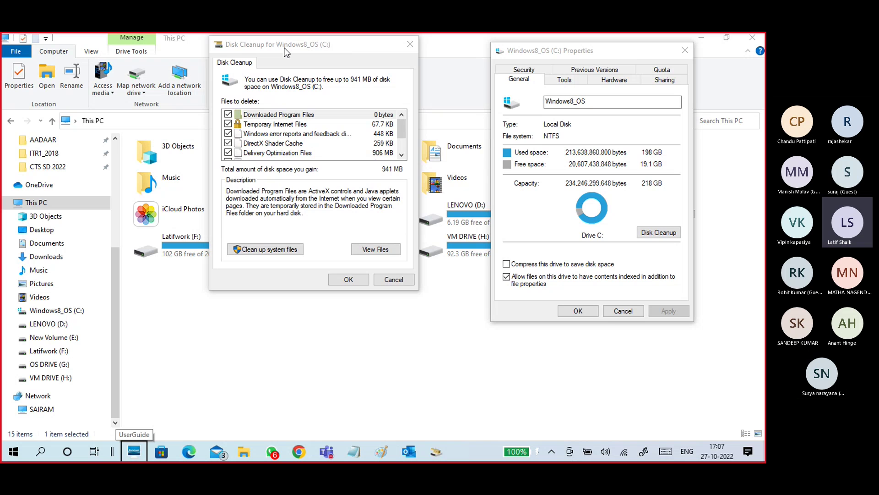
Run %temp% to open the Temp folder, maximize its window and look through the temporary files
key("super+r")
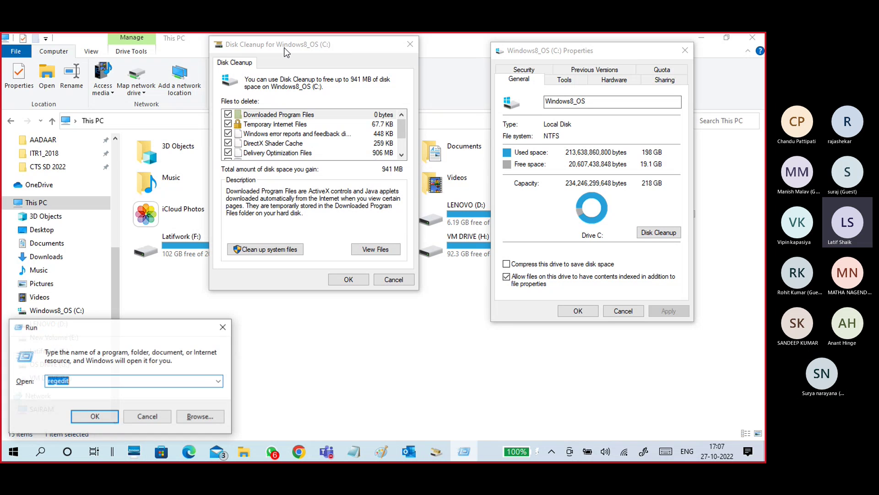
type("%")
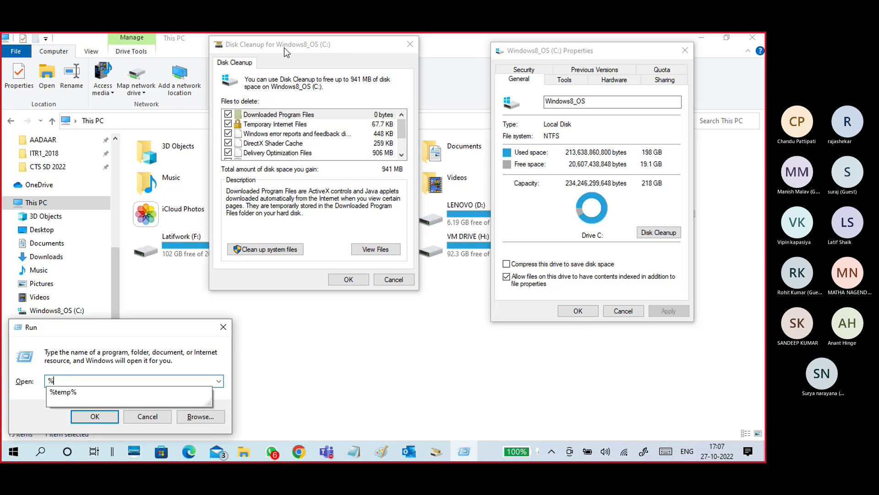
key("Down")
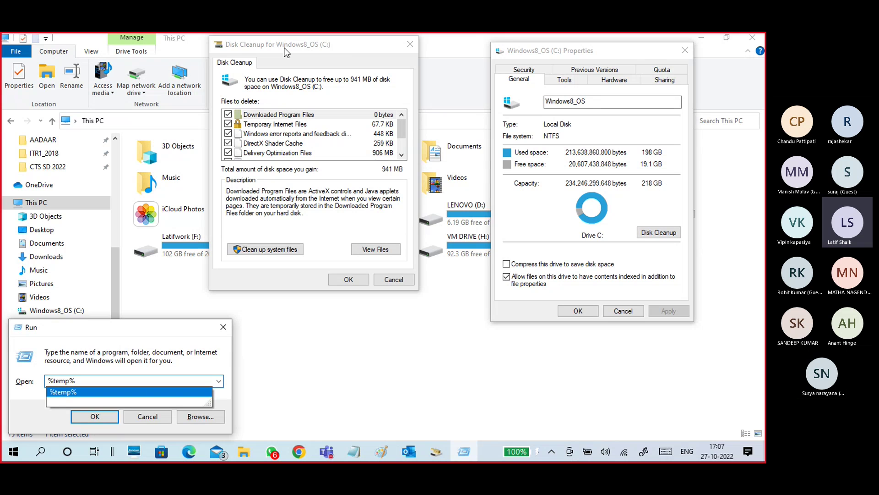
key("Return")
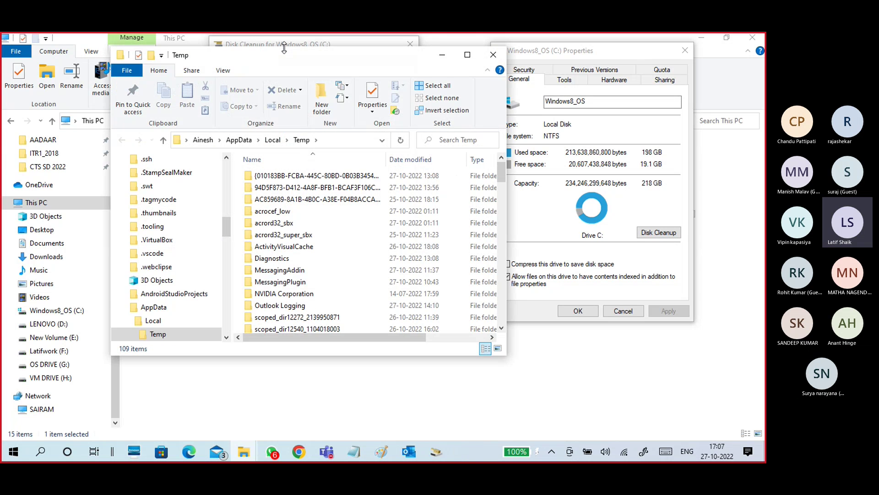
left_click(463, 57)
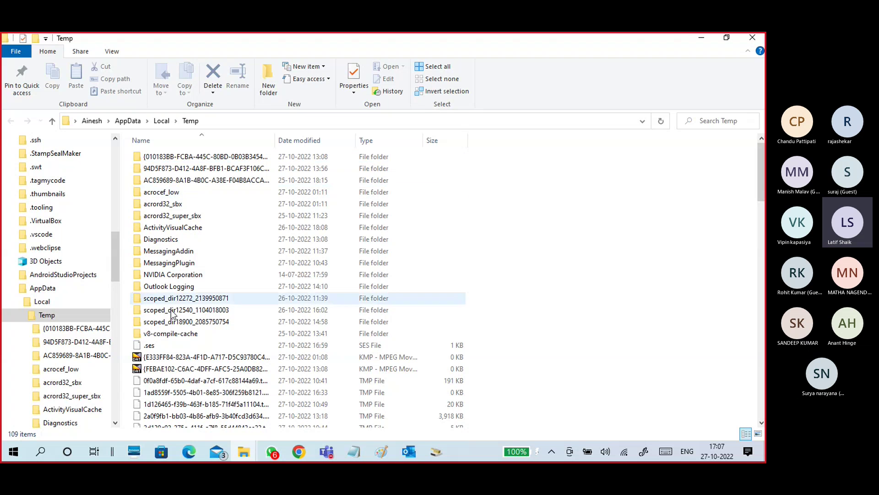
scroll(570, 276, "down", 10)
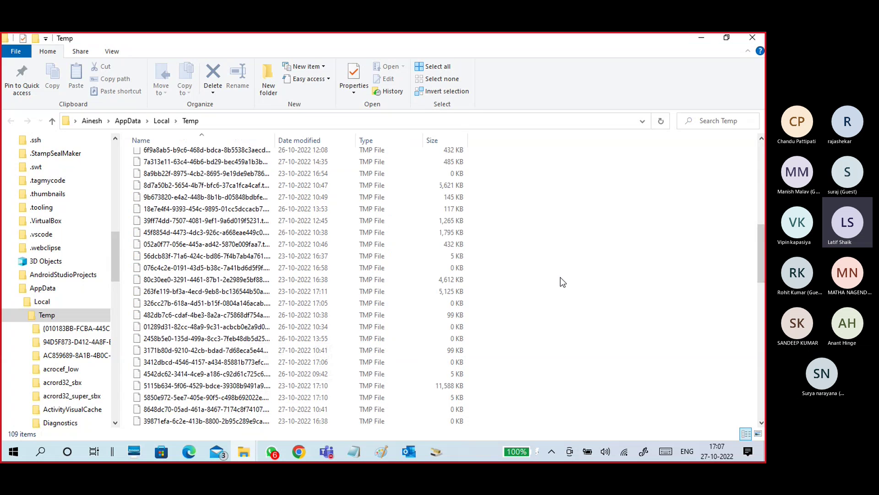
scroll(563, 281, "down", 12)
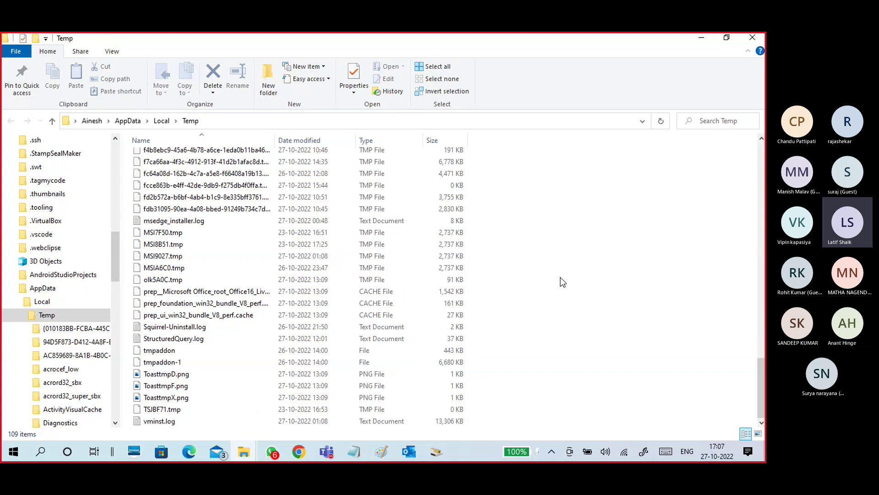
scroll(562, 282, "up", 20)
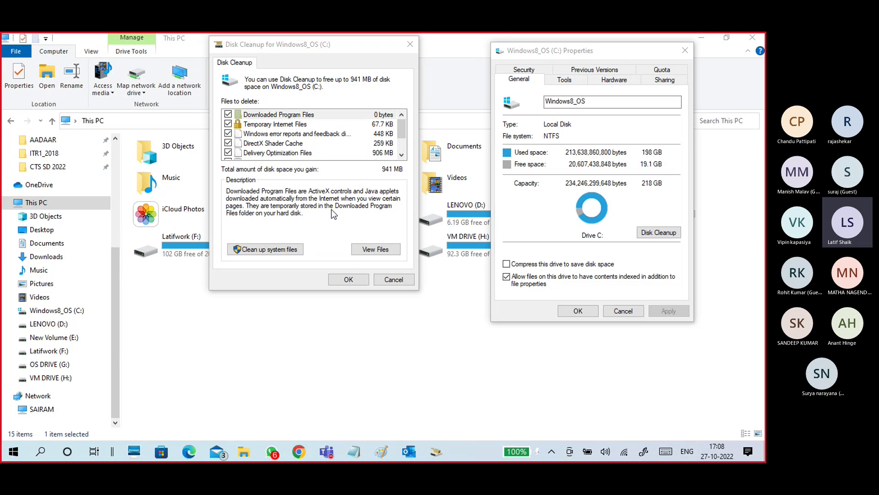
Run PREFETCH to open the Windows Prefetch folder and grant permanent access to it
key("super+r")
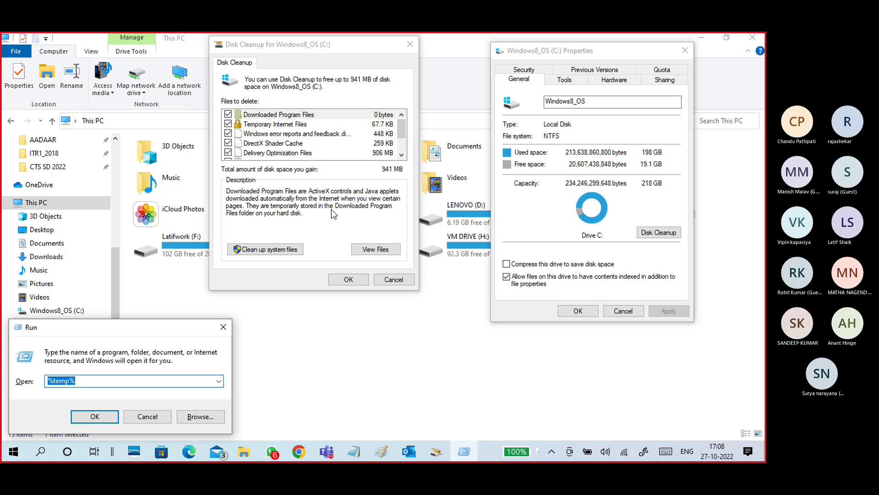
type("PREFE")
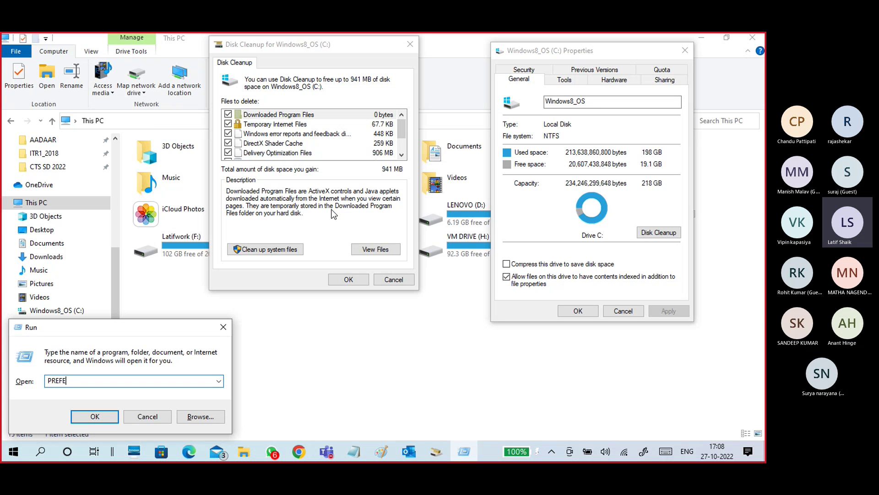
type("TCH")
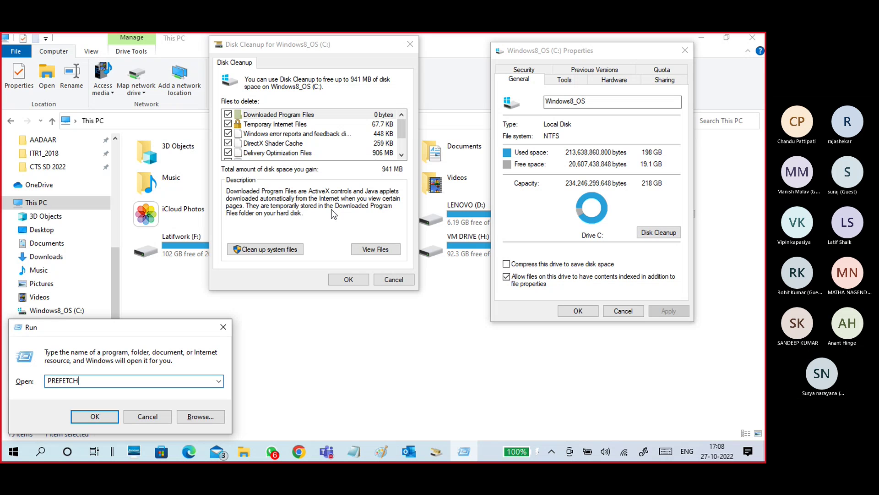
key("Return")
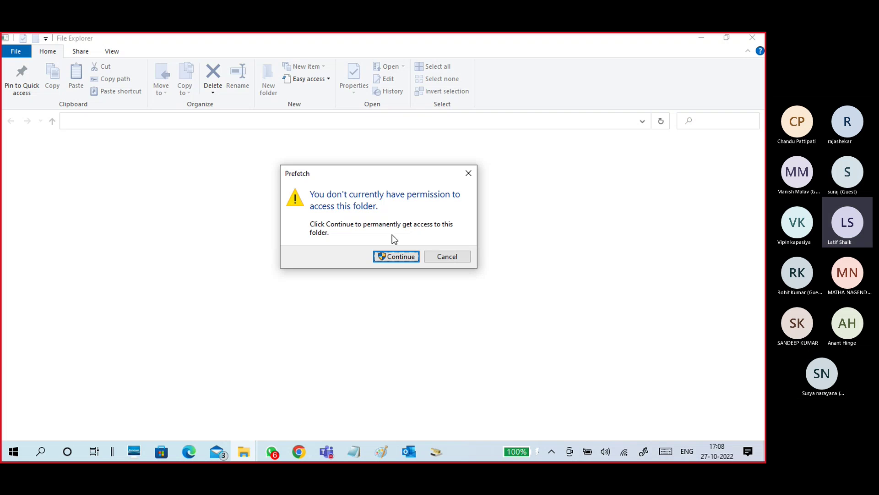
left_click(396, 256)
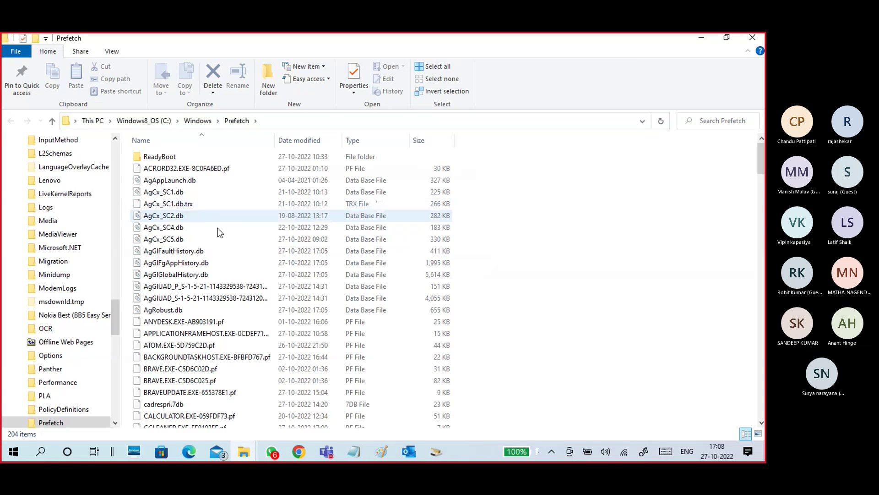
Examine the list of files in the Prefetch folder, then return that window to This PC
scroll(235, 312, "down", 5)
scroll(235, 312, "down", 5)
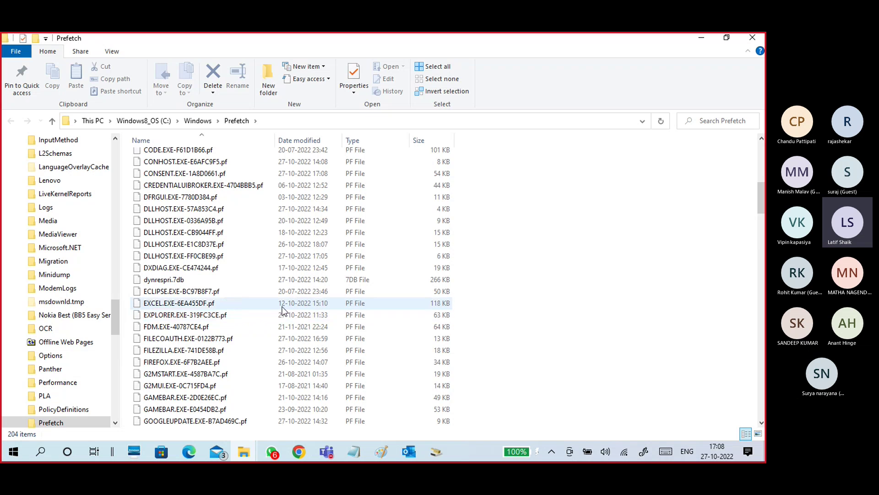
scroll(287, 309, "down", 10)
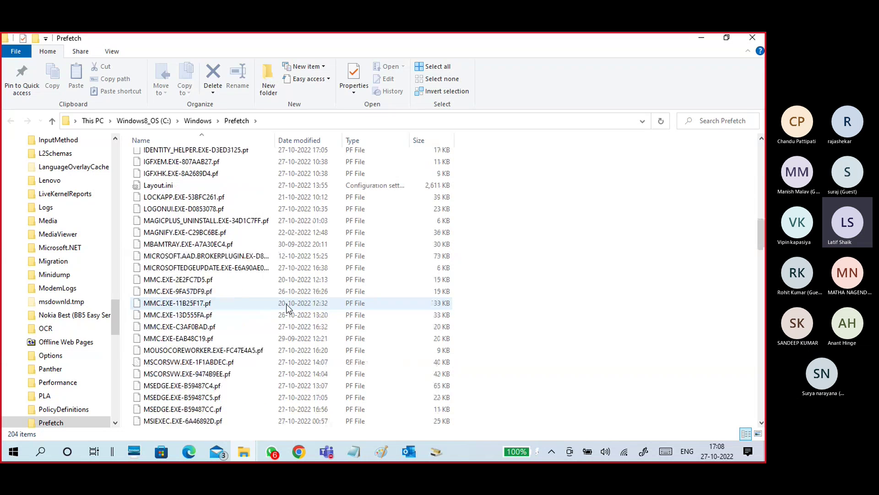
scroll(287, 308, "down", 20)
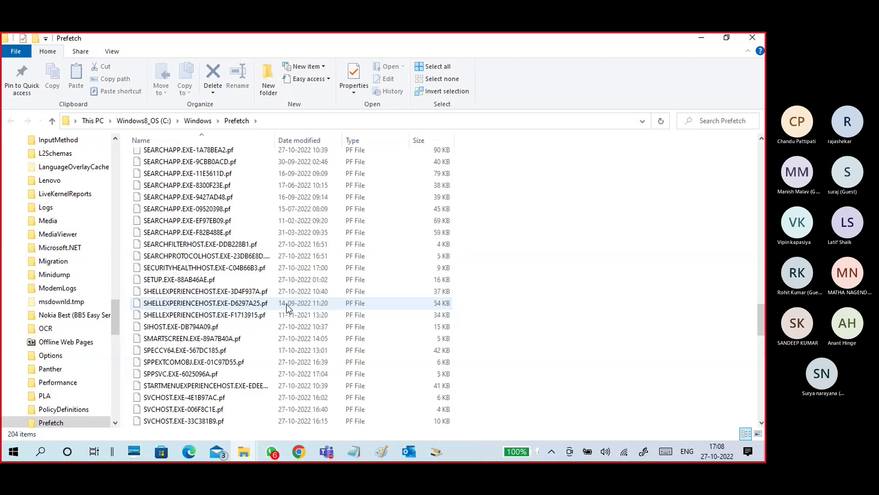
scroll(287, 308, "down", 12)
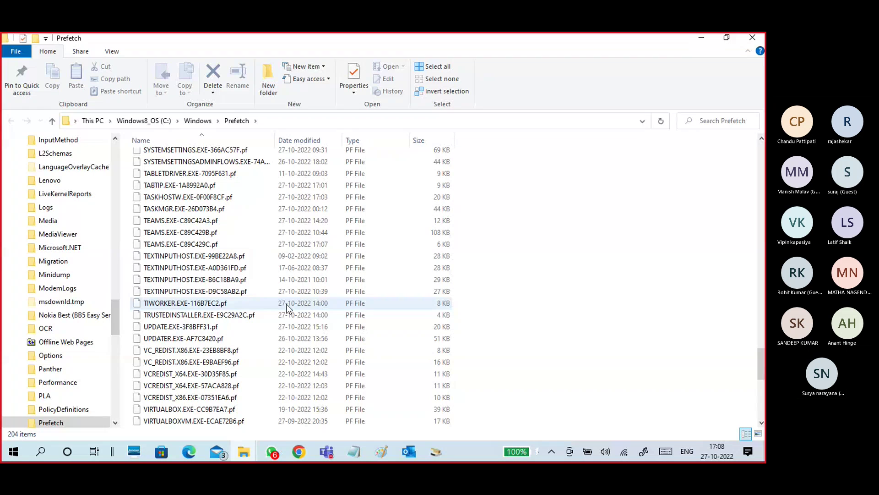
scroll(289, 307, "down", 8)
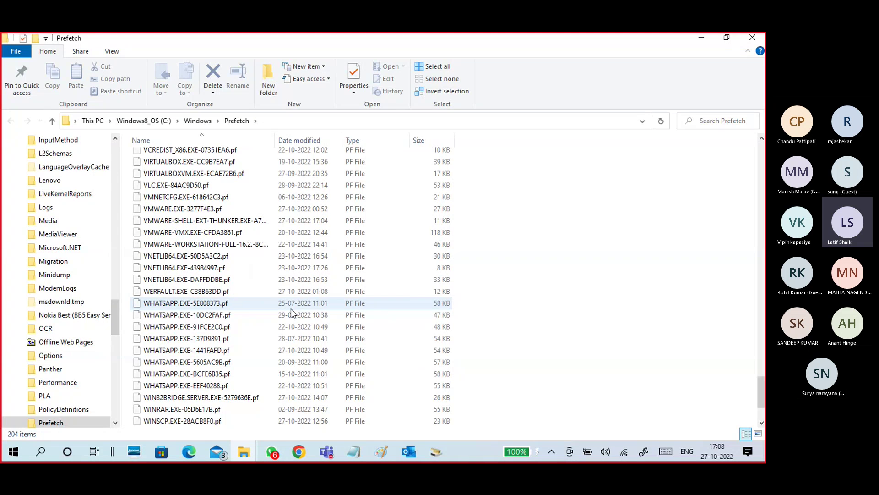
scroll(295, 320, "up", 20)
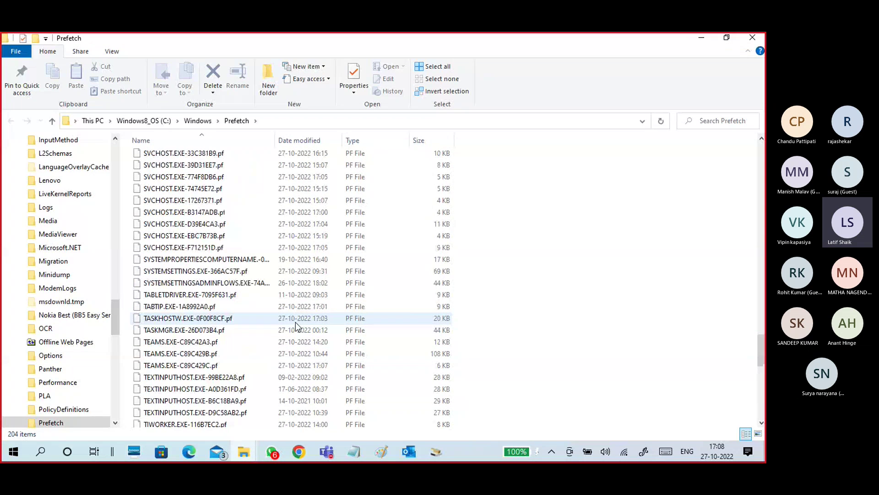
scroll(295, 322, "up", 20)
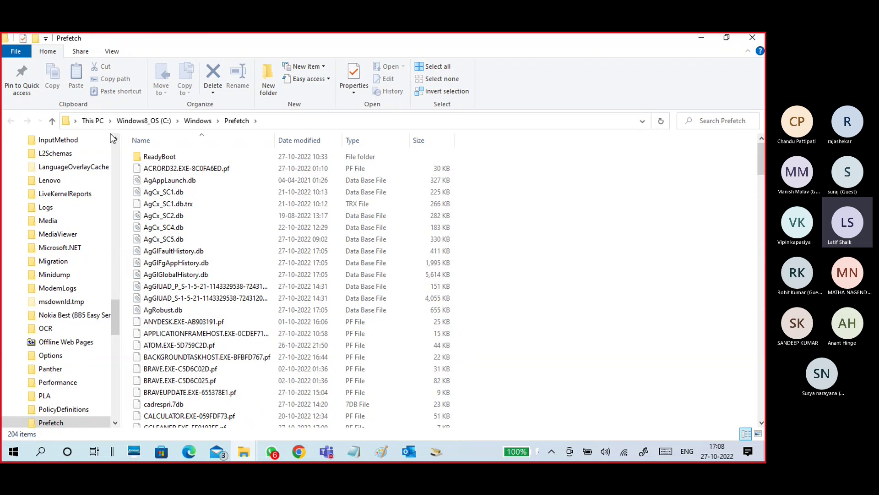
left_click(92, 120)
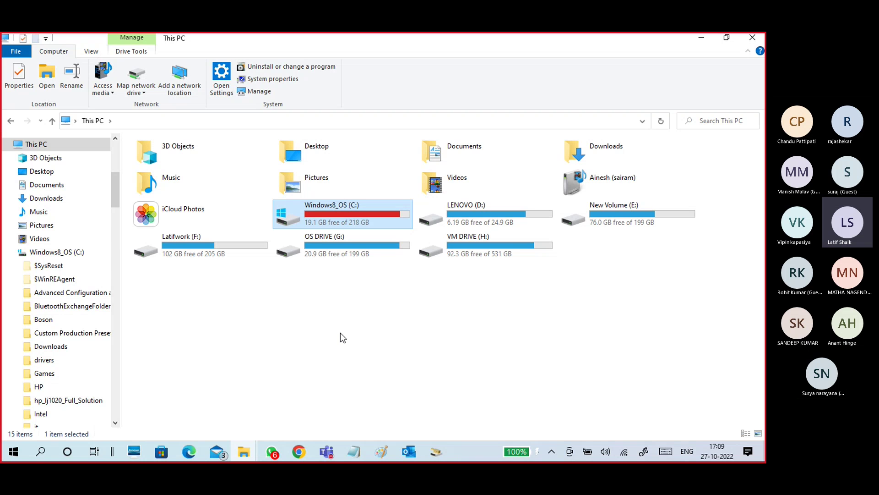
Return to Disk Cleanup for C: and review the deletable file categories, including the Temporary Internet Files description
left_click(7, 255)
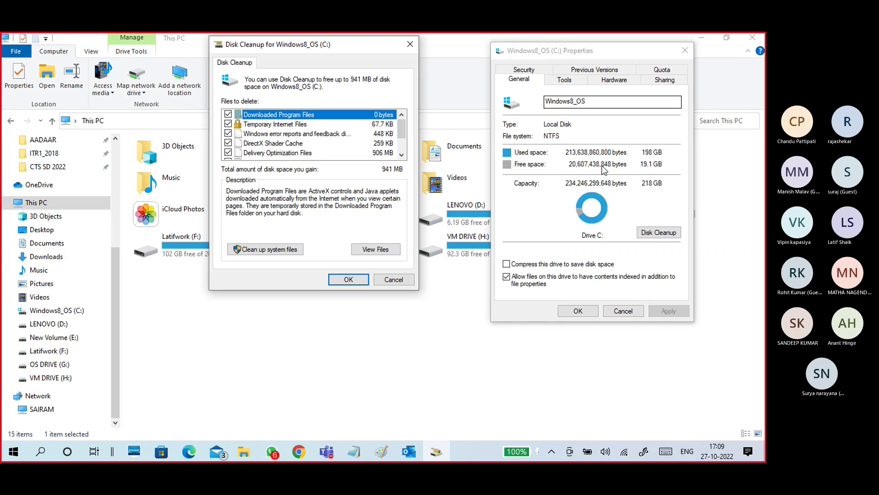
left_click_drag(399, 133, 397, 145)
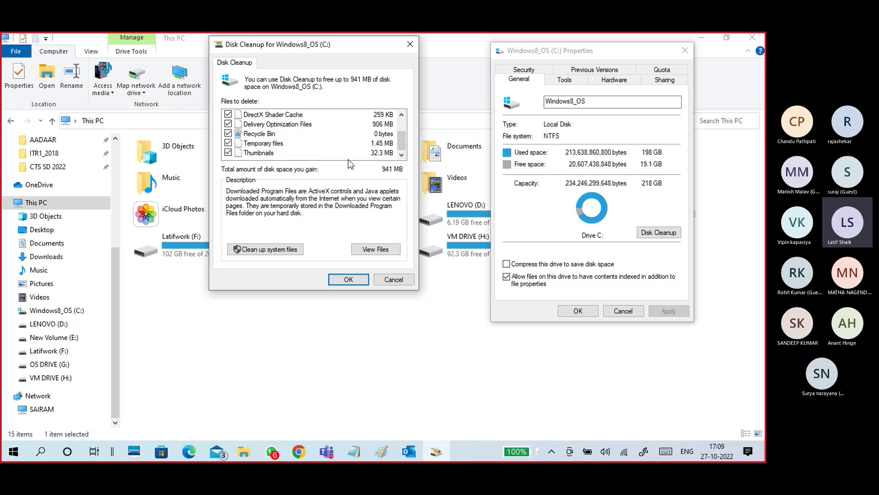
scroll(353, 155, "up", 1)
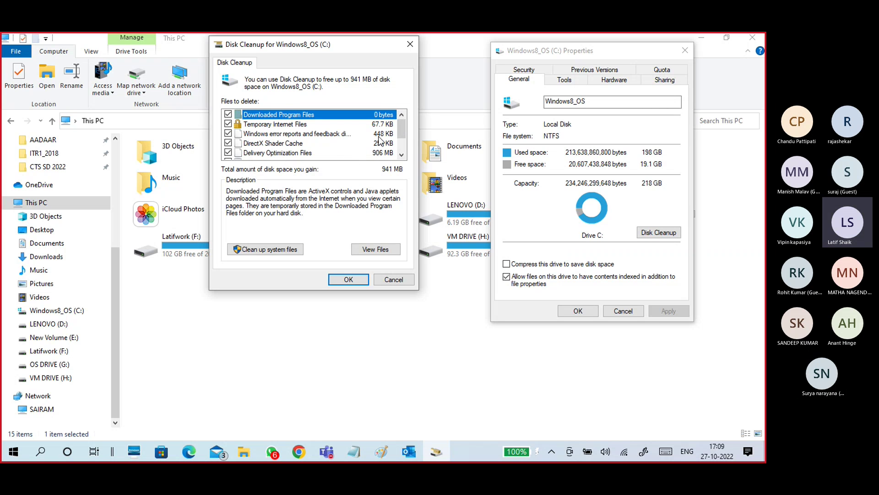
left_click_drag(398, 130, 400, 145)
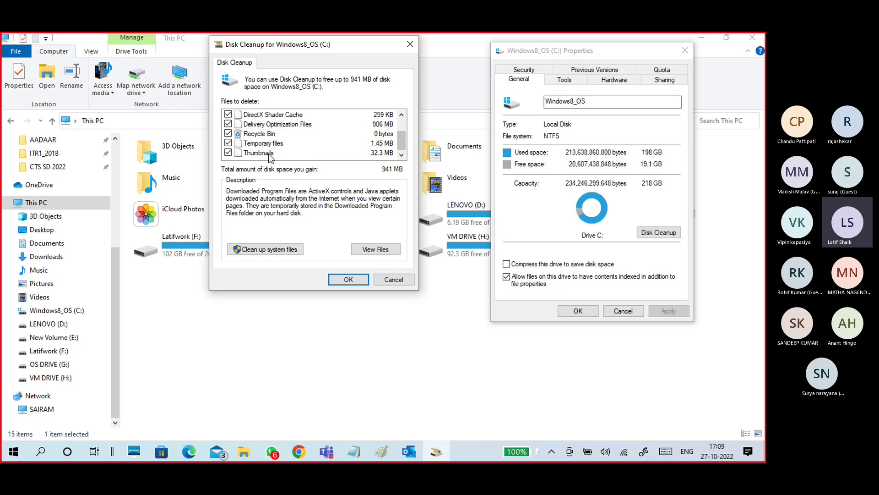
scroll(309, 148, "up", 1)
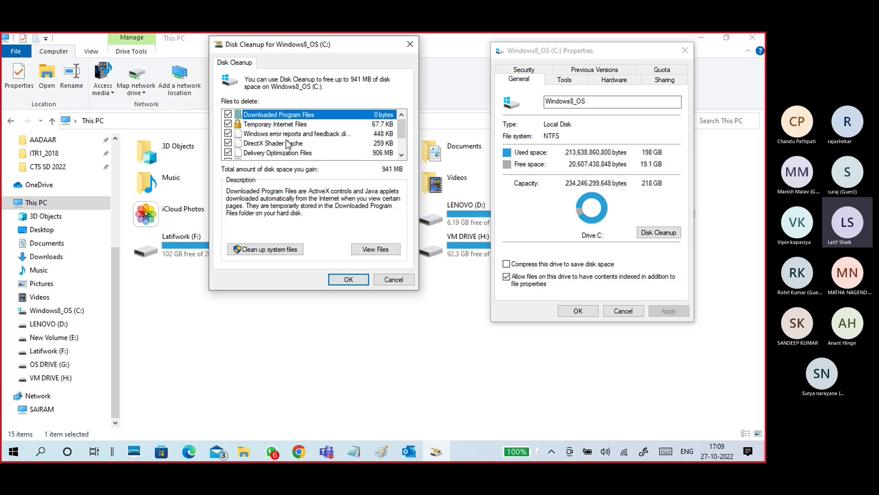
left_click(286, 125)
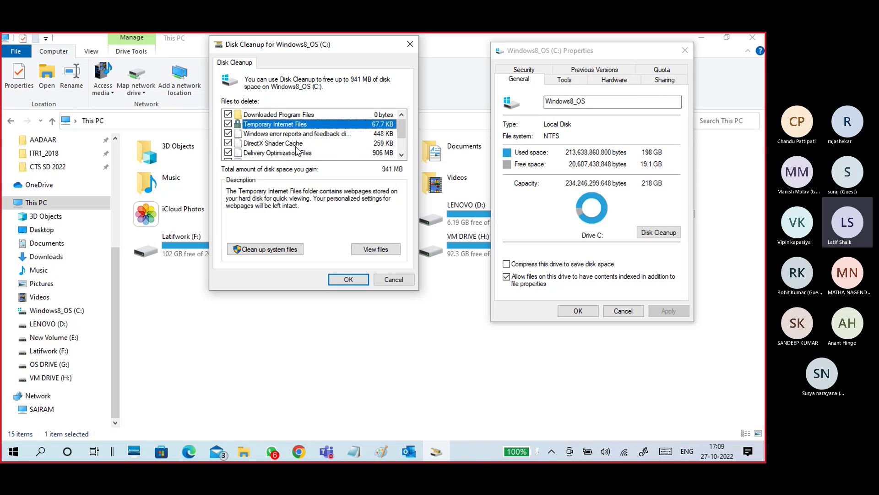
scroll(298, 145, "down", 1)
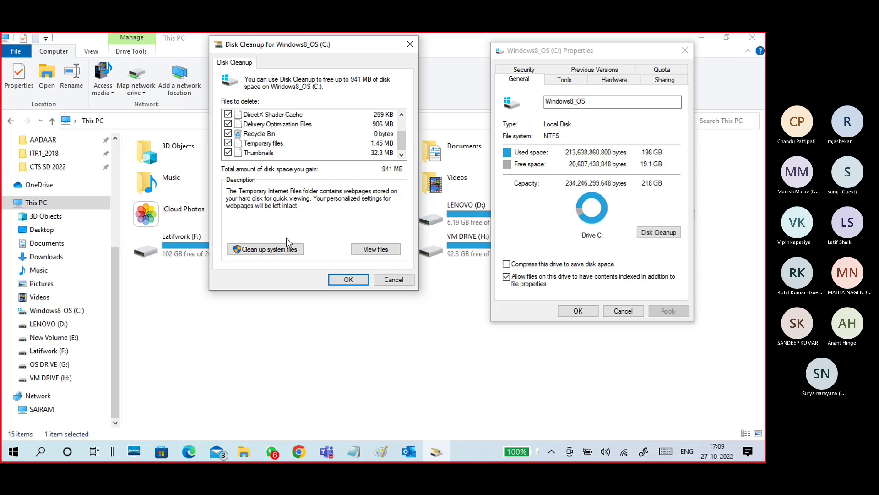
Include system files in the C: Disk Cleanup and mark System error memory dump files and System error minidump files for deletion
left_click(261, 252)
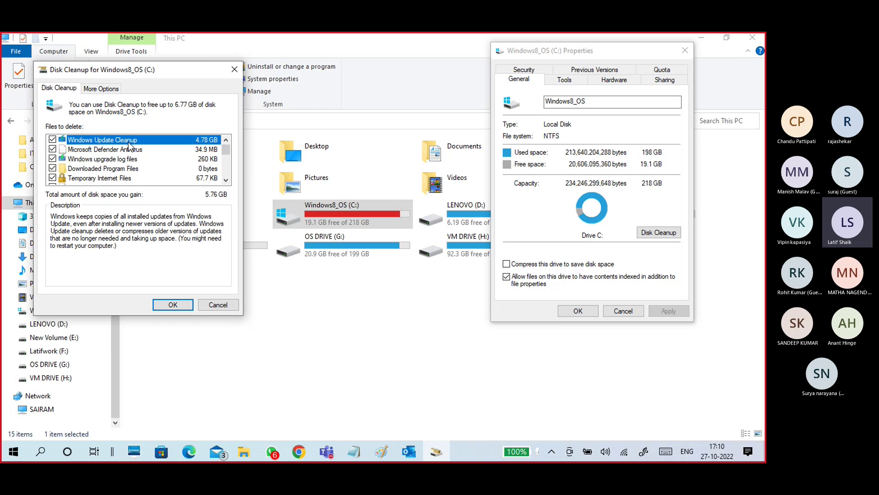
scroll(174, 175, "down", 4)
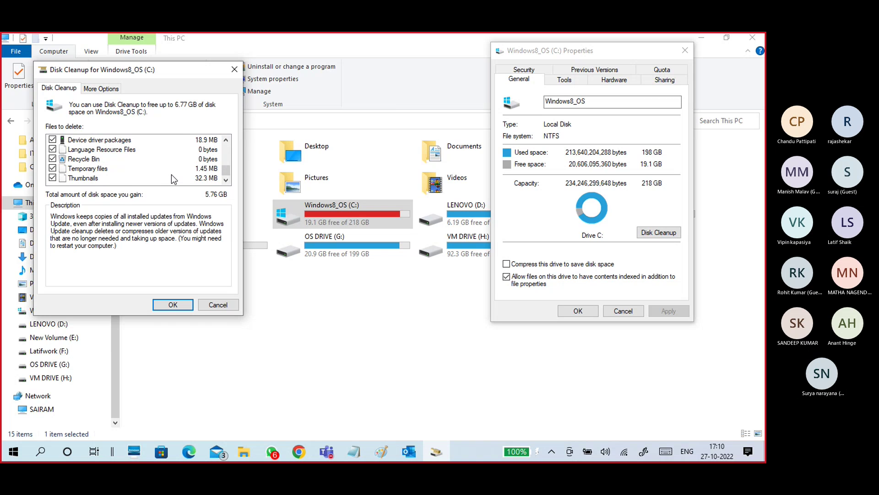
scroll(171, 175, "up", 2)
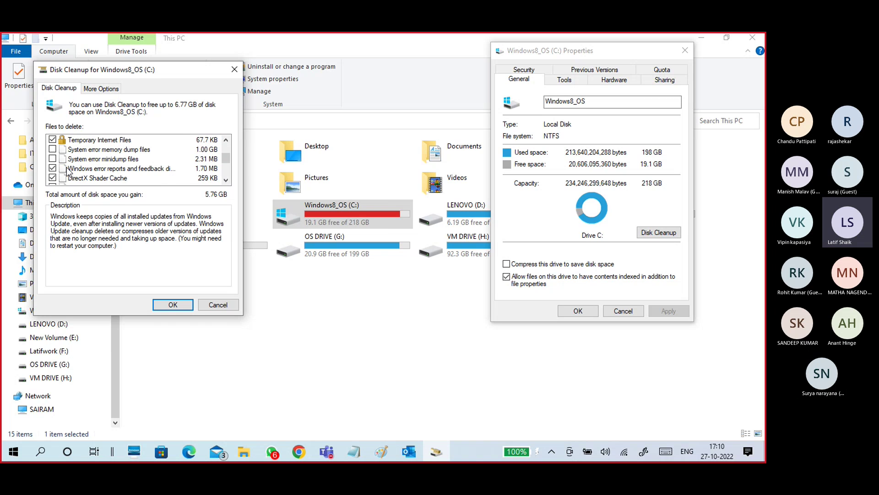
left_click(52, 159)
left_click(53, 148)
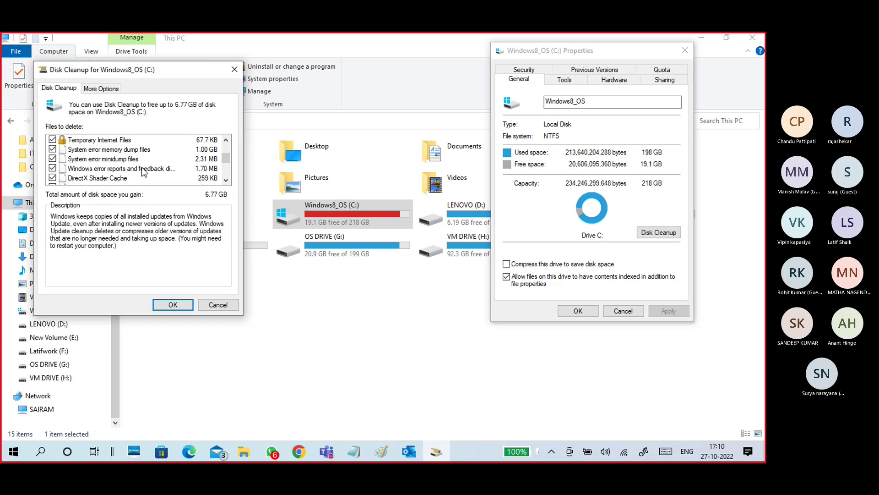
Review the full list of system cleanup categories, cancel Disk Cleanup, and move the C: drive properties window slightly
scroll(142, 167, "up", 2)
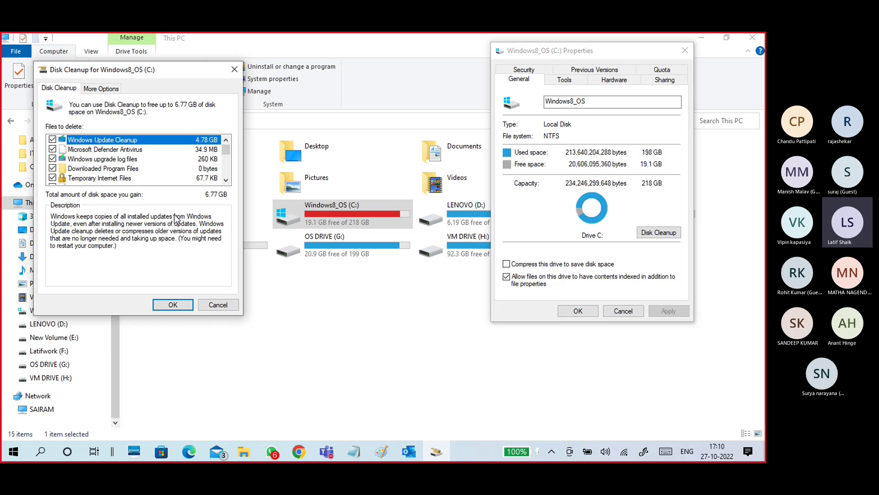
left_click_drag(226, 153, 224, 178)
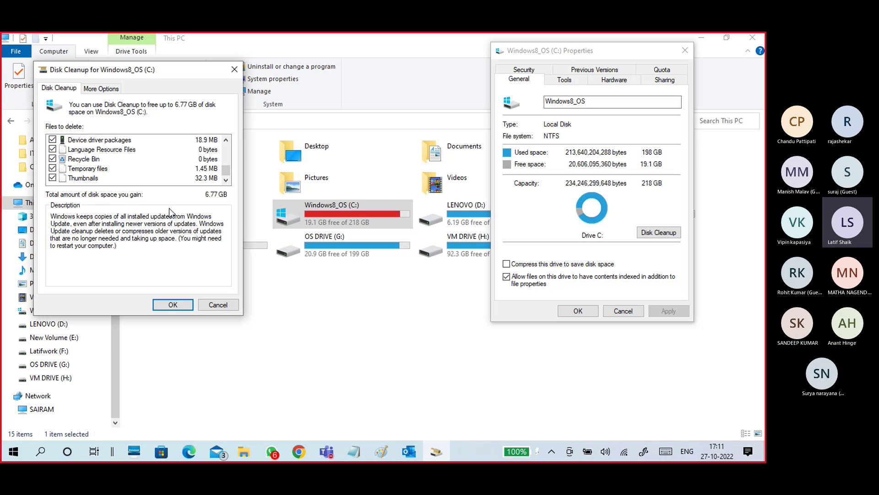
left_click(218, 305)
mouse_move(559, 52)
left_mouse_down()
mouse_move(373, 75)
mouse_move(566, 65)
left_mouse_up()
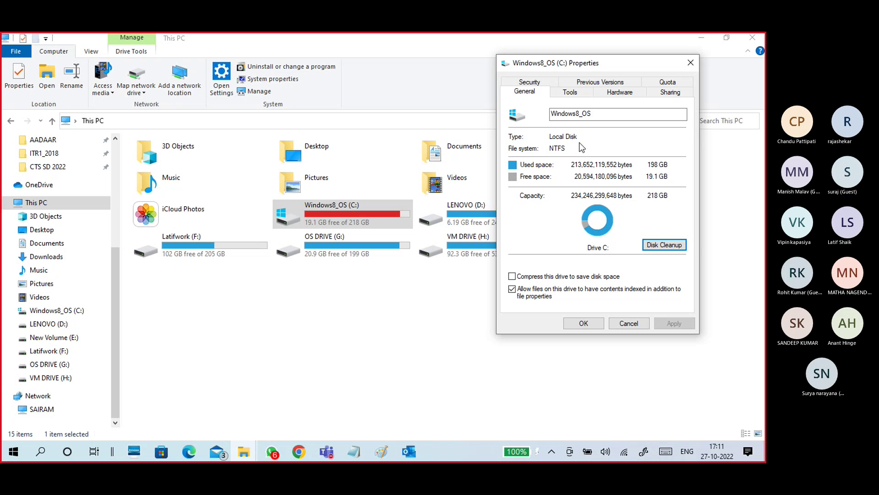
Open error checking for the C: drive, cancel it without scanning, and close the drive's properties
left_click(647, 244)
left_click(571, 93)
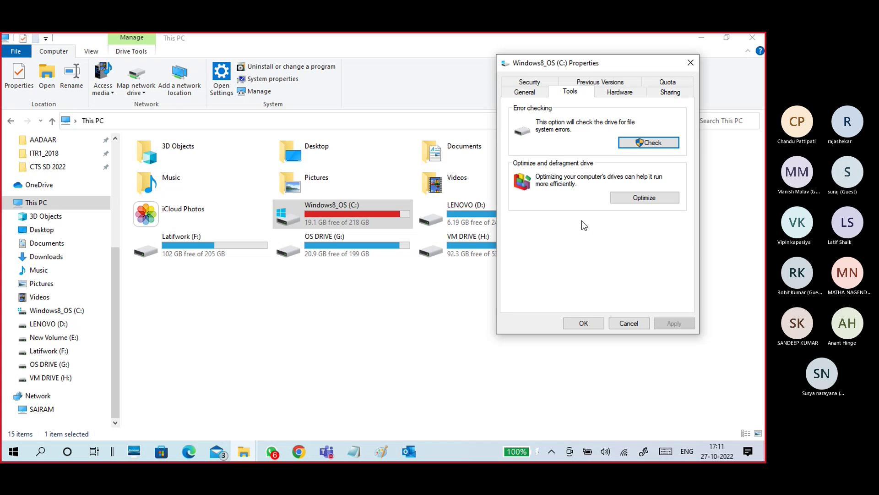
left_click_drag(573, 63, 583, 65)
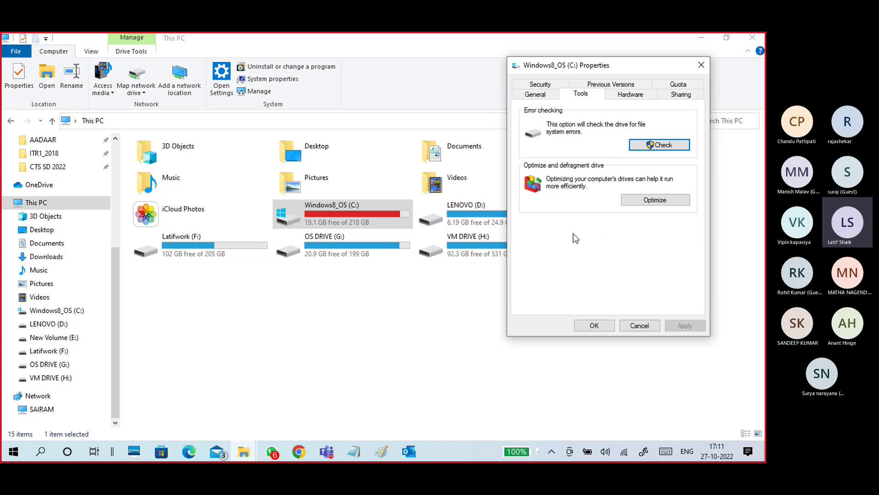
left_click(639, 147)
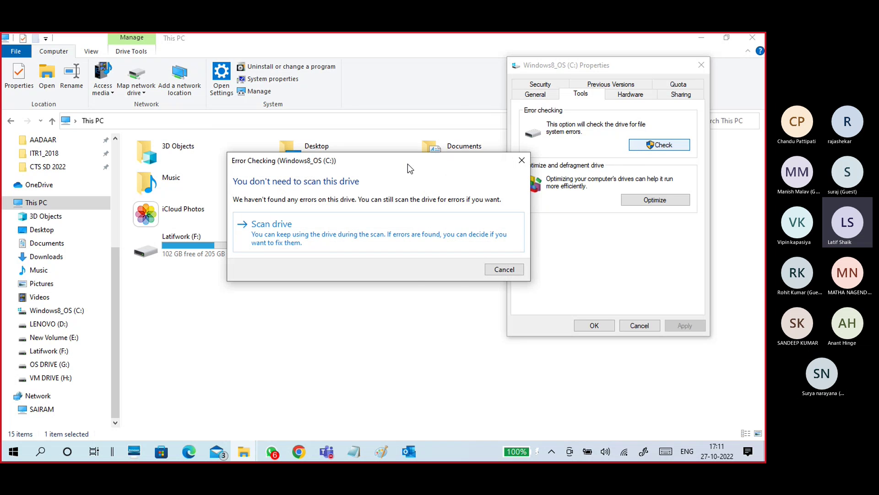
left_click_drag(408, 164, 314, 105)
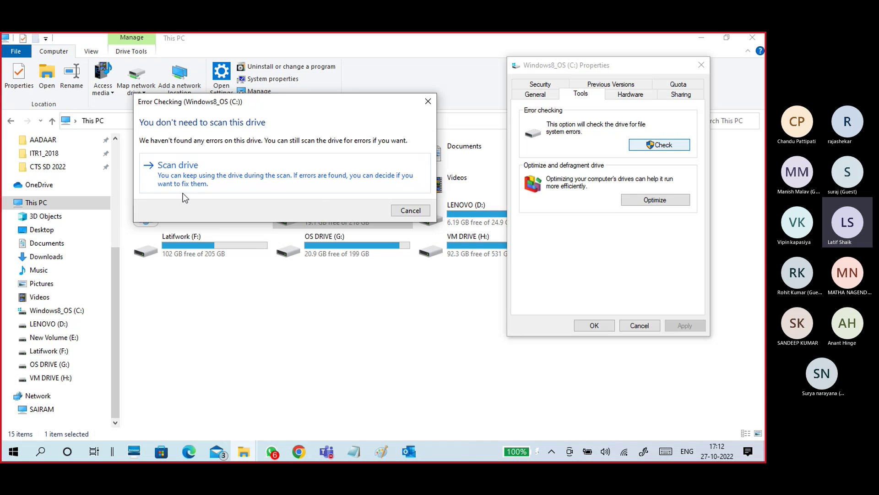
left_click(411, 210)
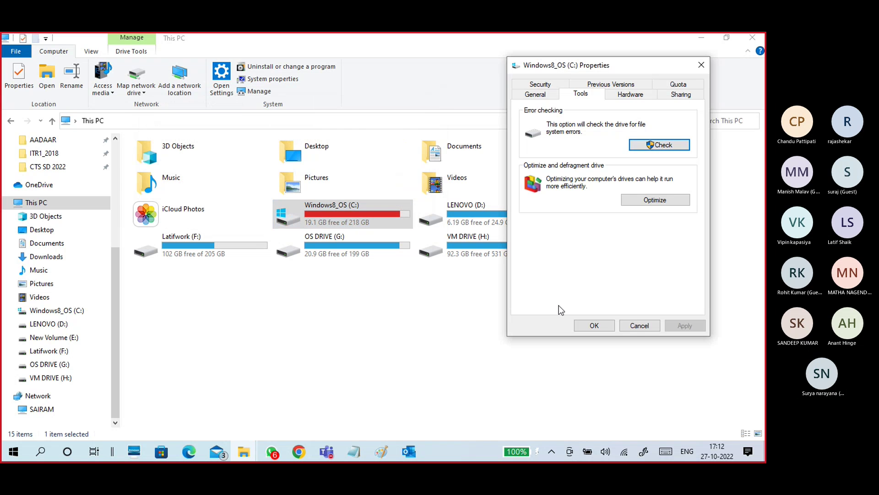
left_click(640, 325)
Open the properties of the LENOVO (D:) drive and run an error-checking scan on it
left_click(477, 229)
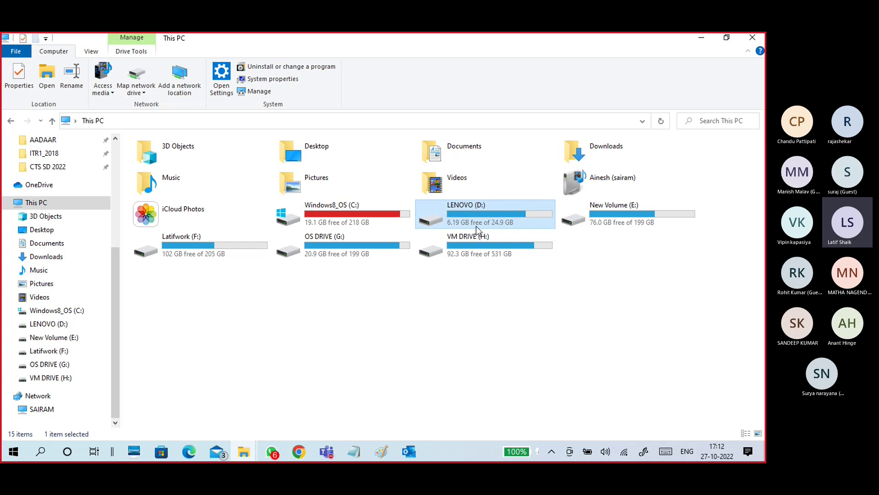
right_click(462, 217)
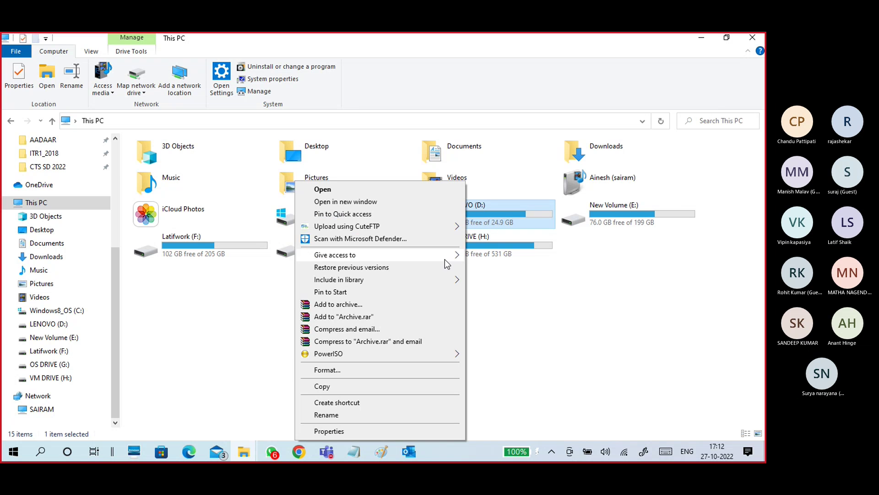
left_click(329, 430)
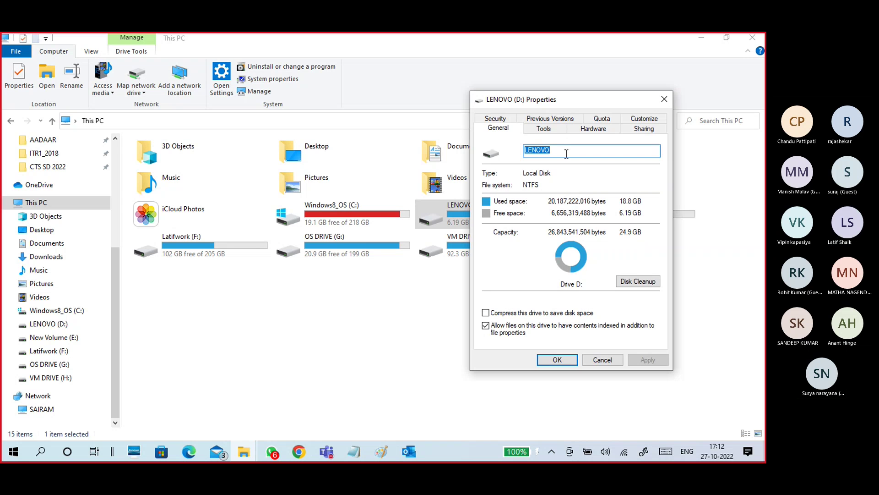
left_click(554, 131)
left_click(603, 184)
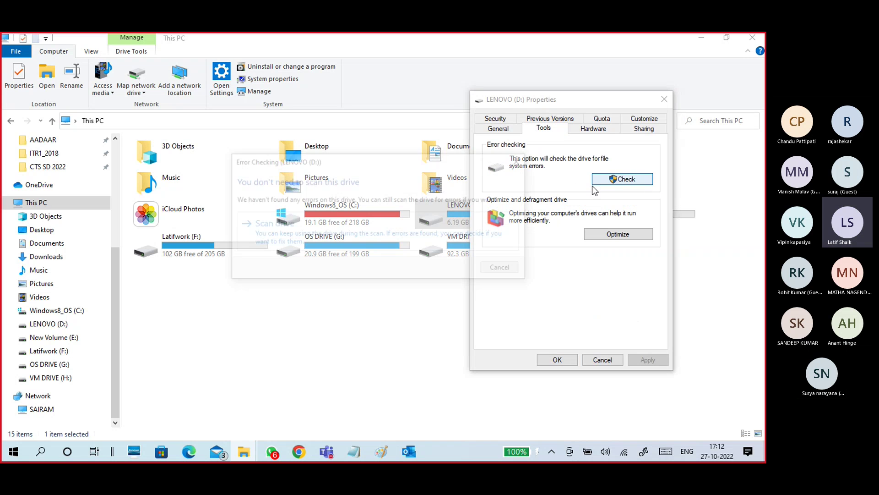
left_click_drag(324, 166, 484, 123)
left_click(333, 182)
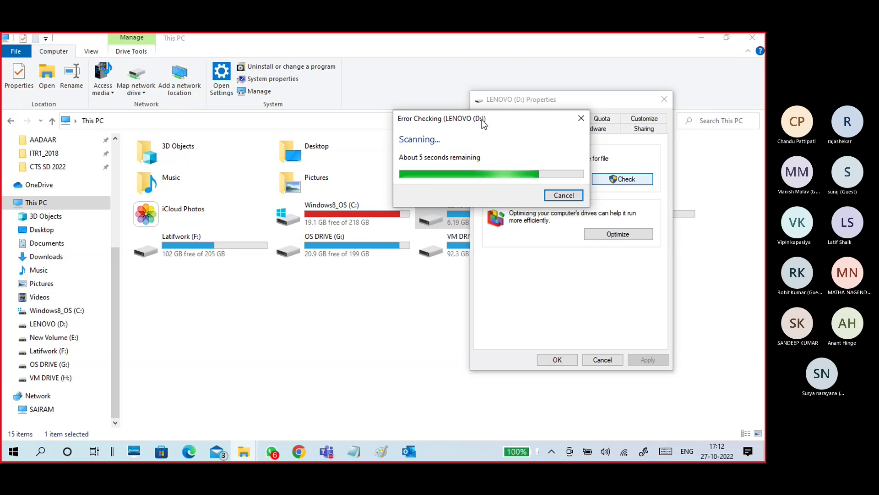
left_click_drag(484, 124, 370, 100)
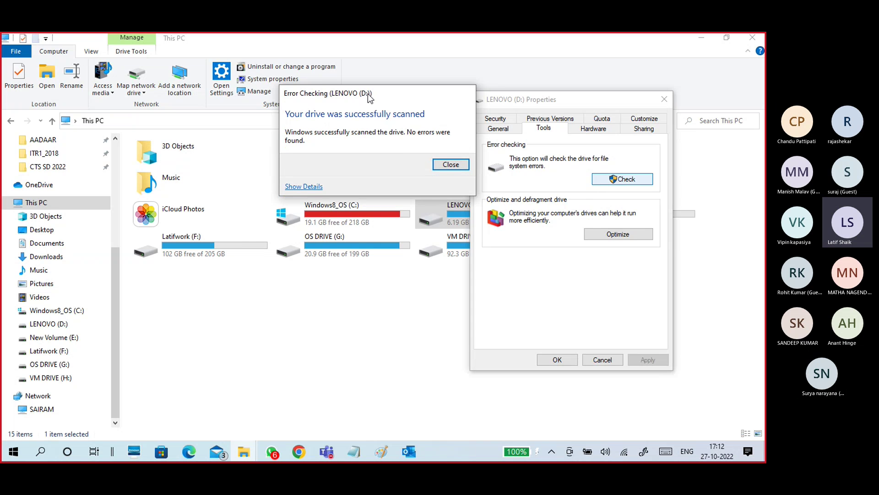
Show the D: scan details in Event Viewer, close the scan result dialog, and reposition the D: properties window
left_click_drag(368, 98, 325, 92)
left_click(267, 181)
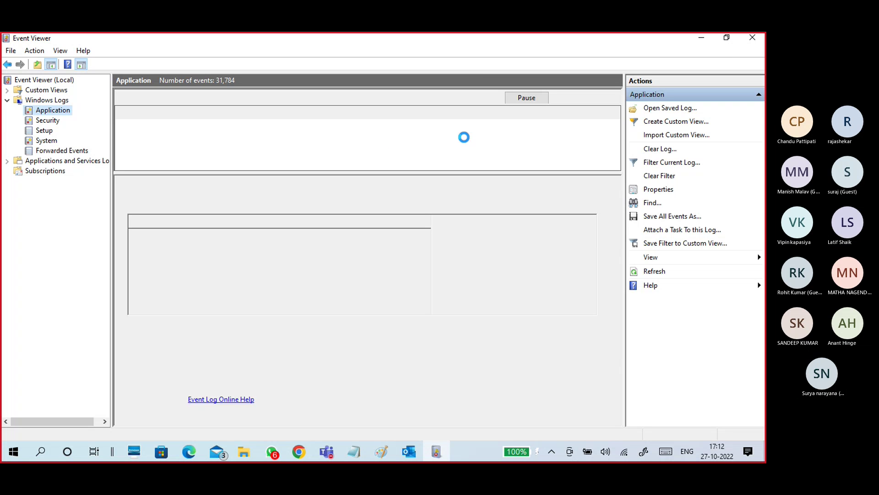
left_click(709, 42)
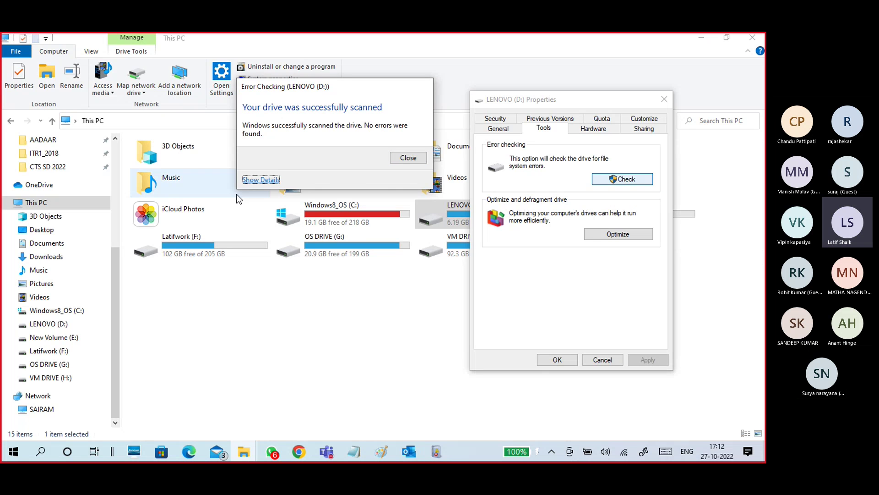
left_click(438, 451)
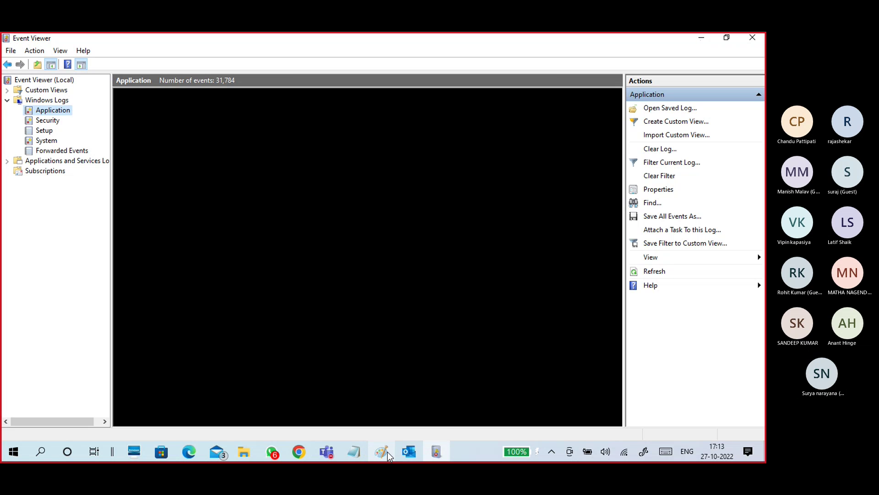
mouse_move(385, 456)
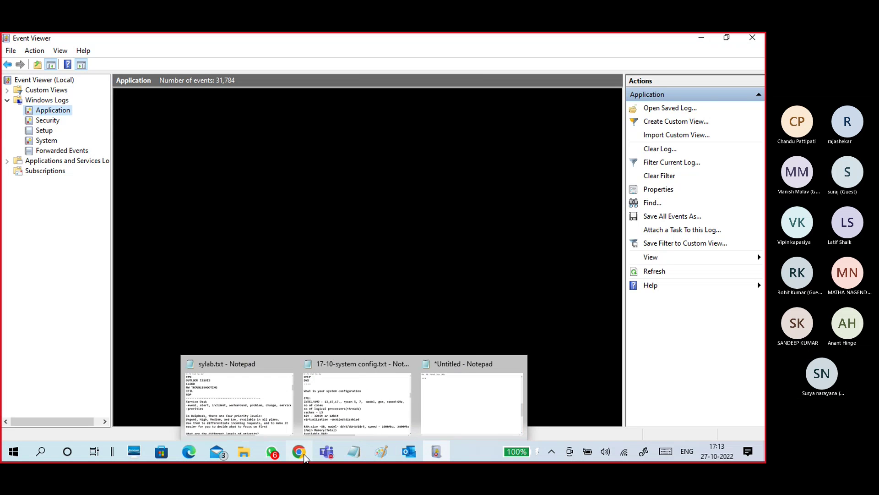
mouse_move(246, 453)
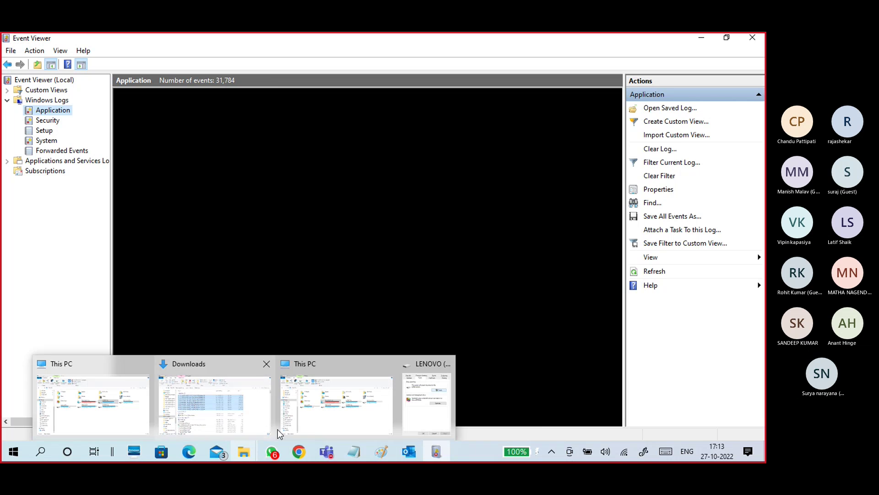
left_click(418, 414)
left_click(407, 158)
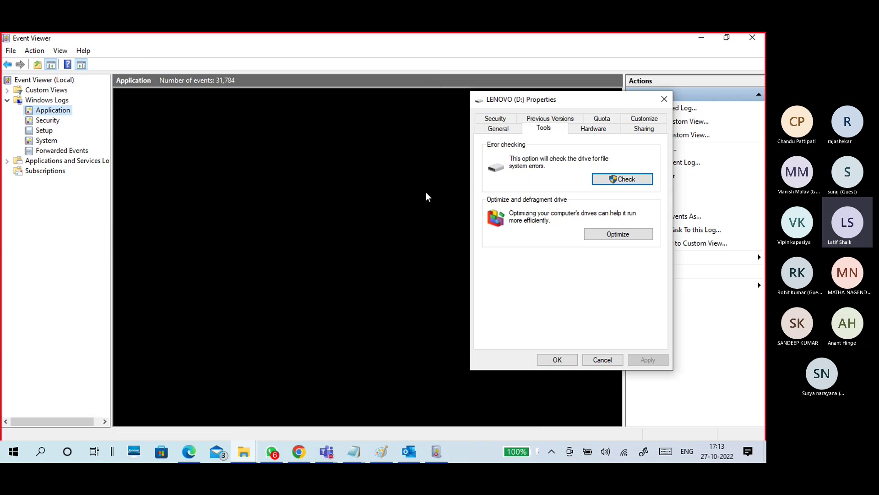
left_click_drag(557, 104, 523, 52)
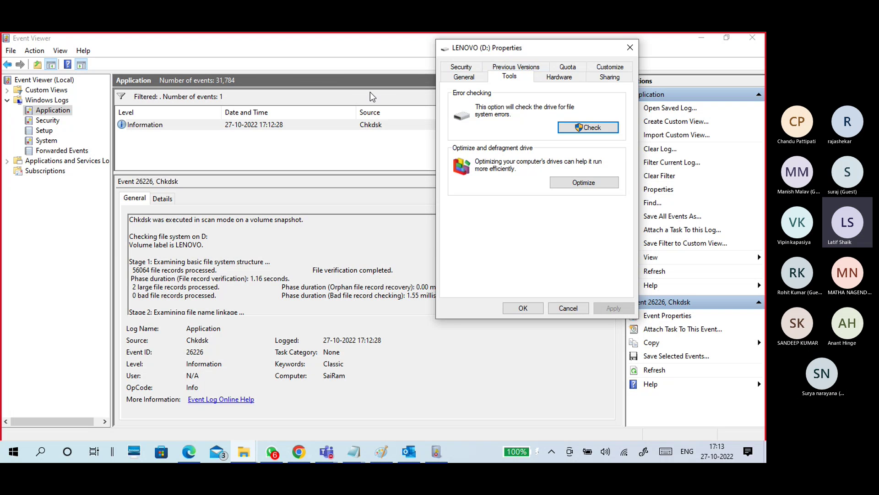
Examine the Chkdsk event 26226 report for D: in Event Viewer, including the stage 1 and stage 2 details
left_click(323, 78)
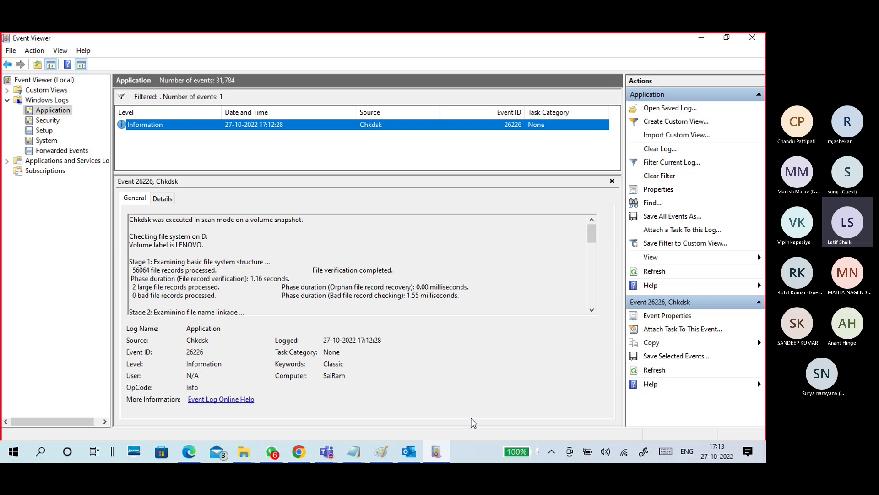
mouse_move(243, 455)
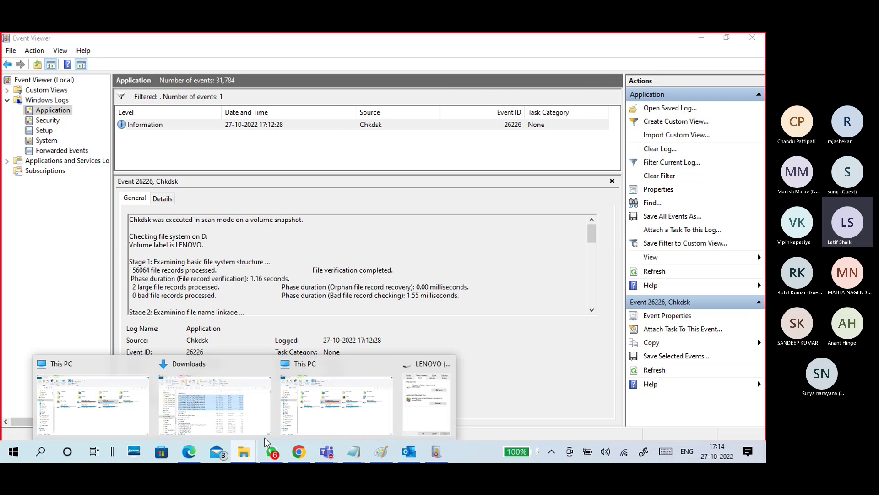
left_click(430, 408)
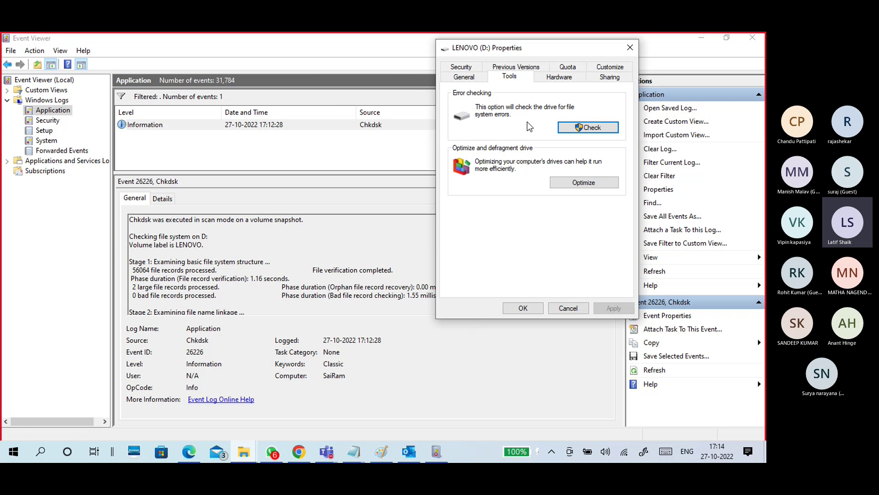
left_click(257, 267)
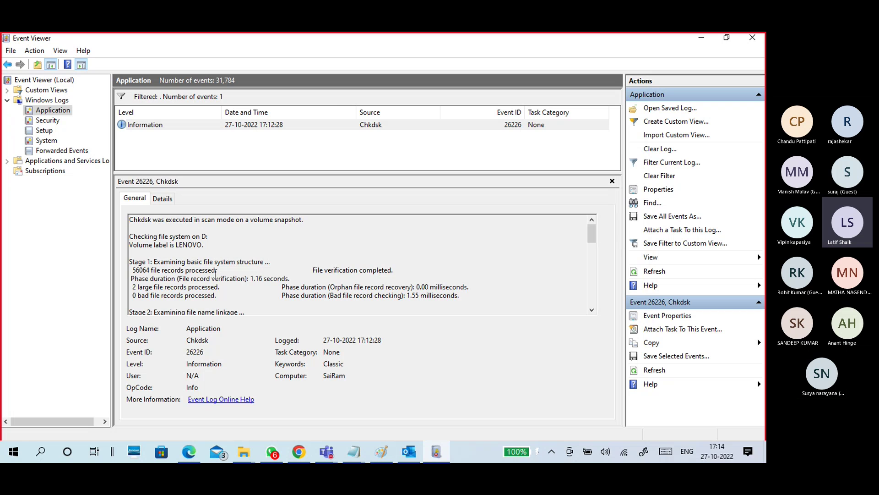
left_click_drag(129, 219, 463, 306)
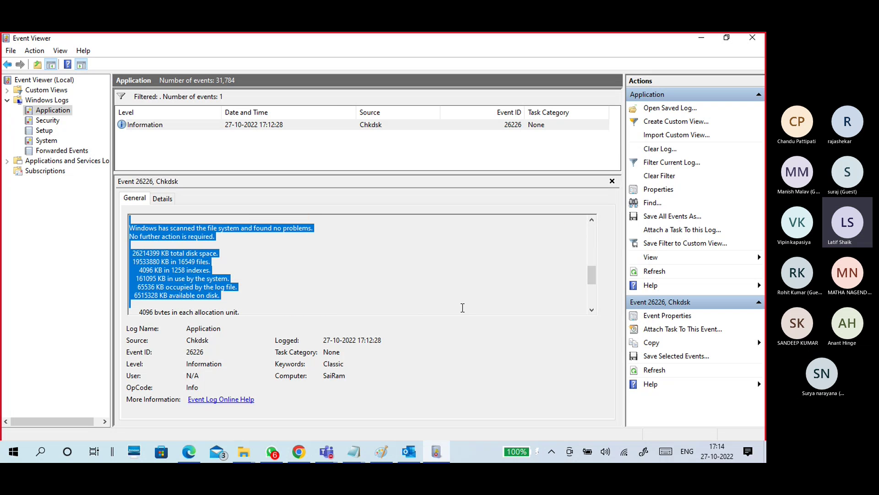
scroll(434, 283, "up", 2)
scroll(432, 283, "up", 5)
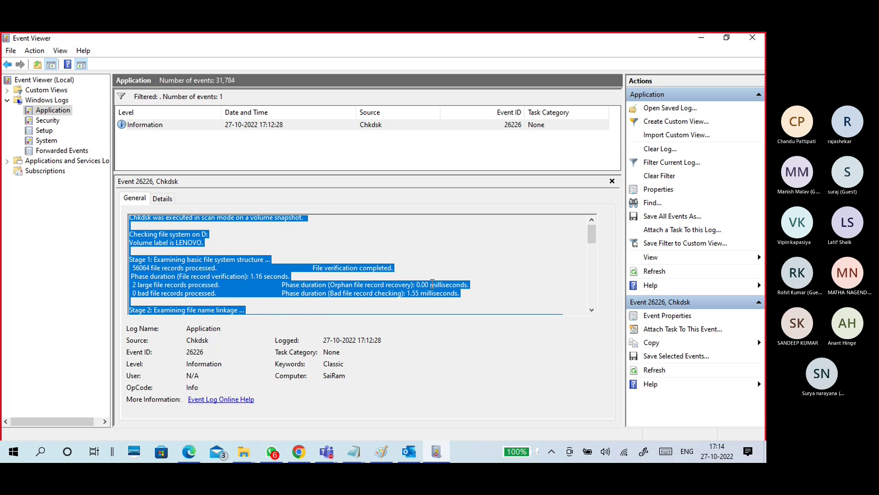
left_click(56, 110)
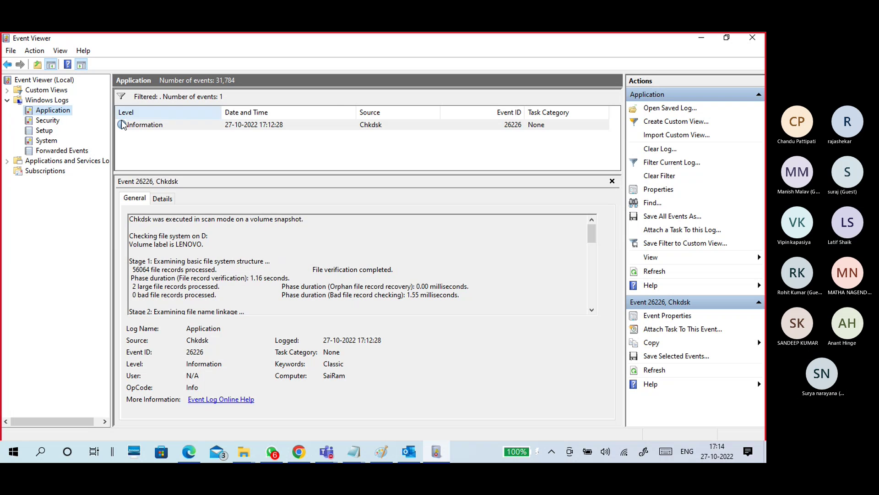
left_click(142, 124)
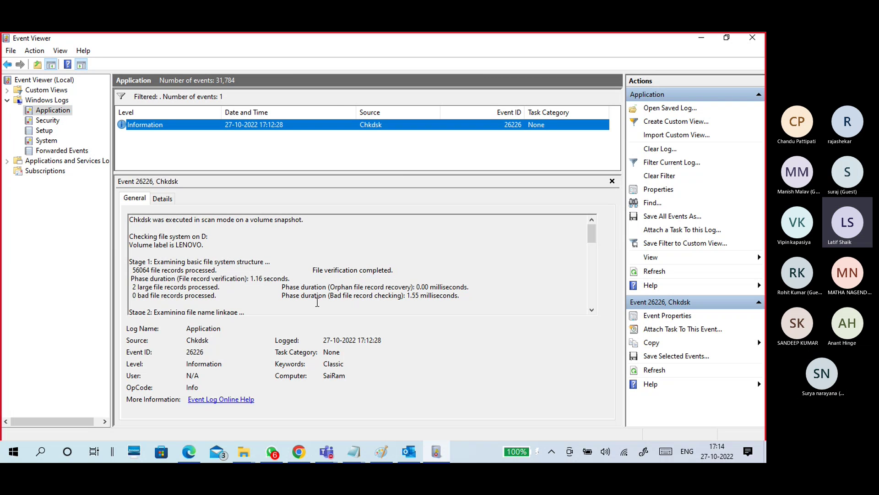
left_click_drag(176, 244, 241, 298)
scroll(248, 265, "down", 2)
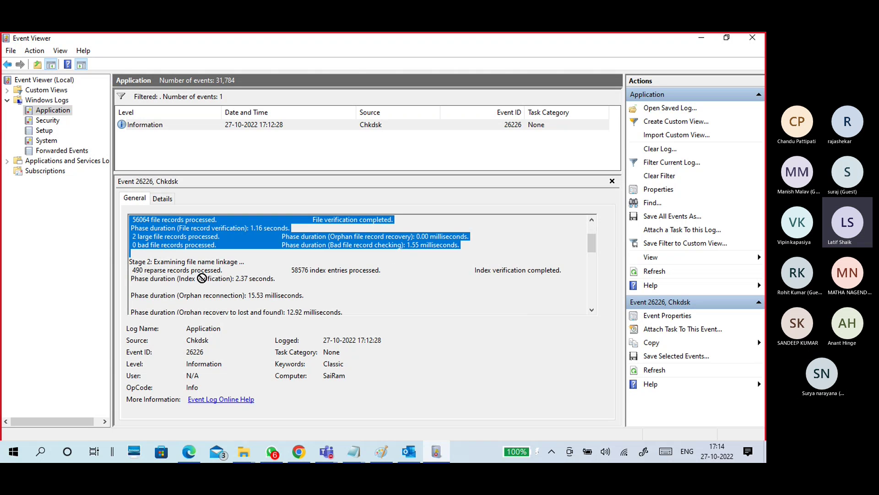
left_click_drag(198, 262, 247, 303)
left_click(247, 303)
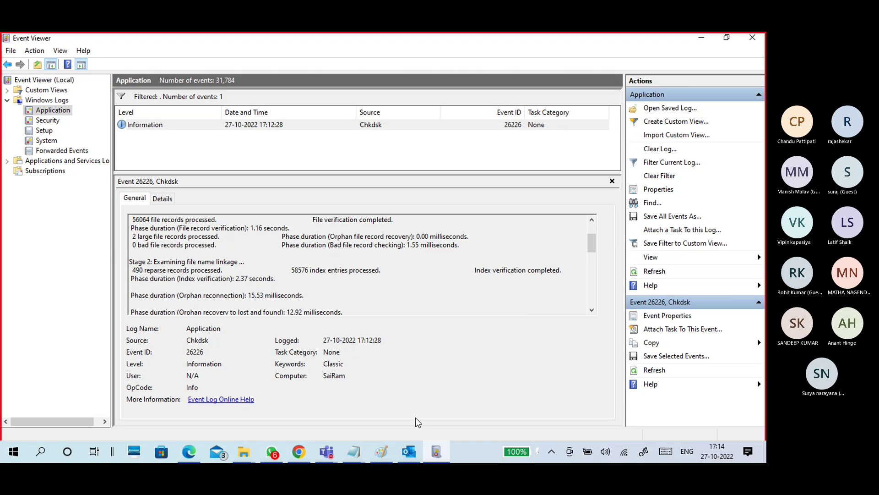
Return to the LENOVO (D:) properties and open the drive optimization tool
mouse_move(244, 451)
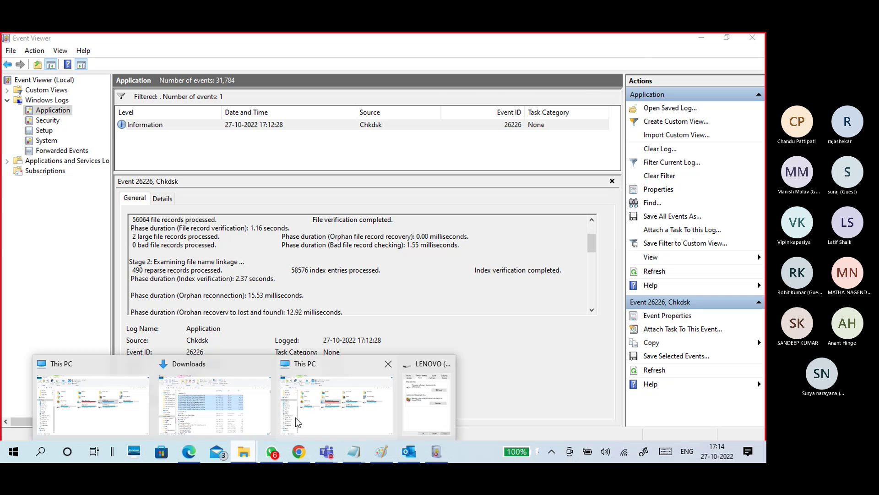
left_click(422, 387)
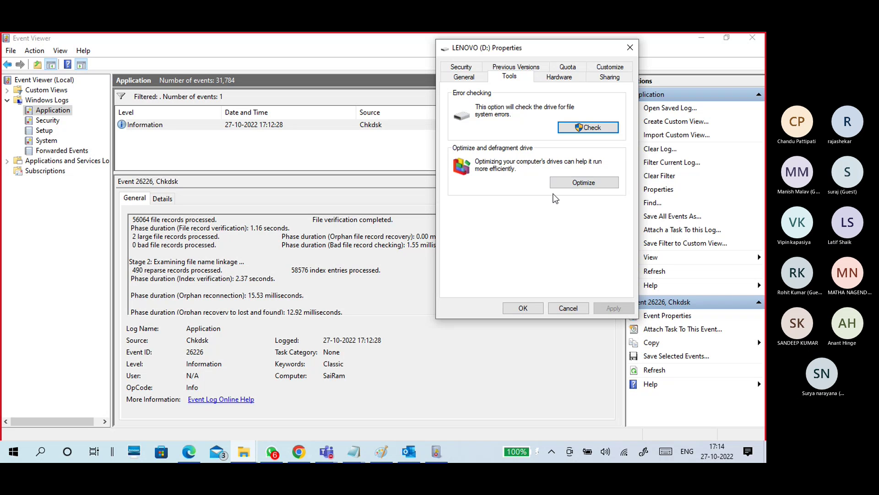
left_click(557, 191)
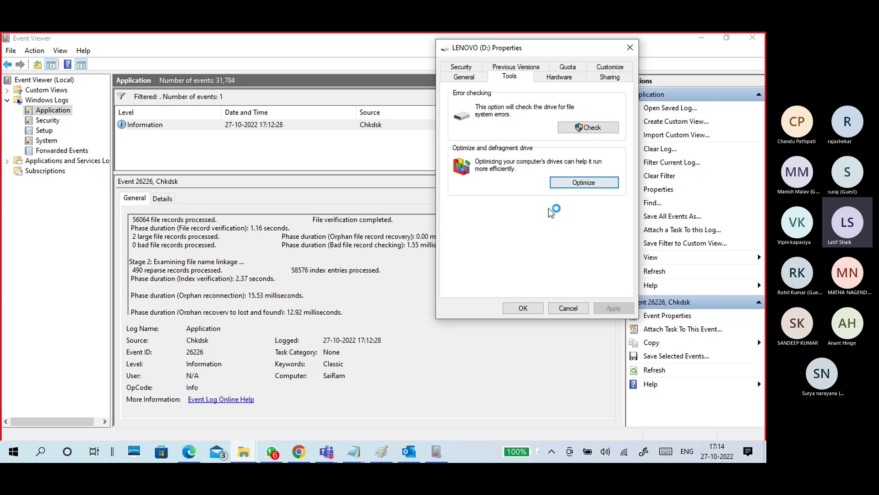
Switch to Paint, sketch a large freehand rectangle beside the handwritten numbers, and return to Optimize Drives, moving its window slightly
left_click(380, 451)
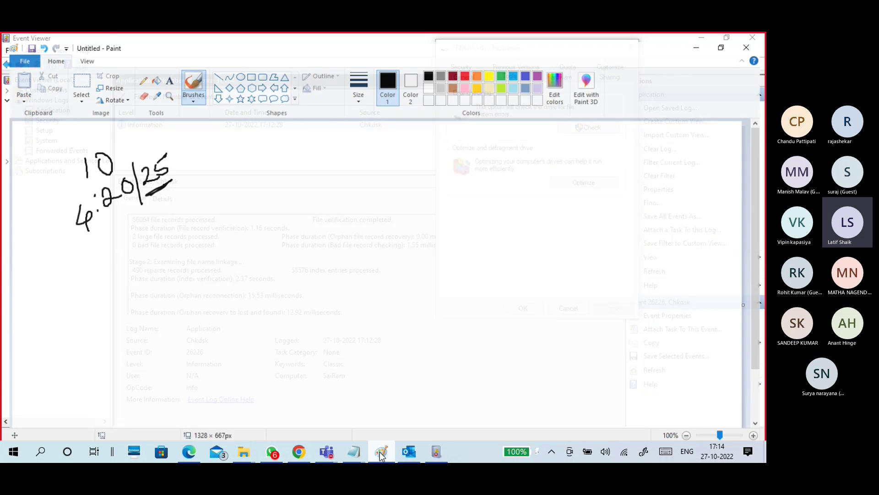
mouse_move(267, 170)
left_mouse_down()
mouse_move(479, 244)
mouse_move(475, 135)
mouse_move(274, 152)
mouse_move(267, 171)
left_mouse_up()
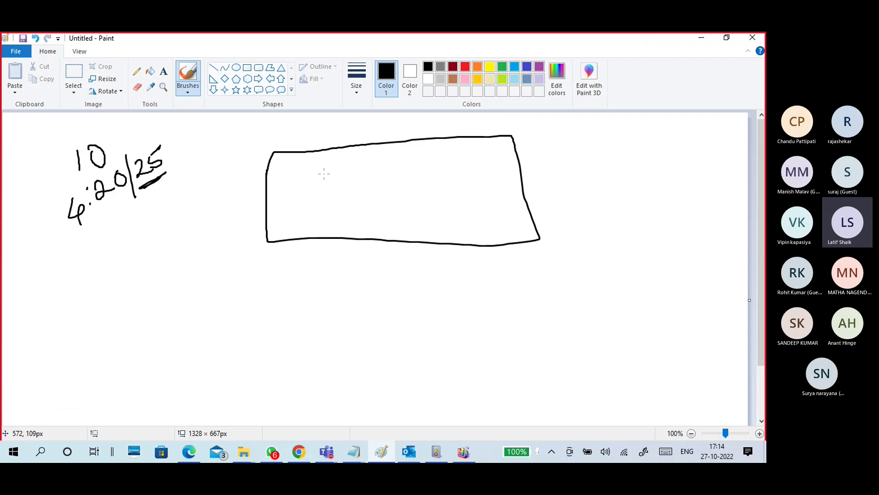
left_click_drag(316, 278, 315, 210)
left_click(693, 41)
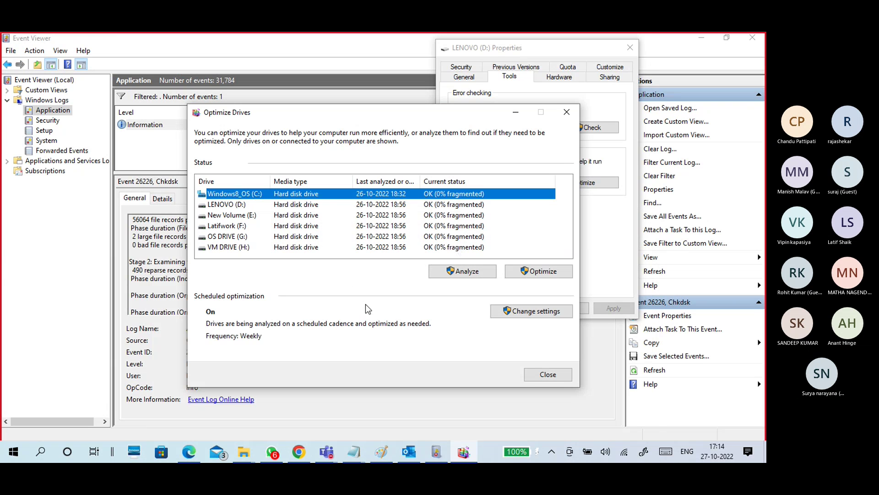
left_click_drag(343, 127, 361, 95)
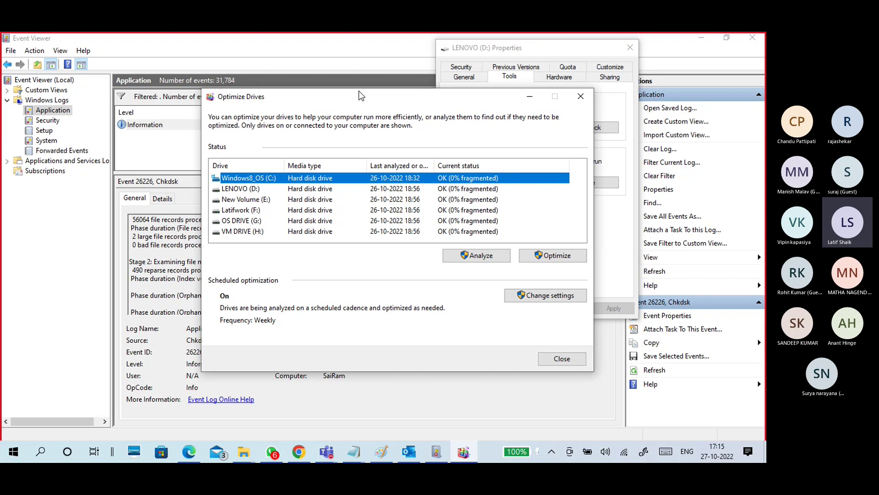
Analyze the LENOVO (D:) drive for fragmentation and run its optimization
left_click(310, 188)
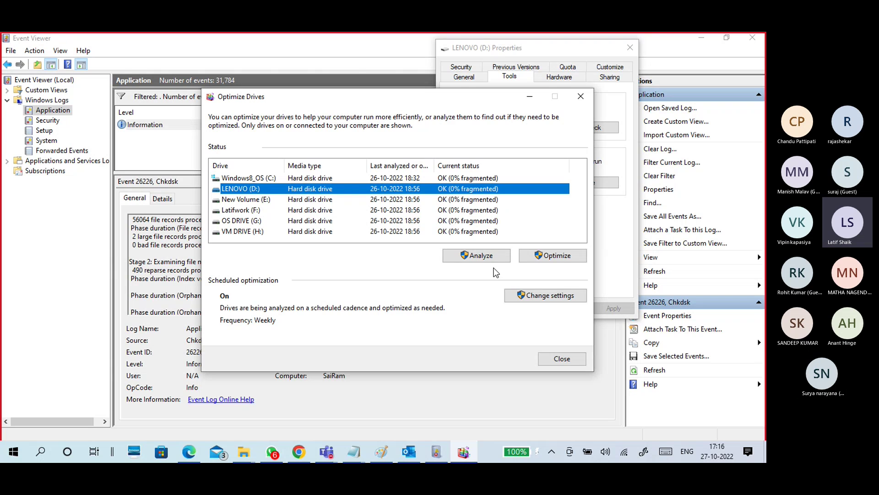
left_click(449, 261)
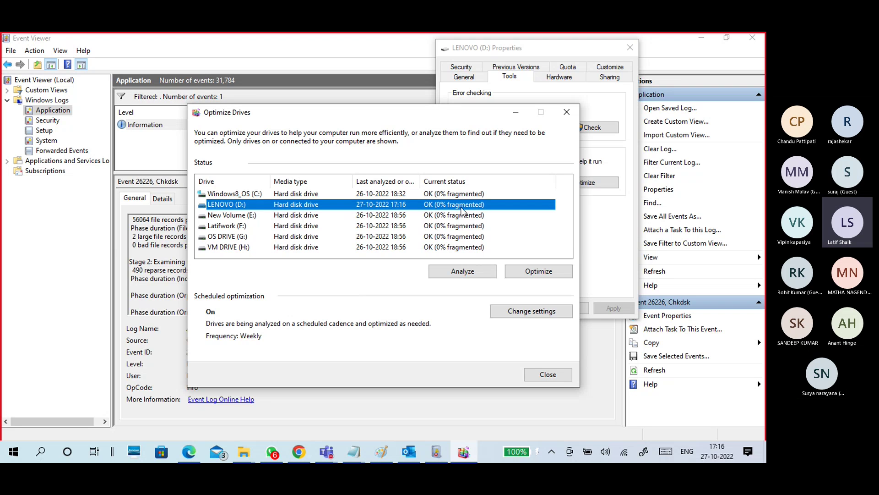
left_click(371, 219)
left_click(374, 207)
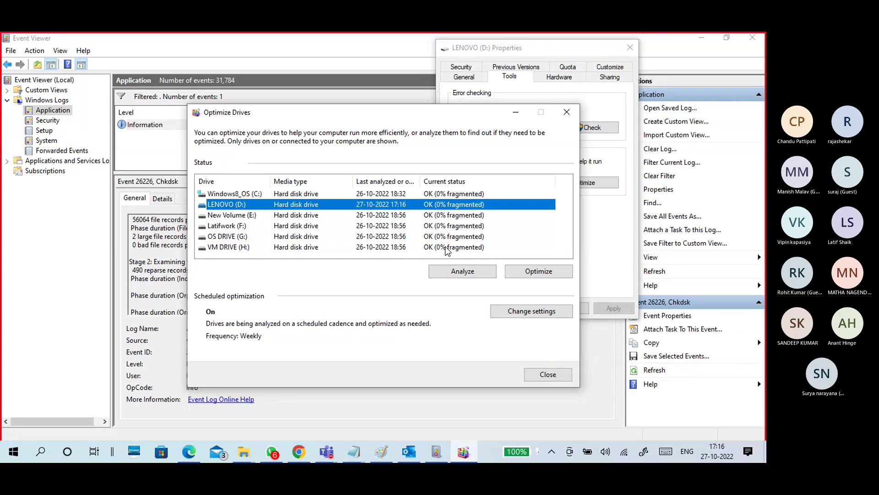
left_click(527, 273)
left_click(515, 271)
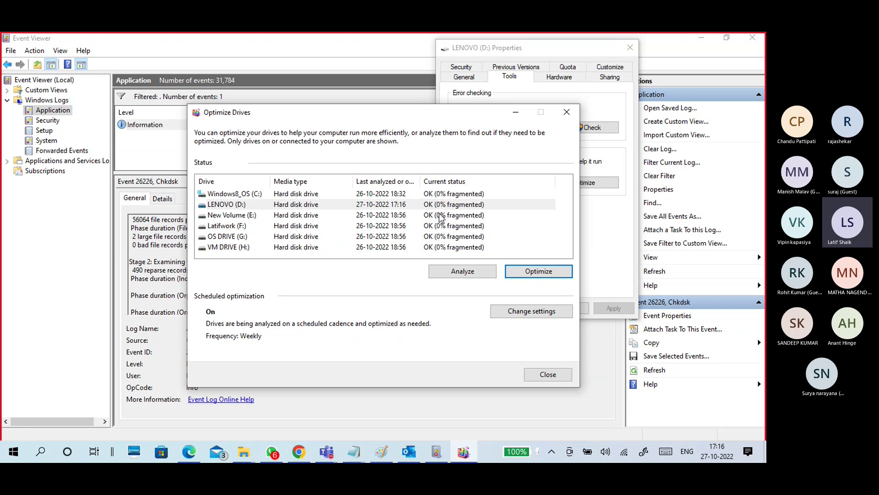
left_click(439, 206)
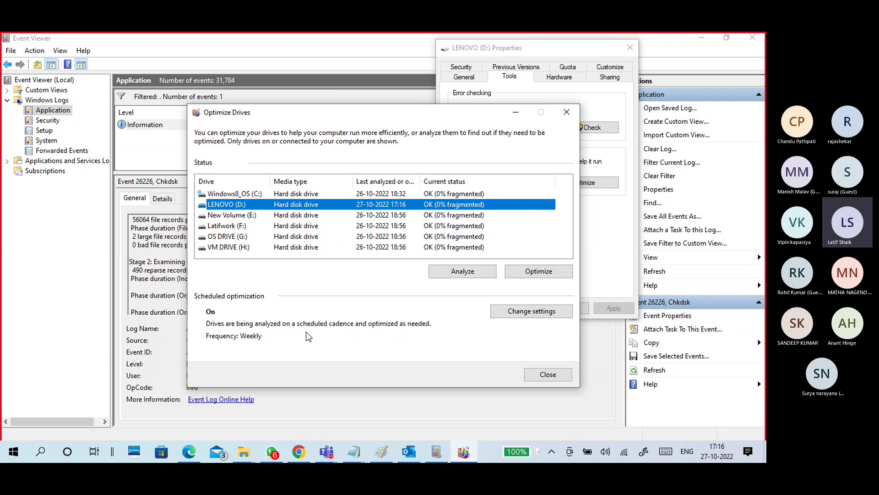
Try the Daily, Monthly and Weekly frequencies in the drive optimization schedule and cancel the changes
left_click(520, 312)
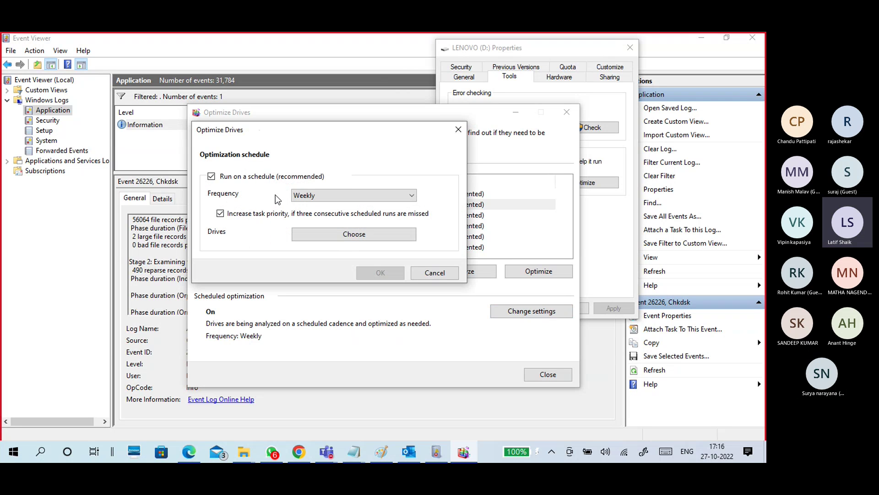
left_click(321, 195)
left_click(318, 205)
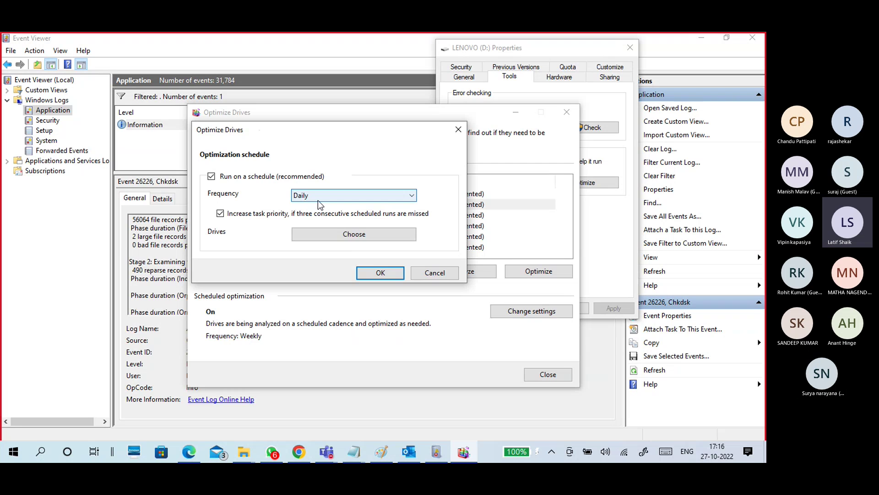
left_click(317, 200)
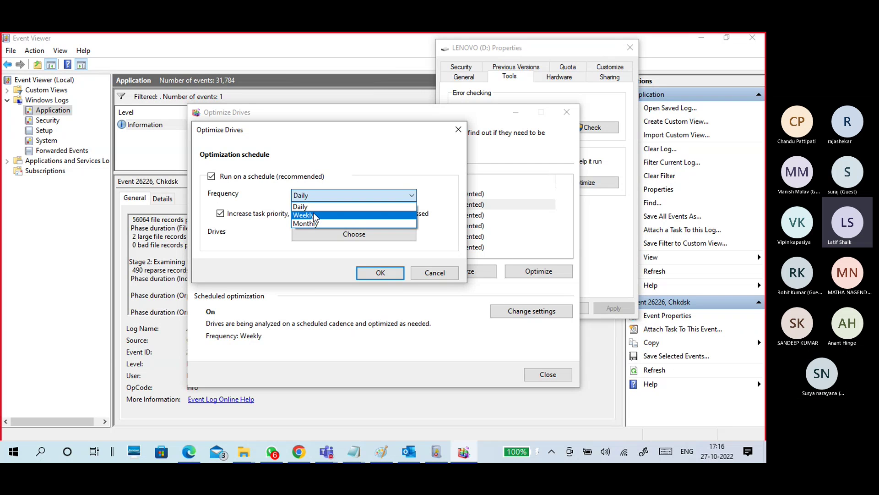
left_click(316, 215)
left_click(316, 197)
left_click(316, 223)
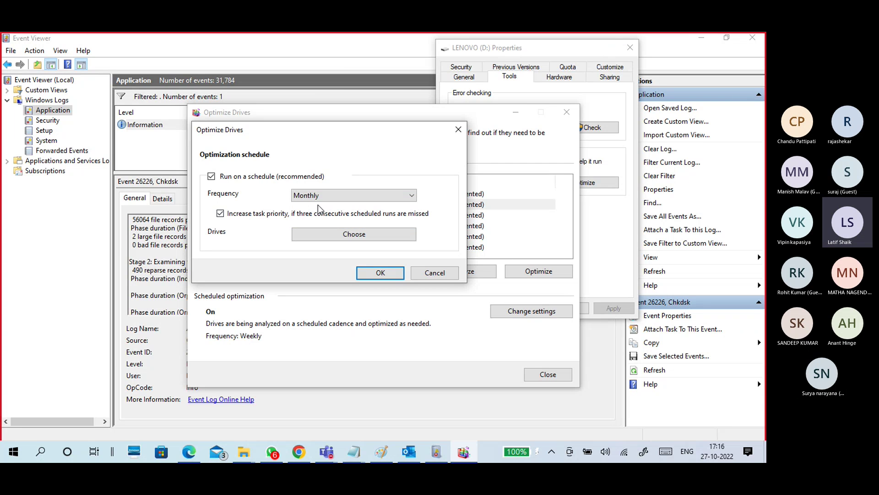
left_click(318, 199)
left_click(318, 215)
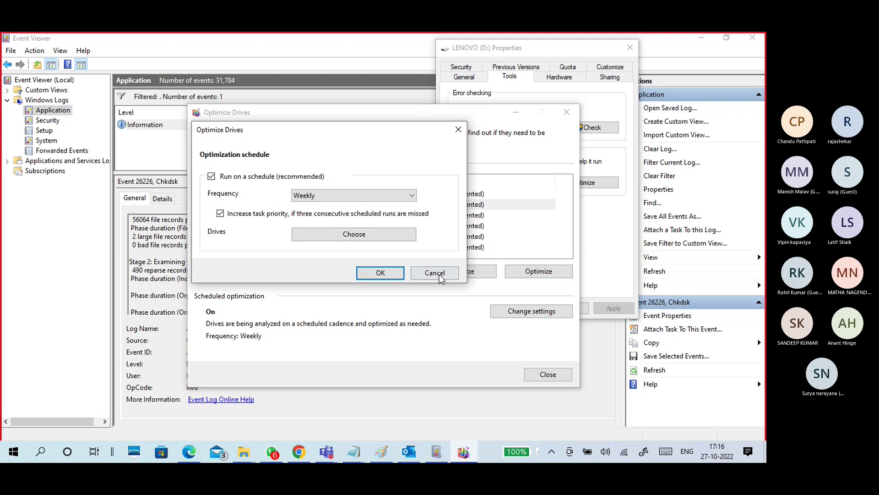
left_click(434, 273)
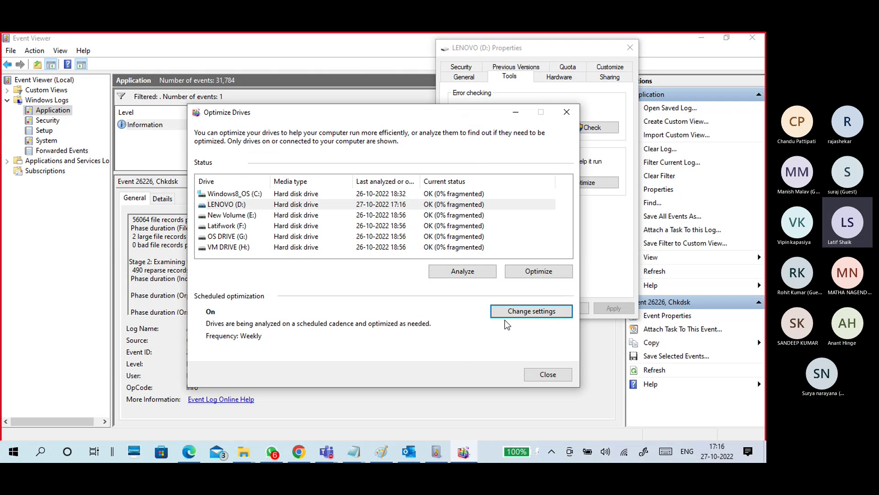
Turn the scheduled drive optimization off and back on with a Weekly frequency
left_click(530, 311)
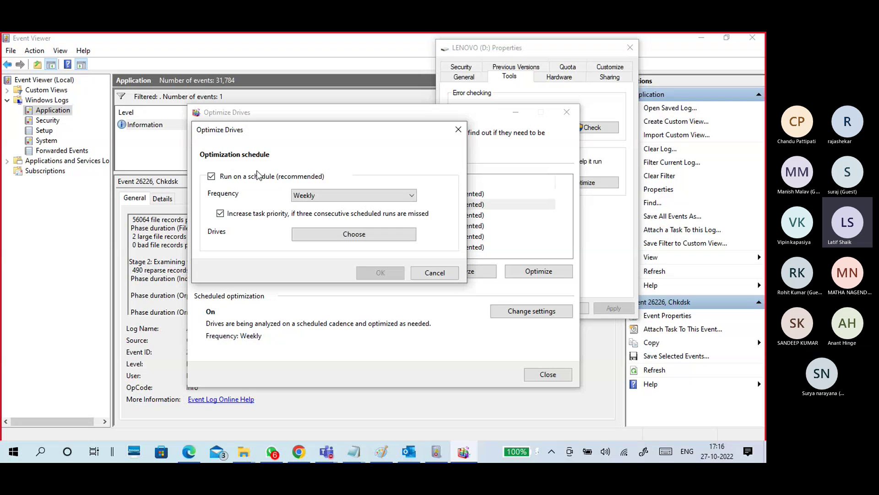
left_click(257, 176)
left_click(381, 273)
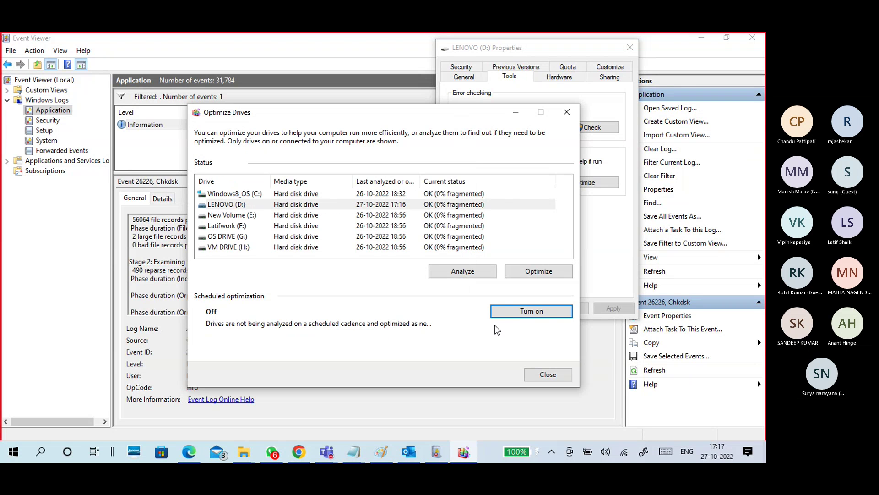
left_click(501, 313)
left_click(281, 177)
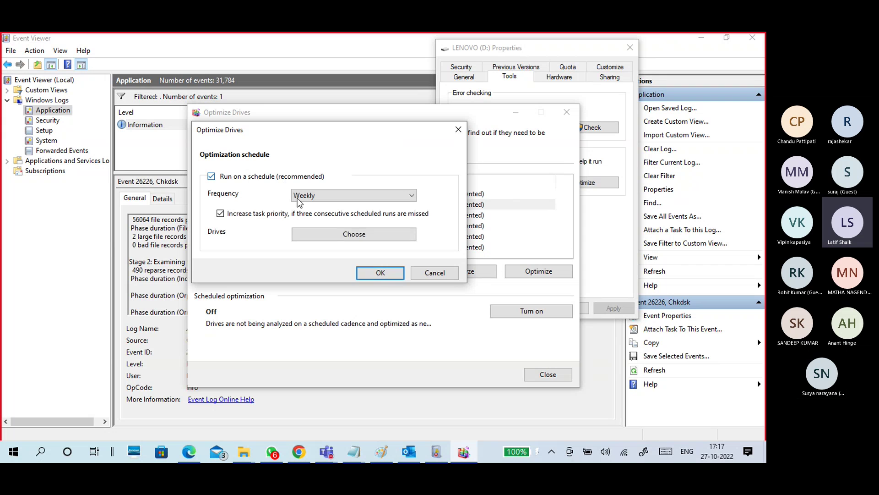
left_click(379, 273)
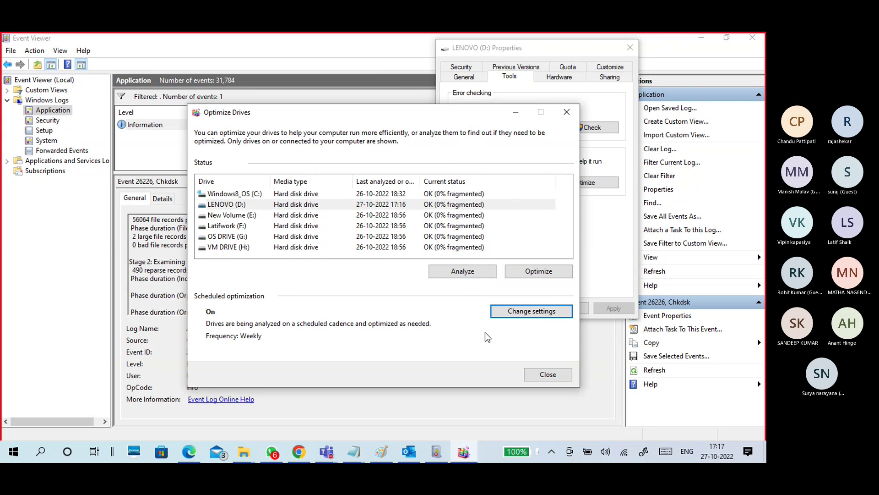
View which drives the optimization schedule includes, cancel both schedule dialogs, and close Optimize Drives
left_click(510, 311)
left_click(353, 236)
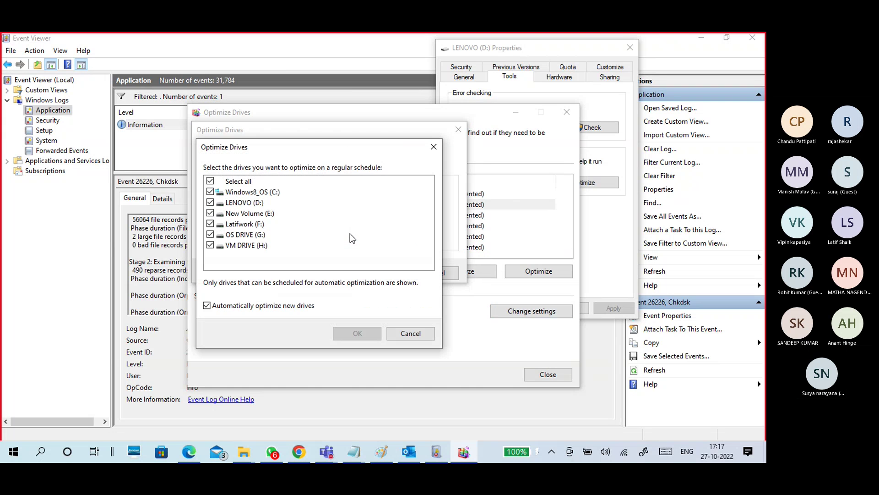
left_click(405, 333)
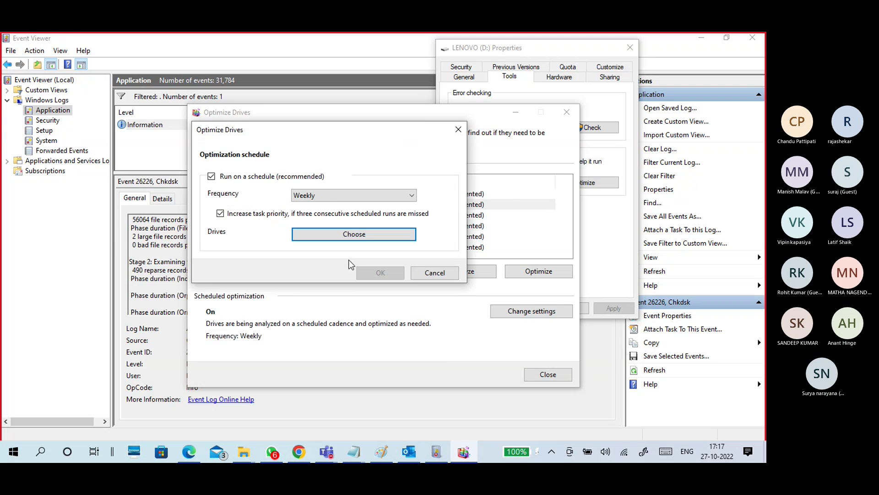
left_click(434, 273)
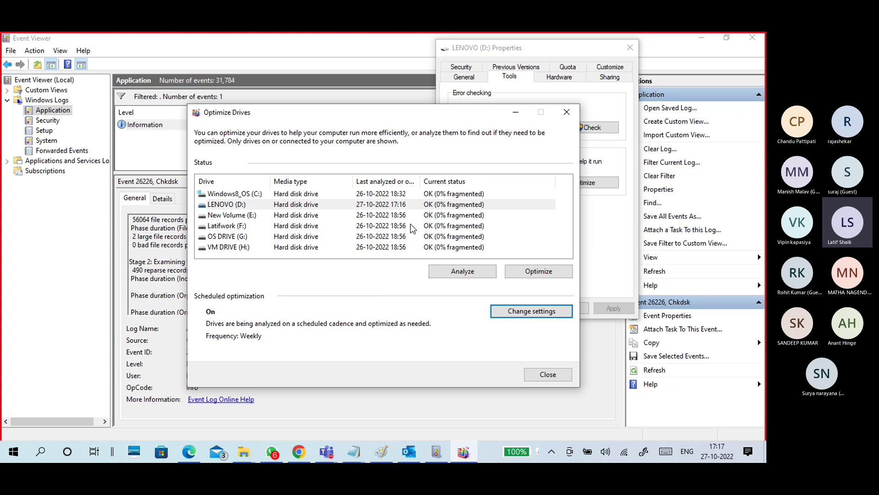
left_click(543, 369)
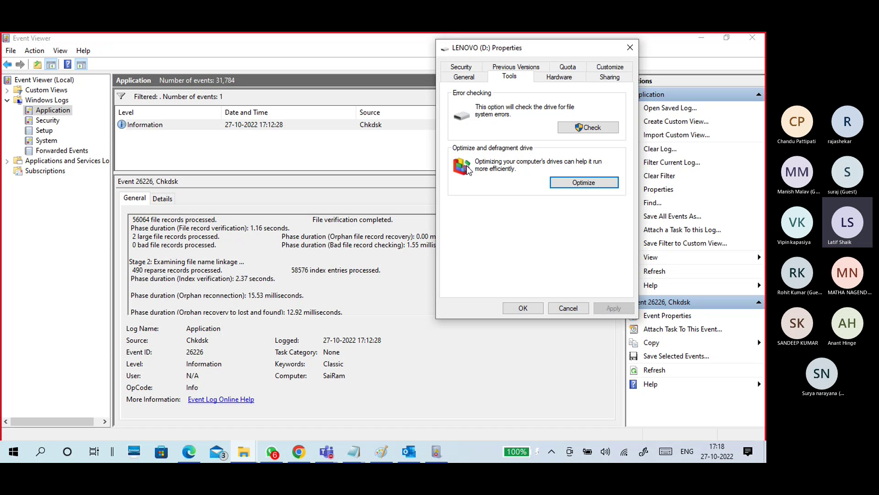
Review the Disk Cleanup, error checking and optimization options in the LENOVO (D:) properties and cancel the dialog
left_click(463, 77)
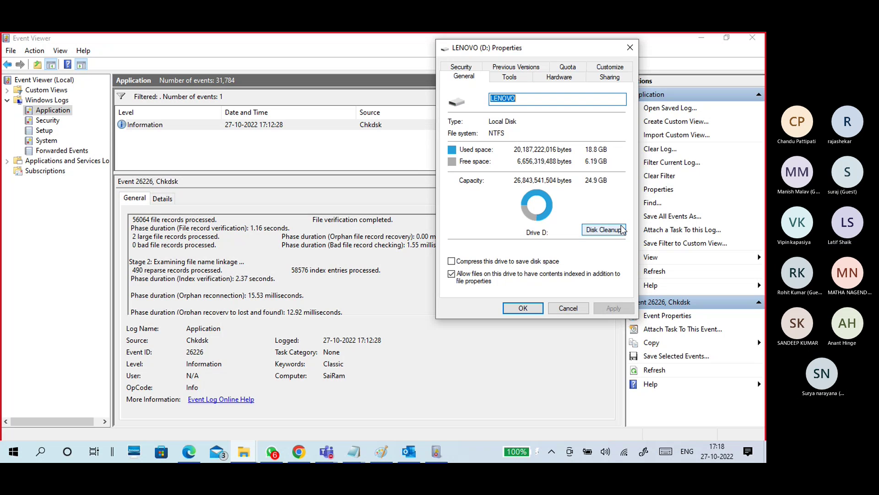
left_click(510, 77)
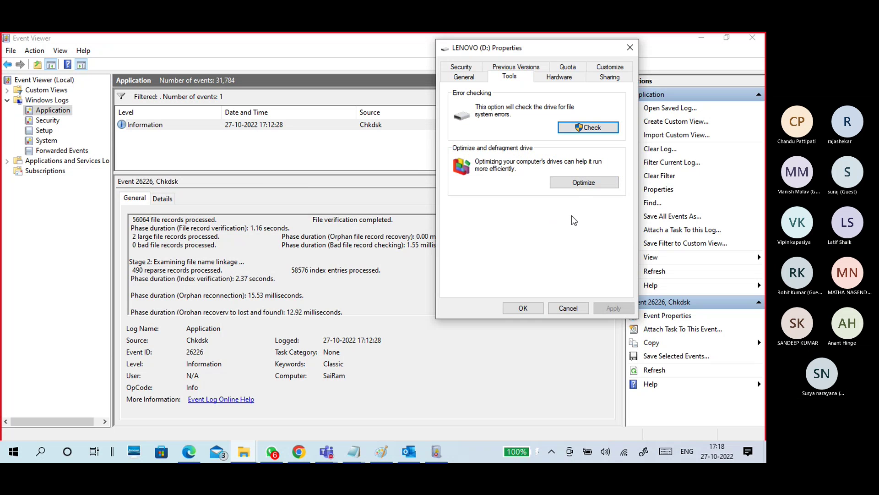
left_click(568, 307)
Look through the Application, Security, Setup, System and Forwarded Events logs under Windows Logs and close Event Viewer
left_click(432, 163)
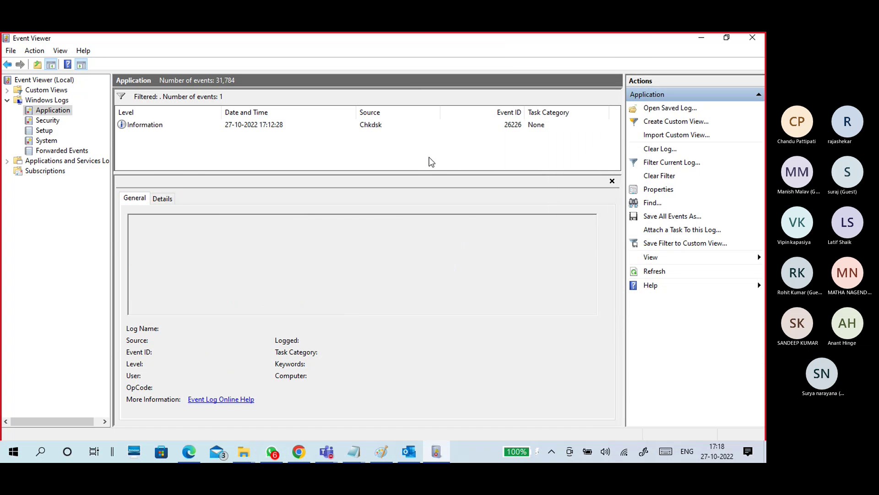
left_click(47, 112)
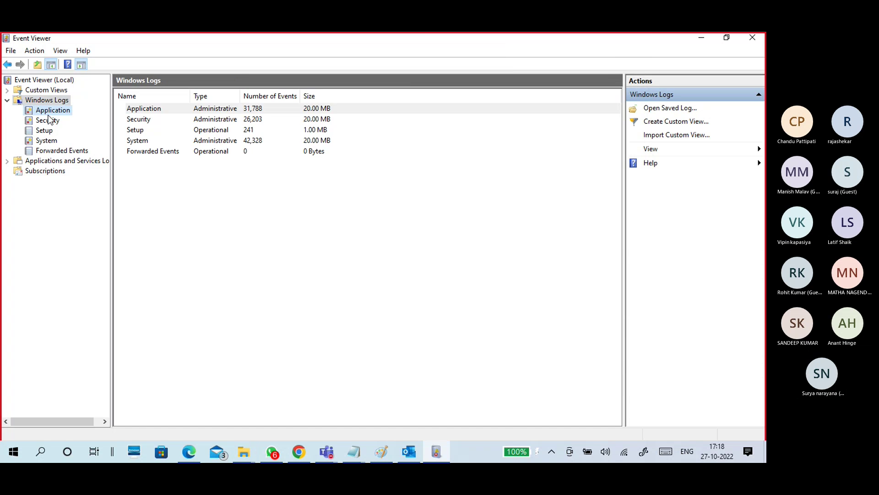
left_click(48, 122)
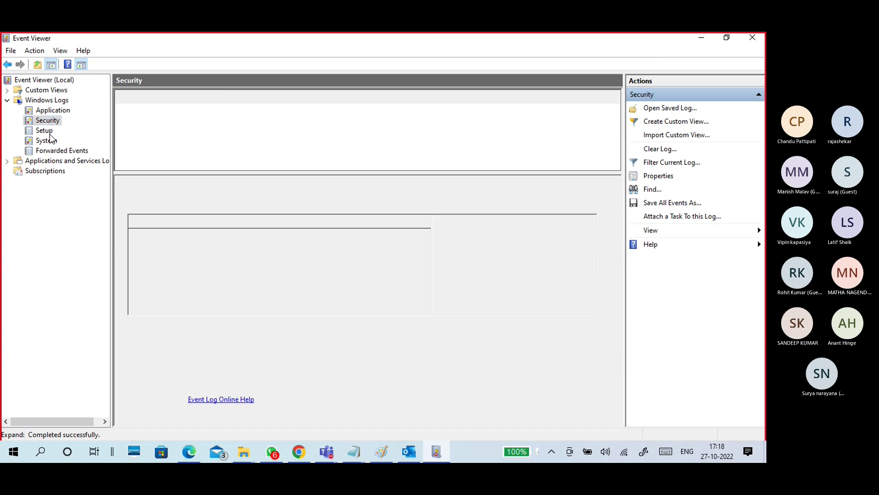
left_click(49, 131)
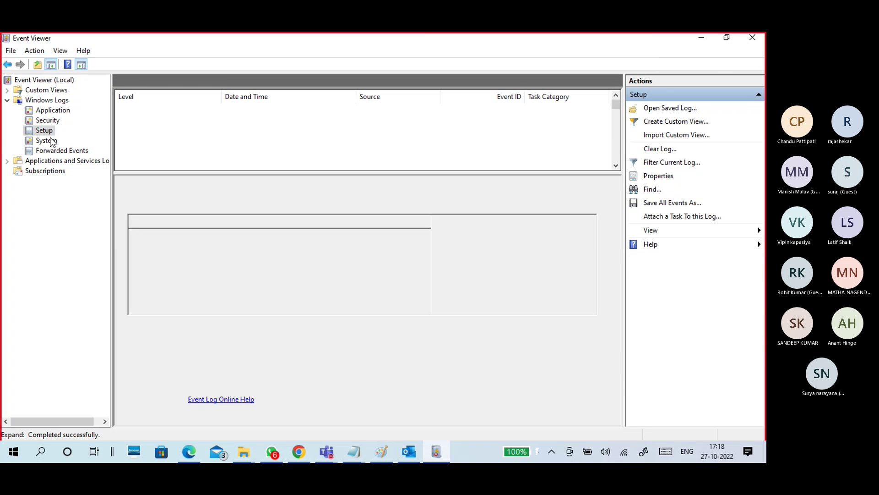
left_click(52, 141)
key("Up")
key("Up")
key("Up")
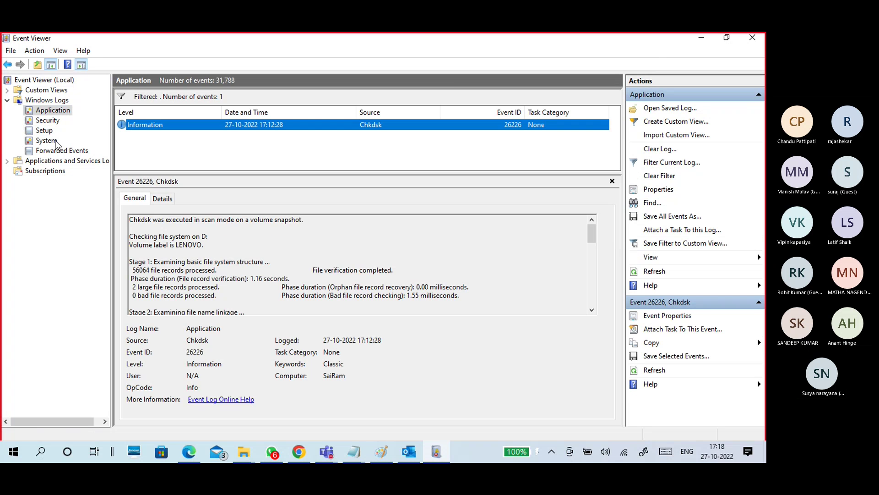
left_click(54, 141)
left_click(58, 150)
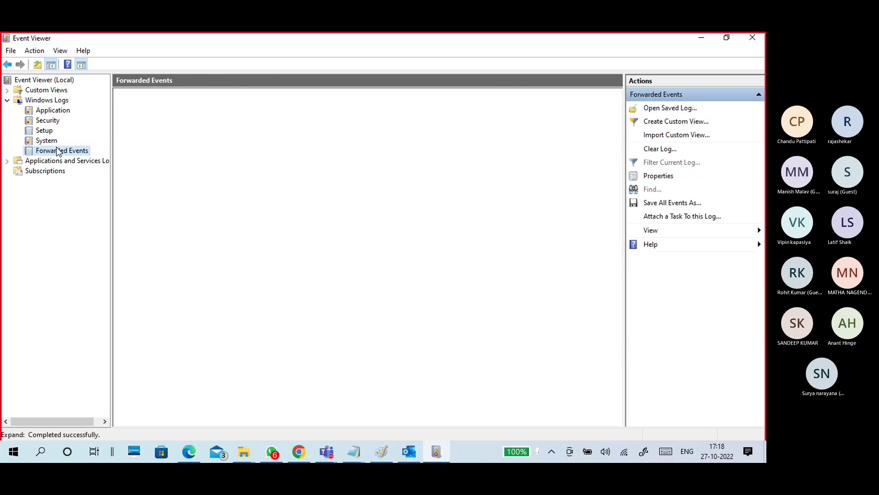
left_click(47, 101)
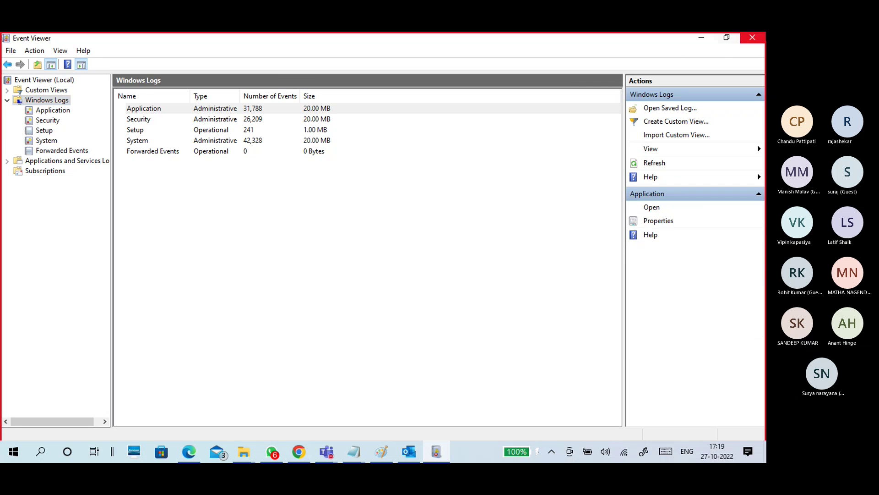
left_click(751, 40)
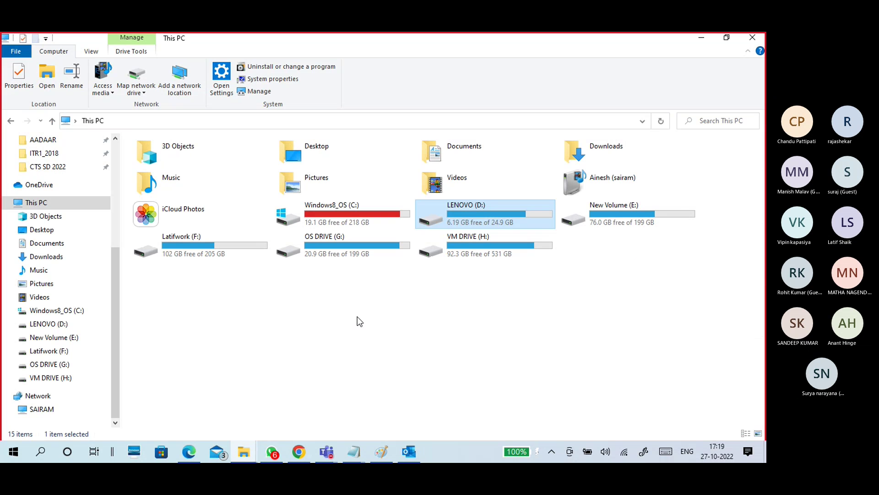
Minimize File Explorer and review slides 29 to 33 of the Google Slides presentation in Chrome, from improving system speed to BSOD
left_click(701, 37)
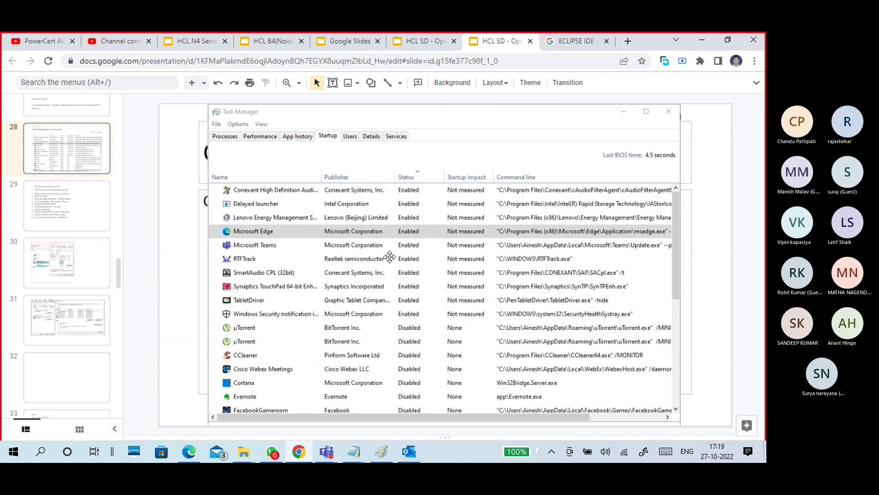
left_click(69, 213)
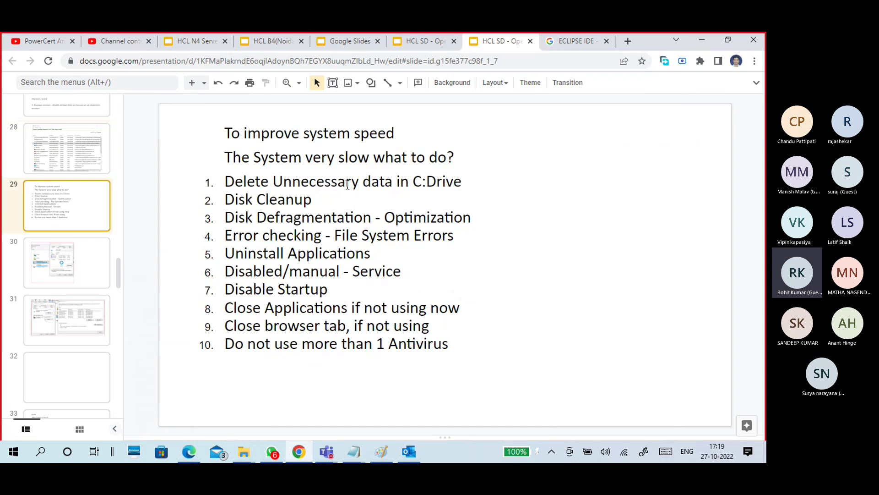
left_click(56, 259)
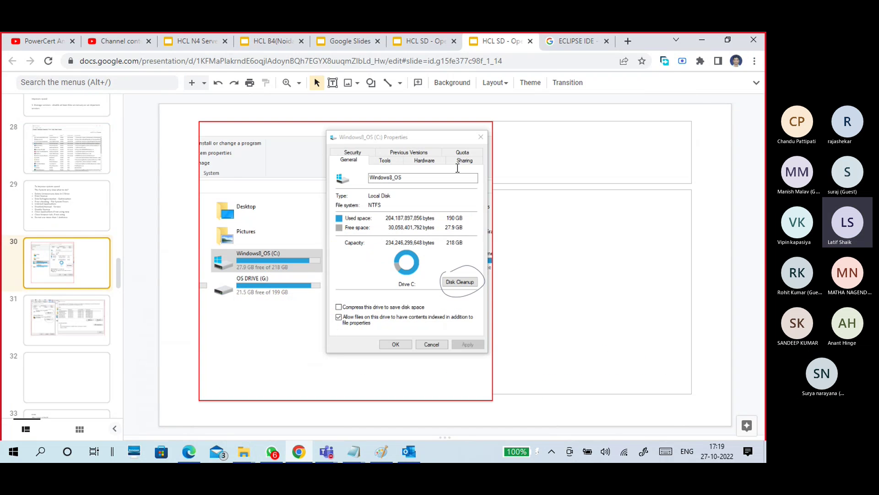
key("Down")
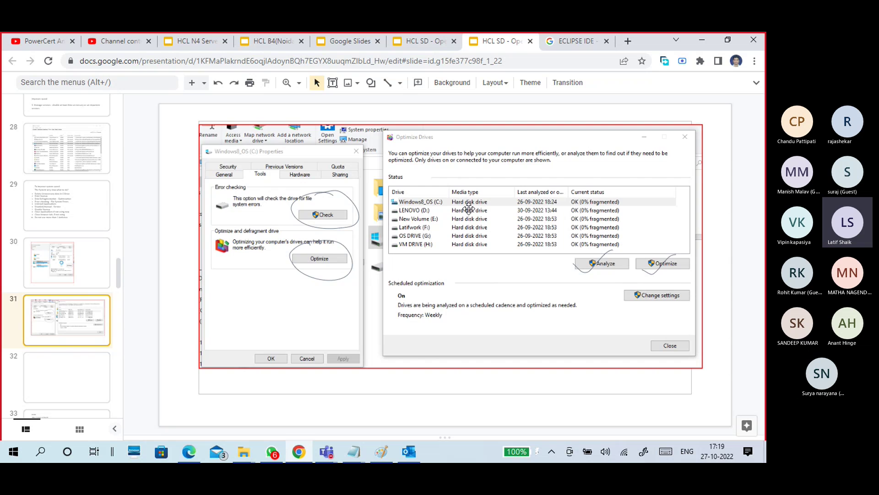
left_click(55, 362)
scroll(62, 345, "down", 3)
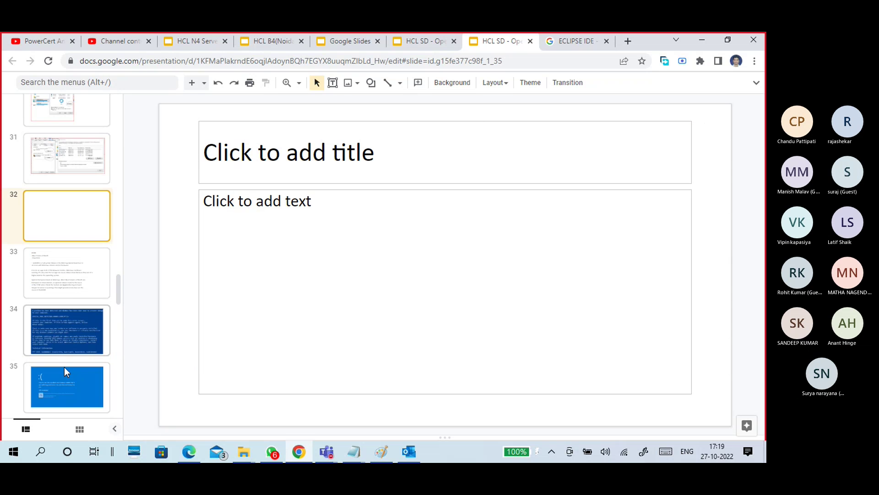
left_click(64, 283)
scroll(66, 289, "up", 4)
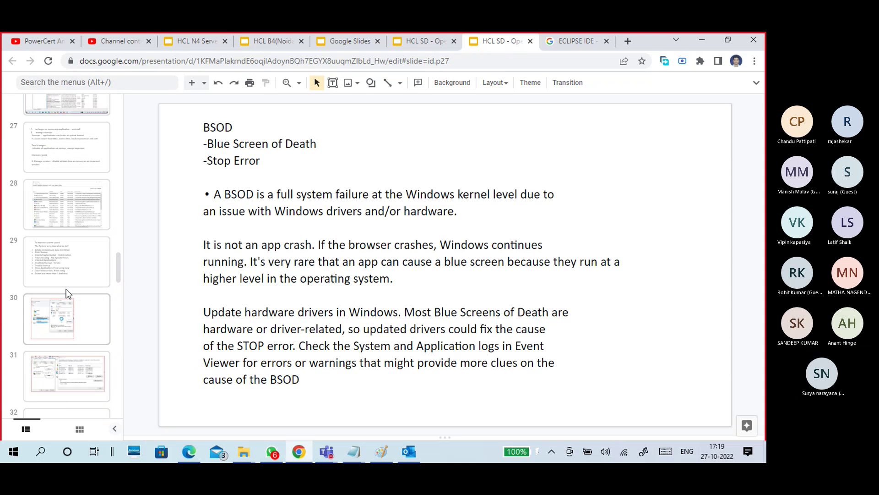
Review slides 27 to 29 on managing startups, the startup list and improving system speed, and open Task Manager
left_click(72, 260)
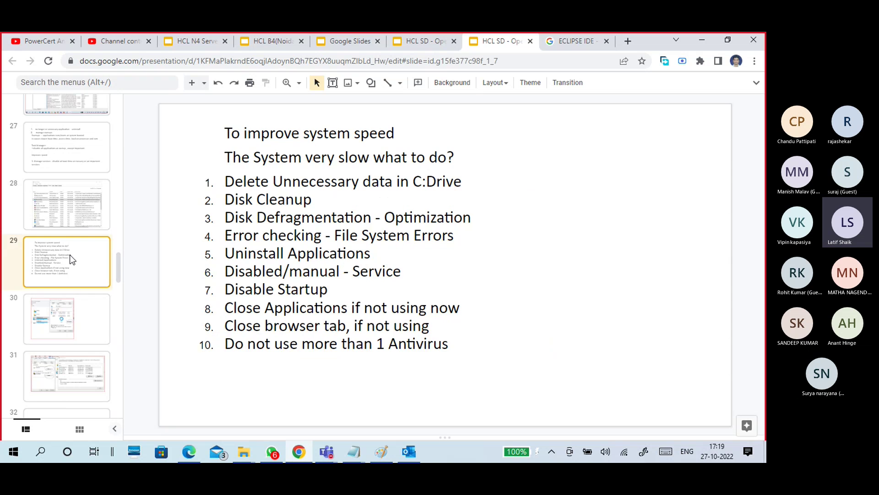
left_click(68, 191)
left_click(66, 139)
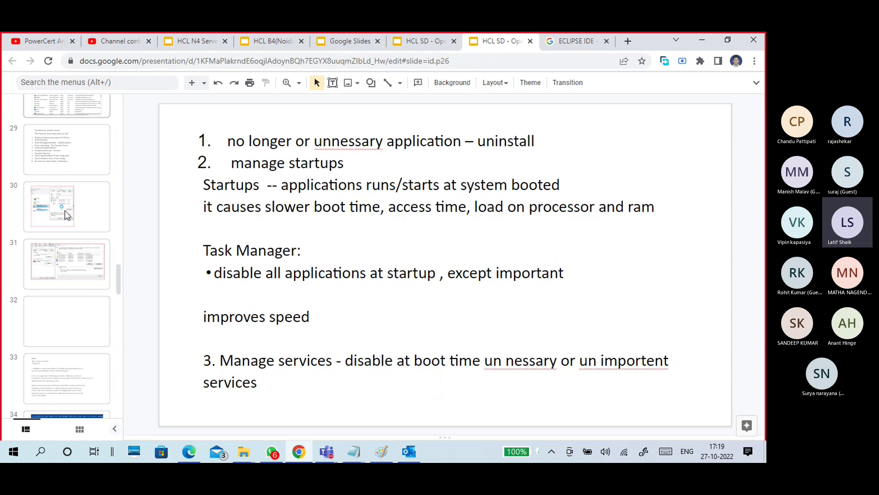
left_click(75, 220)
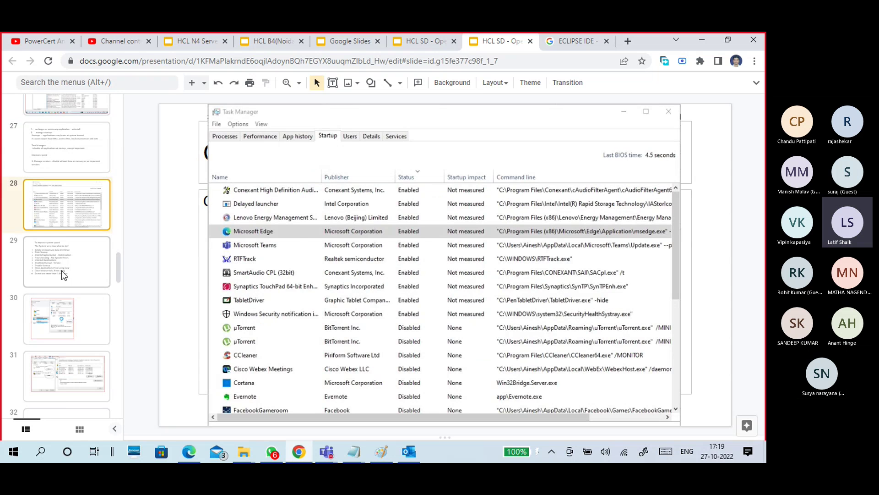
left_click(62, 270)
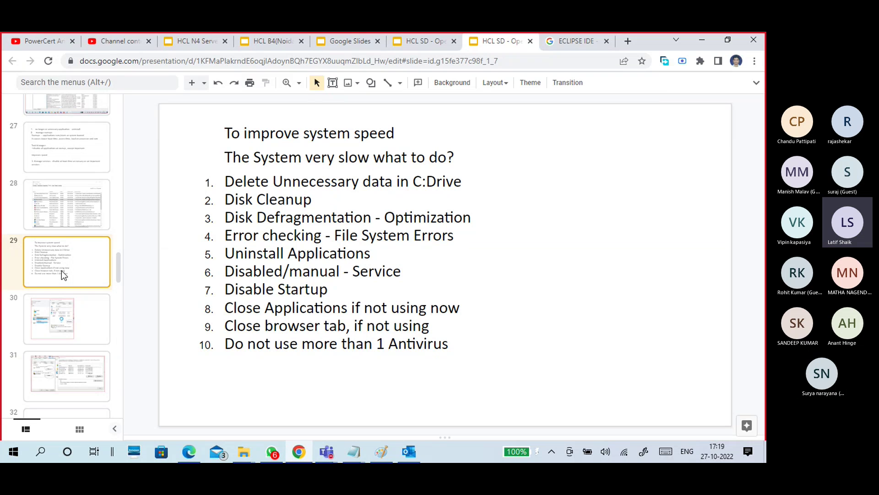
right_click(445, 452)
left_click(479, 397)
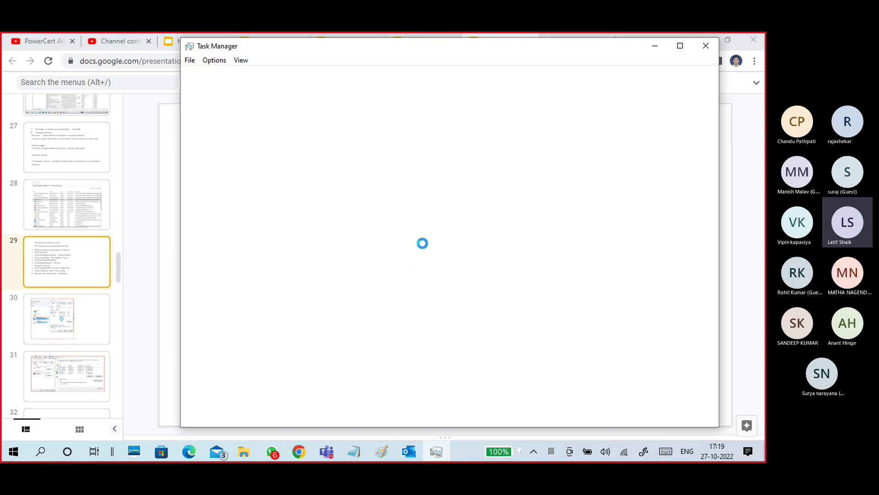
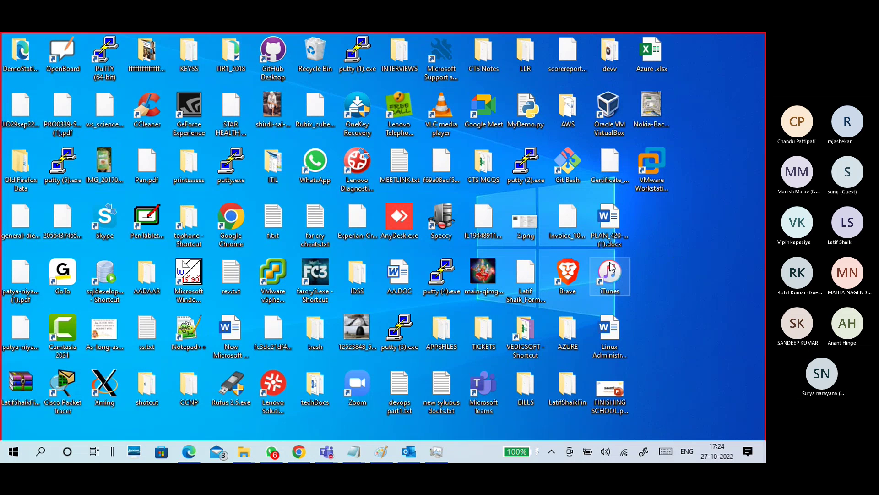
Point out installed applications on the desktop, including SQL Developer, GoTo, Camtasia 2021, Speccy, Oracle VM VirtualBox and Notepad++
left_click(104, 274)
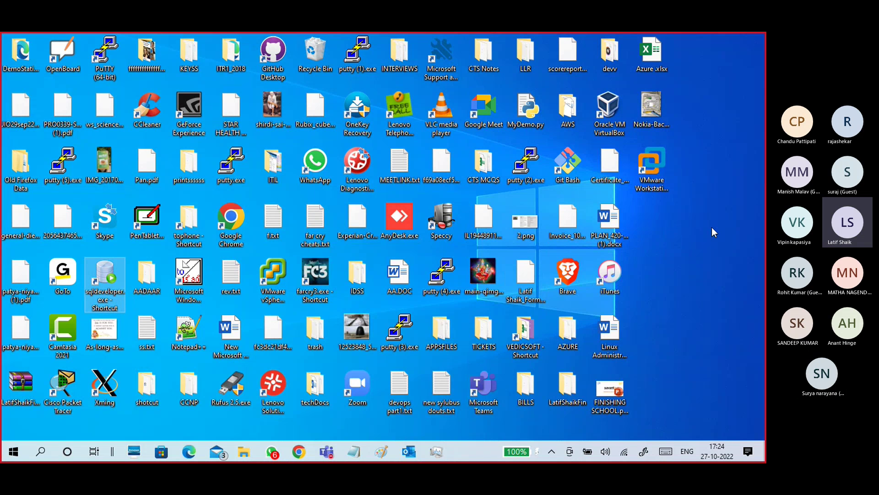
left_click(68, 280)
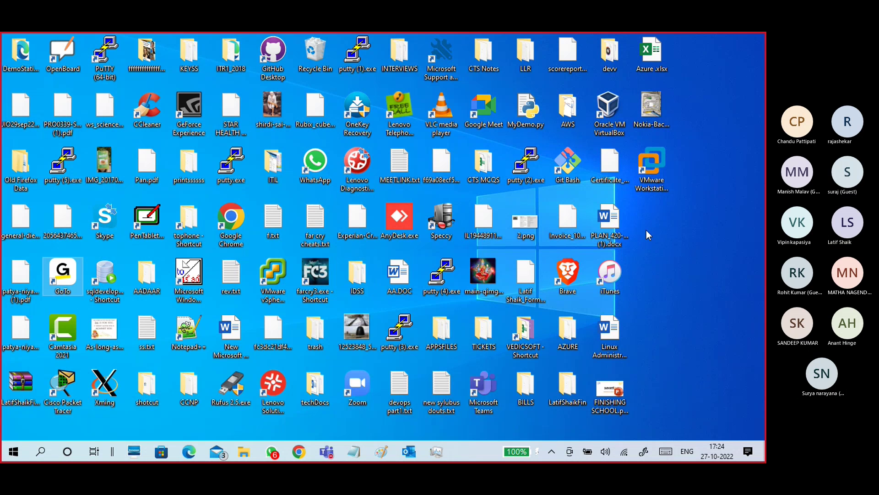
left_click(81, 341)
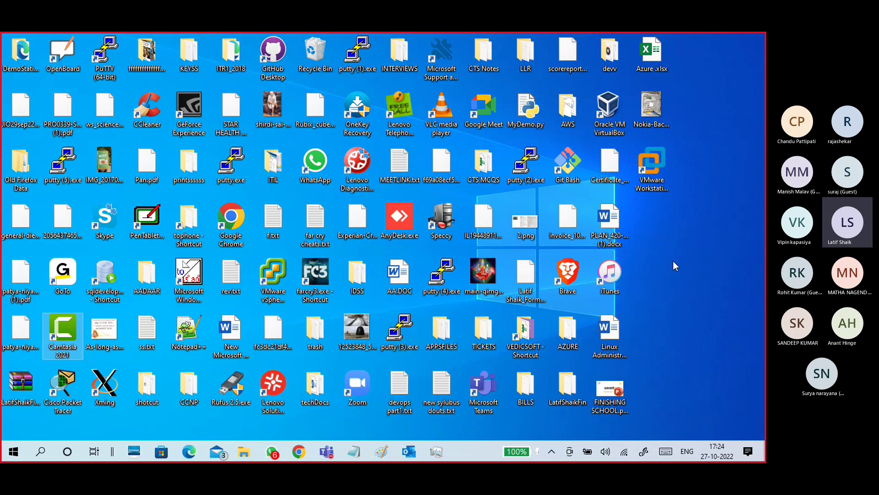
left_click(451, 220)
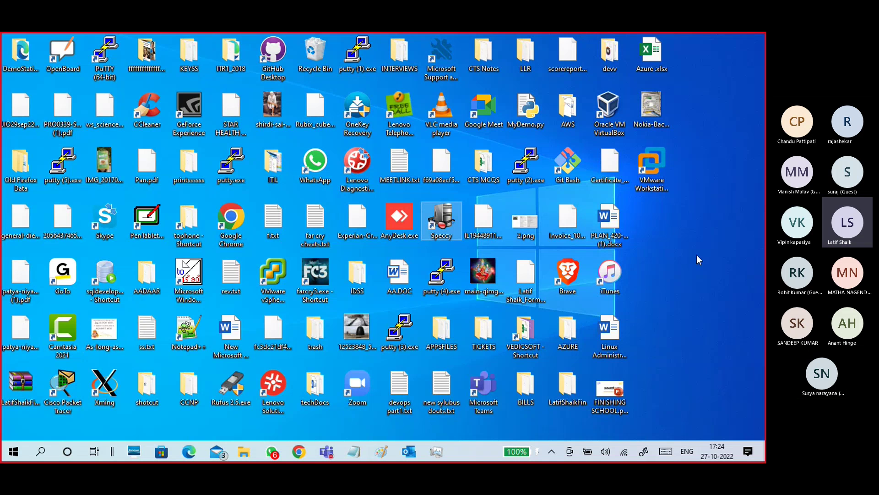
type("or")
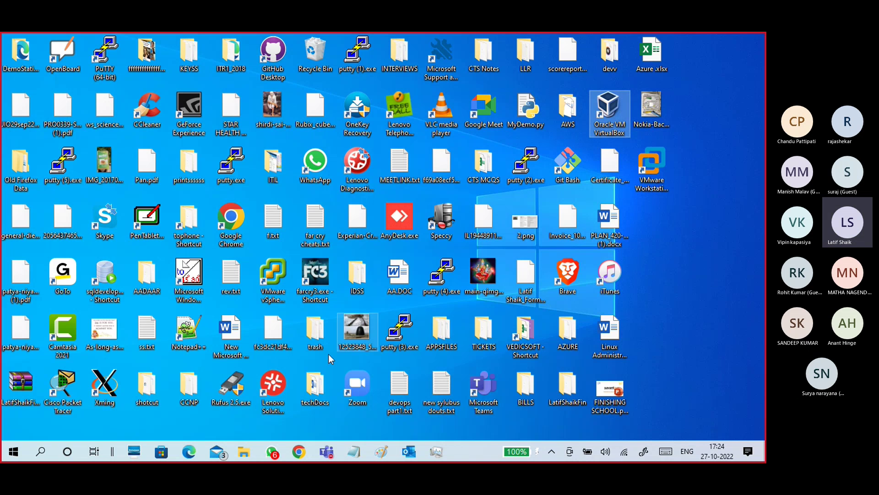
left_click(188, 331)
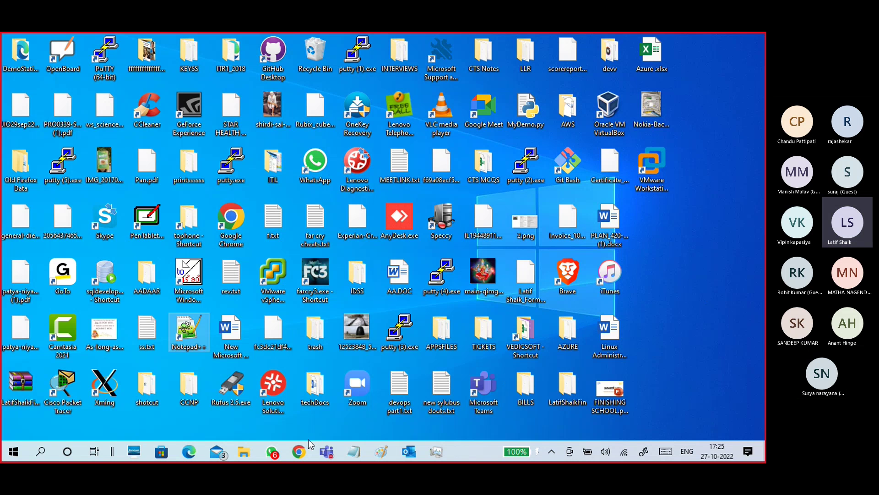
Switch to the slides in Chrome and highlight Uninstall Applications on slide 29, then the unnecessary application and manage startups lines on slide 27
left_click(300, 451)
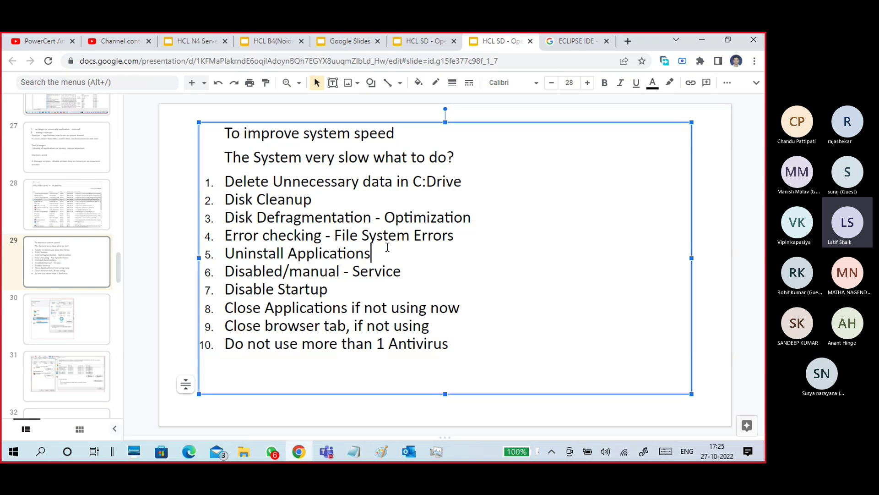
left_click_drag(389, 249, 224, 253)
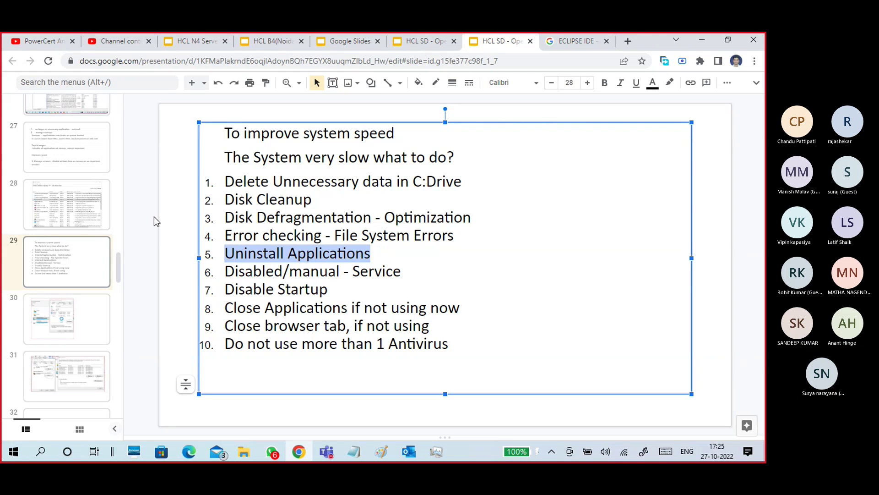
left_click(82, 149)
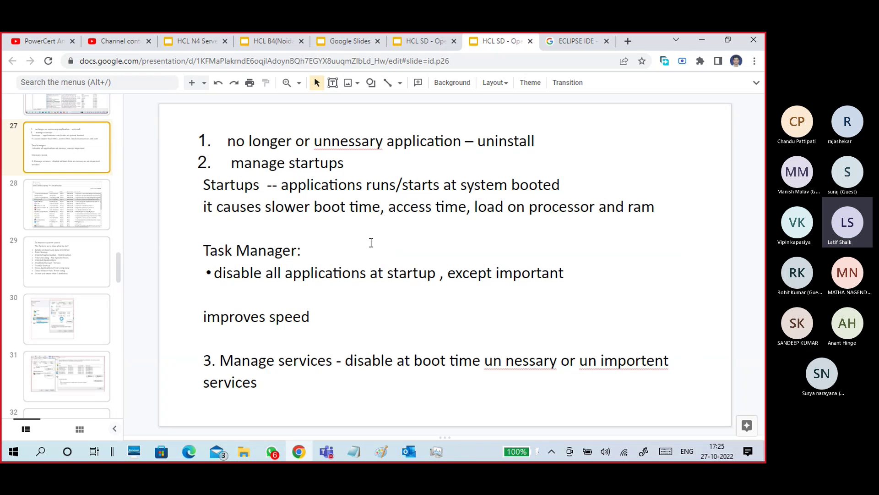
left_click(325, 147)
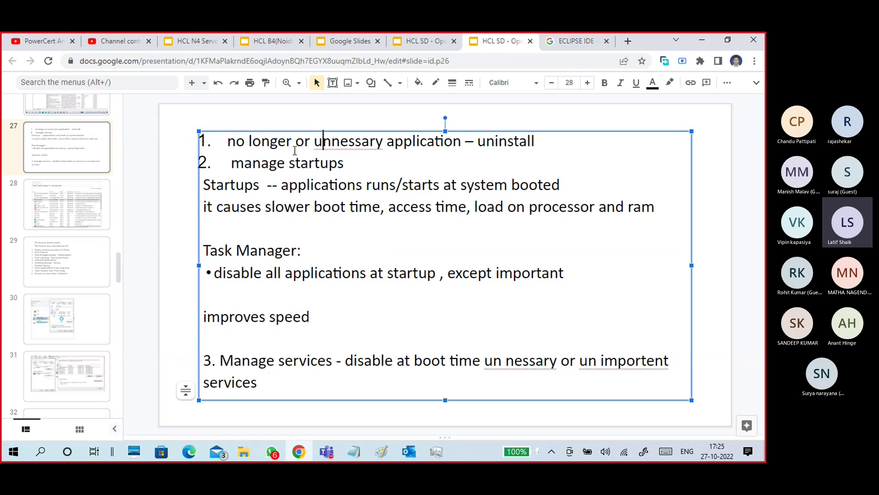
left_click(231, 140)
left_click_drag(462, 141, 226, 142)
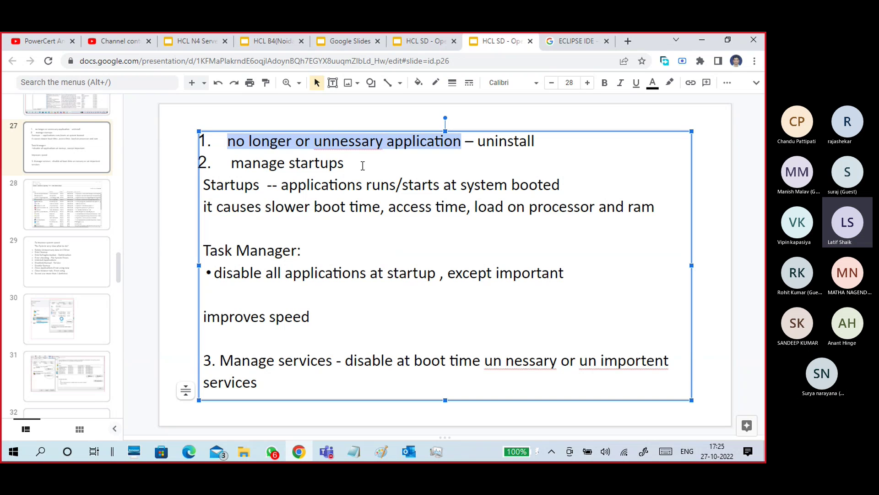
left_click(503, 146)
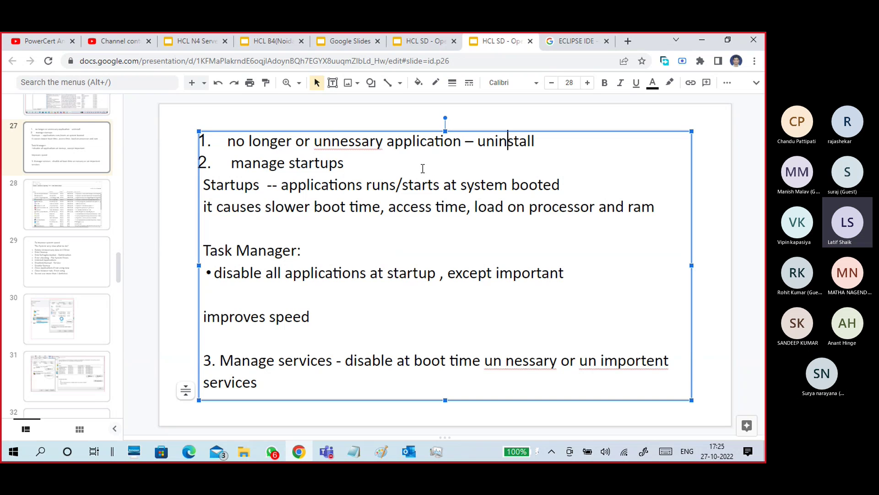
left_click(389, 163)
left_click_drag(356, 162, 227, 164)
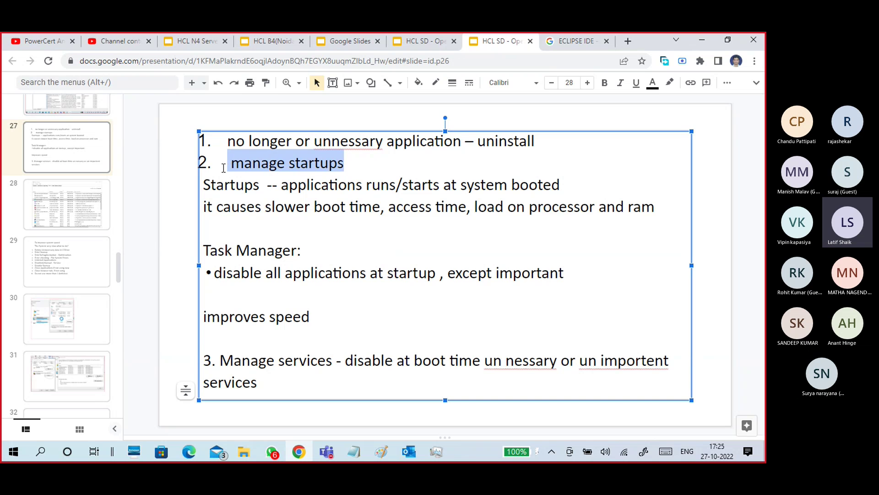
Switch to Task Manager and inspect the Windows Security notification and Microsoft Teams entries in the list of startup applications
left_click(436, 452)
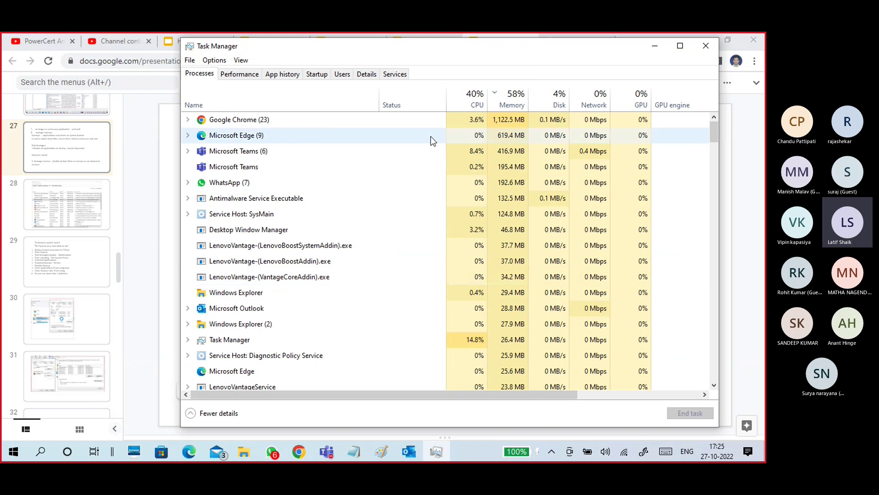
left_click(317, 74)
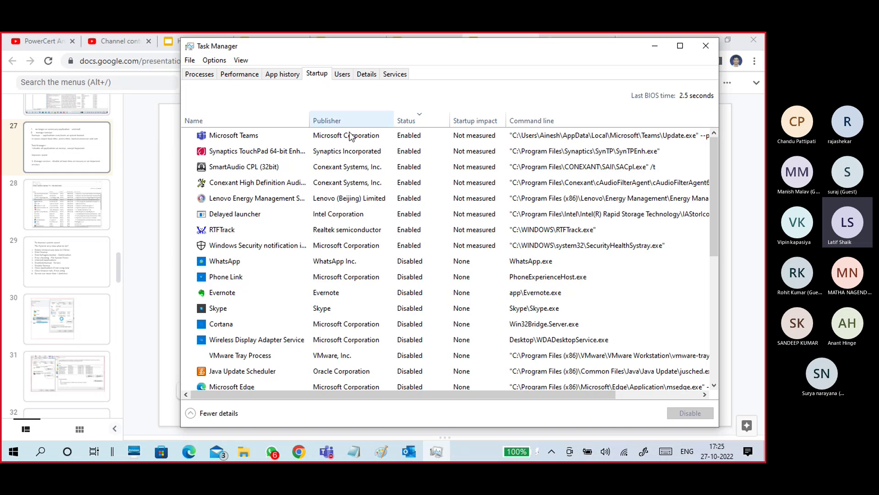
left_click(428, 243)
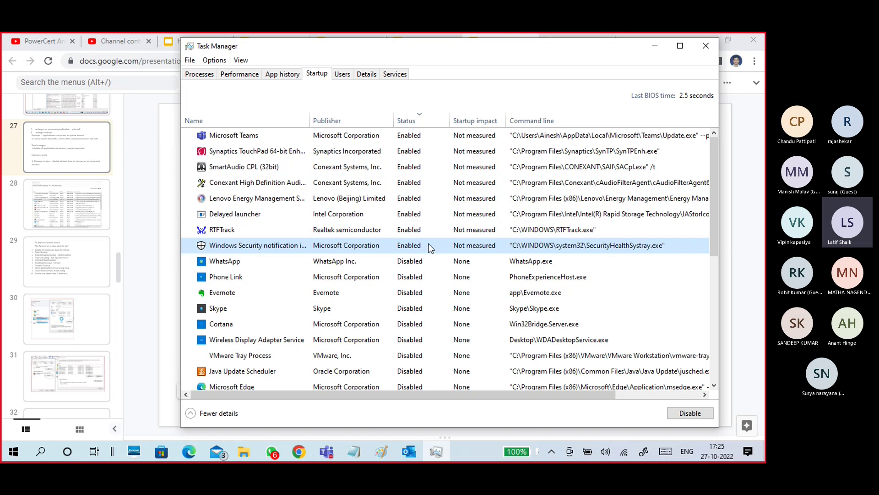
left_click(343, 139)
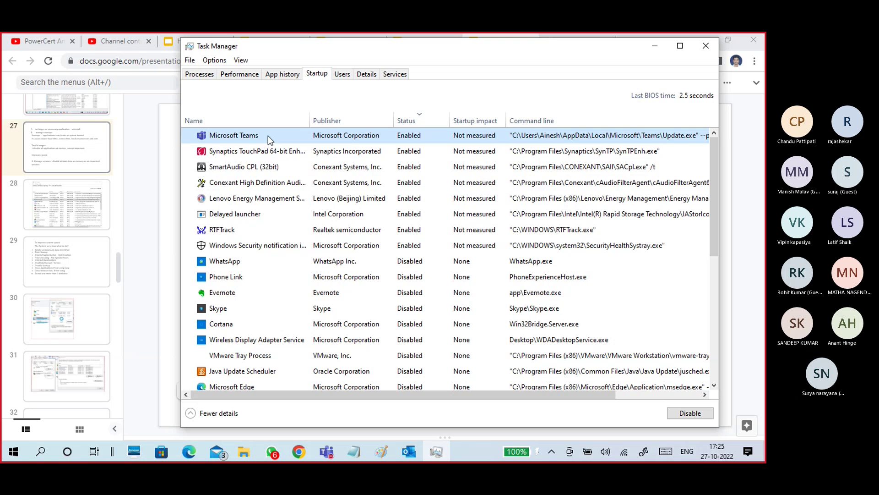
Enable WhatsApp as a startup application
left_click(261, 265)
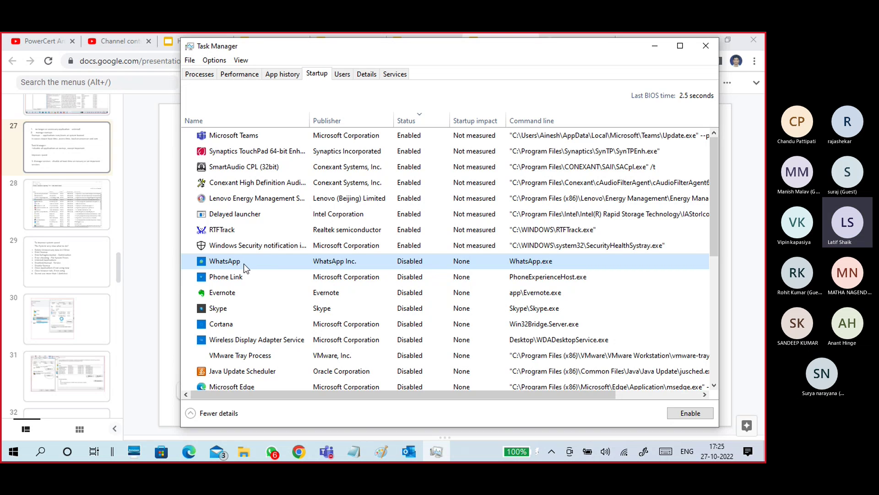
right_click(409, 269)
left_click(411, 273)
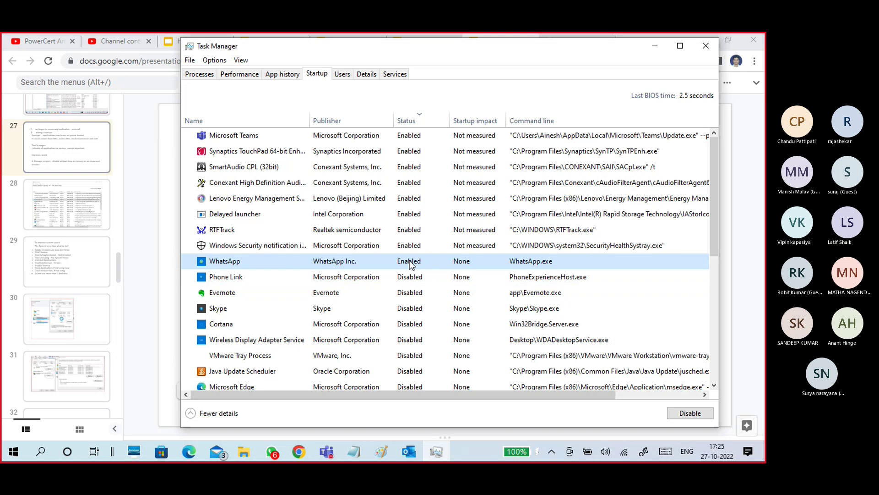
Check the Microsoft Teams and Windows Security notification startup entries and disable WhatsApp at startup
left_click(409, 137)
left_click(416, 246)
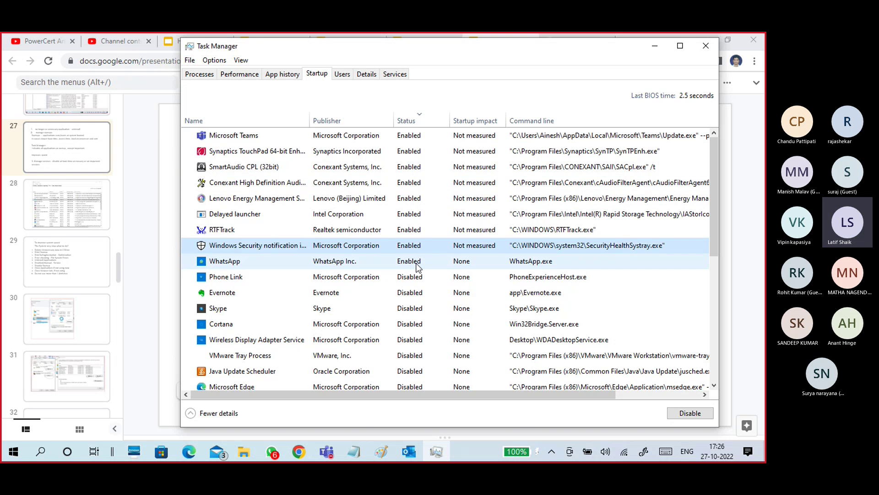
left_click(417, 265)
right_click(422, 262)
key("Escape")
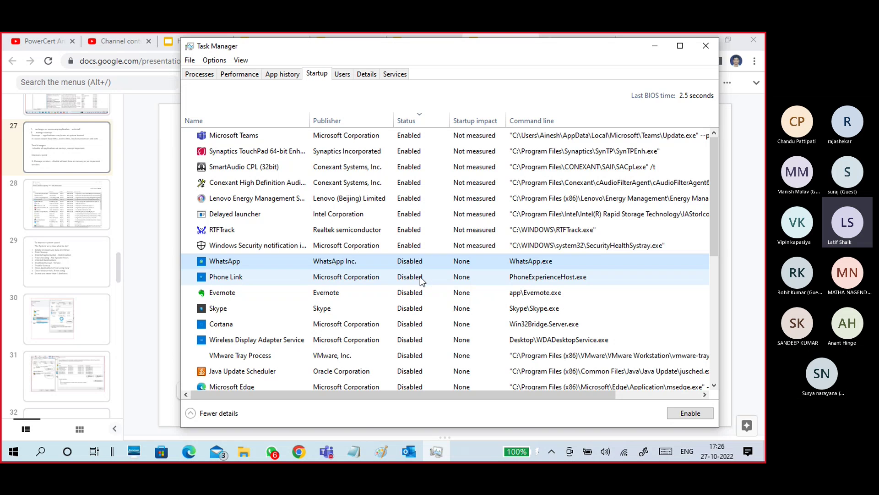
Examine the status of the enabled and disabled startup applications, from Microsoft Teams down through Phone Link to the last µTorrent entry
left_click(396, 198)
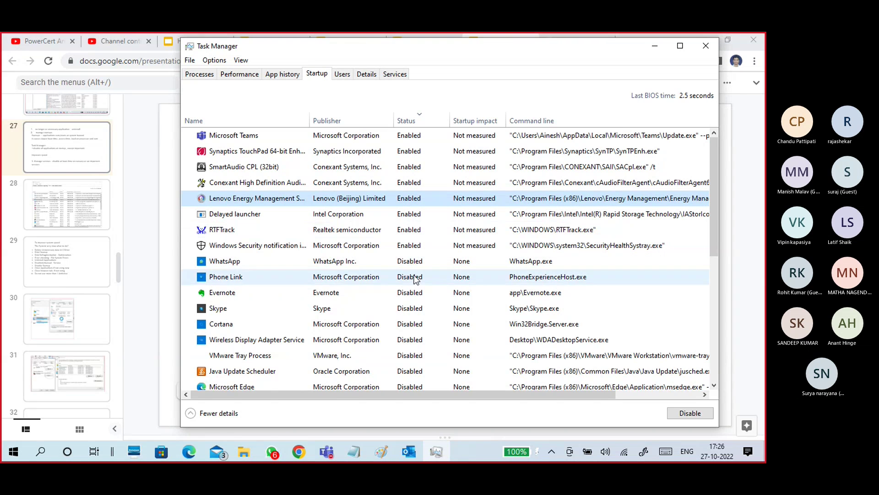
scroll(413, 296, "down", 1)
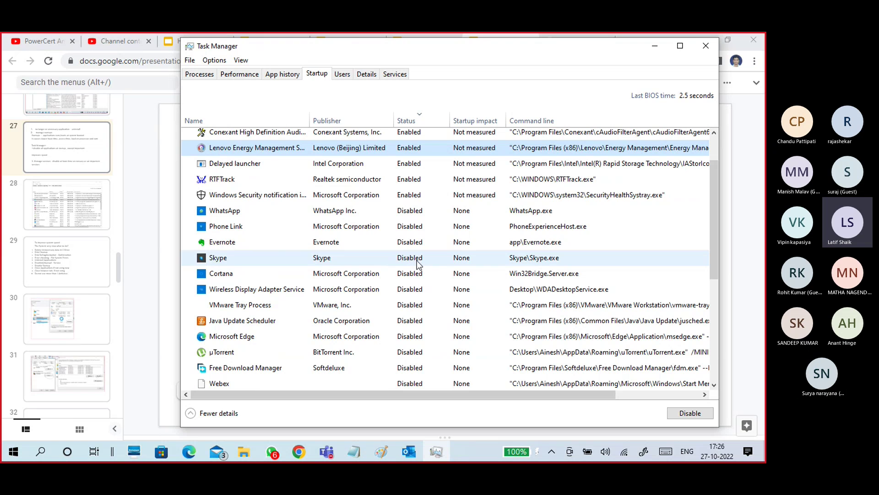
left_click(412, 228)
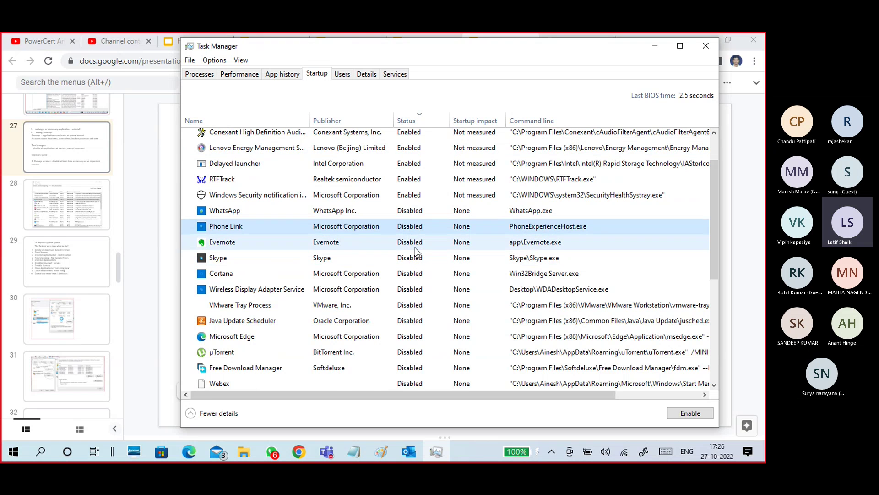
scroll(415, 248, "up", 1)
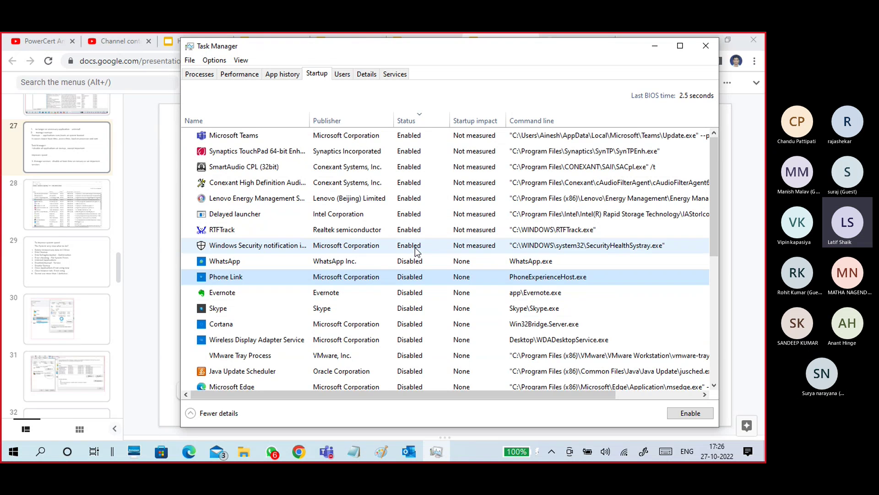
left_click(412, 185)
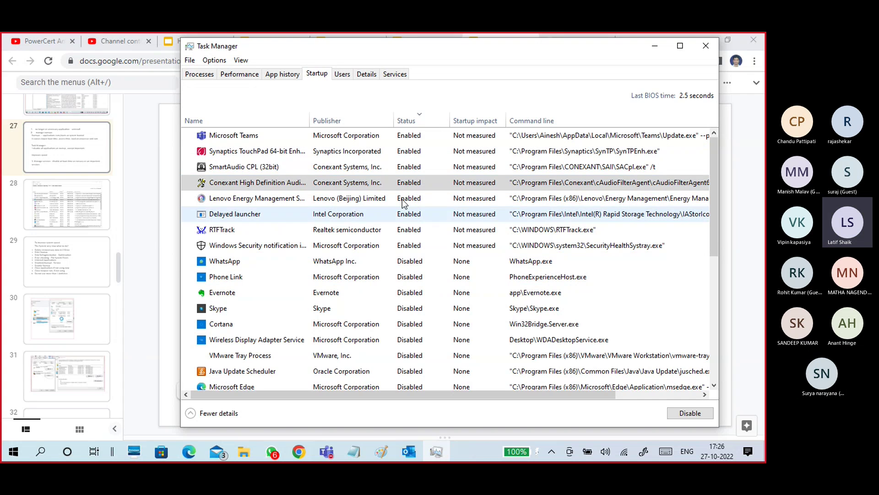
left_click(408, 136)
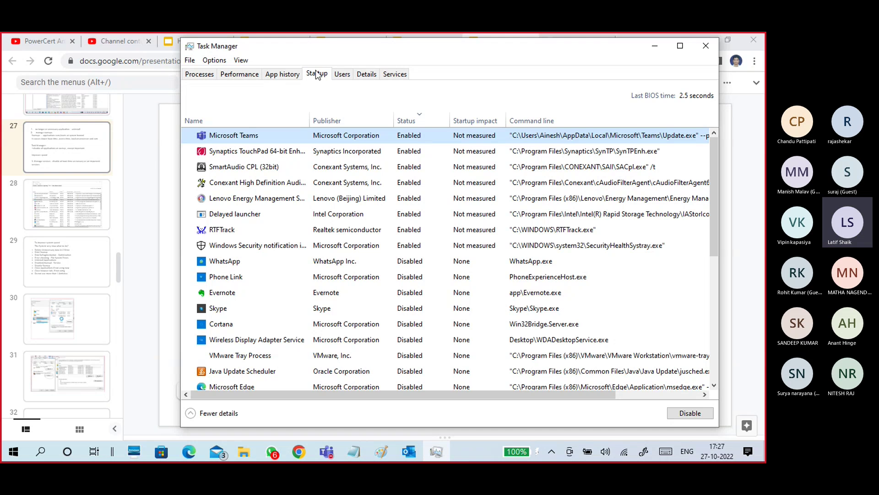
left_click(410, 274)
scroll(422, 305, "down", 6)
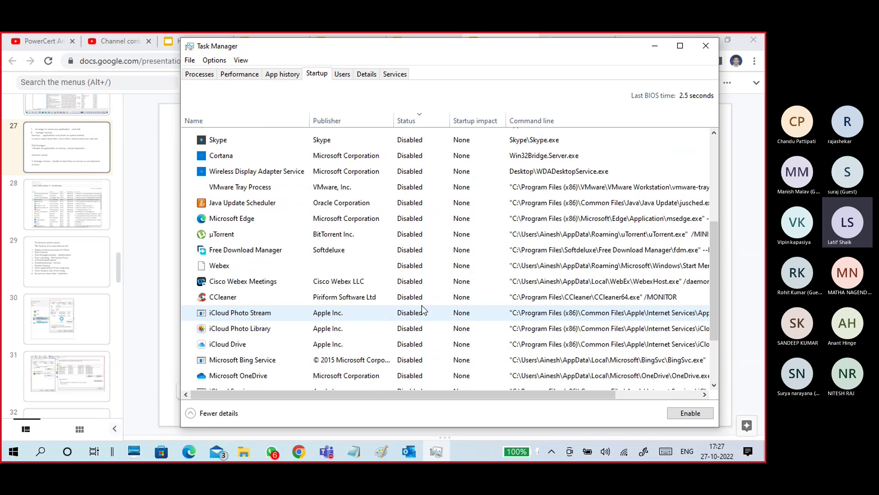
left_click(421, 306)
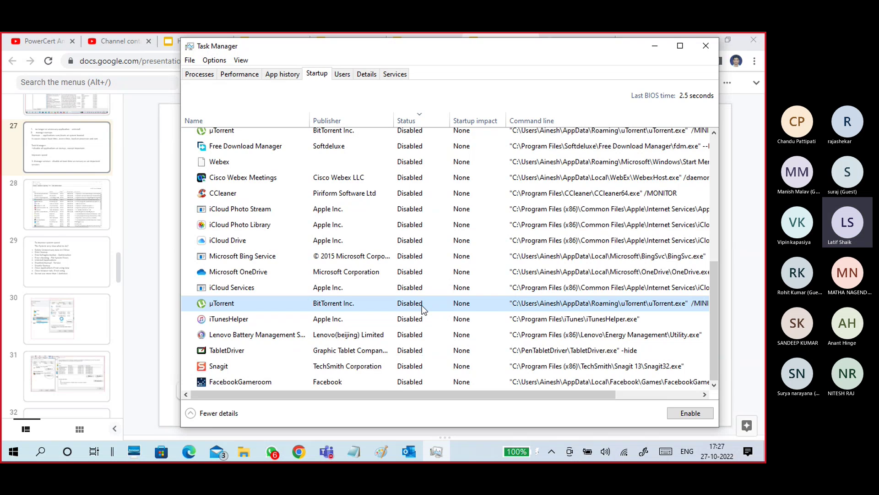
Examine the disabled startup entries from iCloud Services back up to µTorrent, and the enabled entries from Microsoft Teams to RTFTrack
left_click(417, 291)
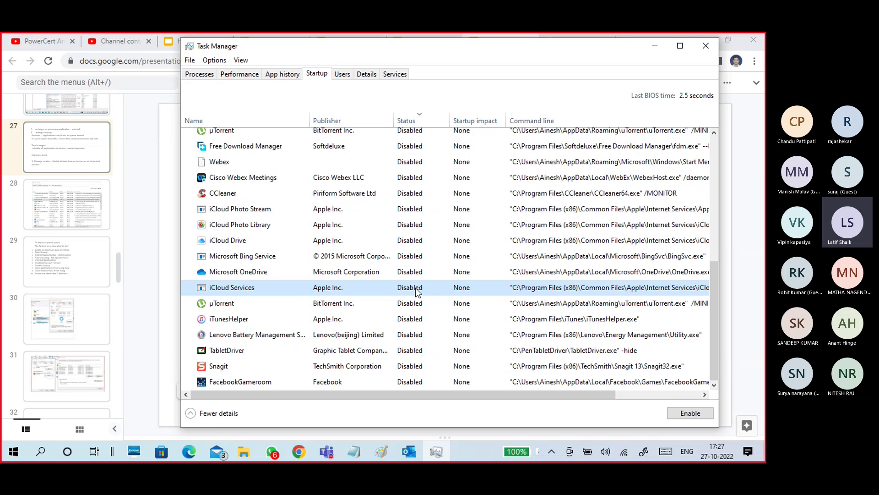
scroll(411, 230, "up", 2)
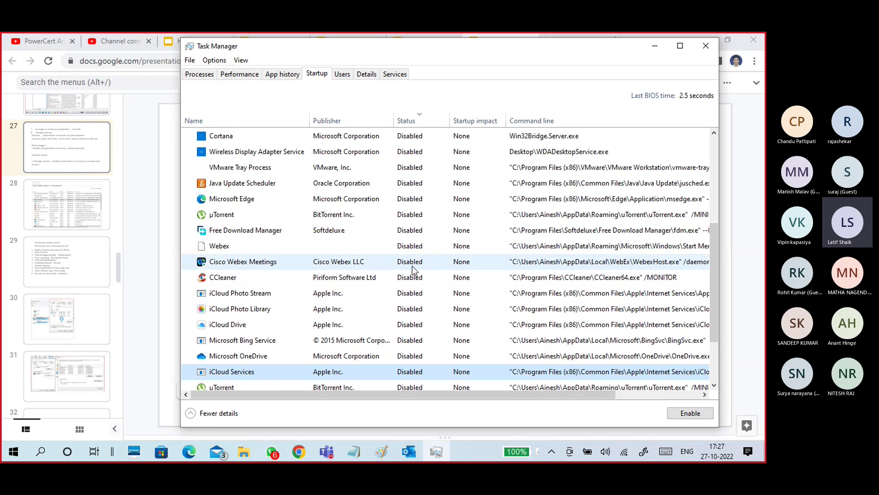
left_click(409, 219)
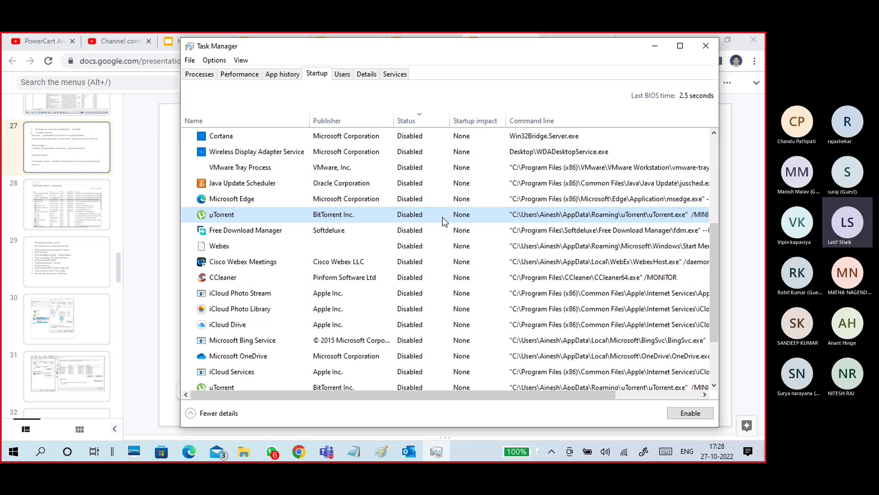
scroll(443, 217, "up", 1)
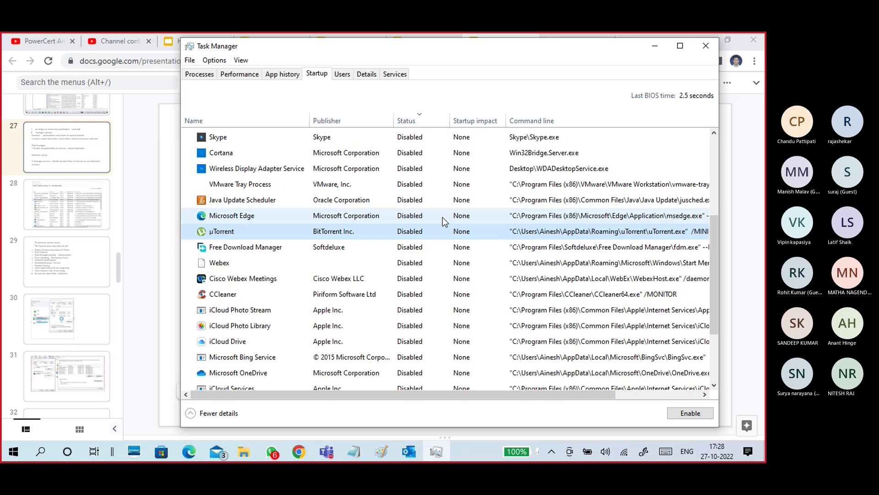
scroll(442, 217, "up", 4)
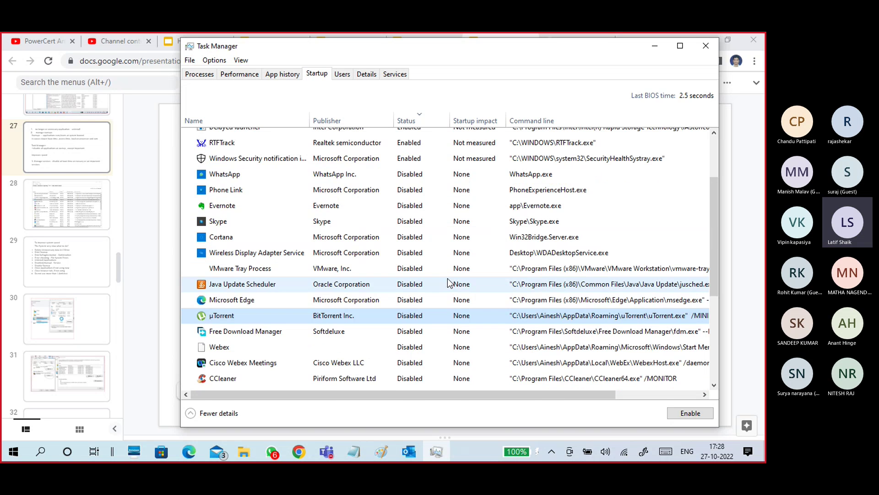
left_click(416, 137)
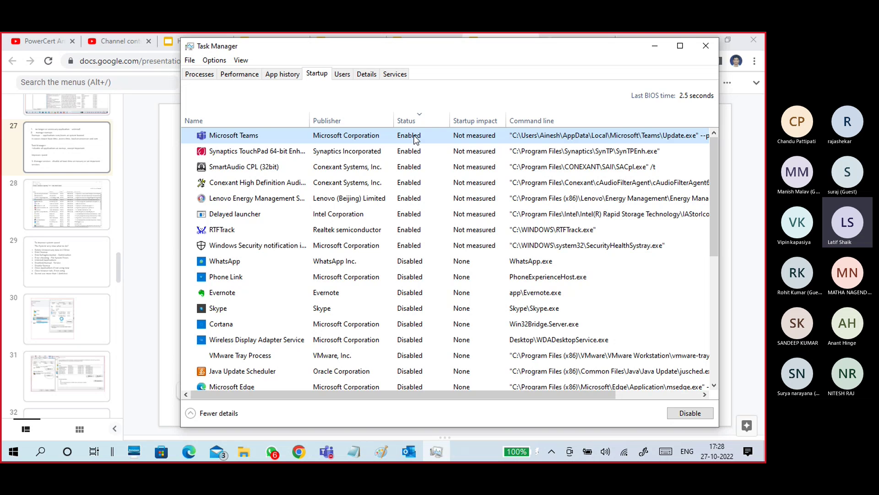
left_click(261, 183)
left_click(266, 212)
left_click(288, 230)
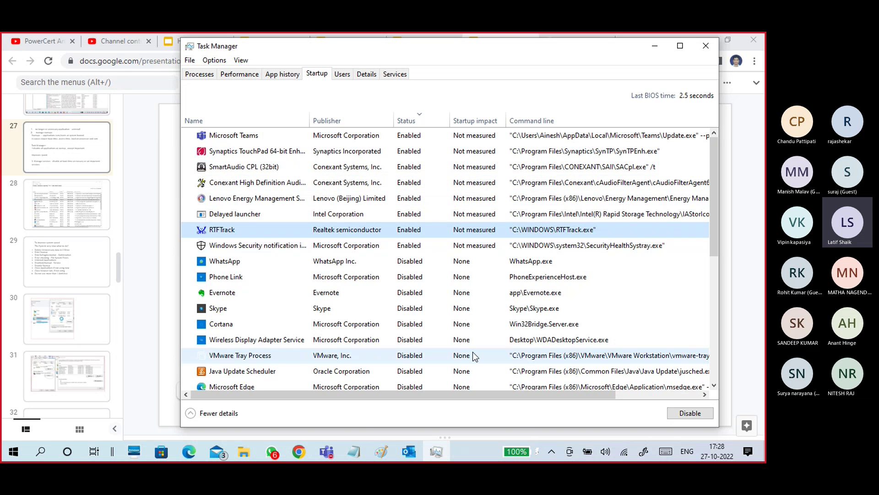
Check the hidden system tray icons for background applications, and minimize Task Manager to return to the manage startups slide in Google Slides
left_click(552, 452)
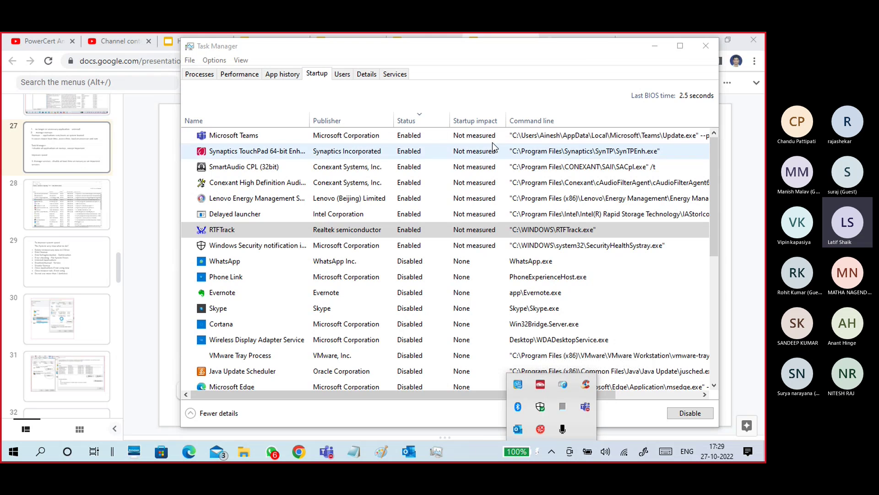
left_click(310, 77)
left_click(655, 46)
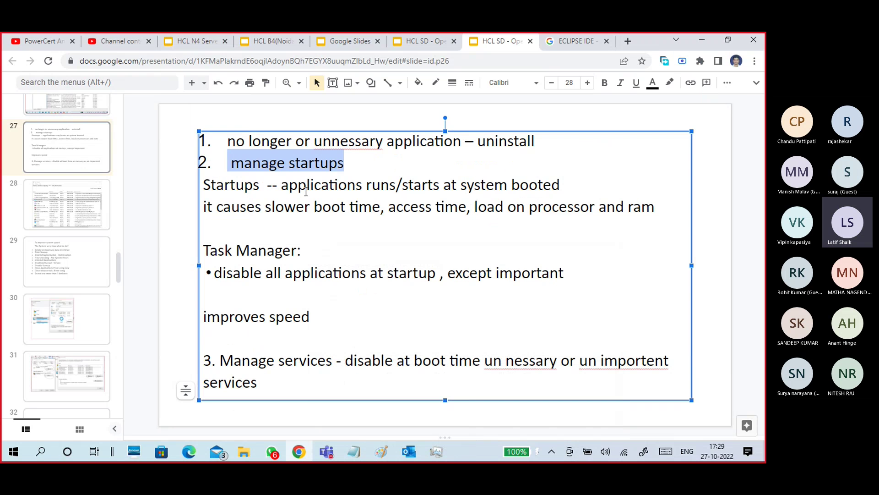